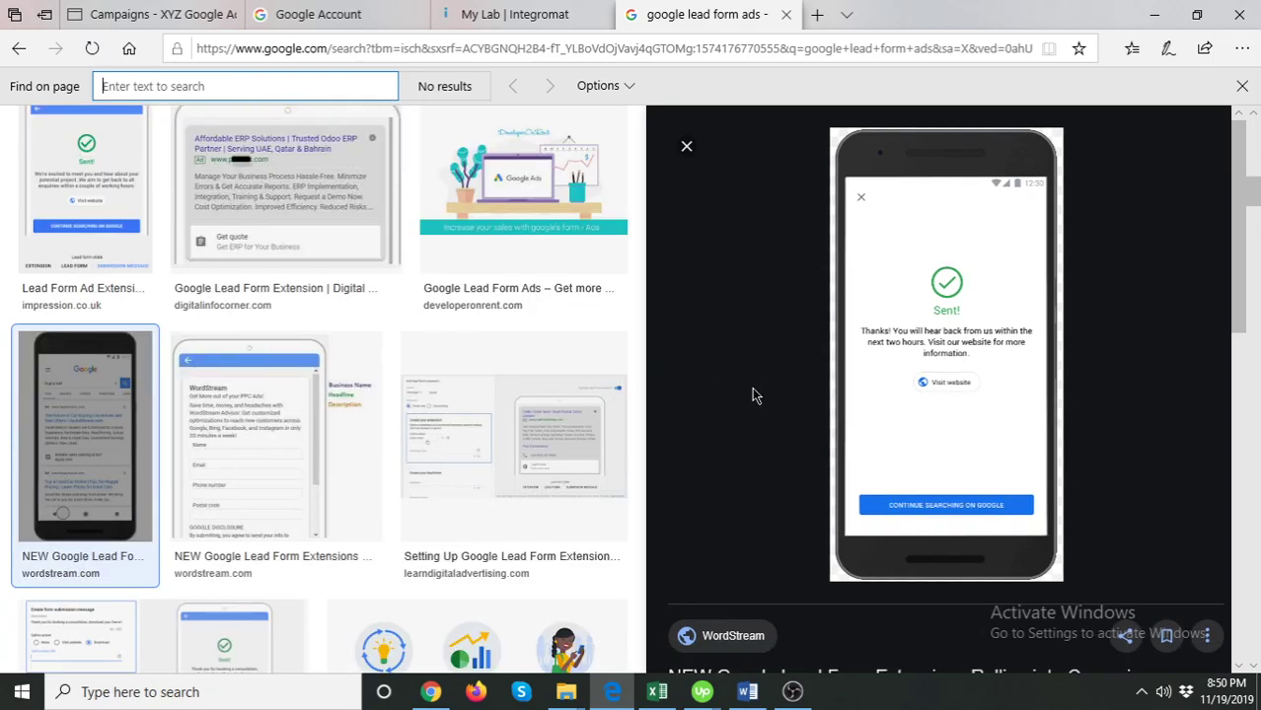
# - Preview example lead form ad images in Google Images, then return to the Google Ads campaigns tab
pyautogui.scroll(-2, 730, 409)
pyautogui.scroll(1, 740, 409)
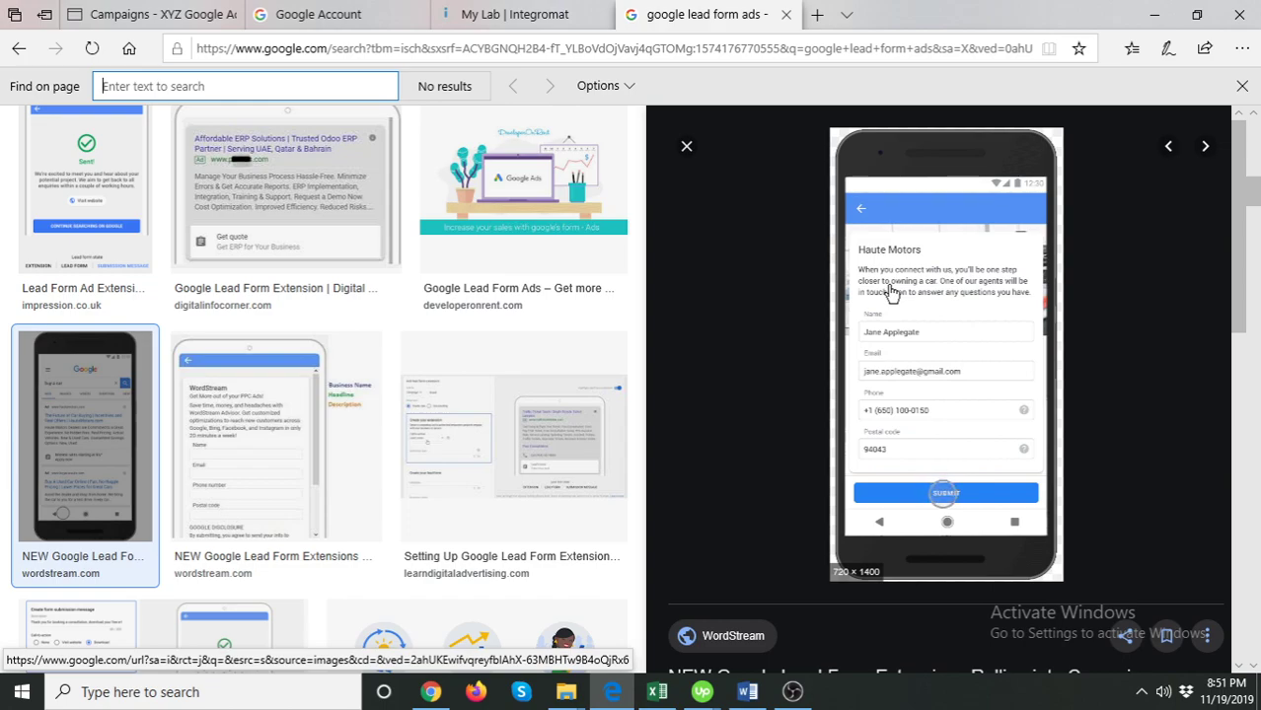
pyautogui.click(915, 418)
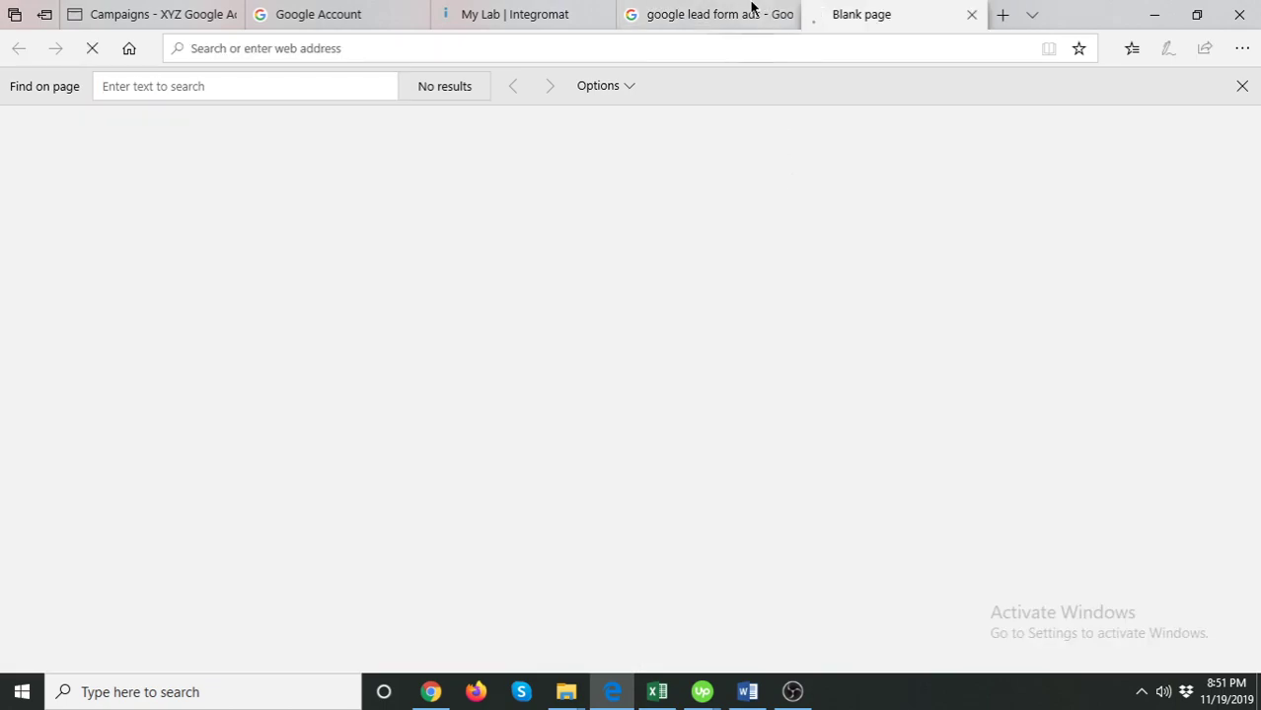
pyautogui.click(752, 8)
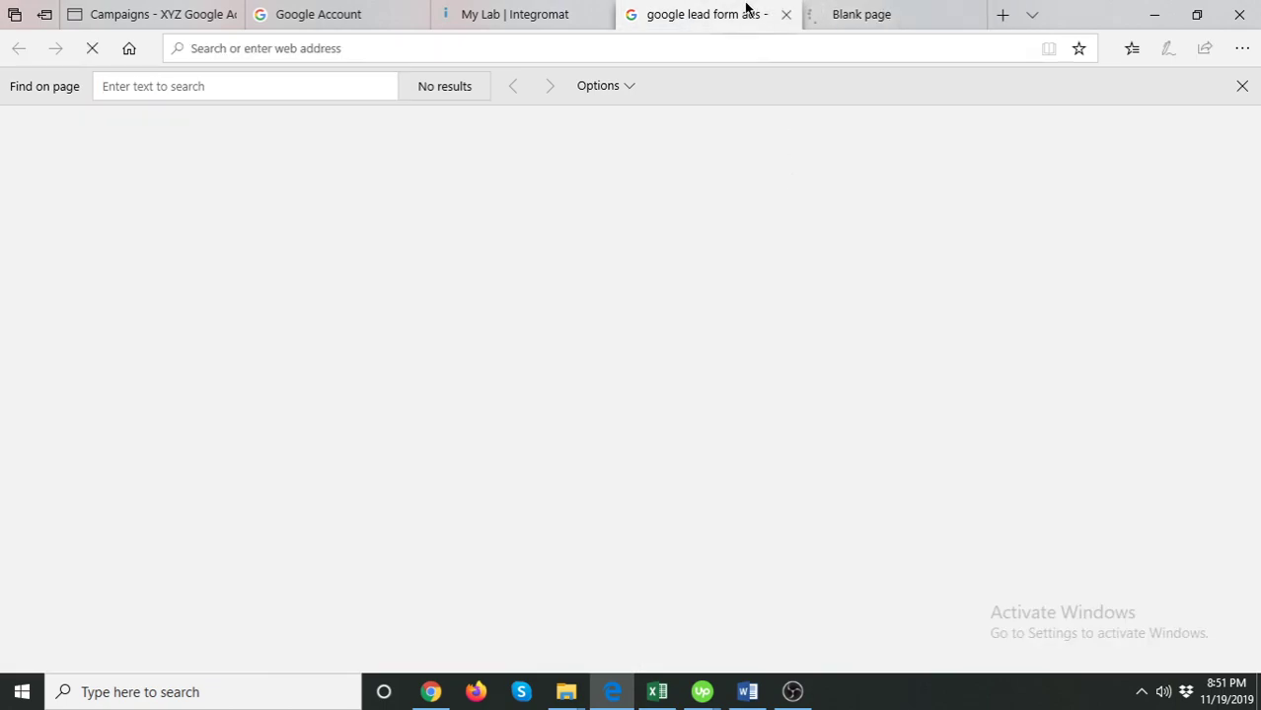
pyautogui.scroll(1, 353, 381)
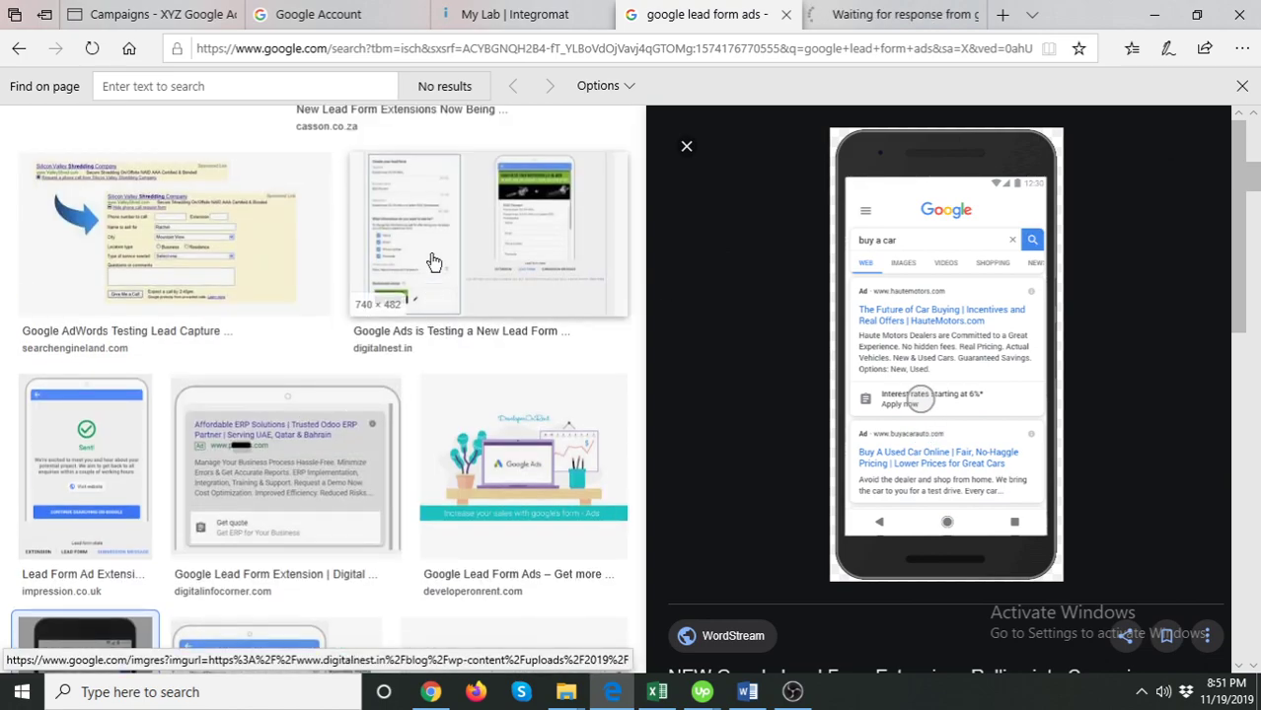
pyautogui.click(498, 281)
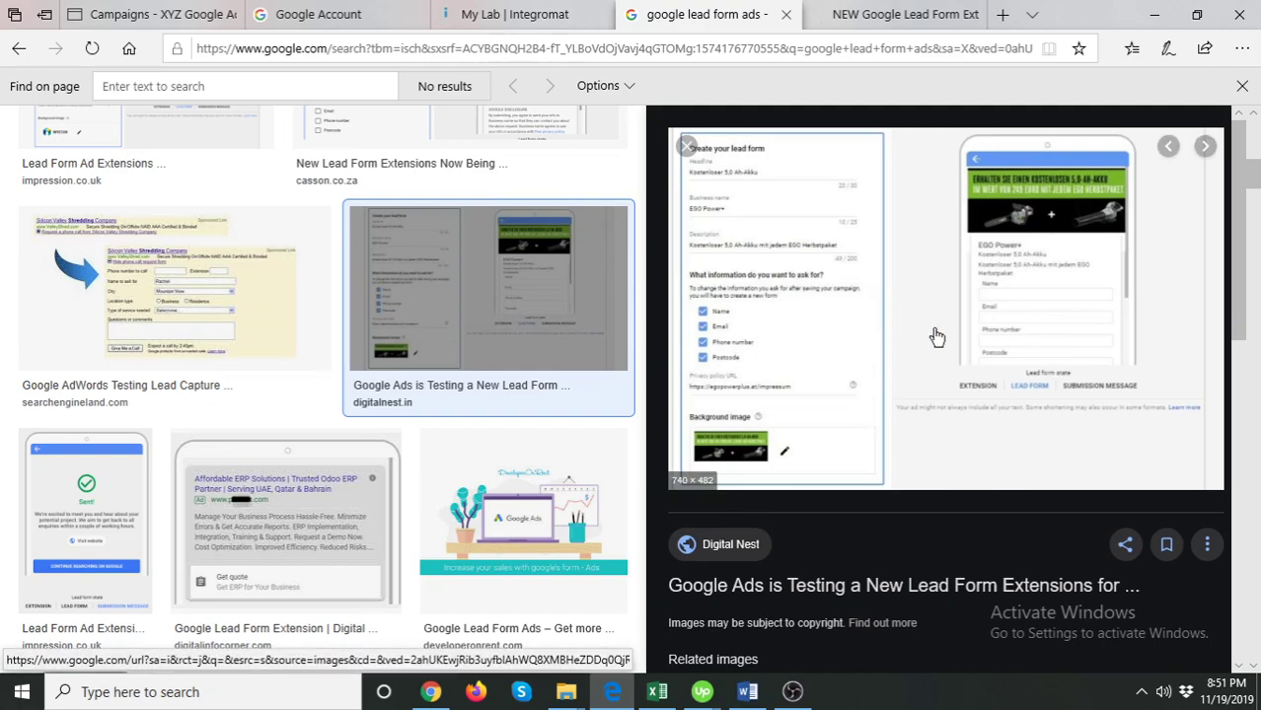
pyautogui.click(196, 10)
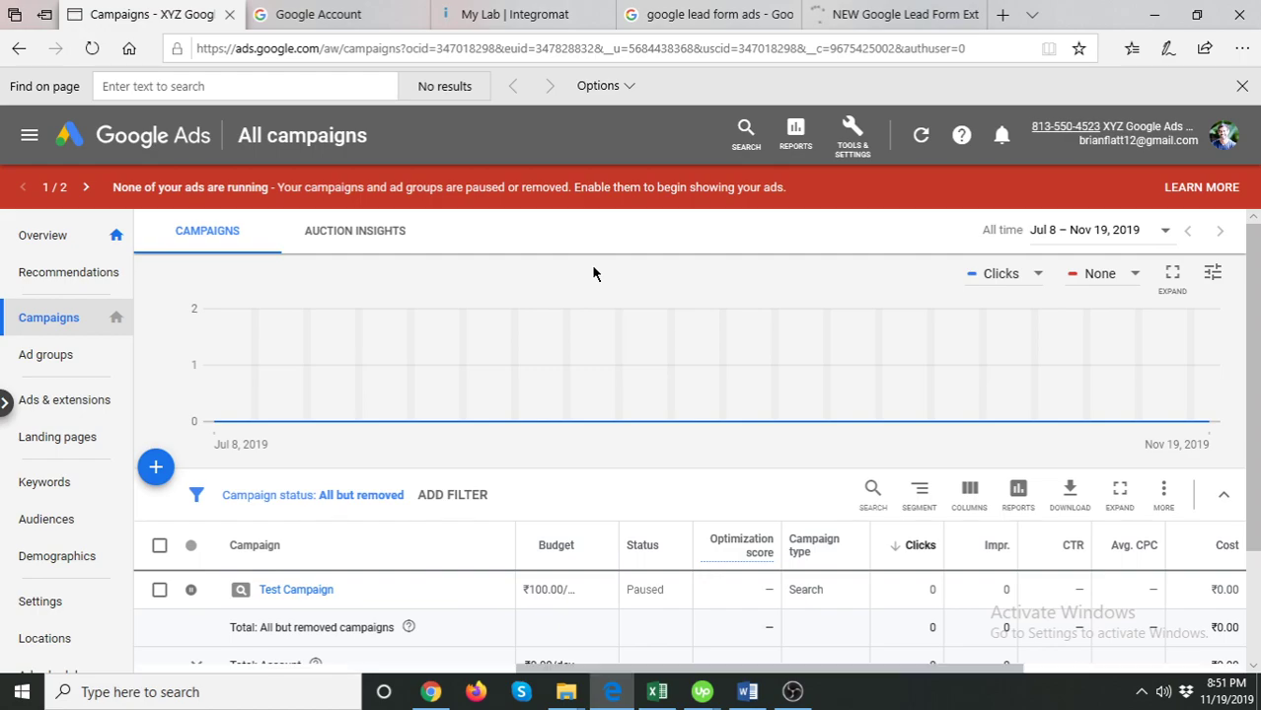
# - On the Ads & extensions Extensions page, start creating a new ad extension
pyautogui.click(102, 400)
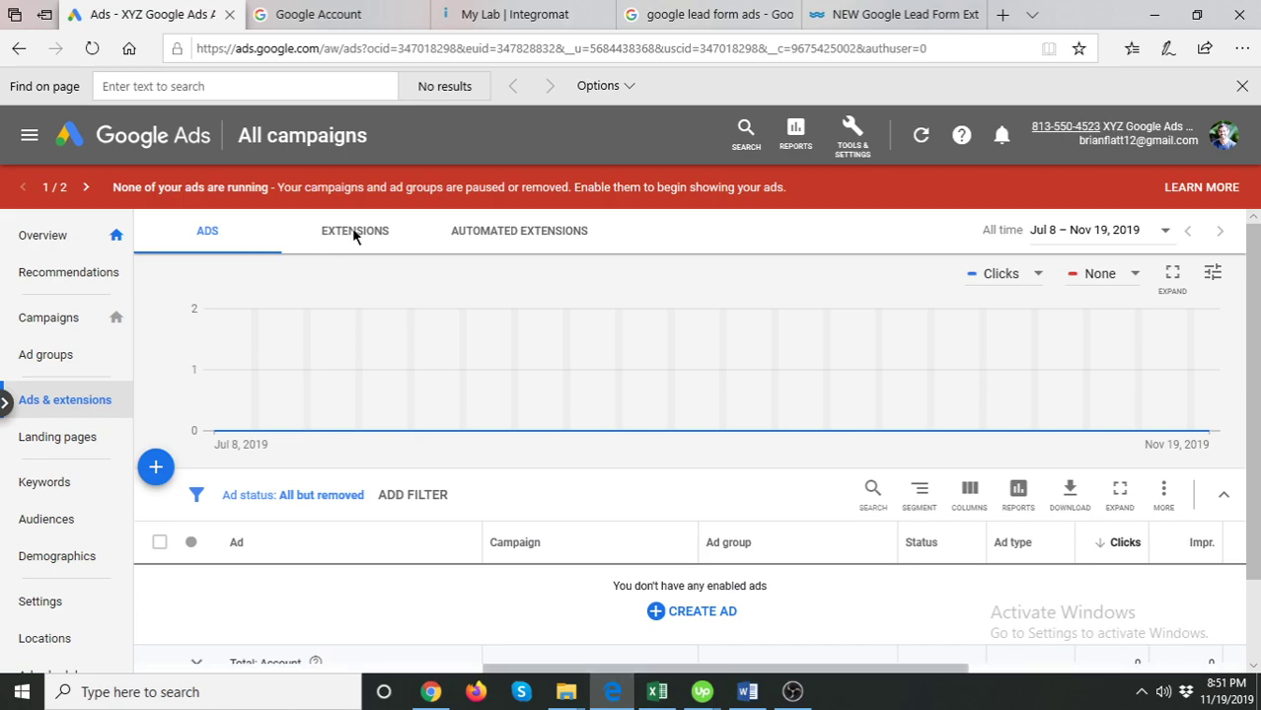
pyautogui.click(355, 233)
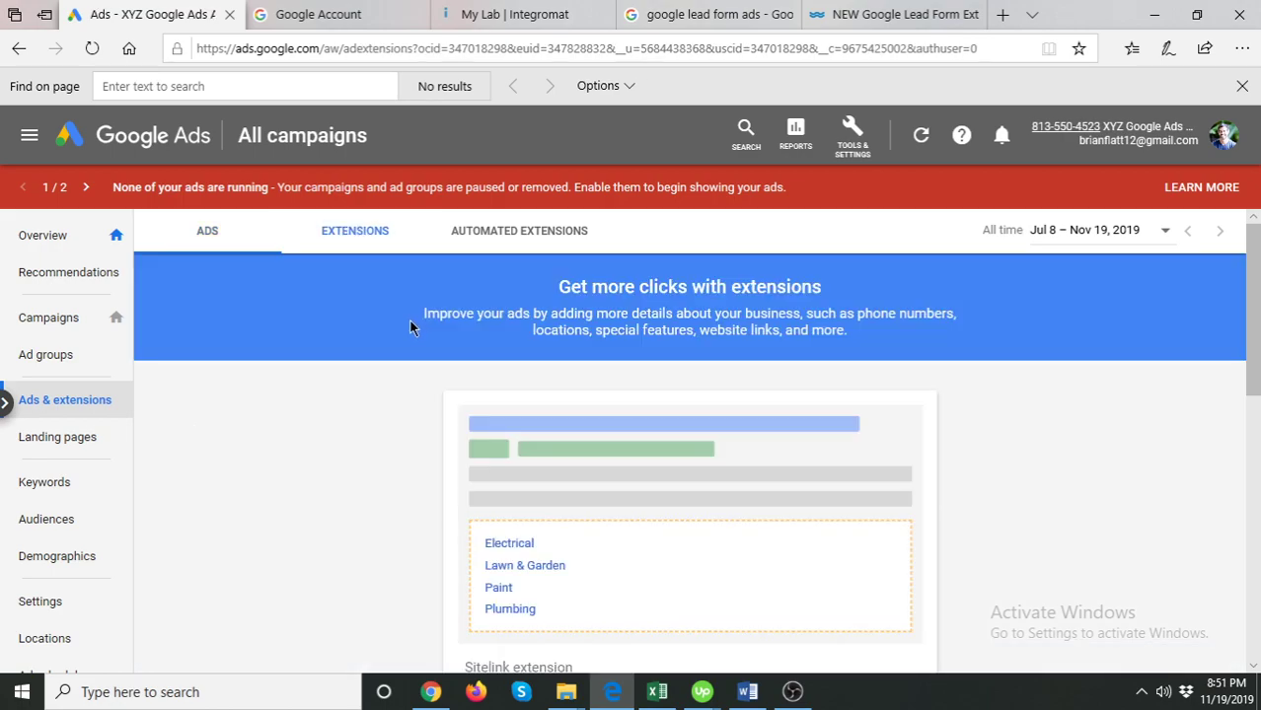
pyautogui.scroll(-3, 512, 400)
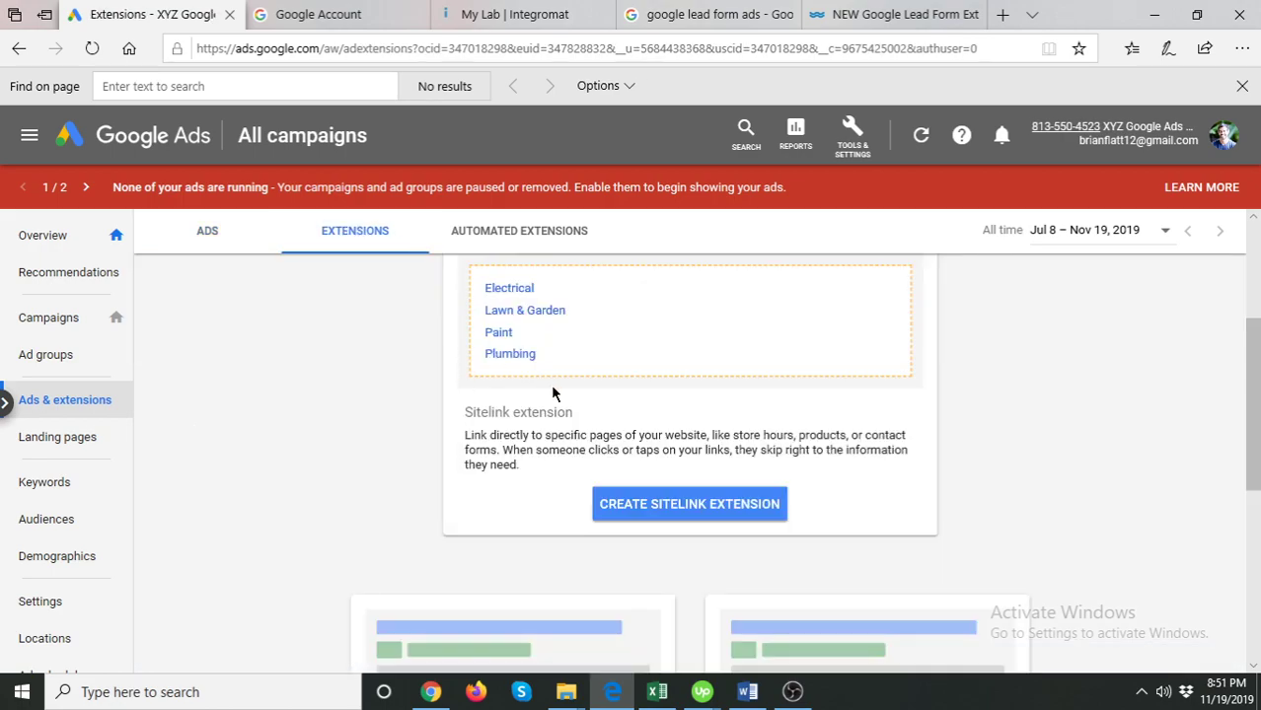
pyautogui.scroll(-5, 552, 394)
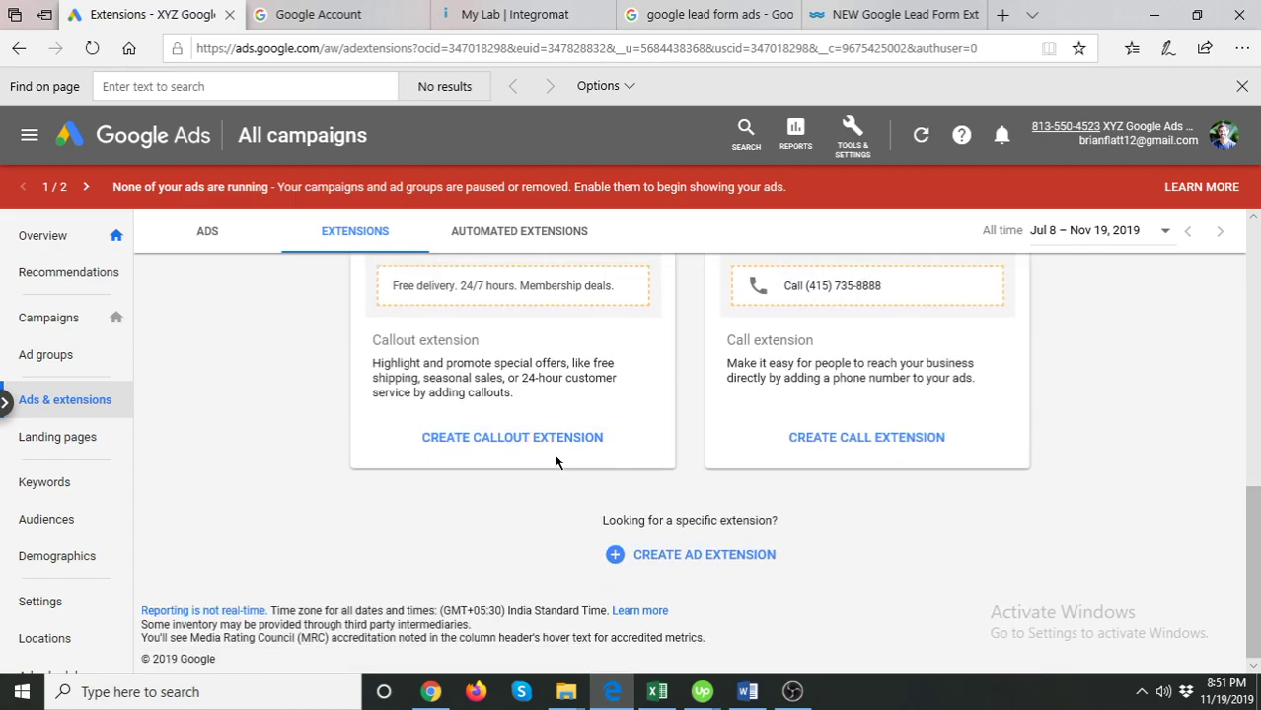
pyautogui.scroll(3, 559, 454)
pyautogui.scroll(-3, 558, 454)
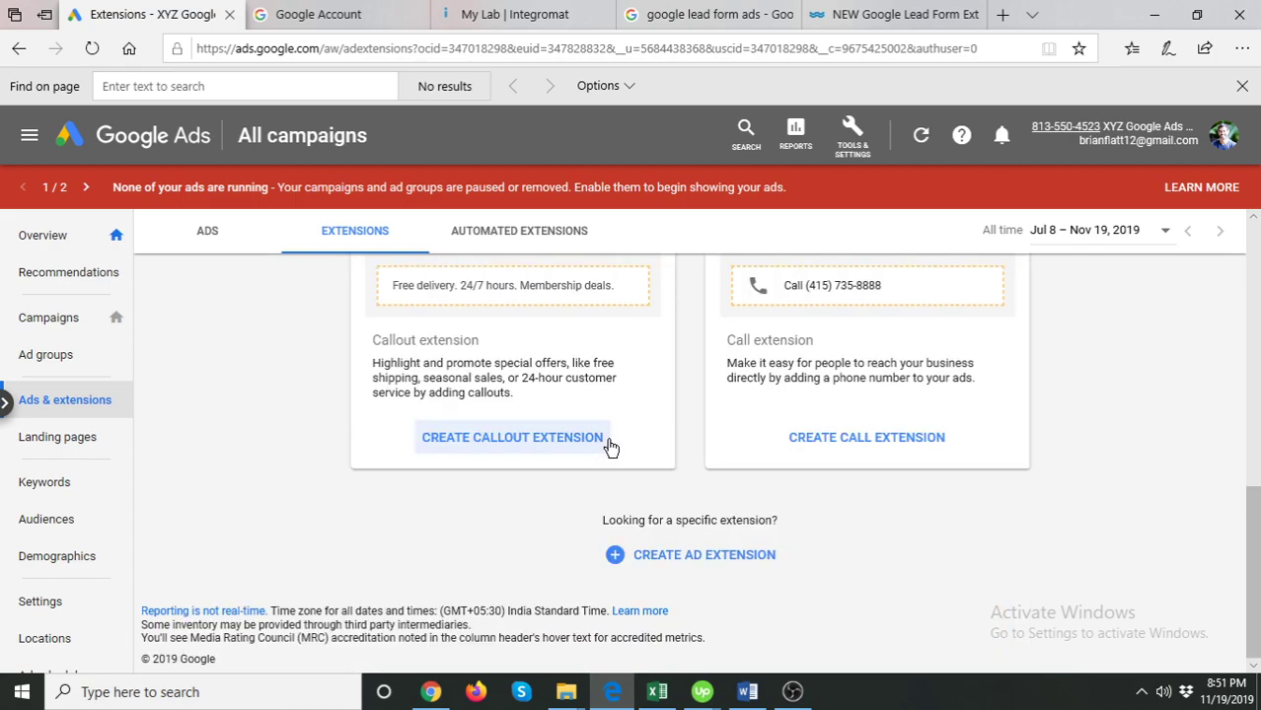
pyautogui.click(582, 538)
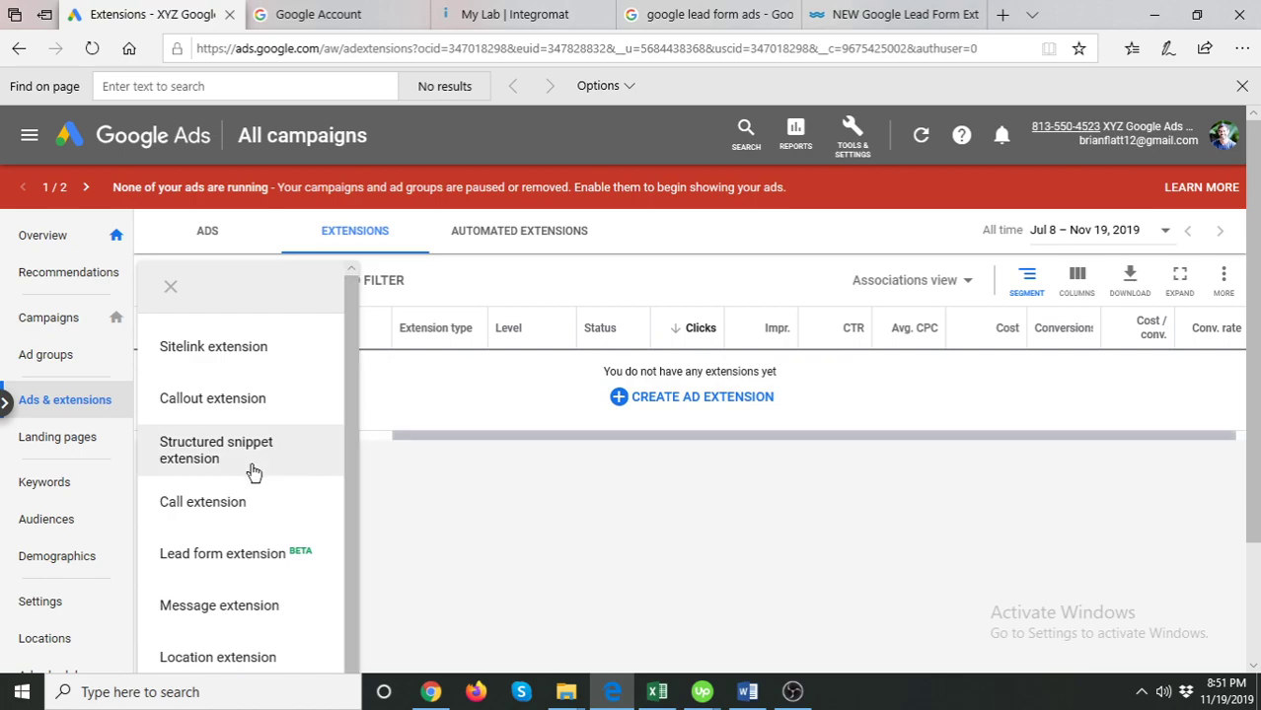
# - Choose Lead form extension and attach it to Test Campaign
pyautogui.click(254, 554)
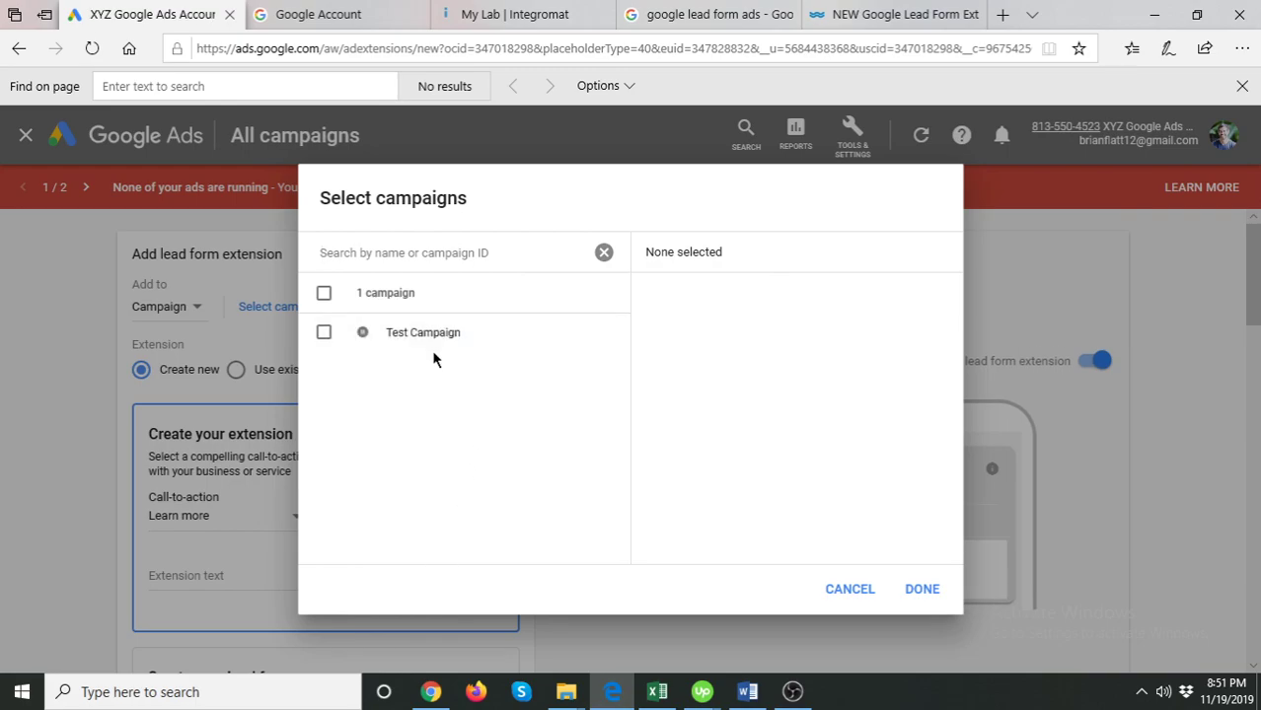
pyautogui.click(436, 344)
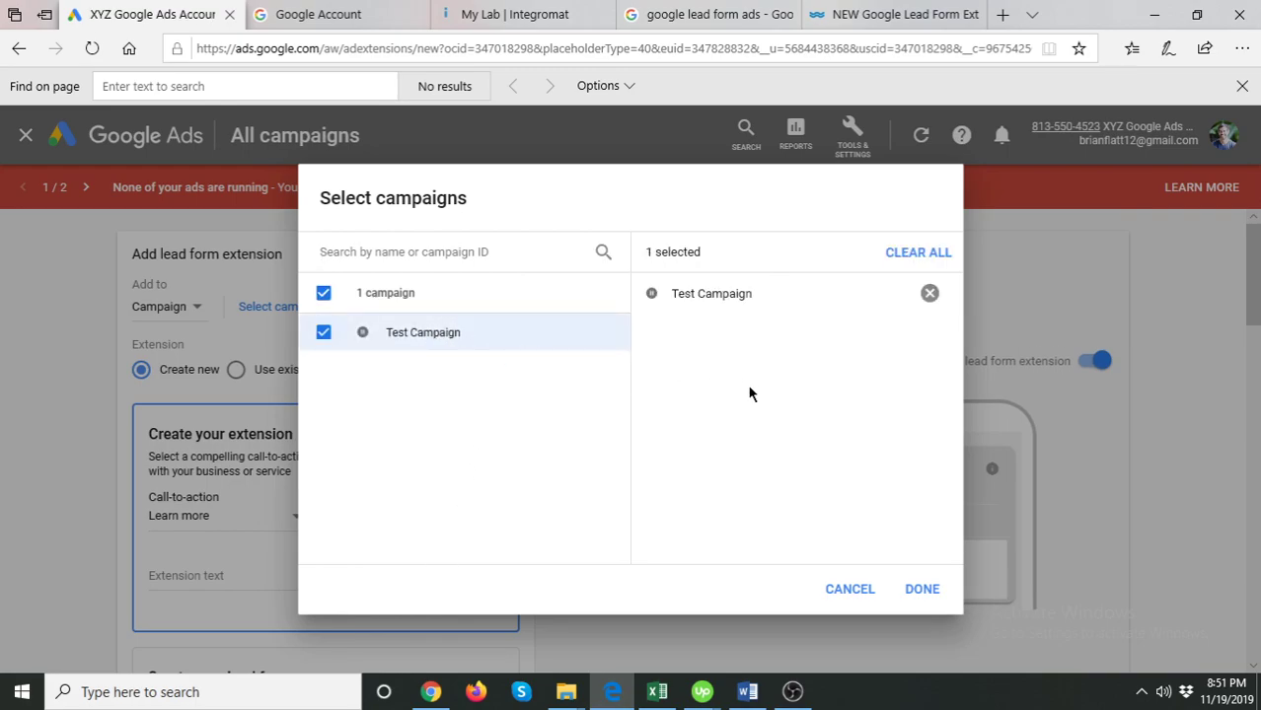
pyautogui.click(932, 595)
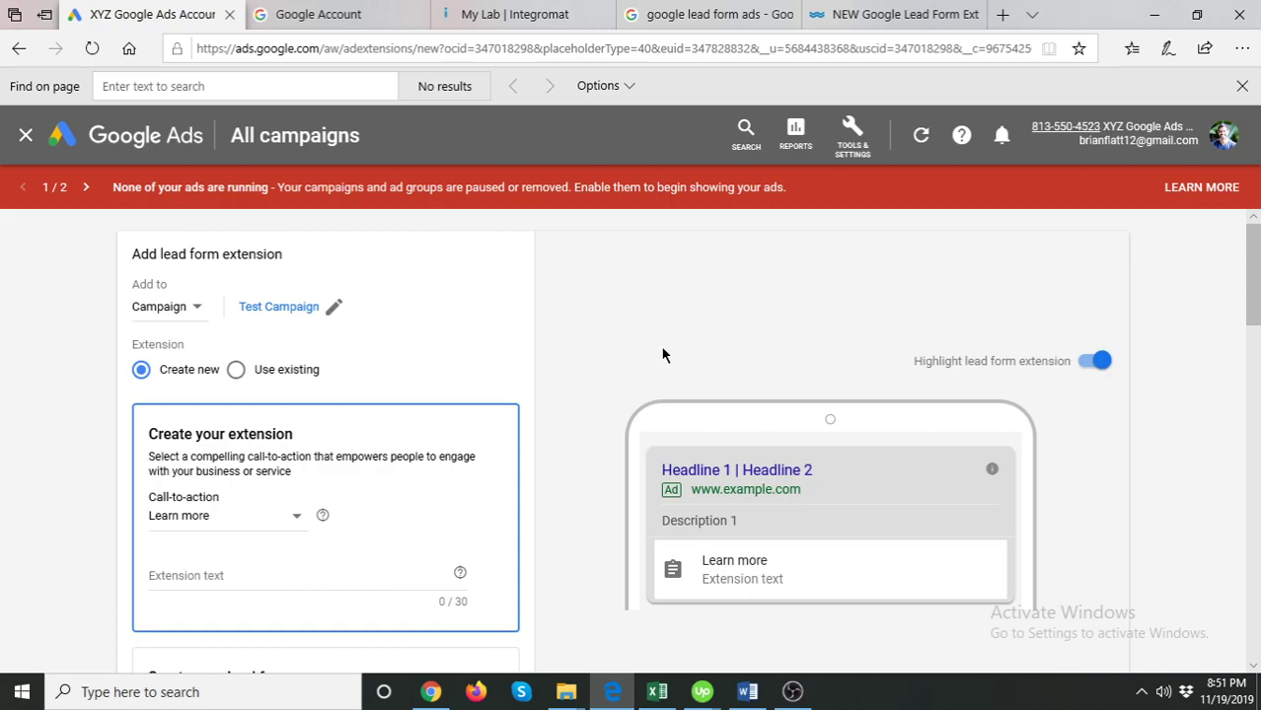
pyautogui.scroll(-1, 676, 363)
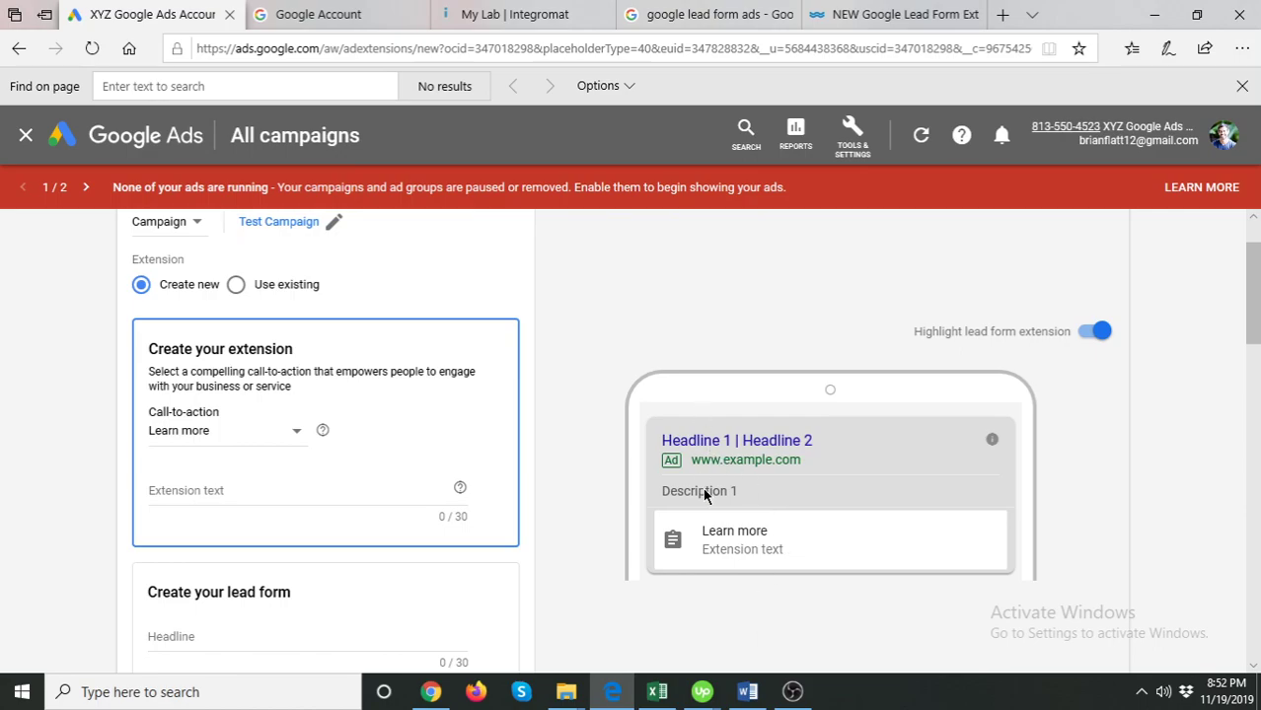
# - Tick Name, Email, Phone number and Postal code as the lead form's requested fields
pyautogui.scroll(-5, 679, 381)
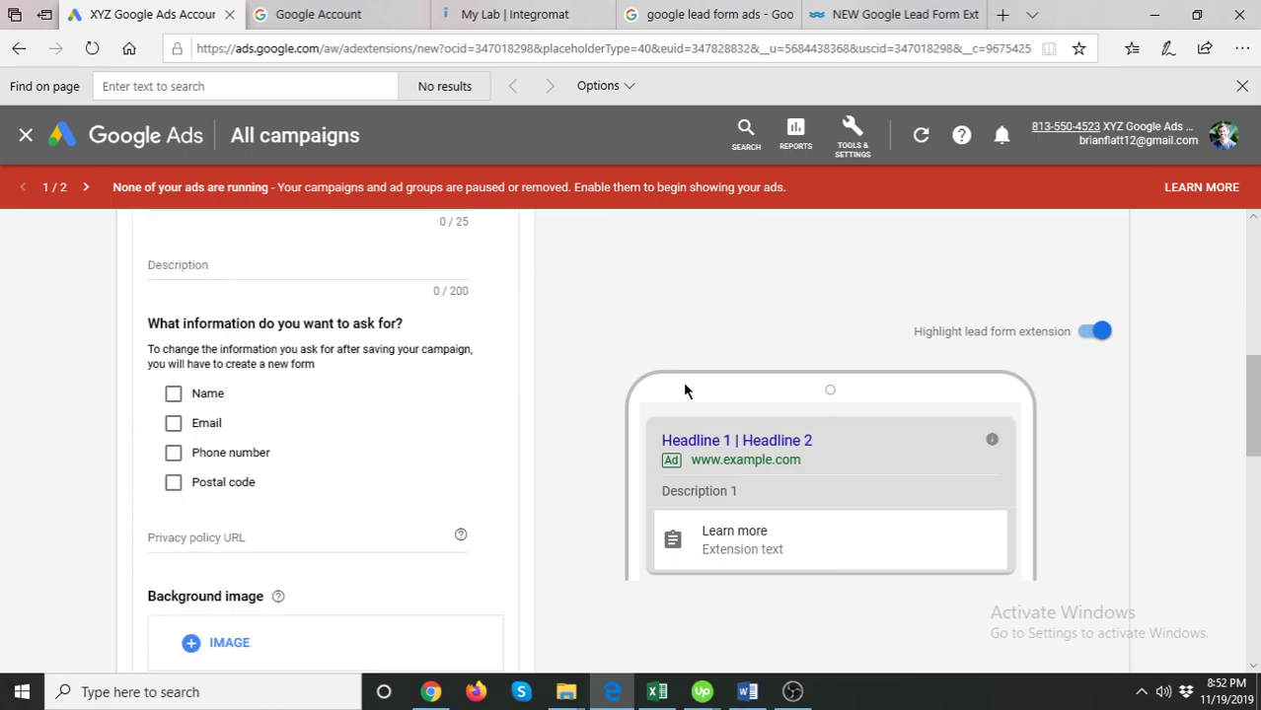
pyautogui.scroll(-2, 686, 390)
pyautogui.scroll(1, 681, 393)
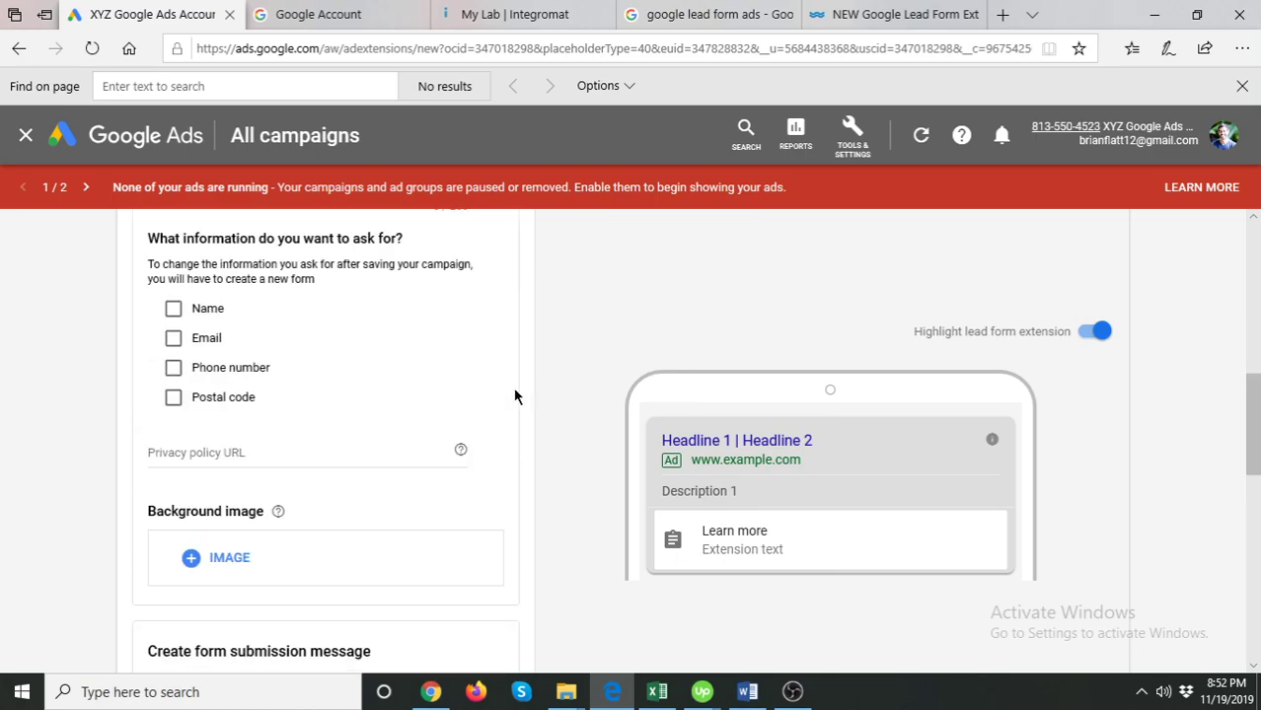
pyautogui.click(172, 312)
pyautogui.click(175, 596)
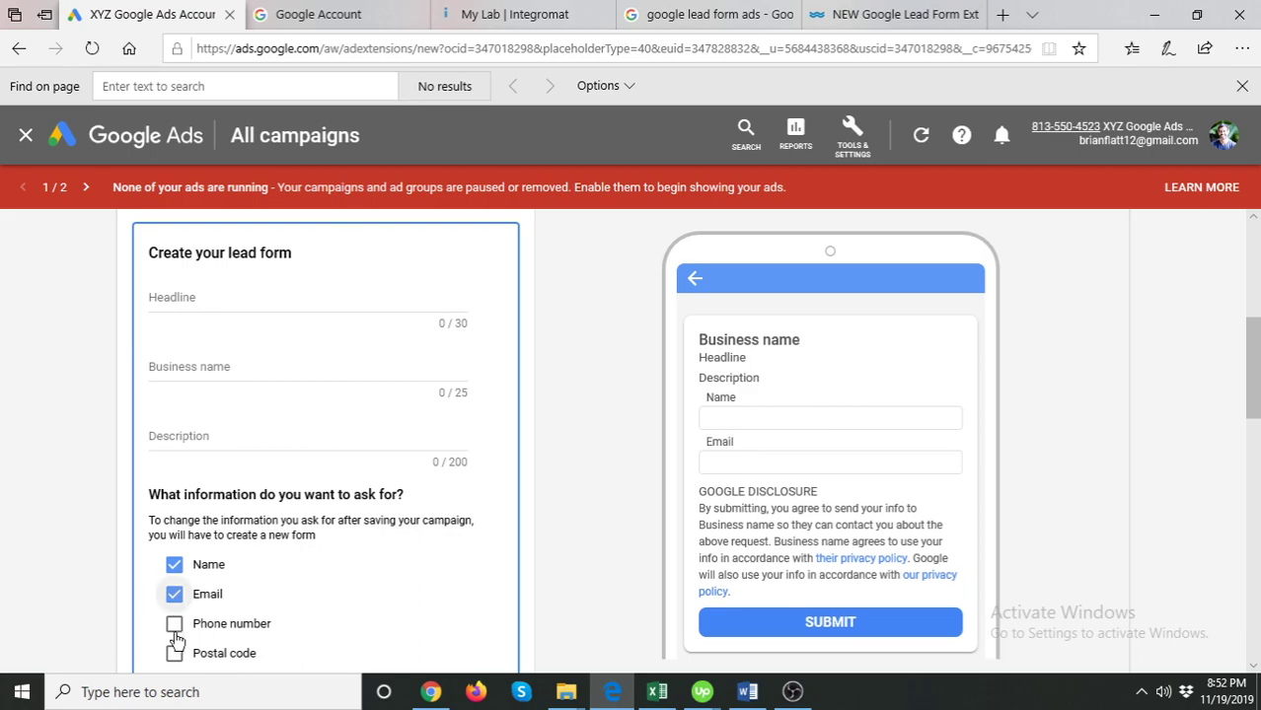
pyautogui.click(175, 623)
pyautogui.click(174, 654)
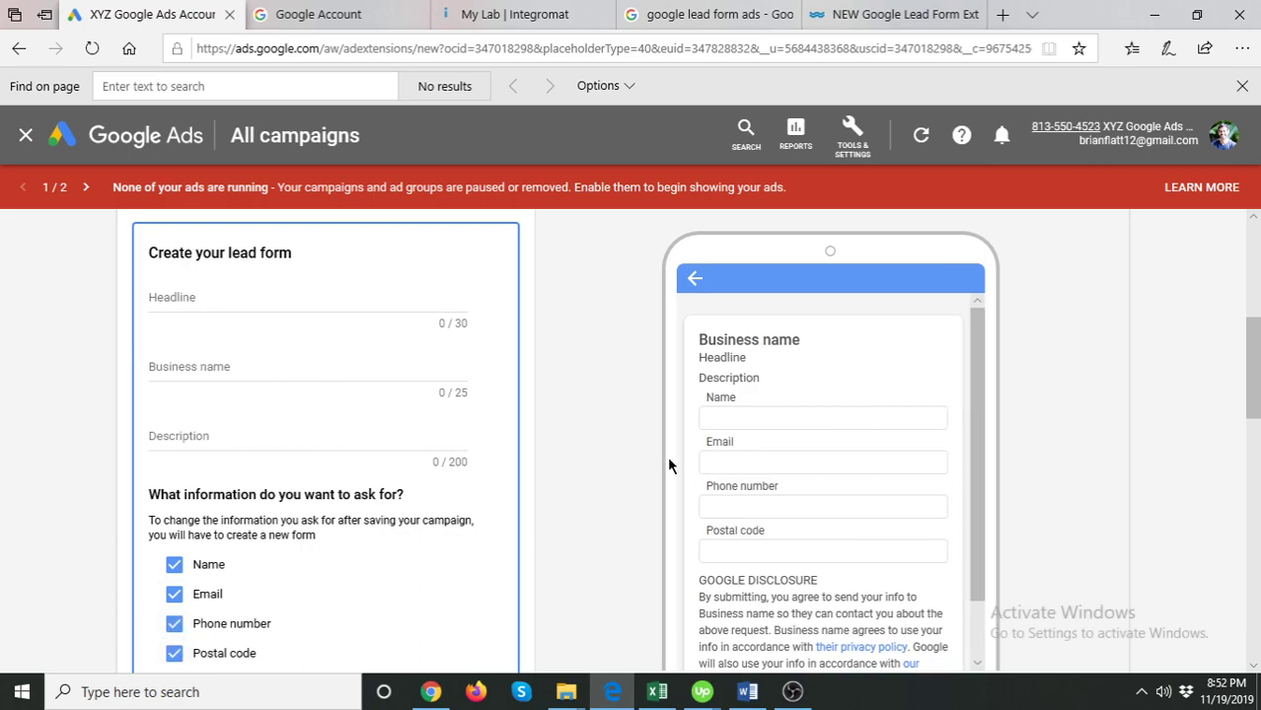
pyautogui.scroll(-1, 668, 456)
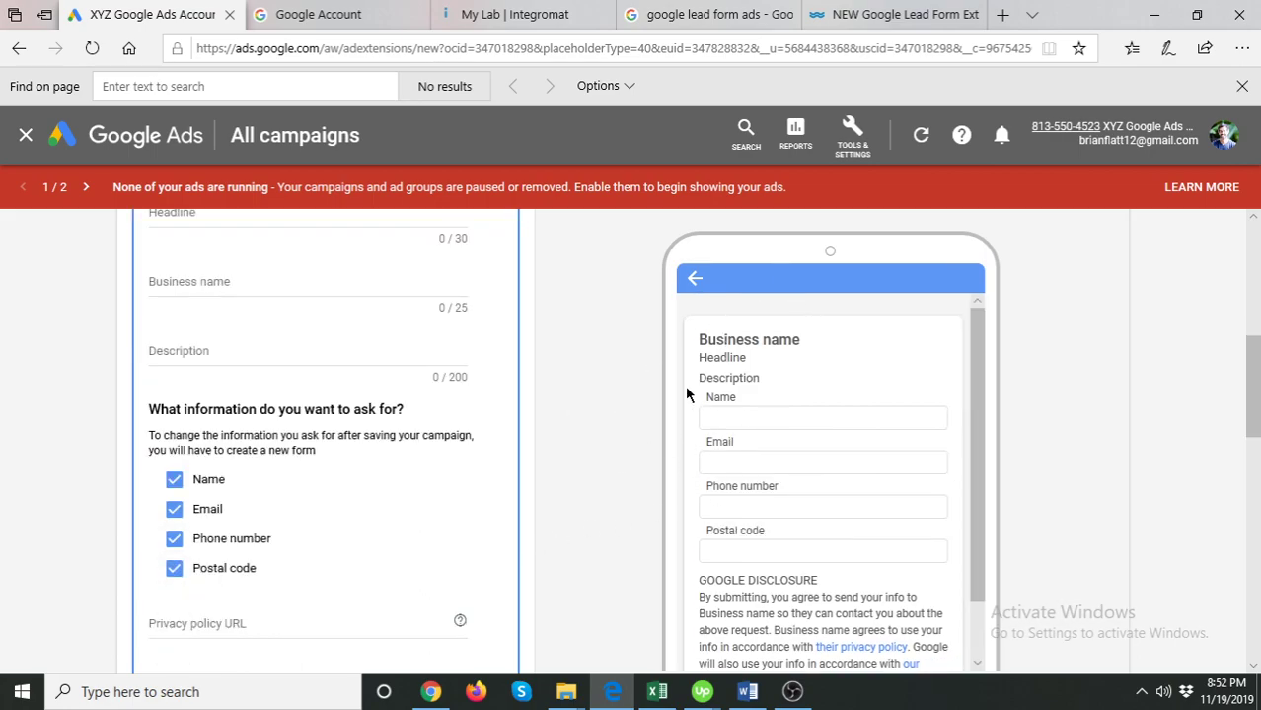
pyautogui.scroll(5, 585, 358)
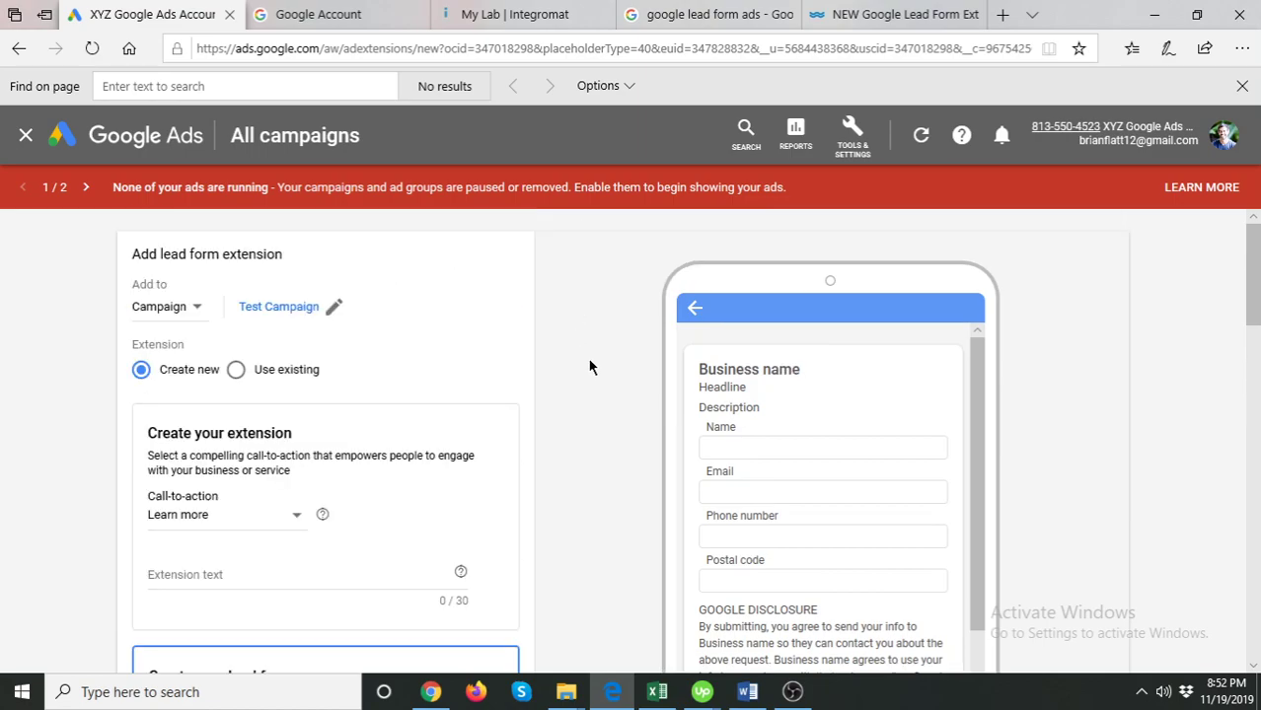
pyautogui.scroll(-1, 587, 414)
pyautogui.scroll(1, 592, 405)
pyautogui.scroll(-1, 610, 405)
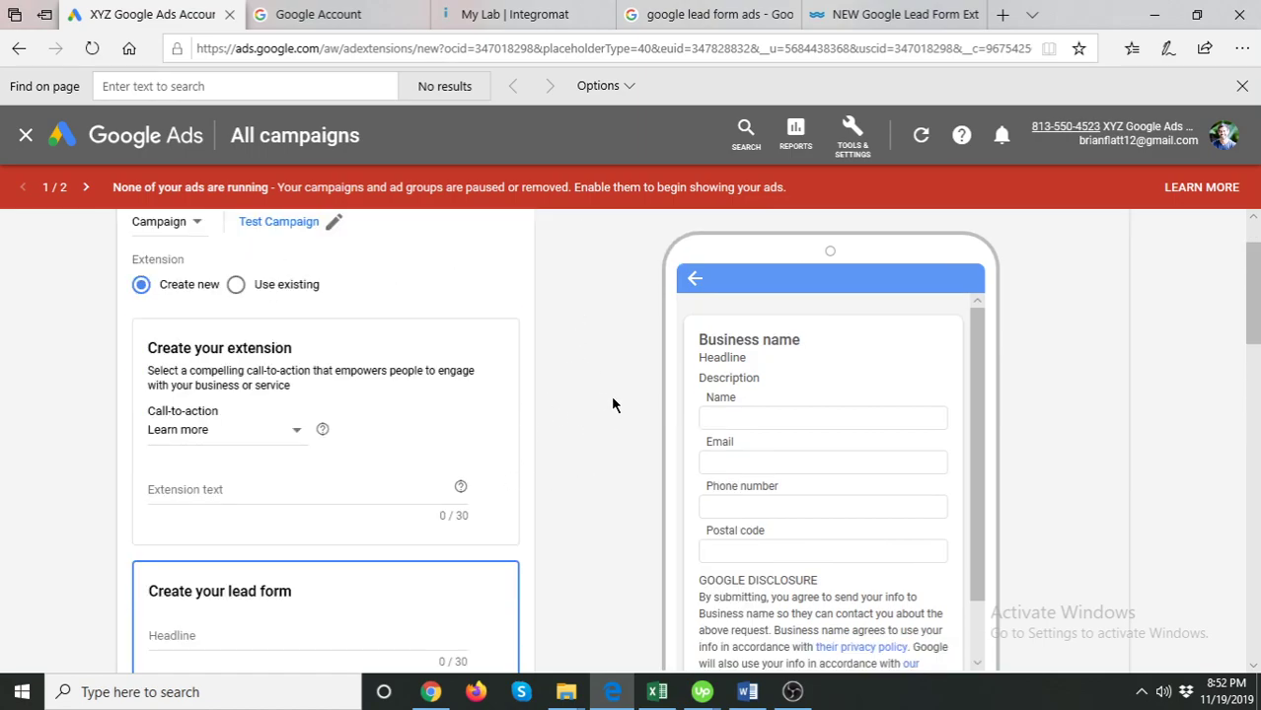
# - Set the extension's call-to-action to Contact us
pyautogui.click(253, 443)
pyautogui.scroll(-1, 529, 460)
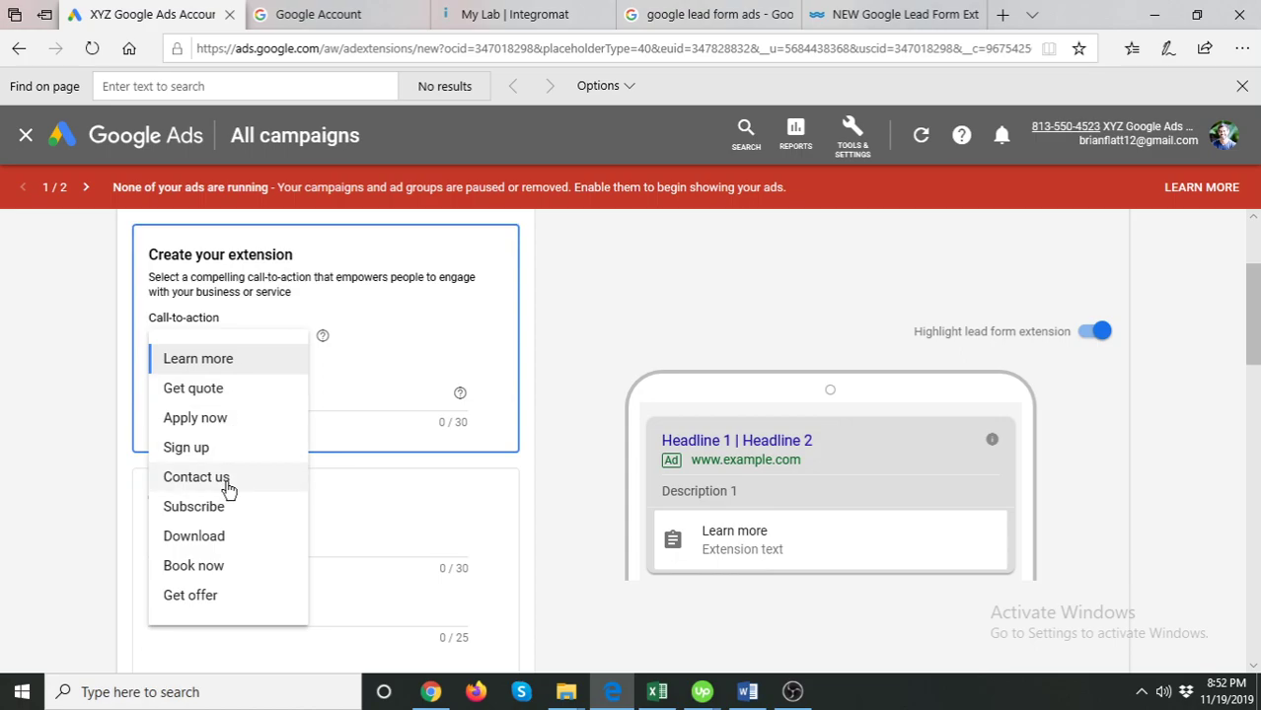
pyautogui.click(196, 477)
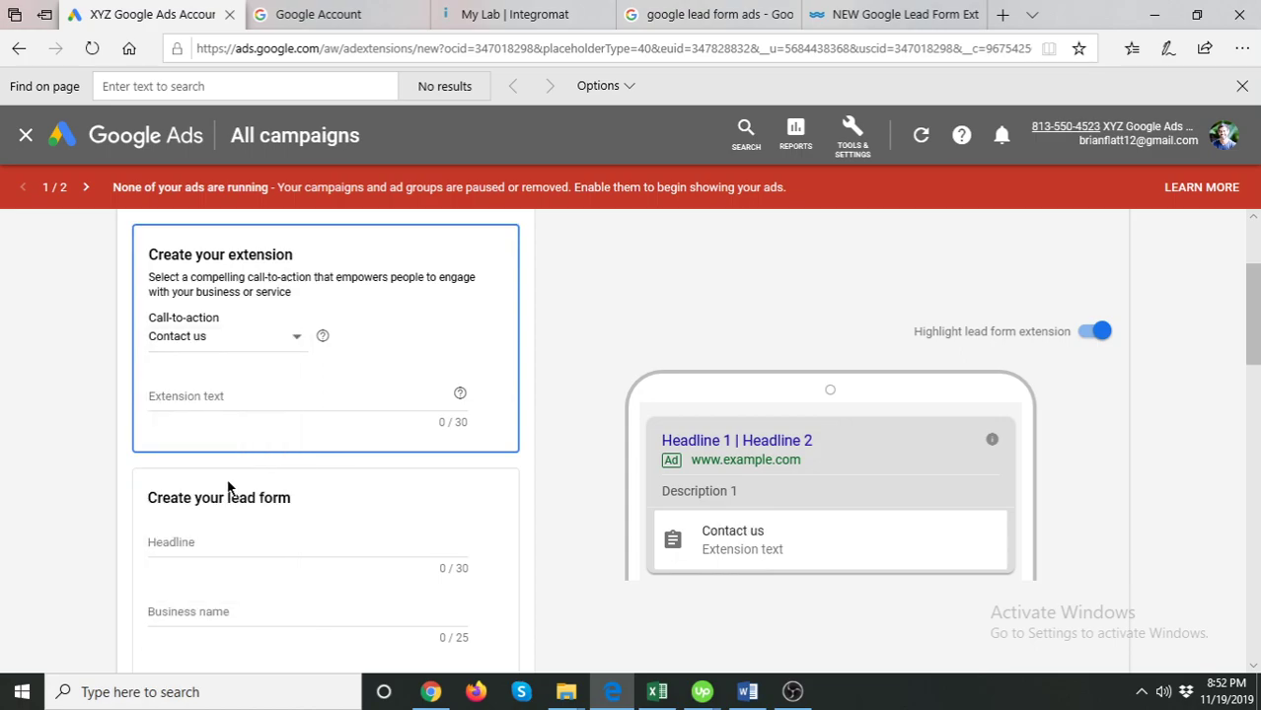
# - Enter the extension text 'Request a Call Back in 1 Hour', fixing the missing 'i'
pyautogui.click(230, 397)
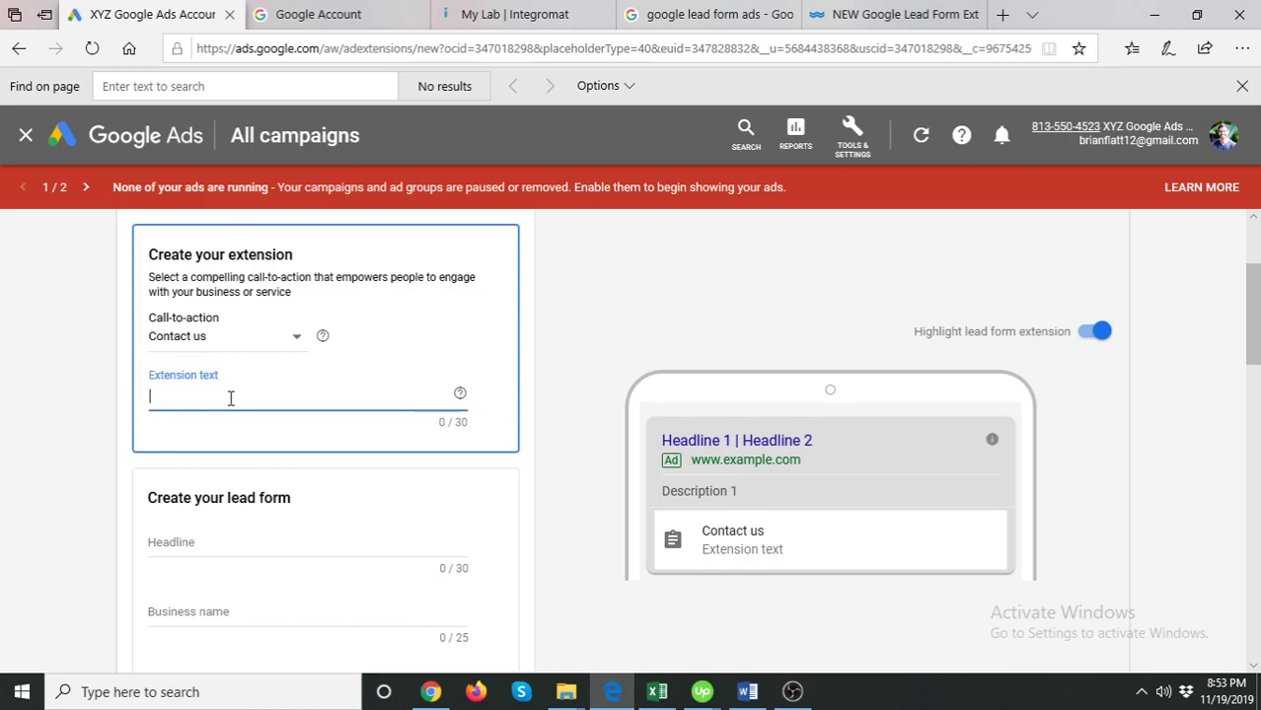
pyautogui.write('Re')
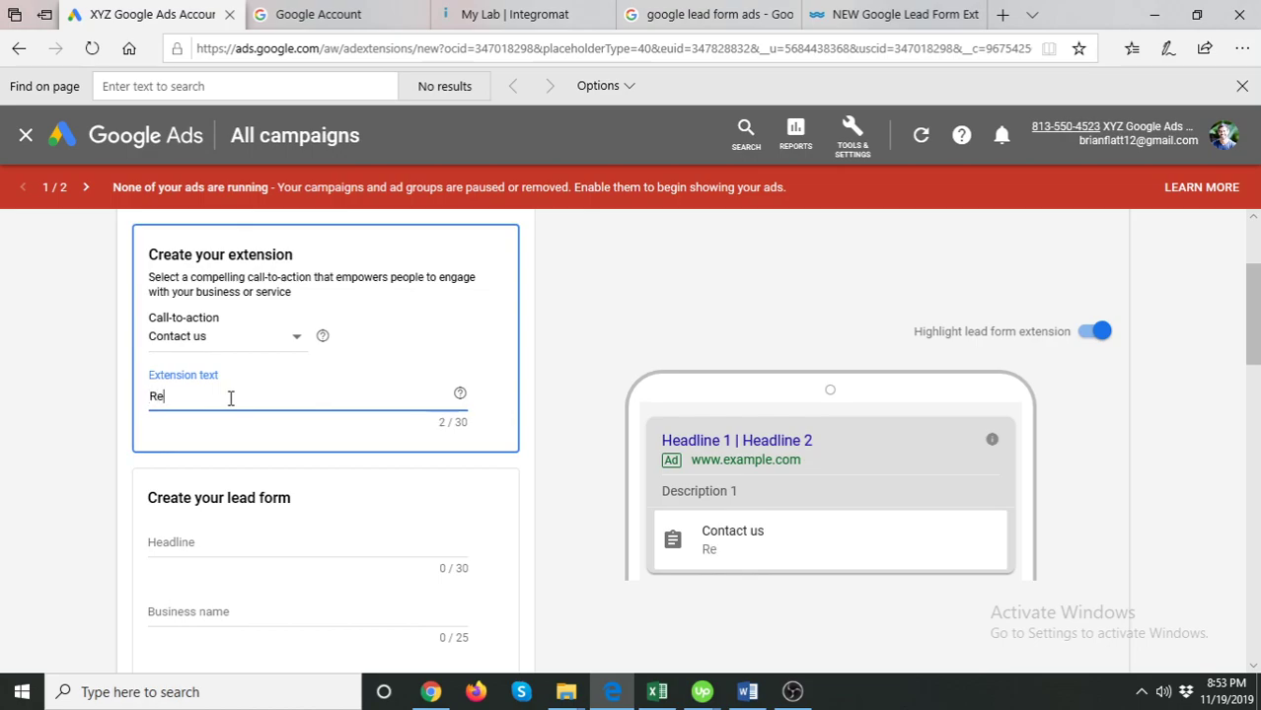
pyautogui.write('quest a Call Back')
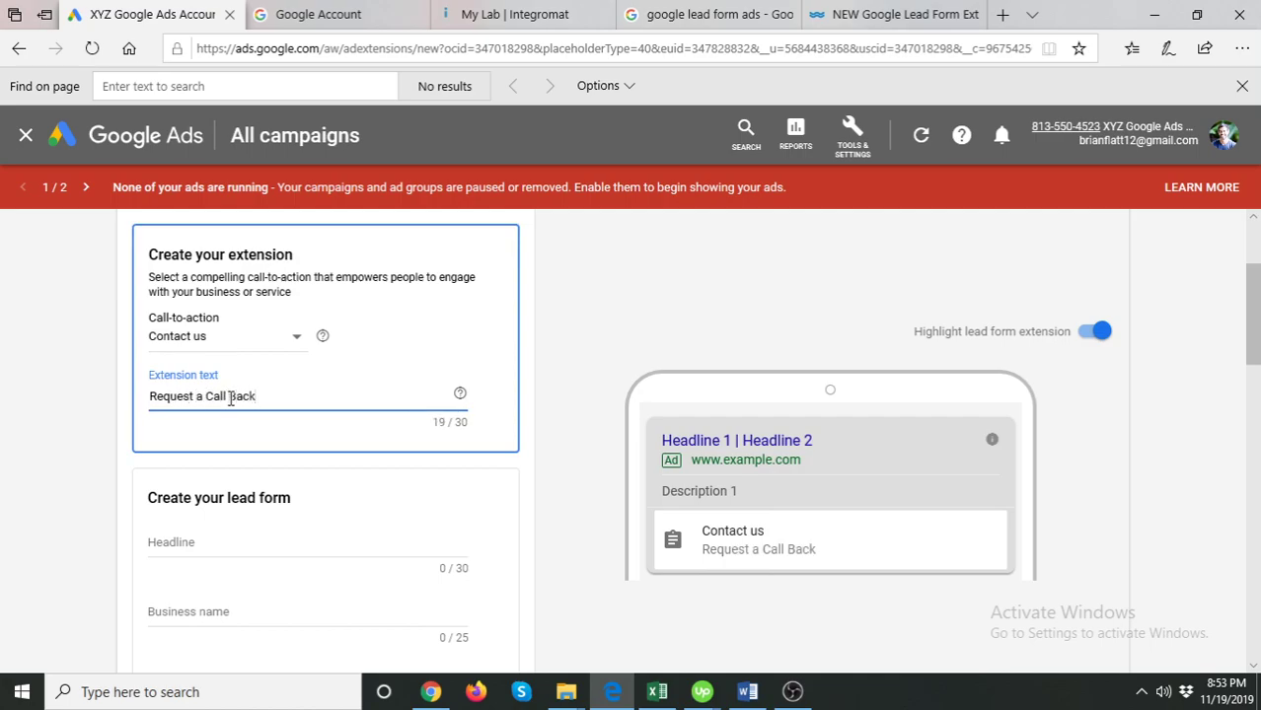
pyautogui.write(' n 1 Hour')
pyautogui.click(42, 410)
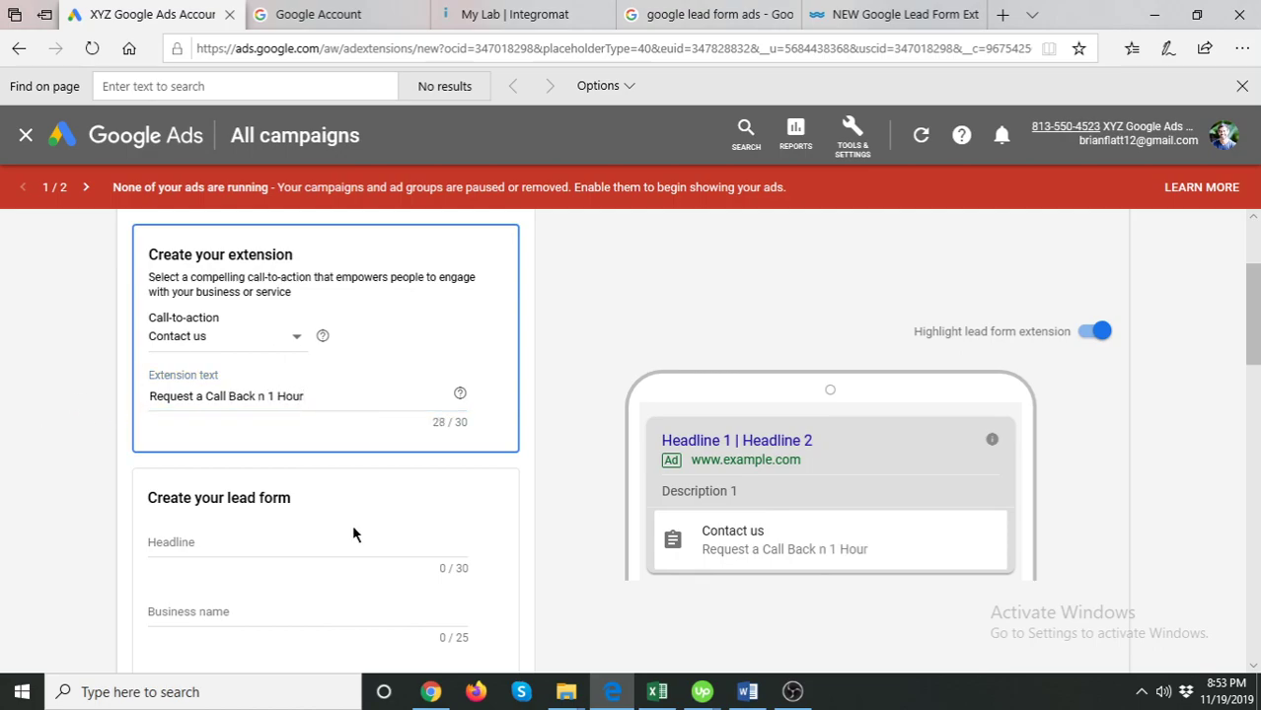
pyautogui.click(257, 395)
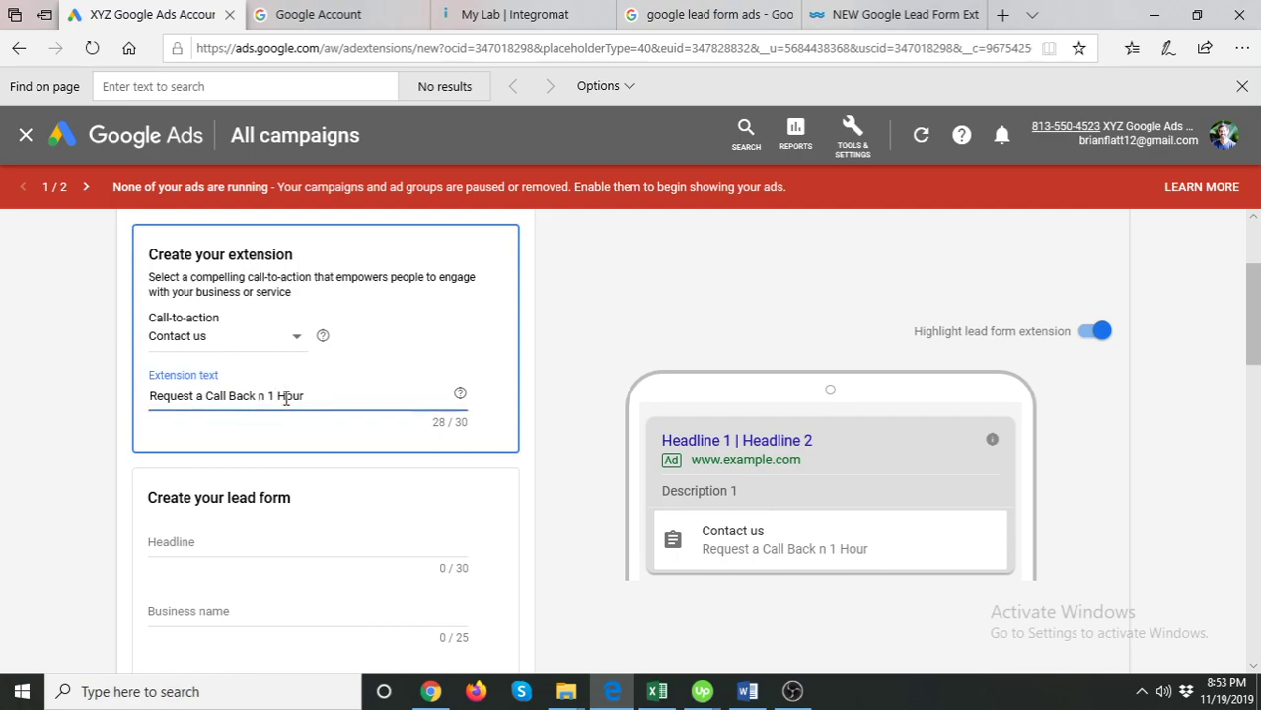
pyautogui.write('i')
pyautogui.click(607, 324)
pyautogui.scroll(-1, 547, 431)
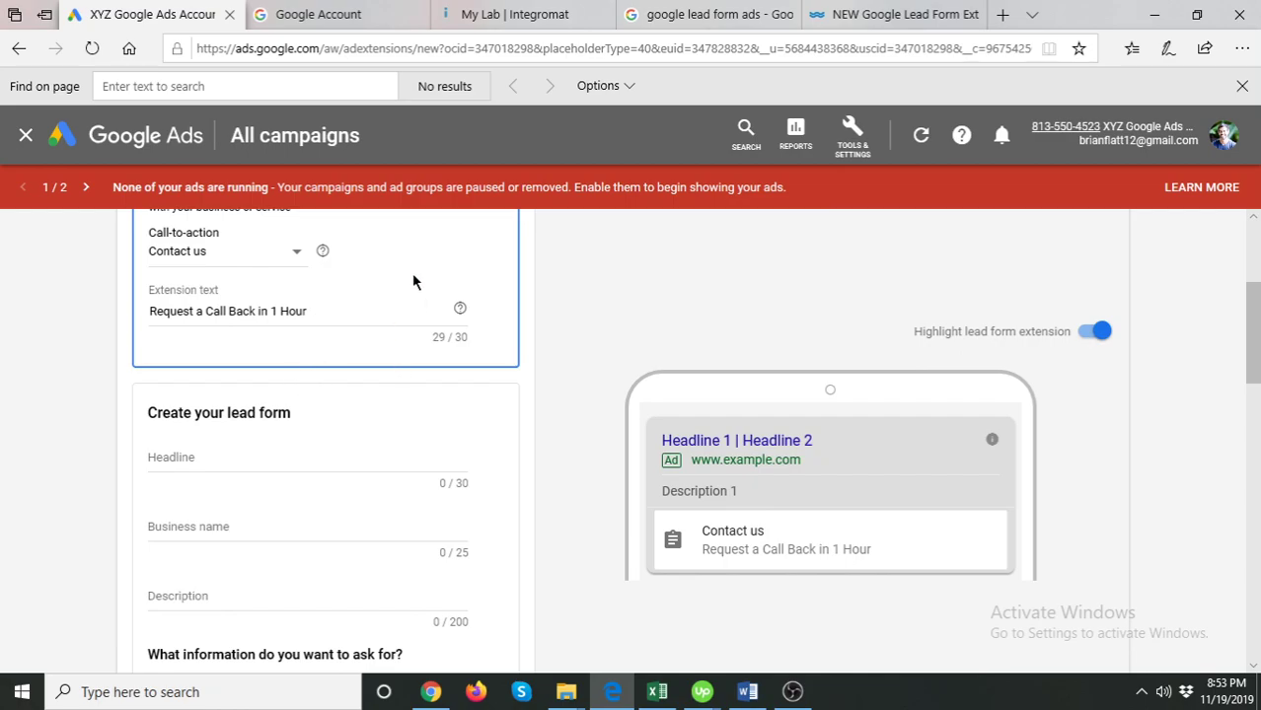
pyautogui.scroll(-1, 416, 316)
# - Set the lead form's business name to XYZ Agency
pyautogui.click(231, 371)
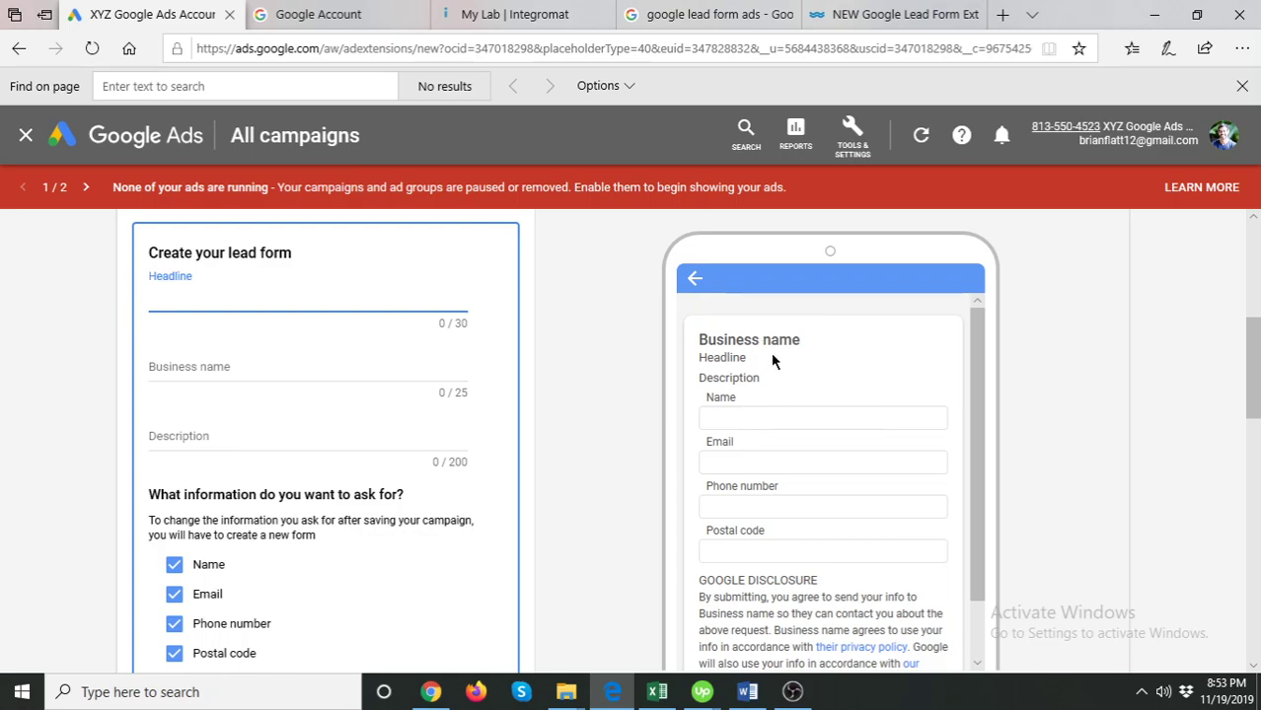
pyautogui.click(274, 362)
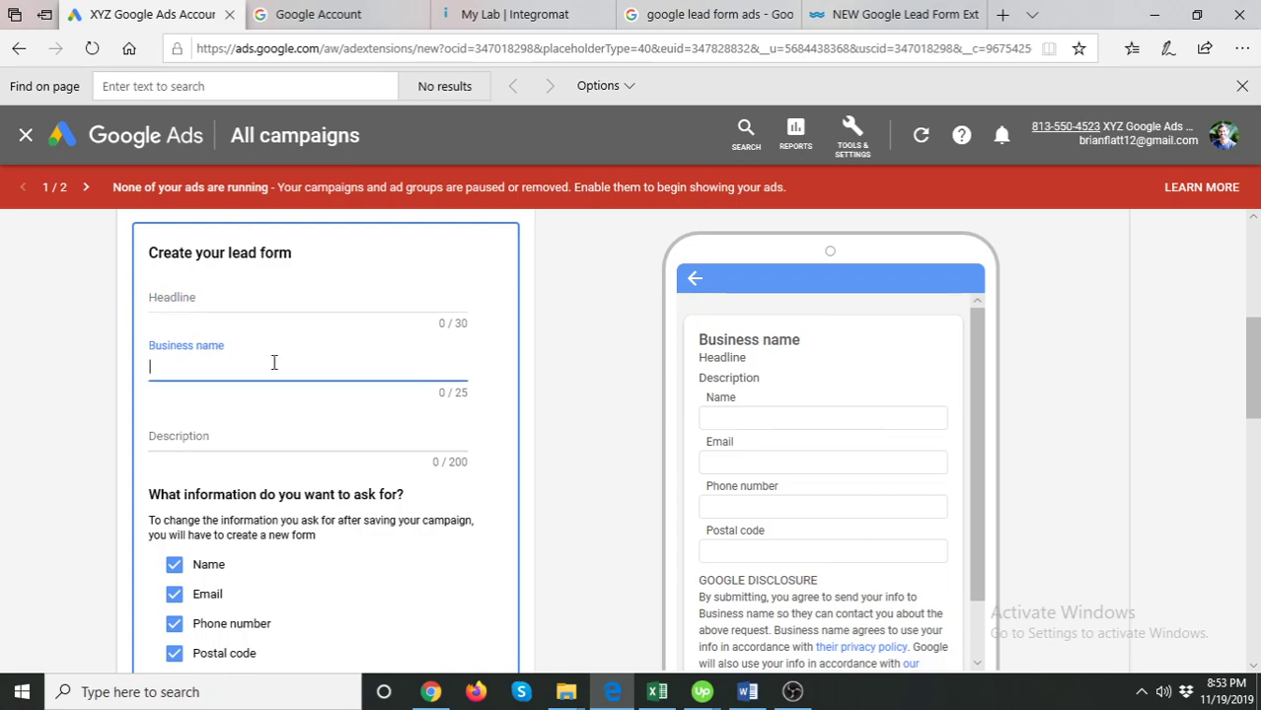
pyautogui.write('XYZ')
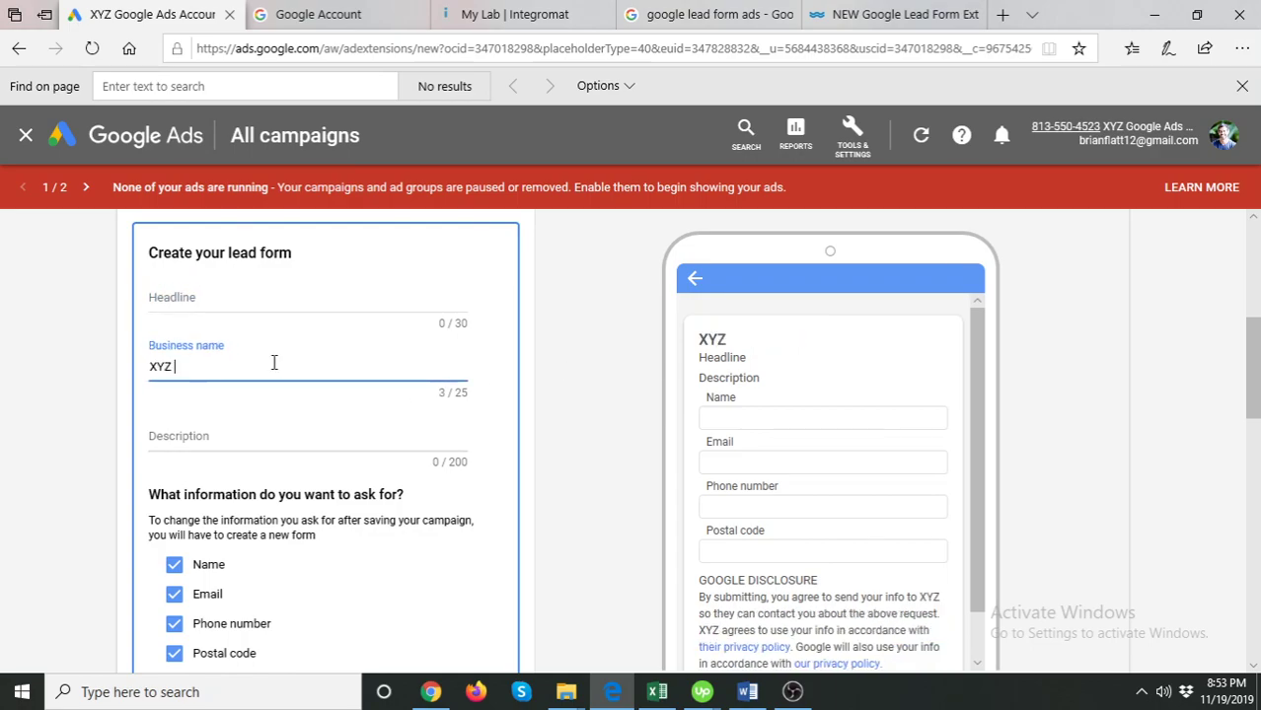
pyautogui.write(' Agency')
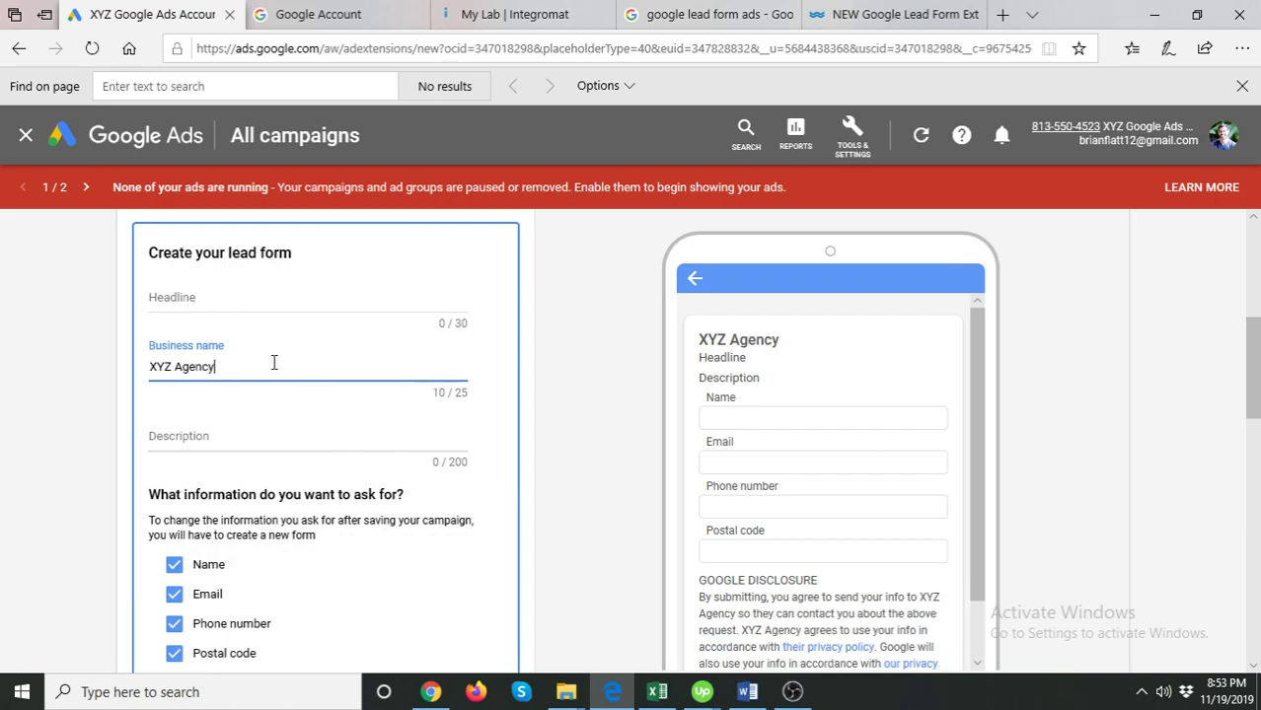
# - Enter the headline 'Certified Google Ads Experts', replacing 'Award Winning' to fit 30 characters
pyautogui.click(227, 302)
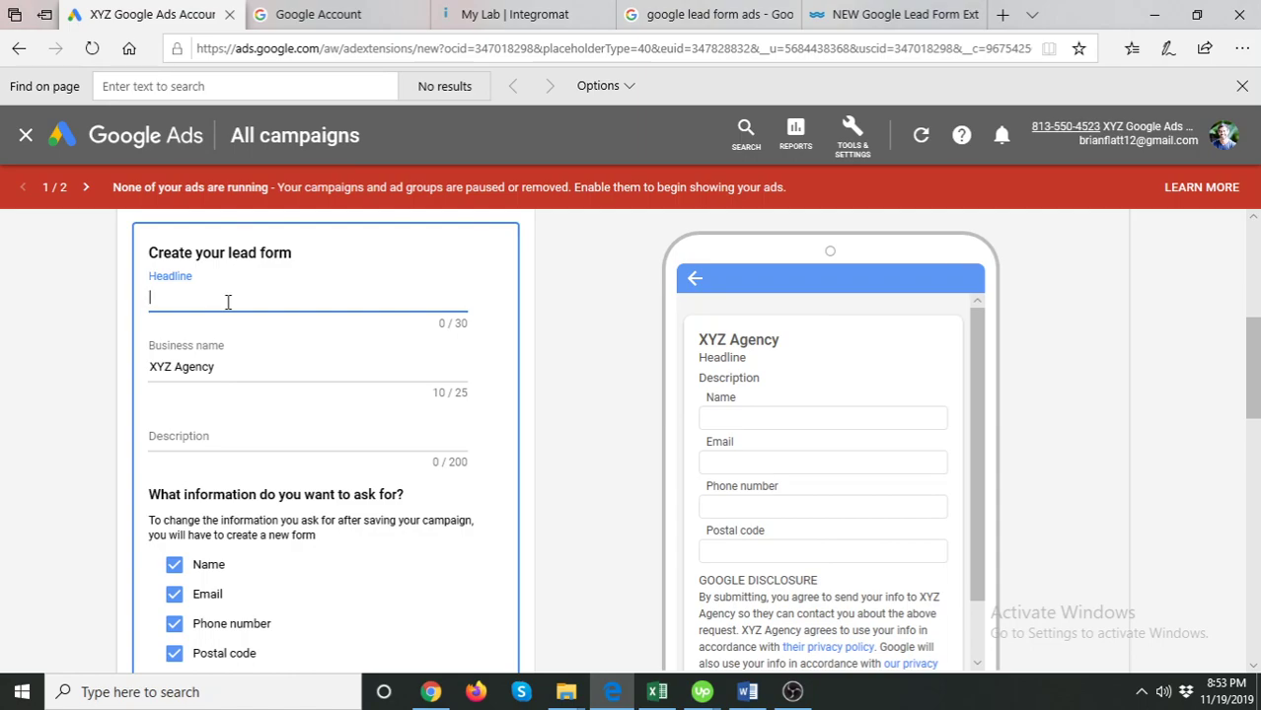
pyautogui.write('Award Win')
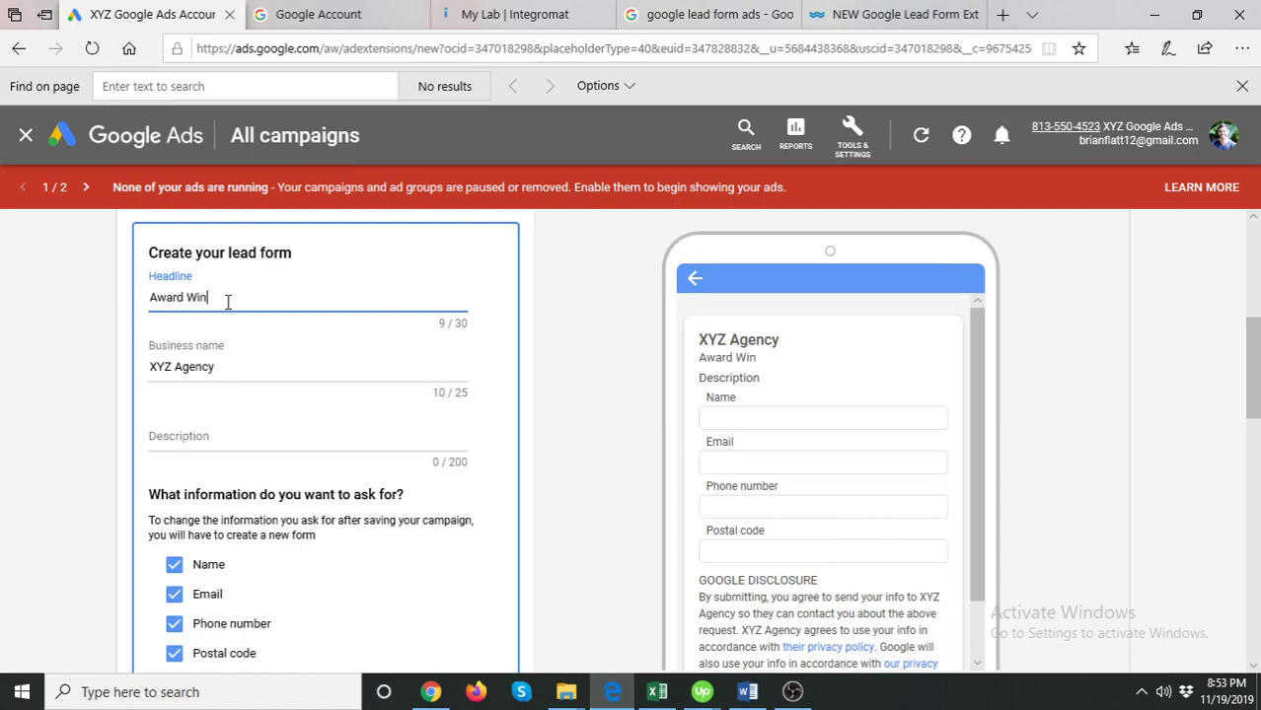
pyautogui.write('ning Google Ads ')
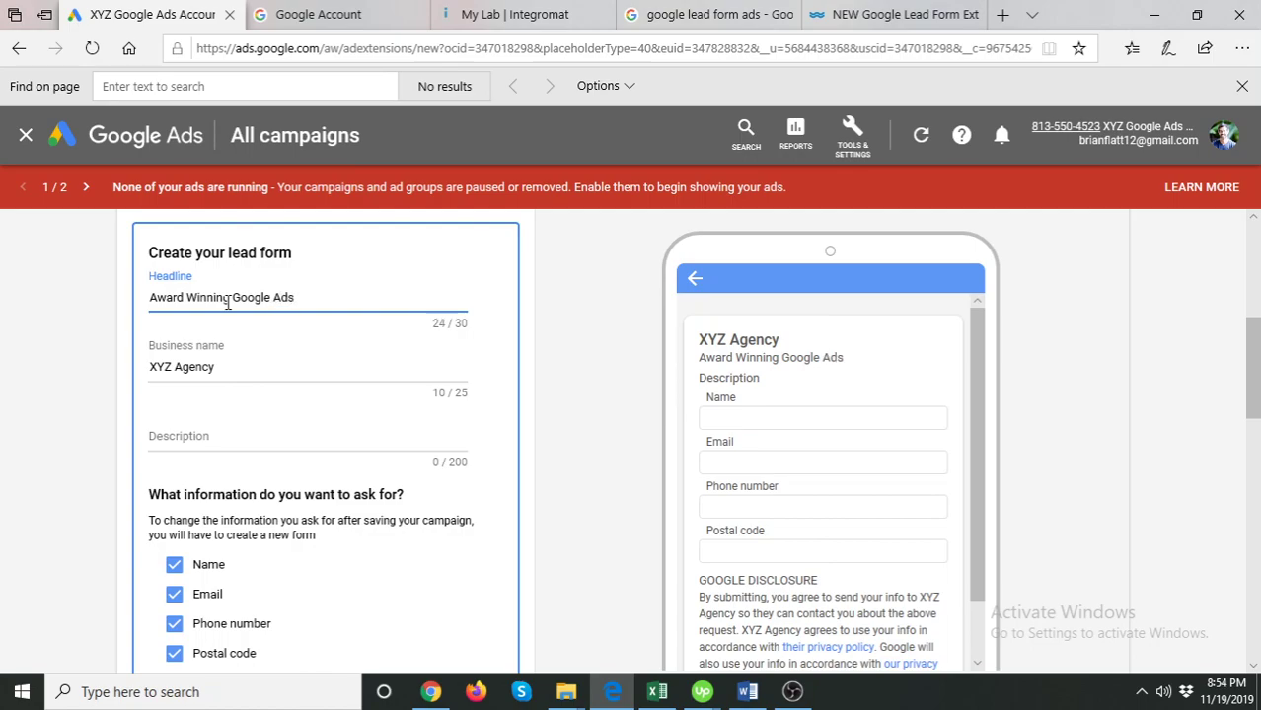
pyautogui.write(' Experts')
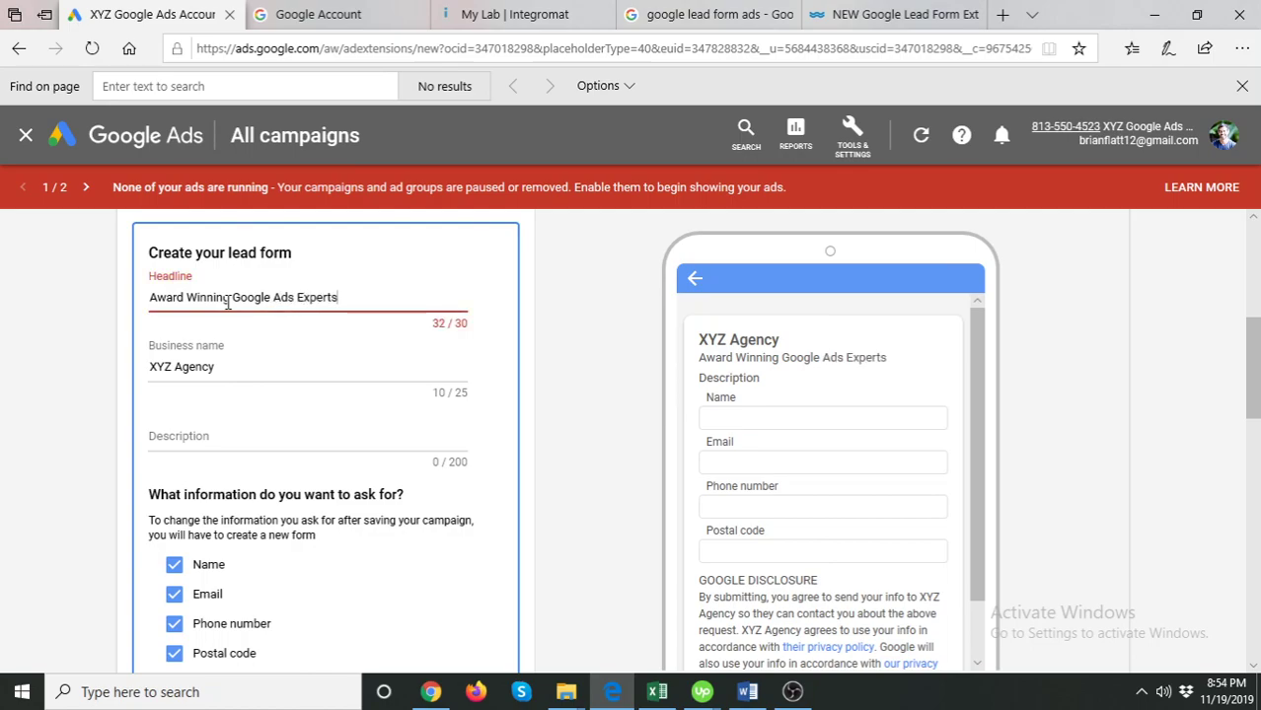
pyautogui.press('BackSpace')
pyautogui.click(225, 297)
pyautogui.moveTo(226, 297); pyautogui.dragTo(131, 311)
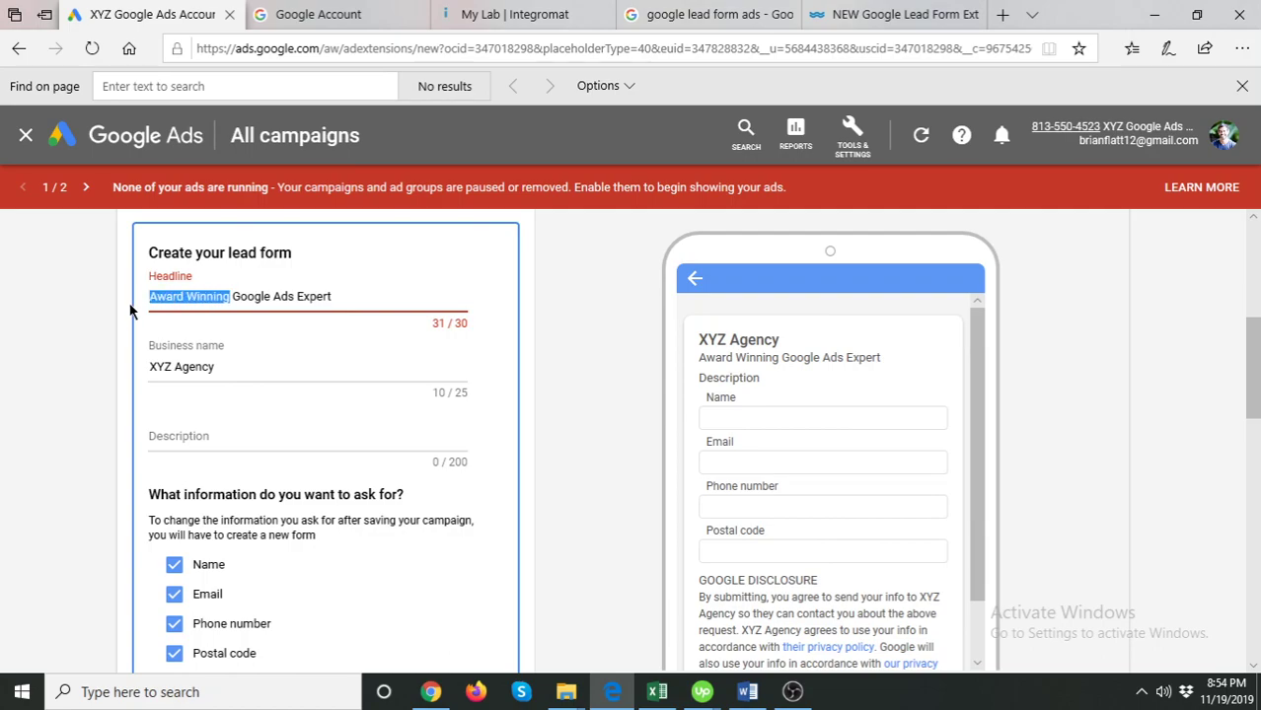
pyautogui.press('BackSpace')
pyautogui.write('Certif')
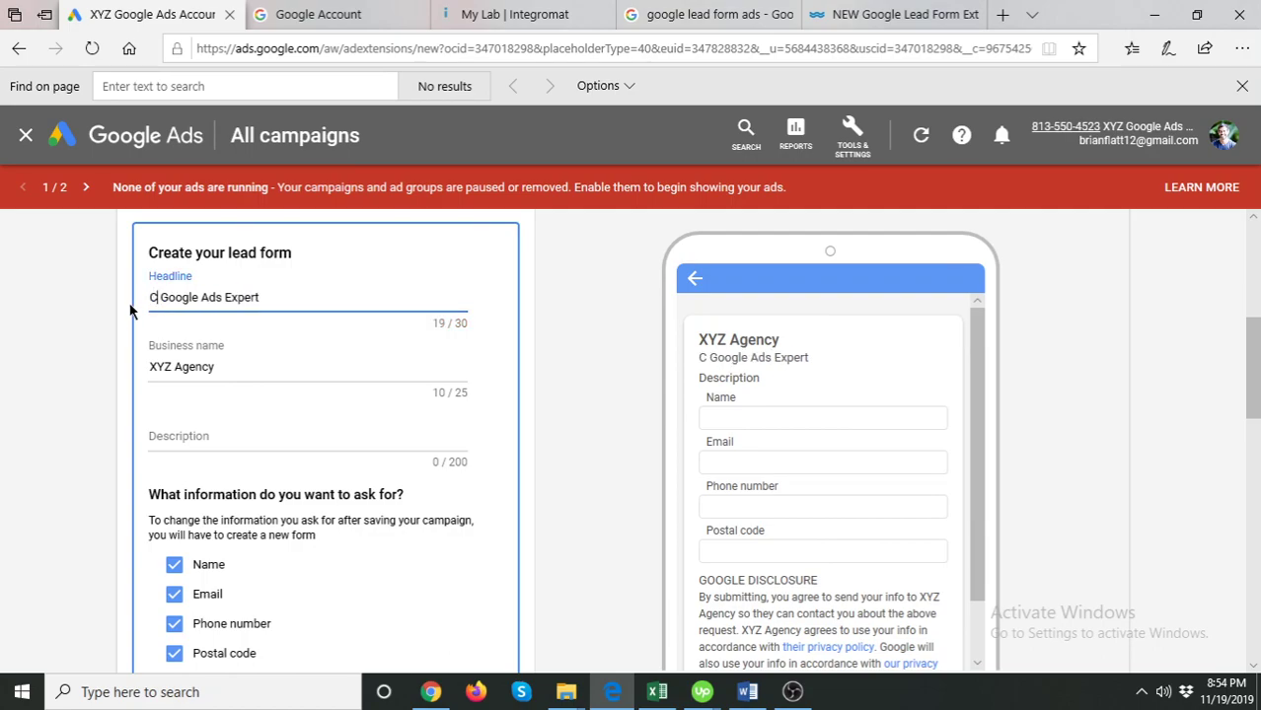
pyautogui.write('ied')
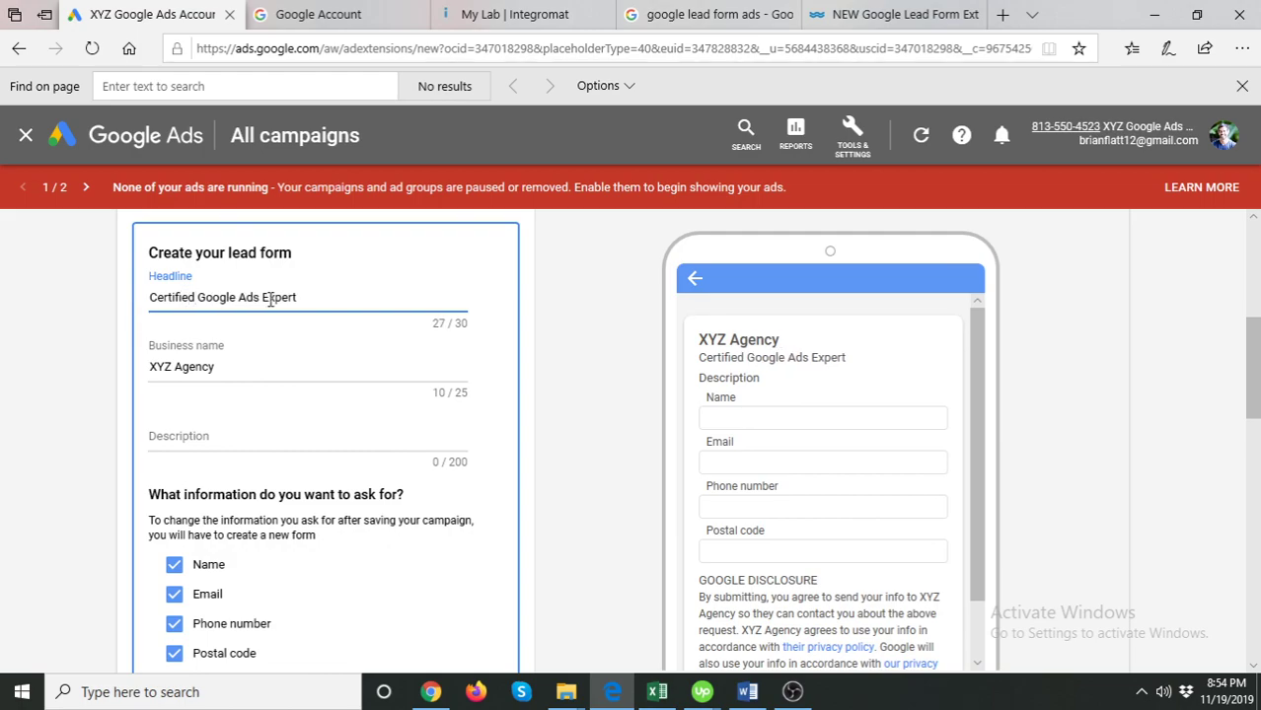
pyautogui.click(346, 293)
pyautogui.click(544, 341)
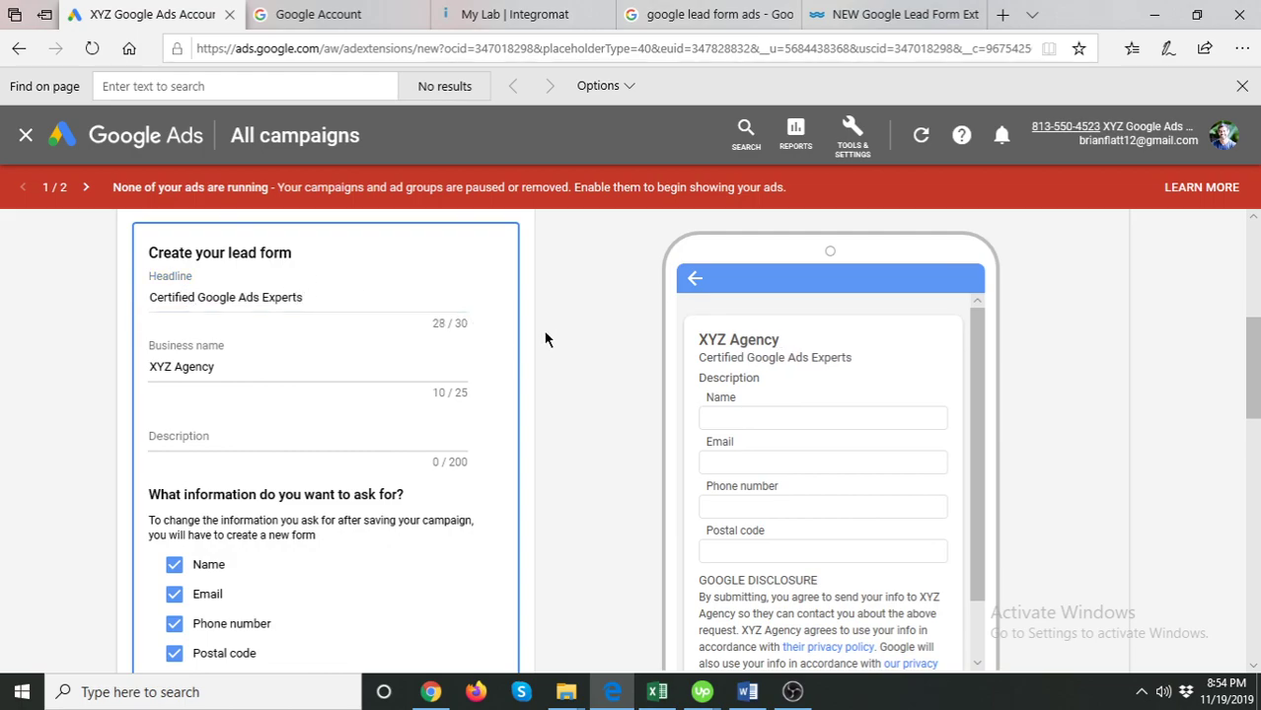
# - Type the description 'Fill the form and request a free Google Ads account audit.', correcting wording
pyautogui.click(227, 447)
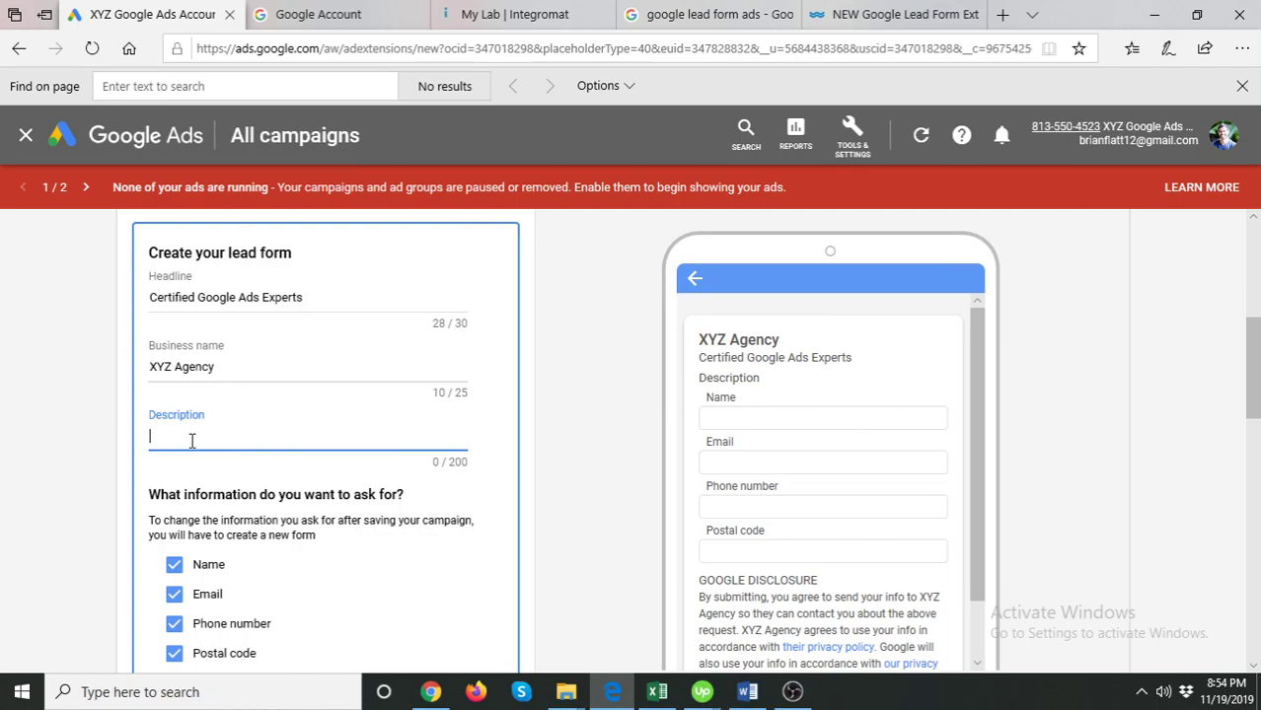
pyautogui.write('Fill the form and ')
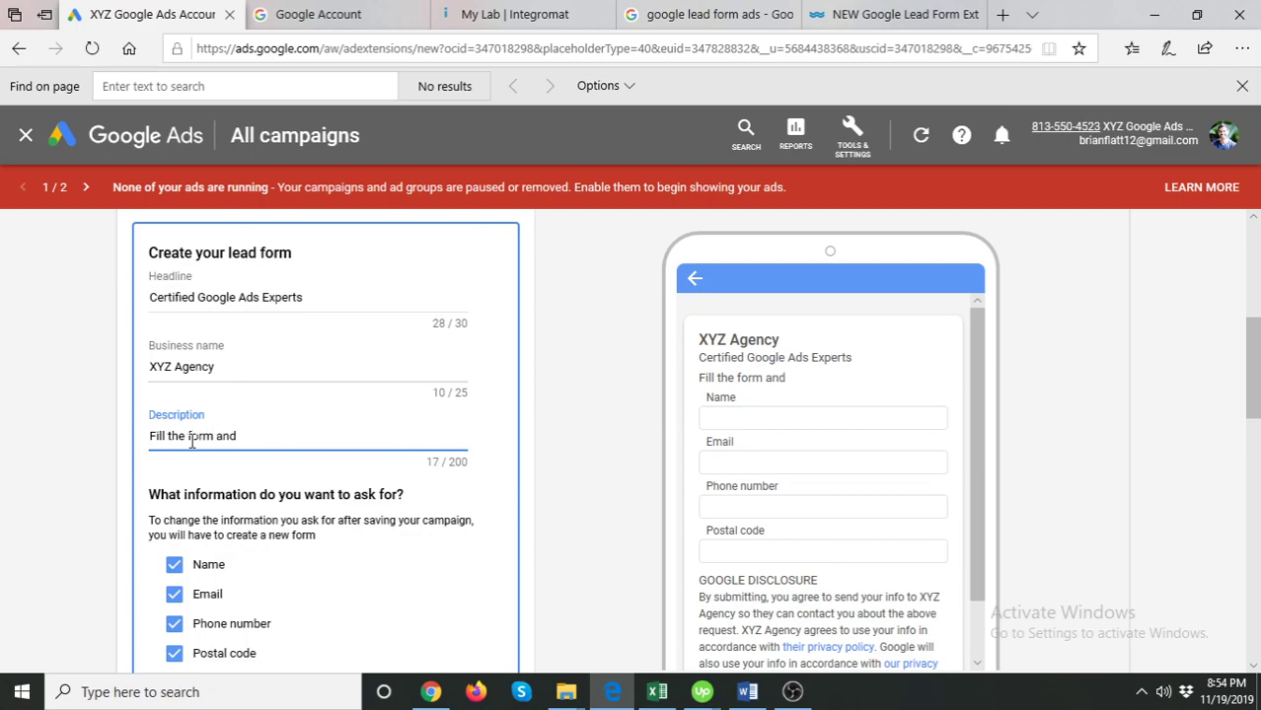
pyautogui.write('we will do a')
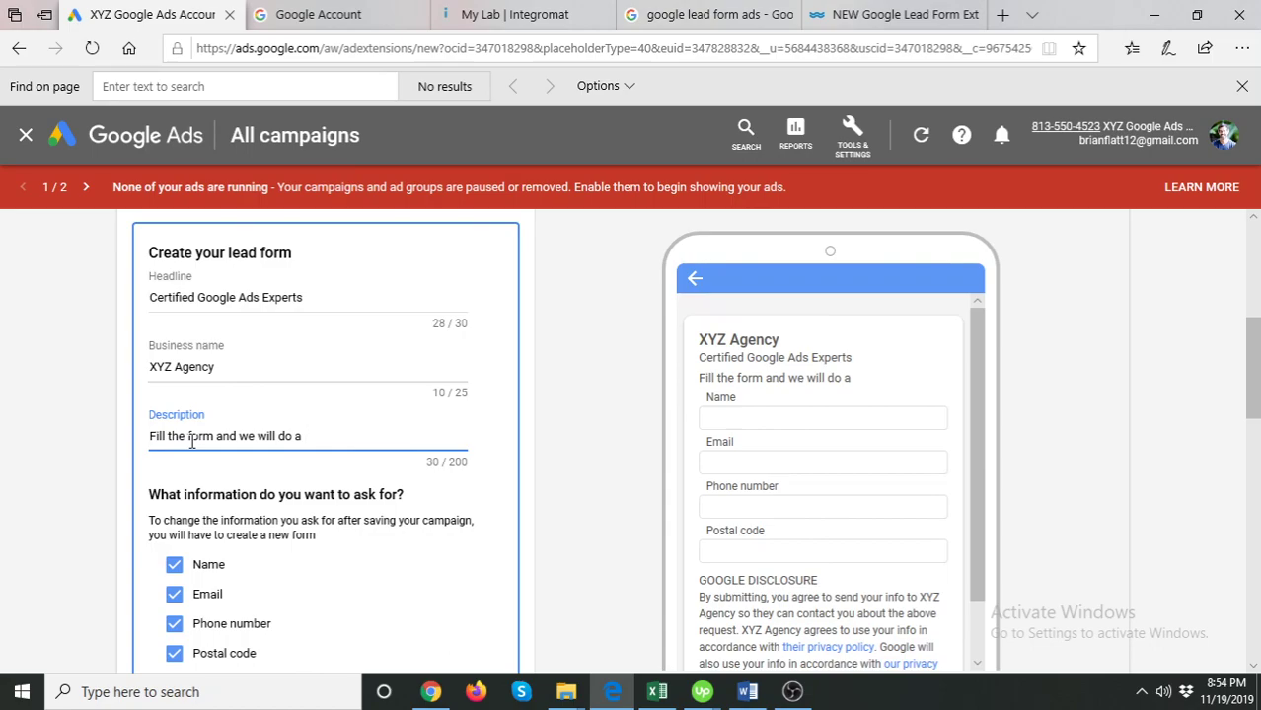
pyautogui.press('BackSpace')
pyautogui.press('BackSpace')
pyautogui.press('BackSpace')
pyautogui.press('BackSpace')
pyautogui.press('BackSpace')
pyautogui.press('BackSpace')
pyautogui.press('BackSpace')
pyautogui.press('BackSpace')
pyautogui.press('BackSpace')
pyautogui.press('BackSpace')
pyautogui.press('BackSpace')
pyautogui.press('BackSpace')
pyautogui.press('BackSpace')
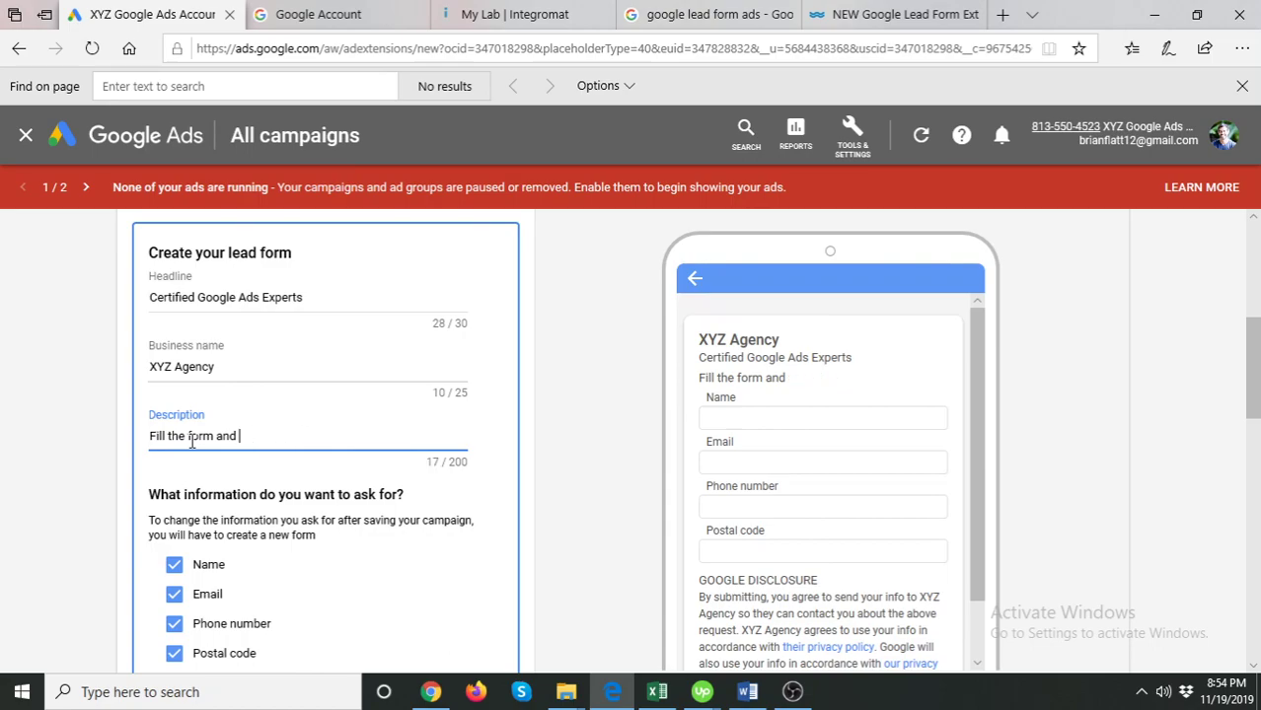
pyautogui.write('request a free a')
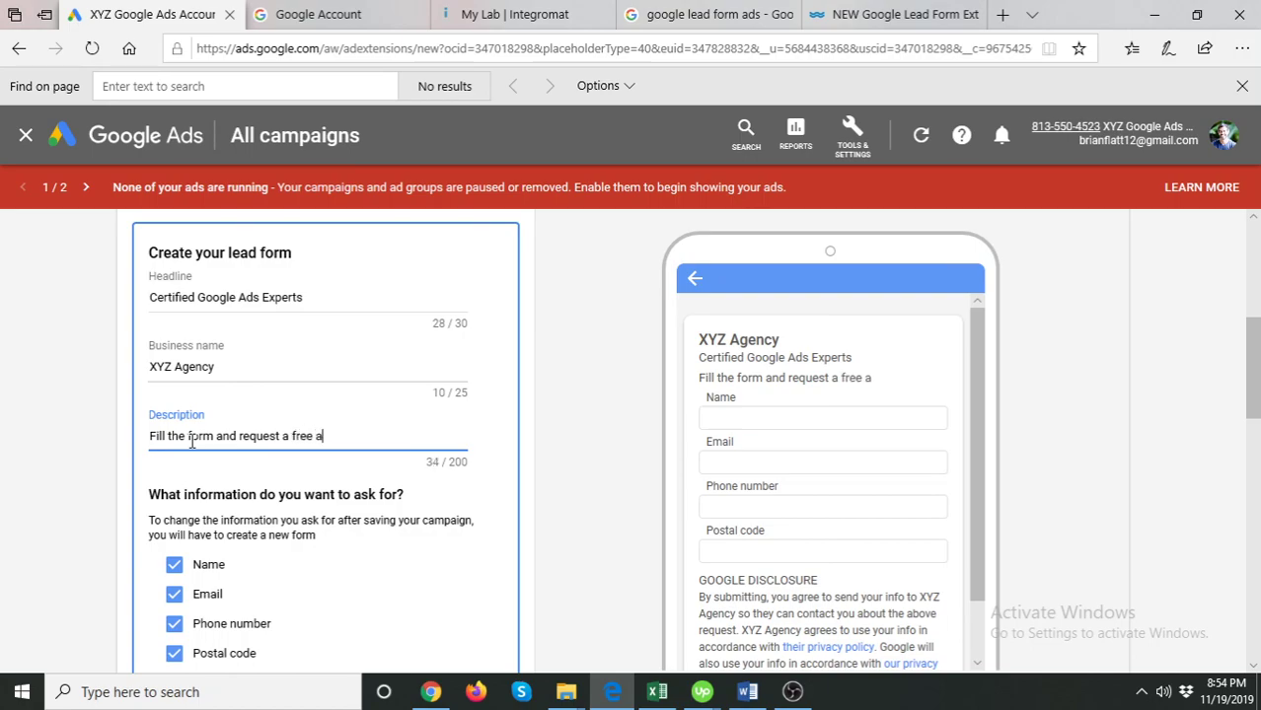
pyautogui.write('dwords')
pyautogui.press('BackSpace')
pyautogui.press('BackSpace')
pyautogui.press('BackSpace')
pyautogui.press('BackSpace')
pyautogui.press('BackSpace')
pyautogui.press('BackSpace')
pyautogui.press('BackSpace')
pyautogui.press('BackSpace')
pyautogui.write('Google ads')
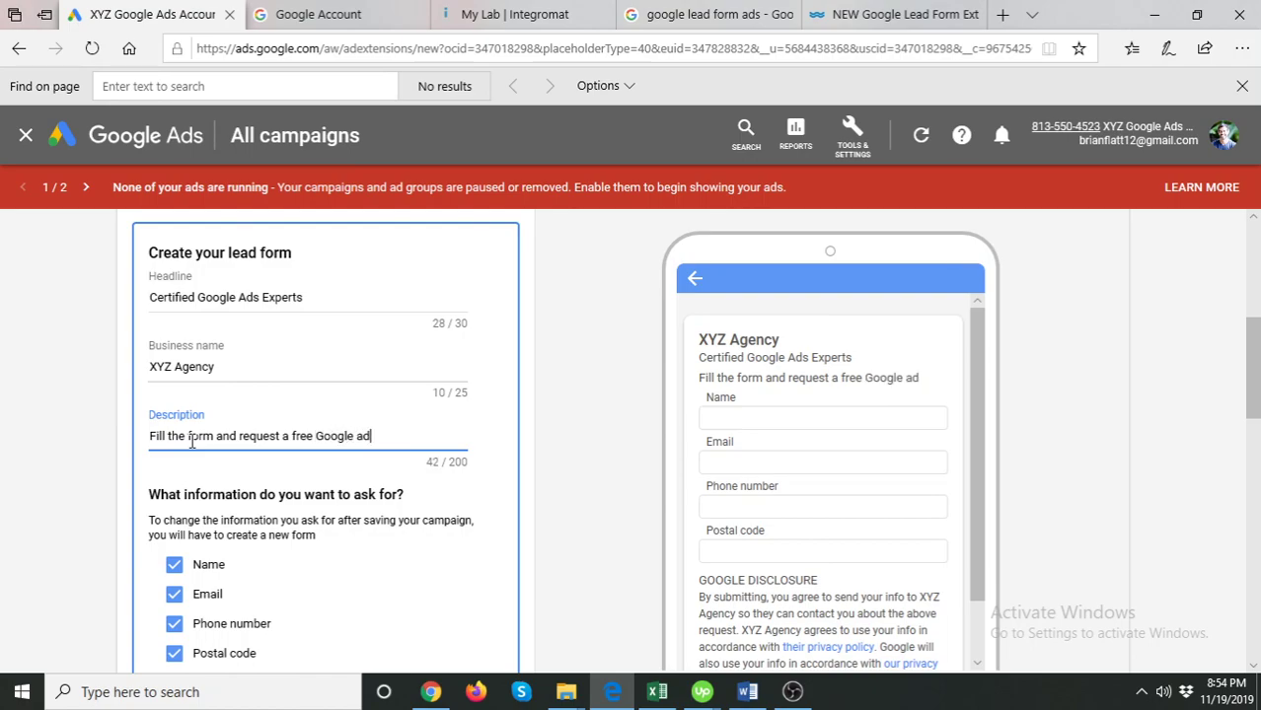
pyautogui.press('BackSpace')
pyautogui.press('BackSpace')
pyautogui.press('BackSpace')
pyautogui.write('Ads account au')
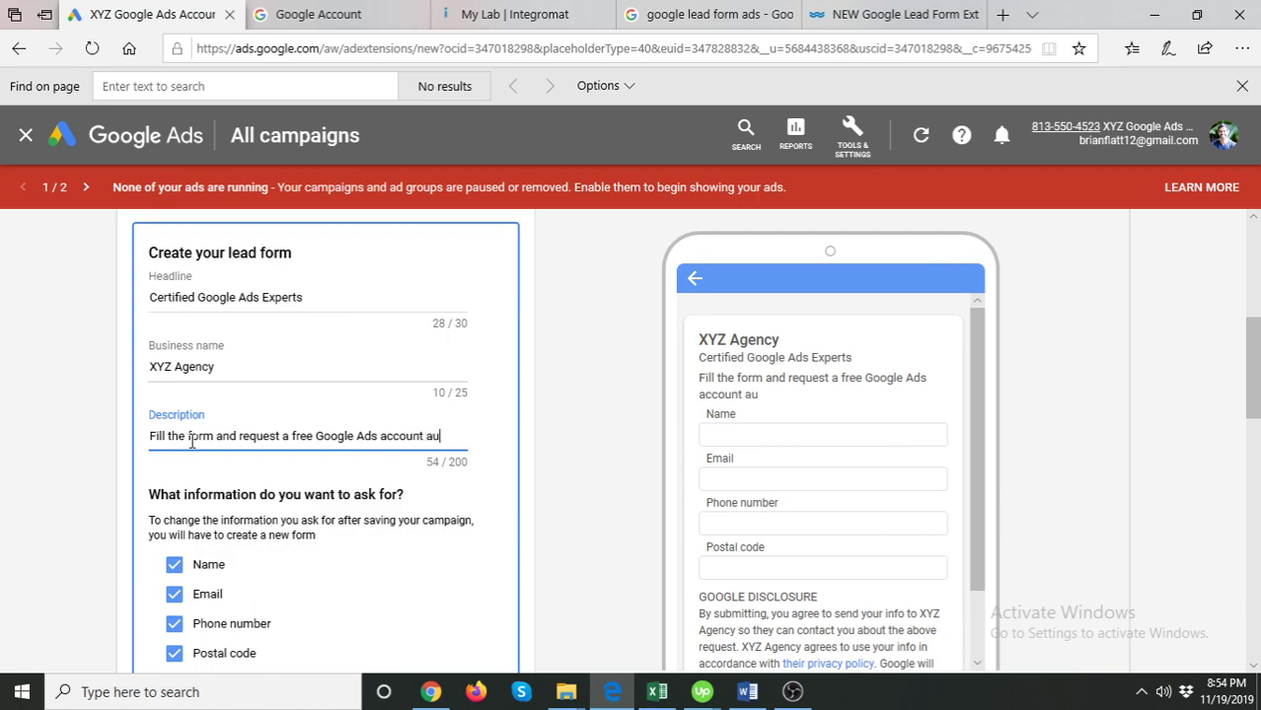
pyautogui.write('idit.')
pyautogui.scroll(-2, 459, 498)
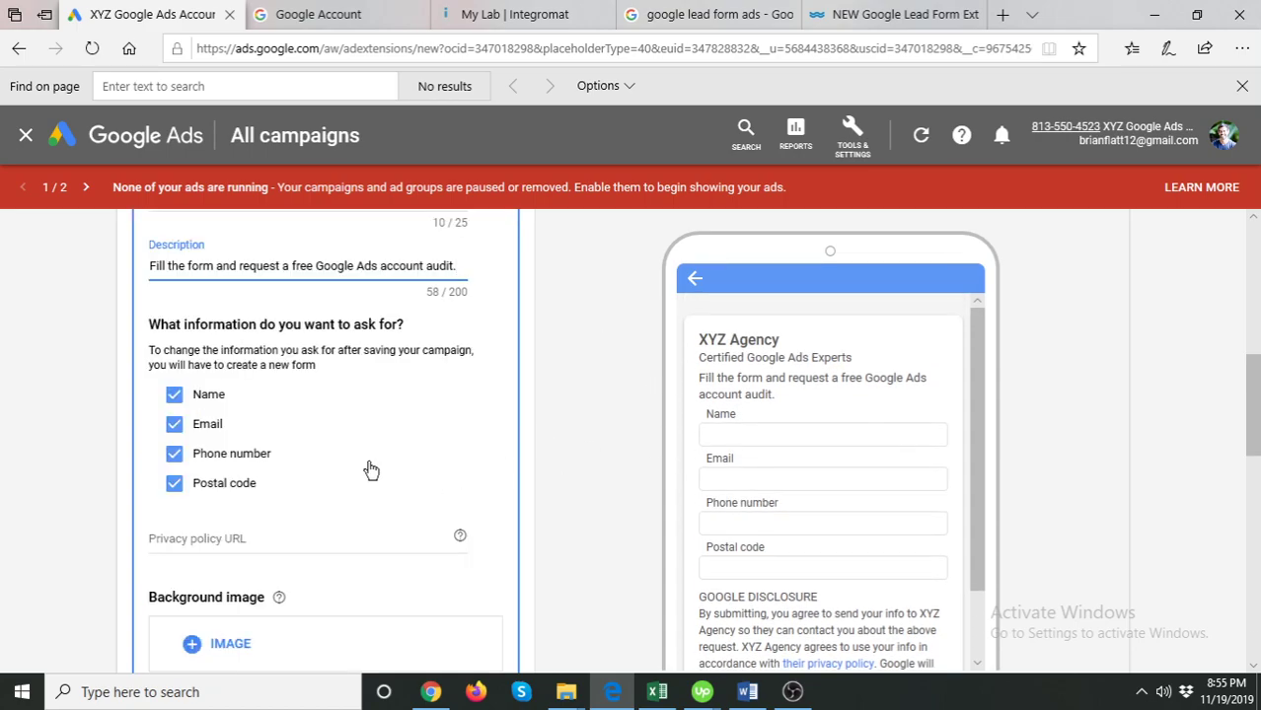
pyautogui.click(174, 452)
pyautogui.click(174, 453)
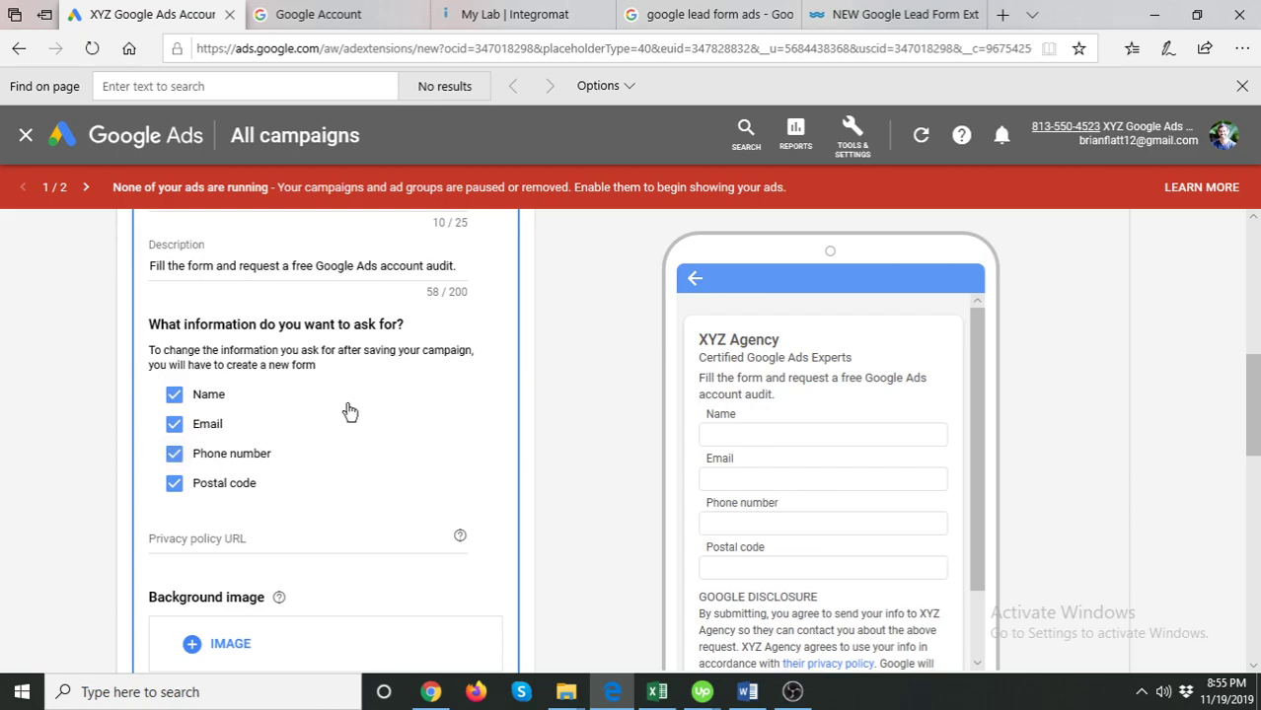
pyautogui.scroll(-2, 503, 498)
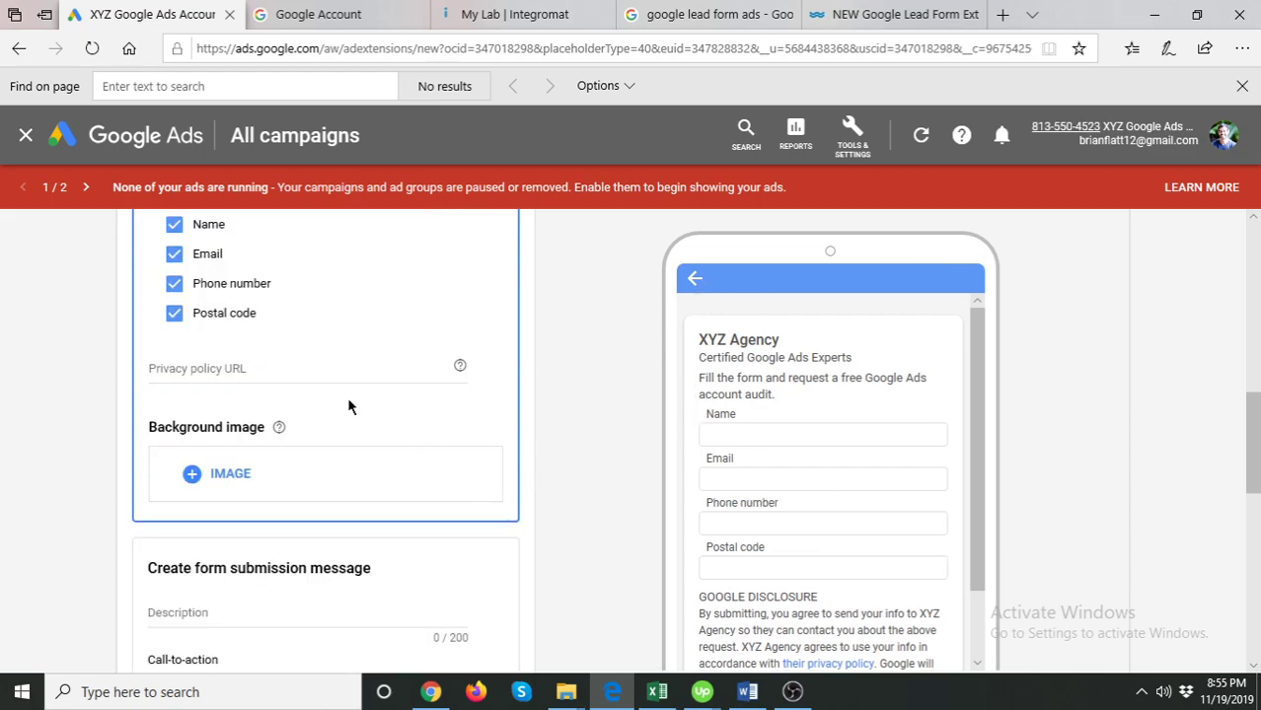
pyautogui.click(307, 368)
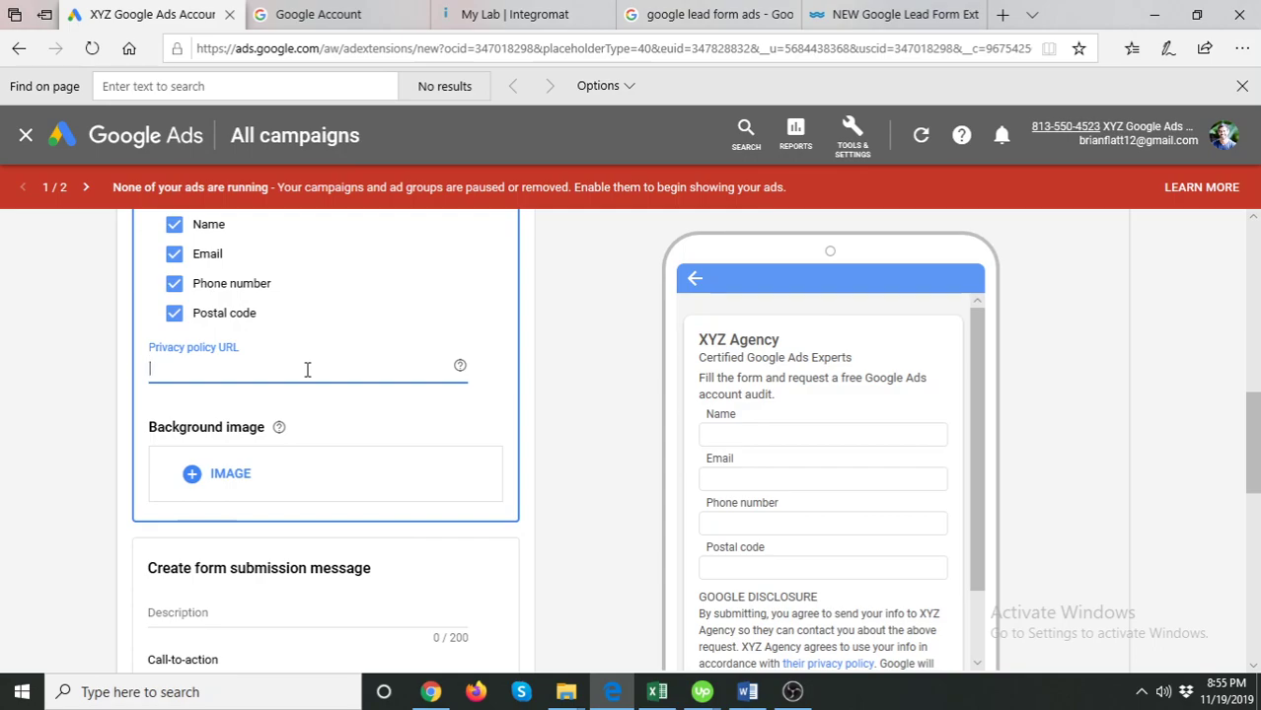
pyautogui.scroll(-1, 267, 469)
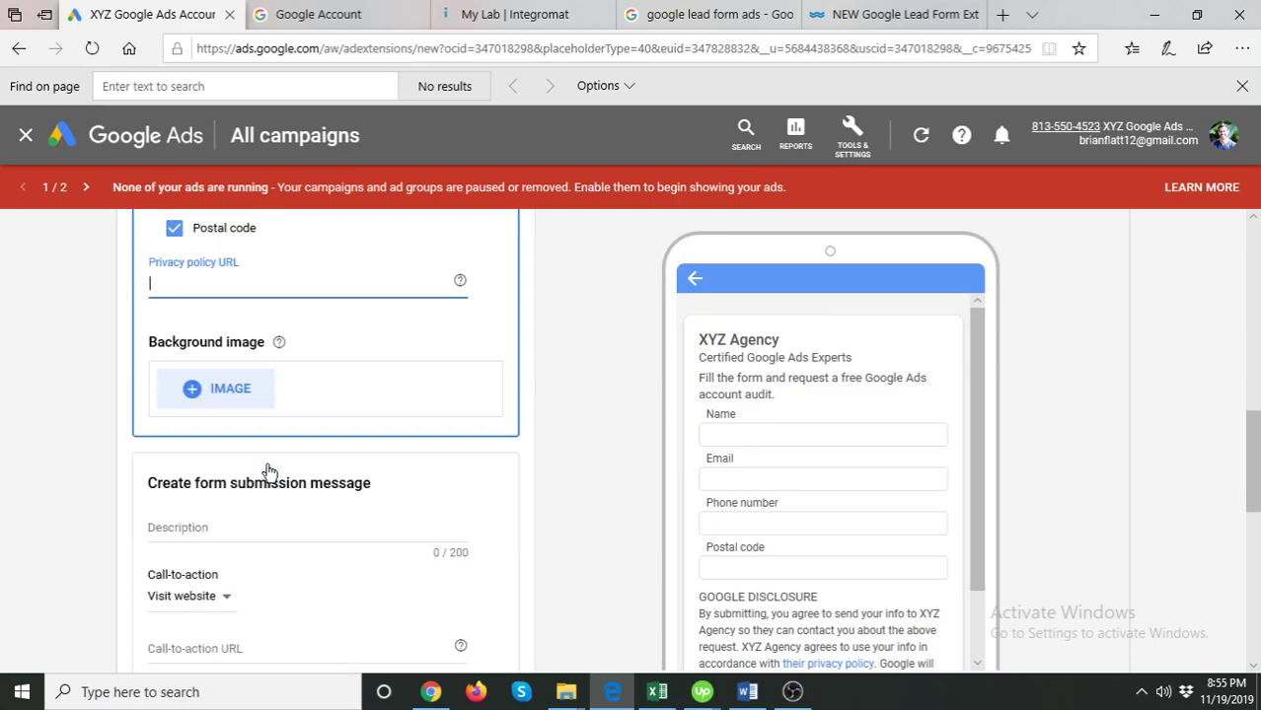
pyautogui.click(219, 388)
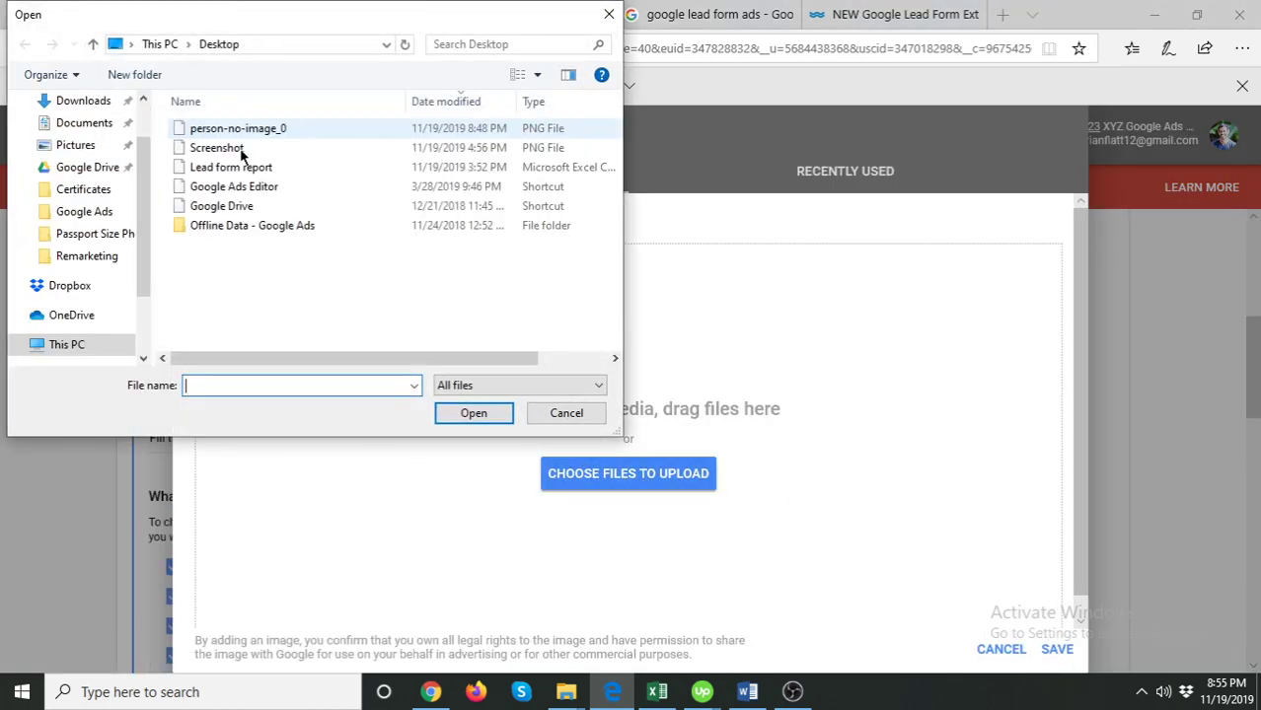
pyautogui.click(296, 129)
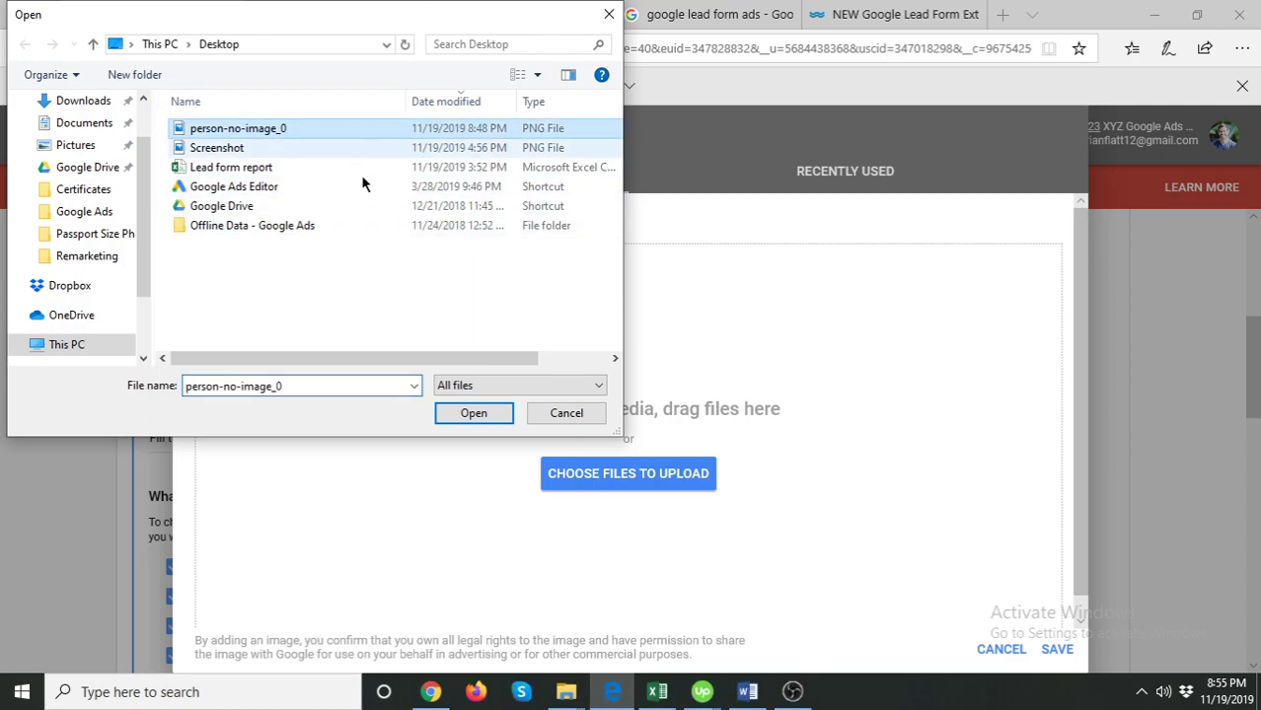
pyautogui.click(473, 413)
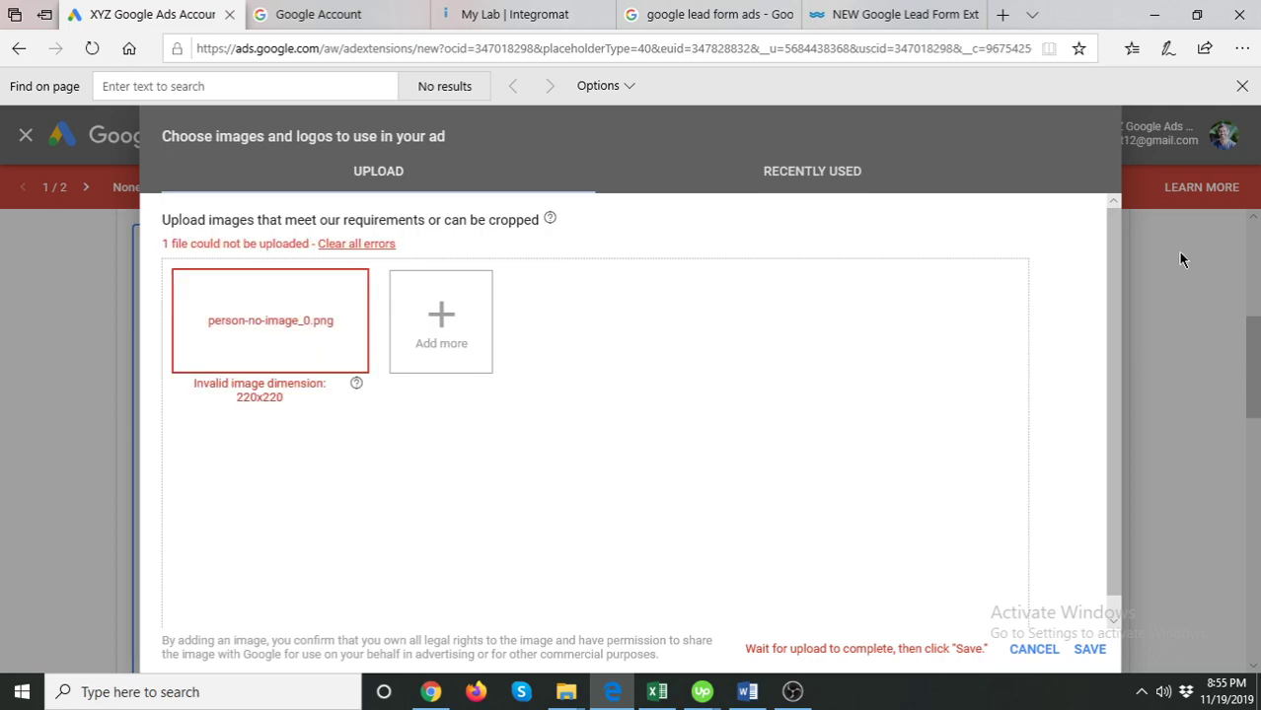
pyautogui.click(1035, 651)
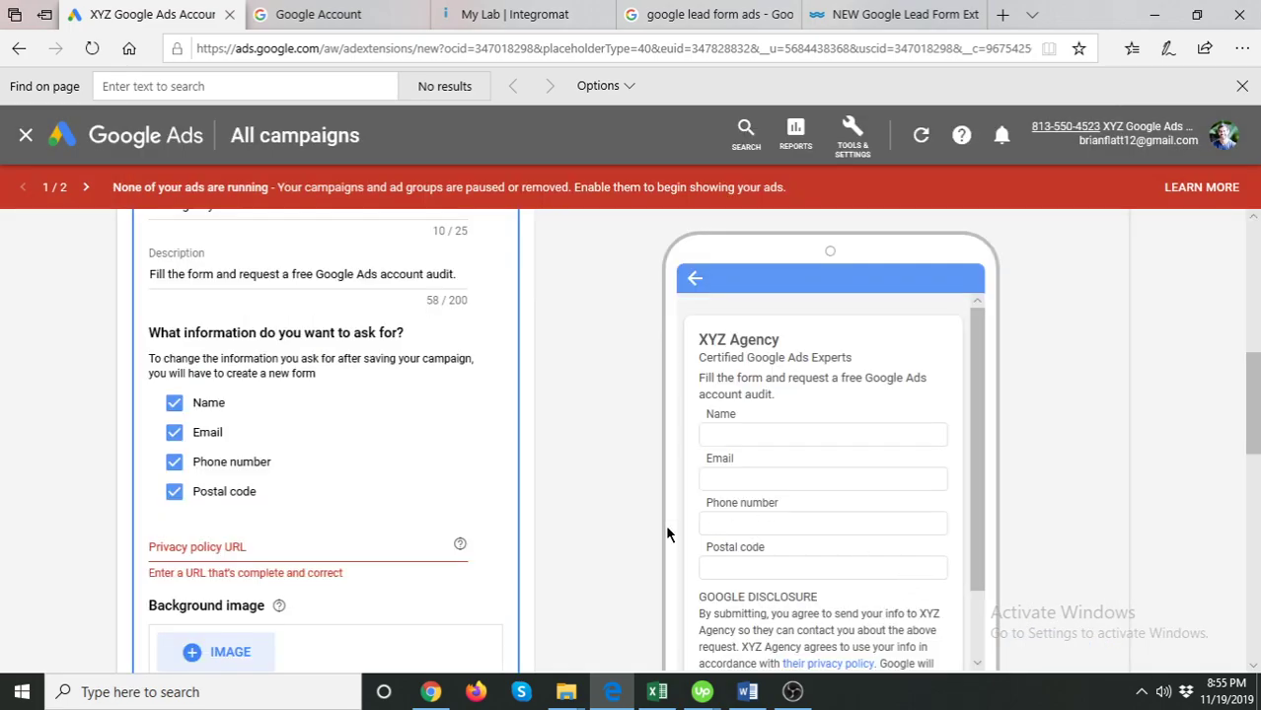
pyautogui.click(465, 505)
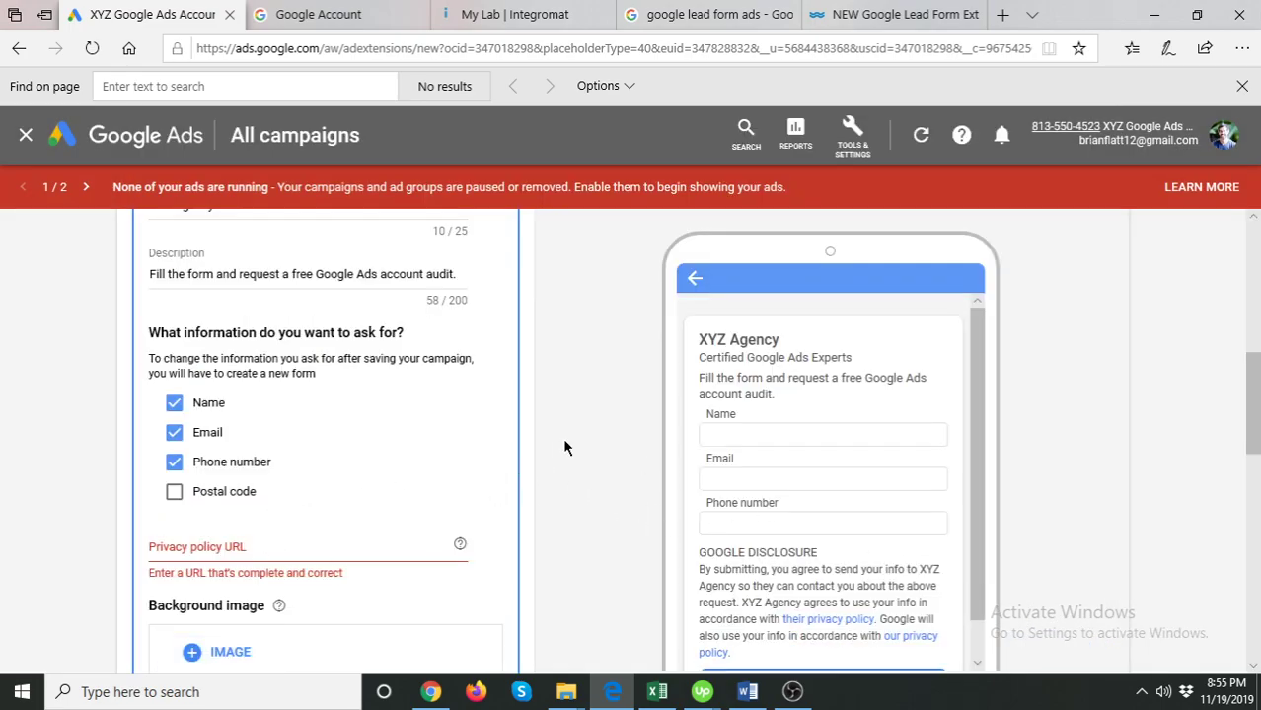
pyautogui.click(214, 500)
pyautogui.scroll(-3, 606, 449)
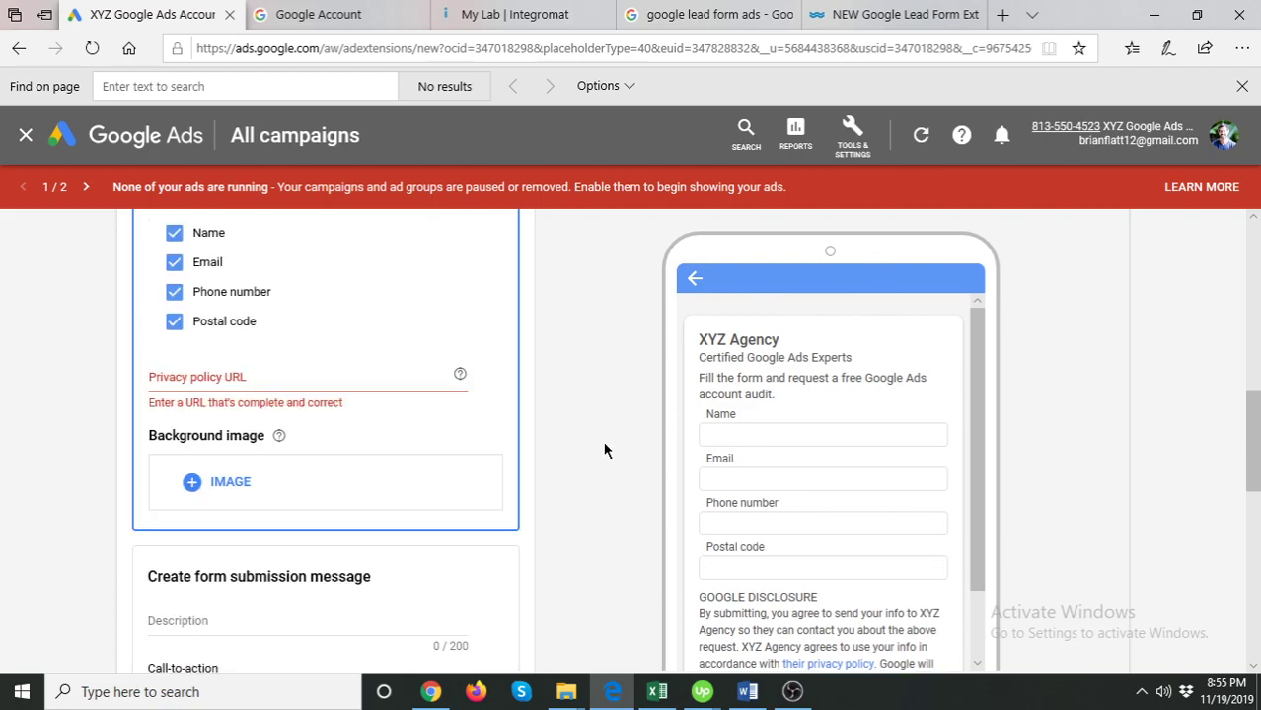
pyautogui.scroll(-2, 641, 418)
pyautogui.scroll(1, 641, 419)
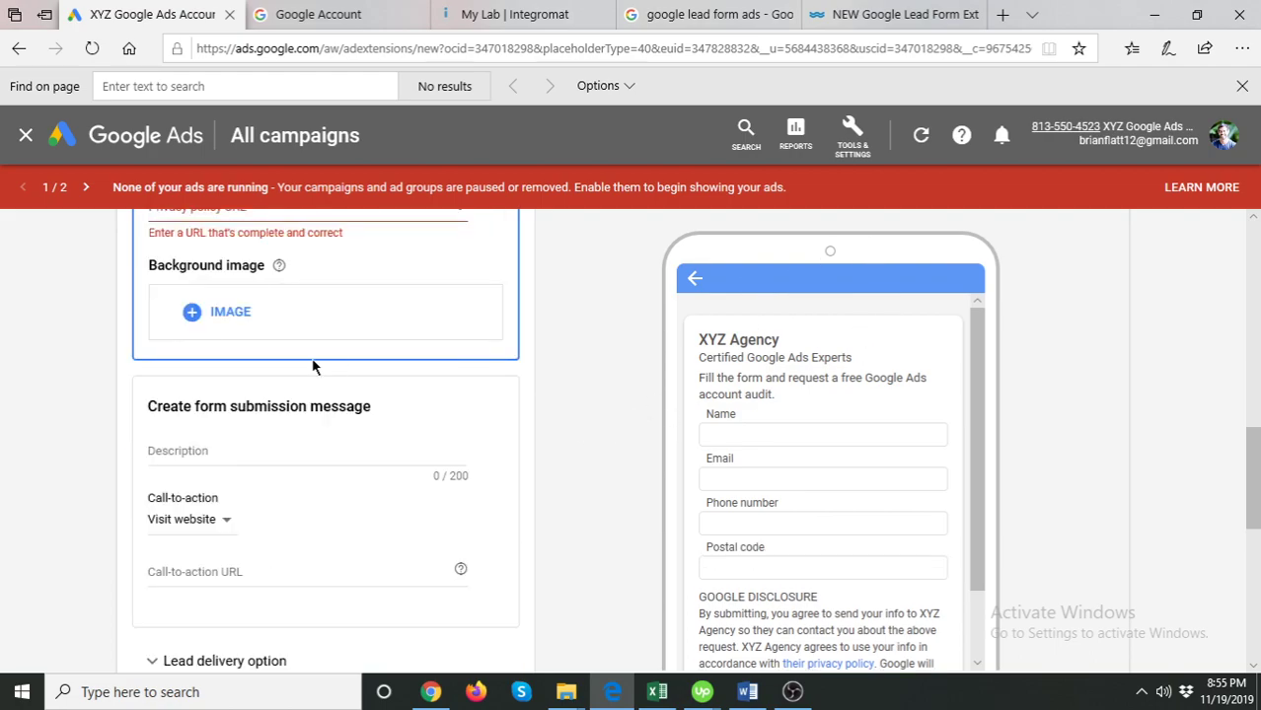
pyautogui.click(220, 451)
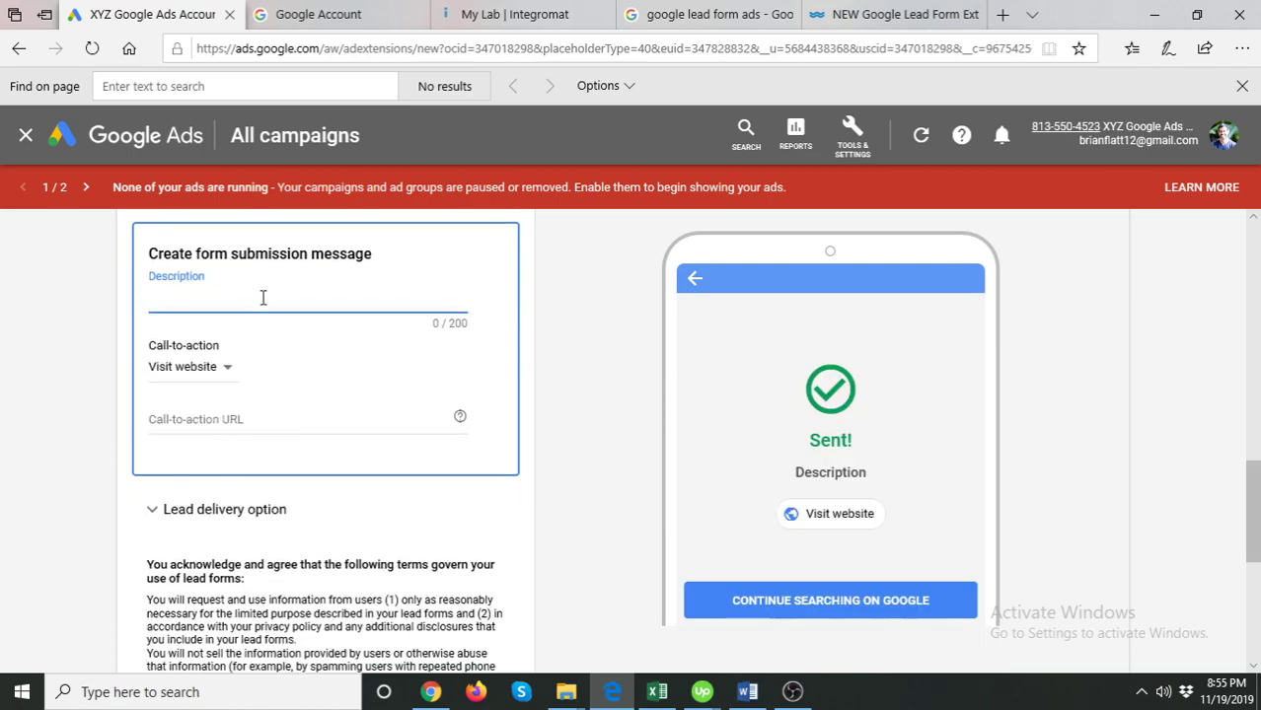
pyautogui.scroll(3, 396, 433)
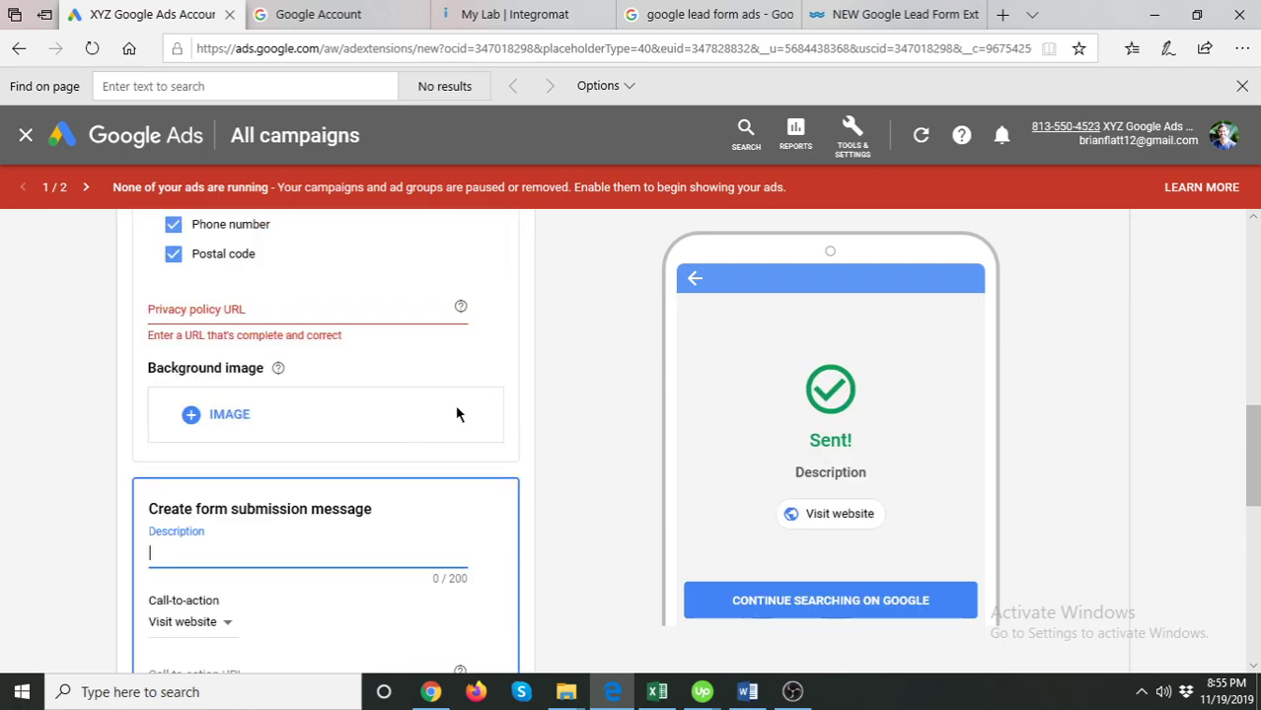
pyautogui.scroll(10, 448, 408)
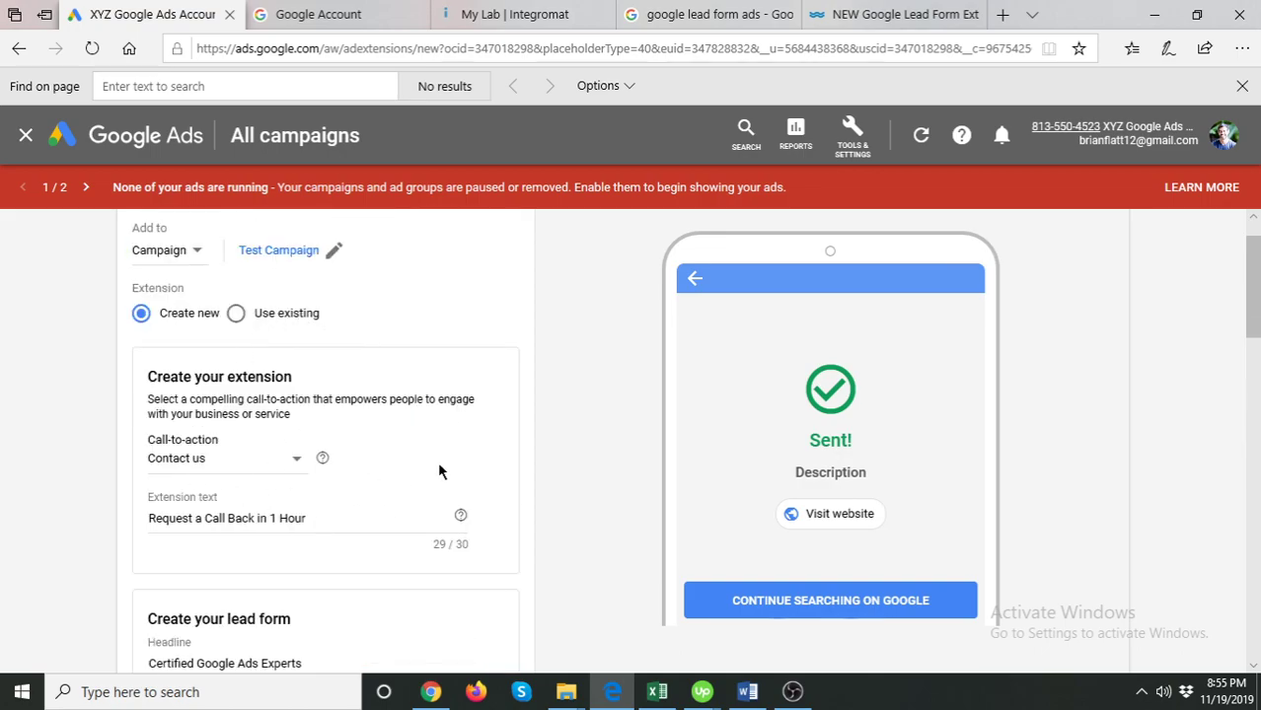
pyautogui.scroll(-3, 466, 449)
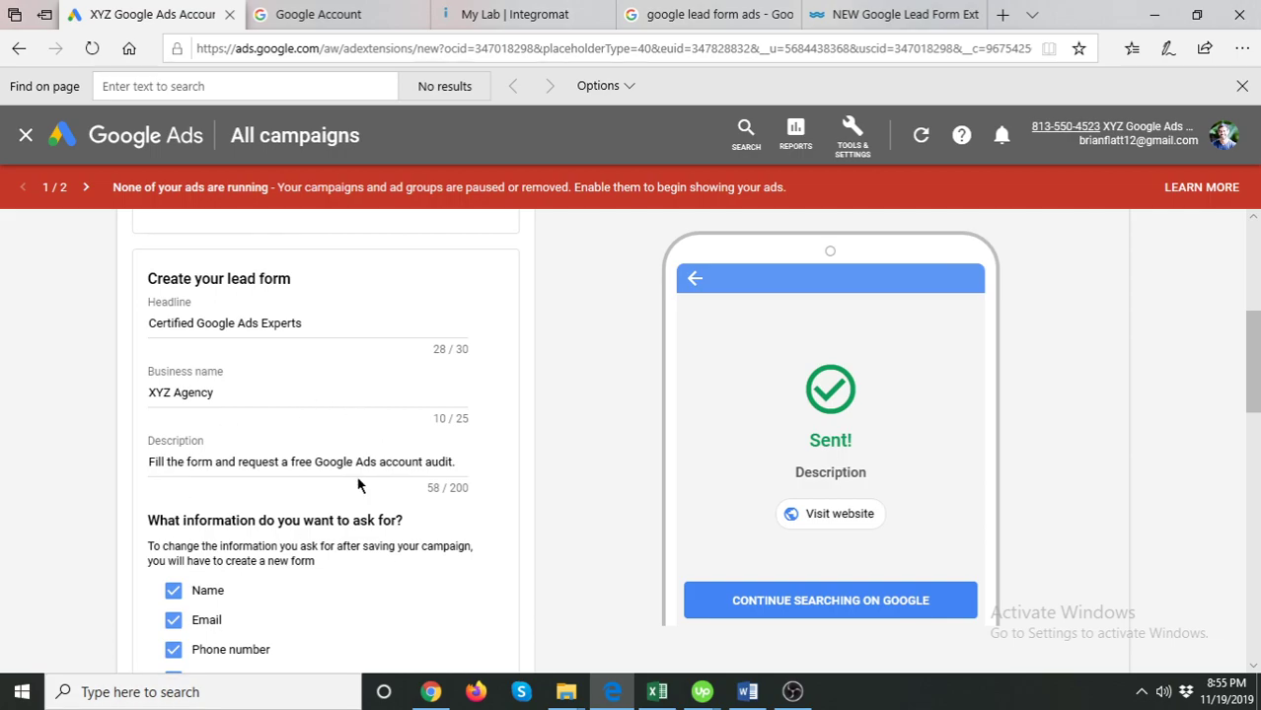
pyautogui.scroll(-5, 358, 485)
pyautogui.scroll(1, 414, 445)
# - Type 'Thanks for your response!' as the submission message description
pyautogui.scroll(-1, 417, 412)
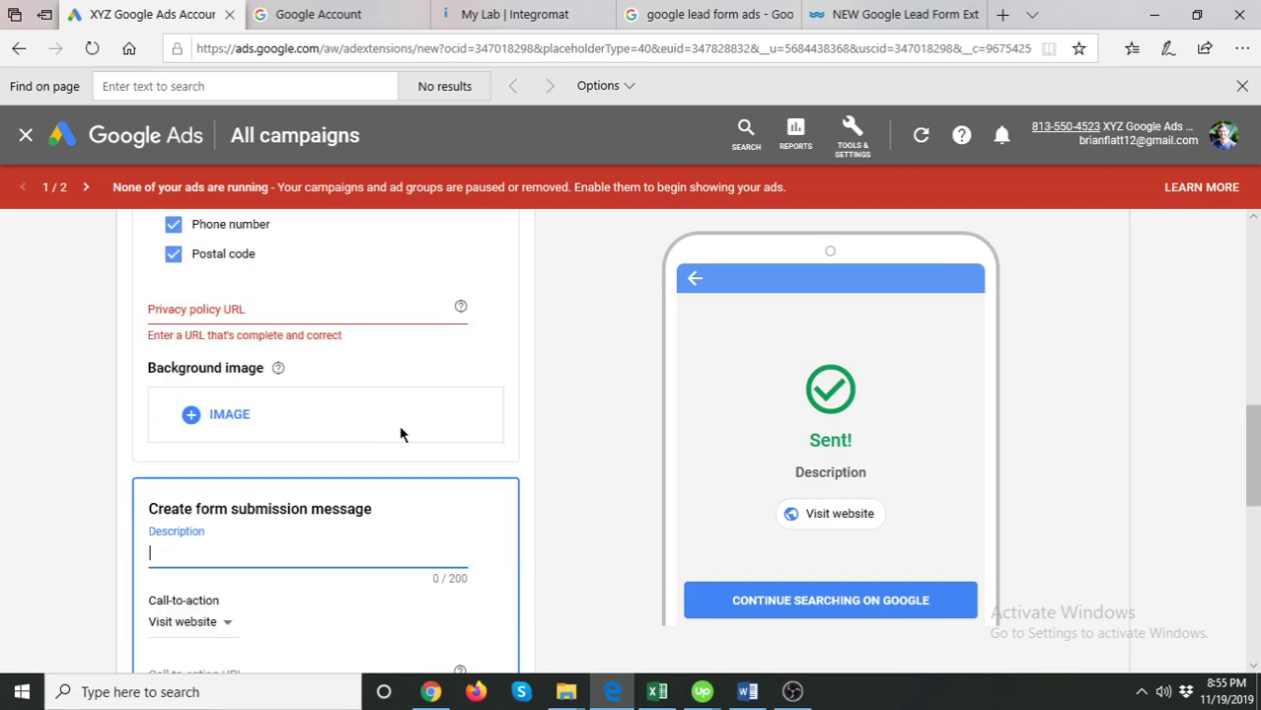
pyautogui.scroll(-3, 400, 435)
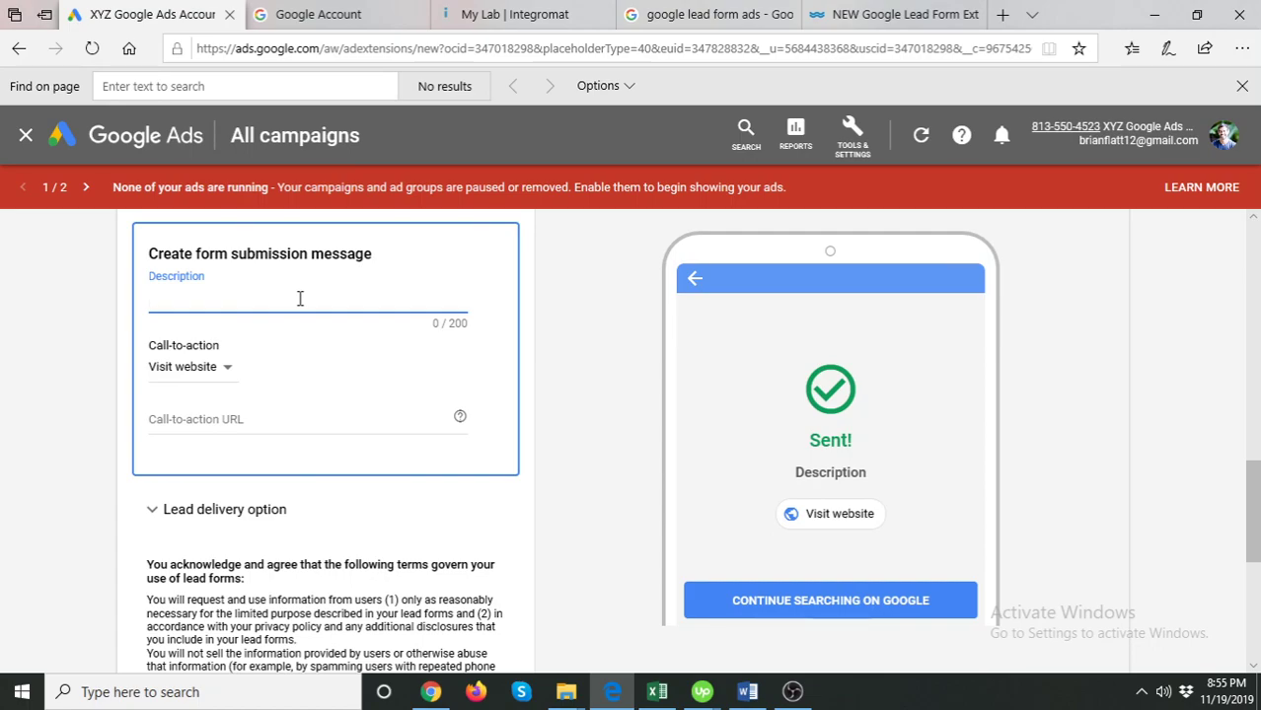
pyautogui.write('Tha')
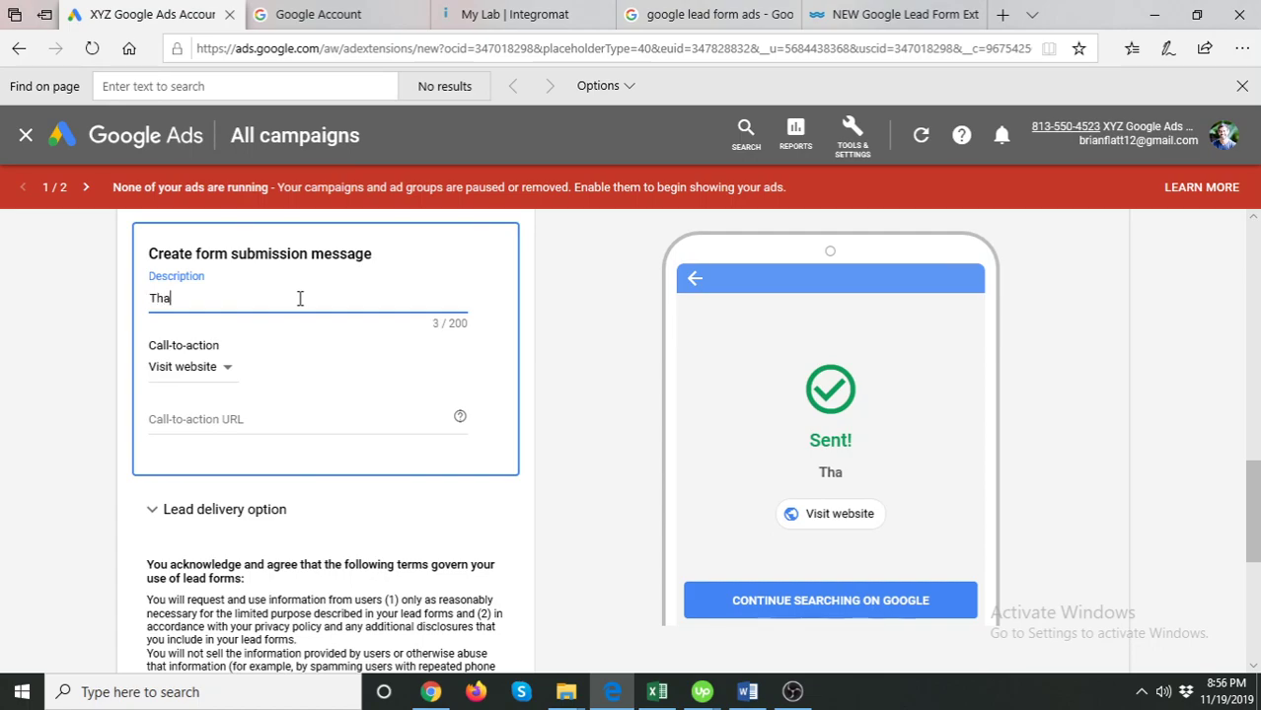
pyautogui.write('nks for your res')
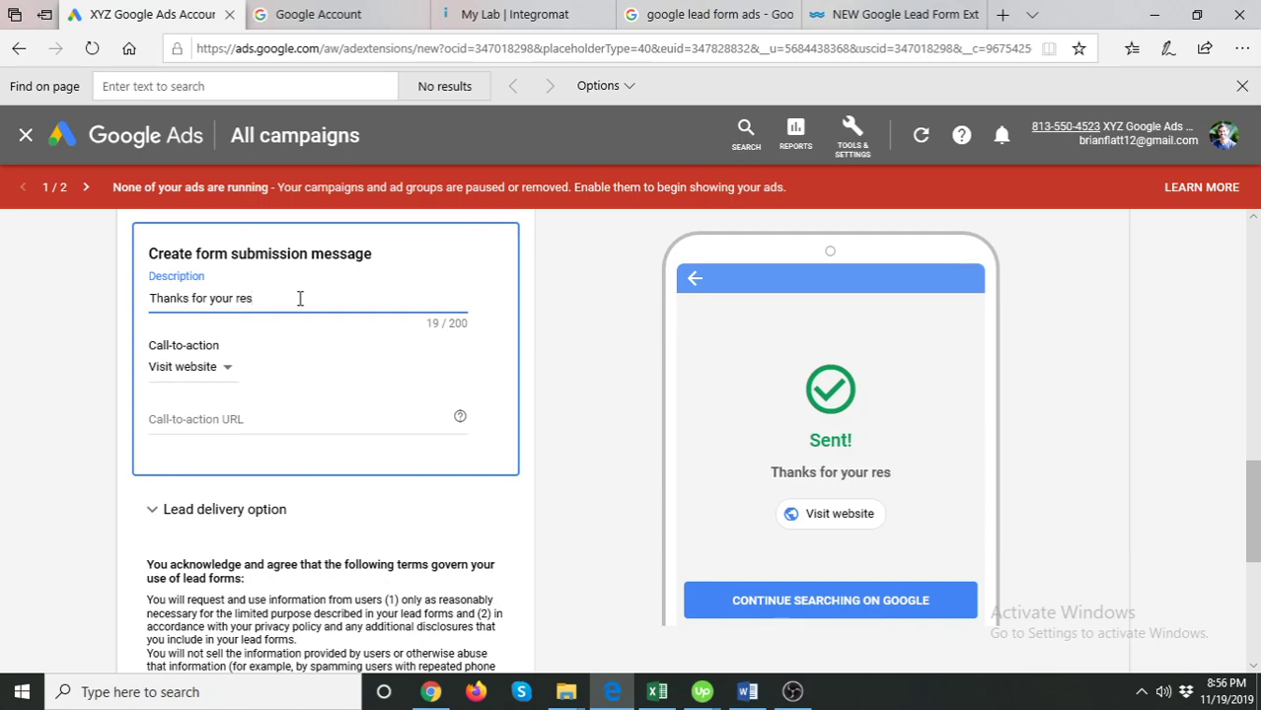
pyautogui.write('ponse')
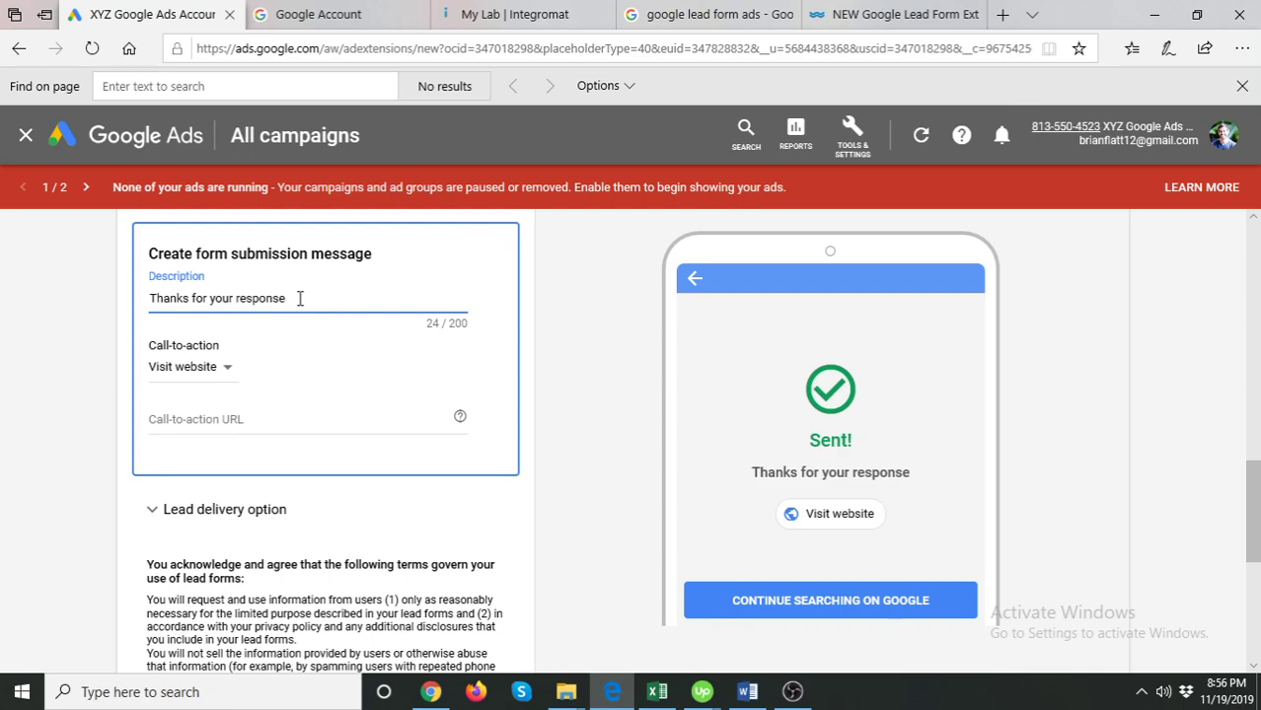
pyautogui.write('!')
# - Keep Visit website as the submission call-to-action and set its URL to xyz.com
pyautogui.click(205, 390)
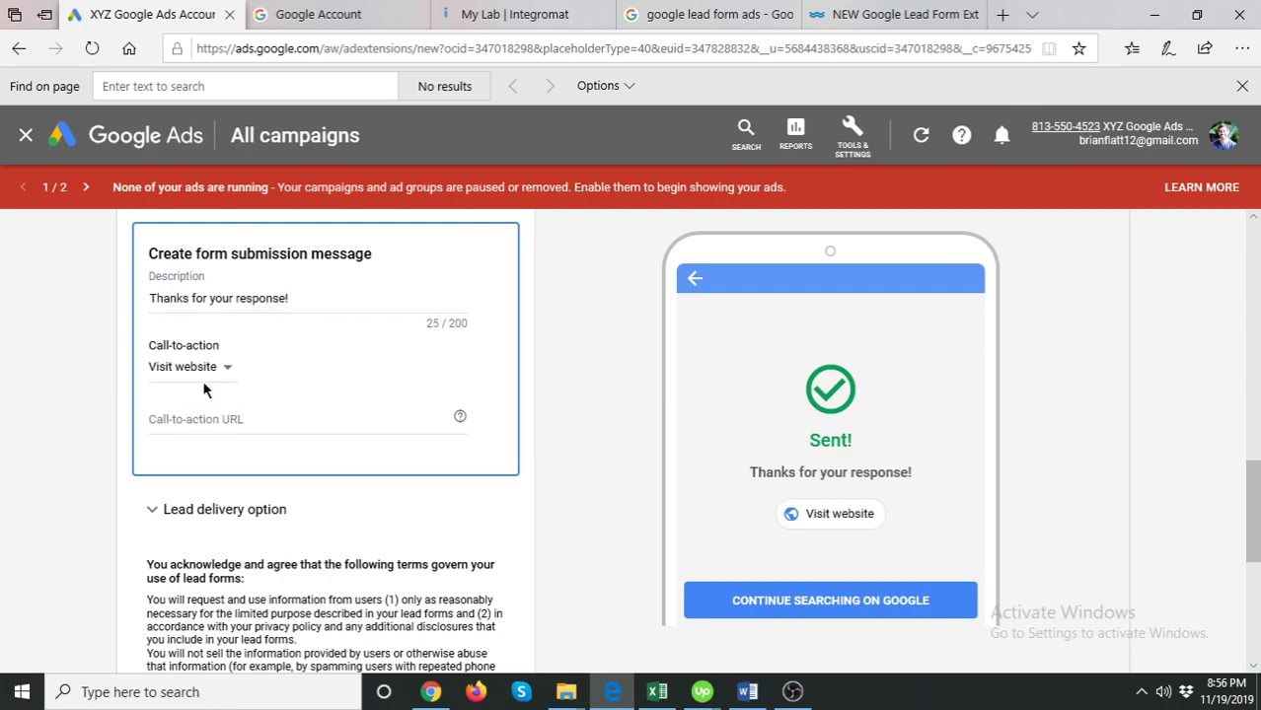
pyautogui.click(203, 378)
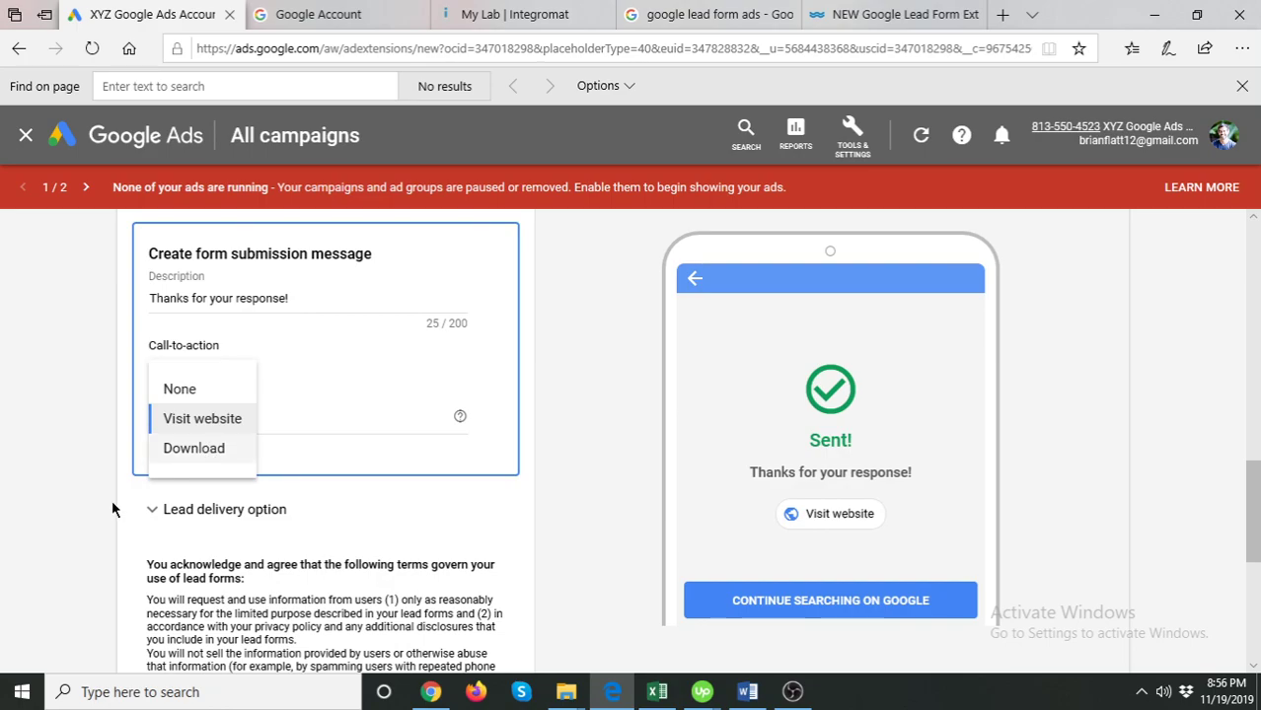
pyautogui.click(371, 373)
pyautogui.click(207, 383)
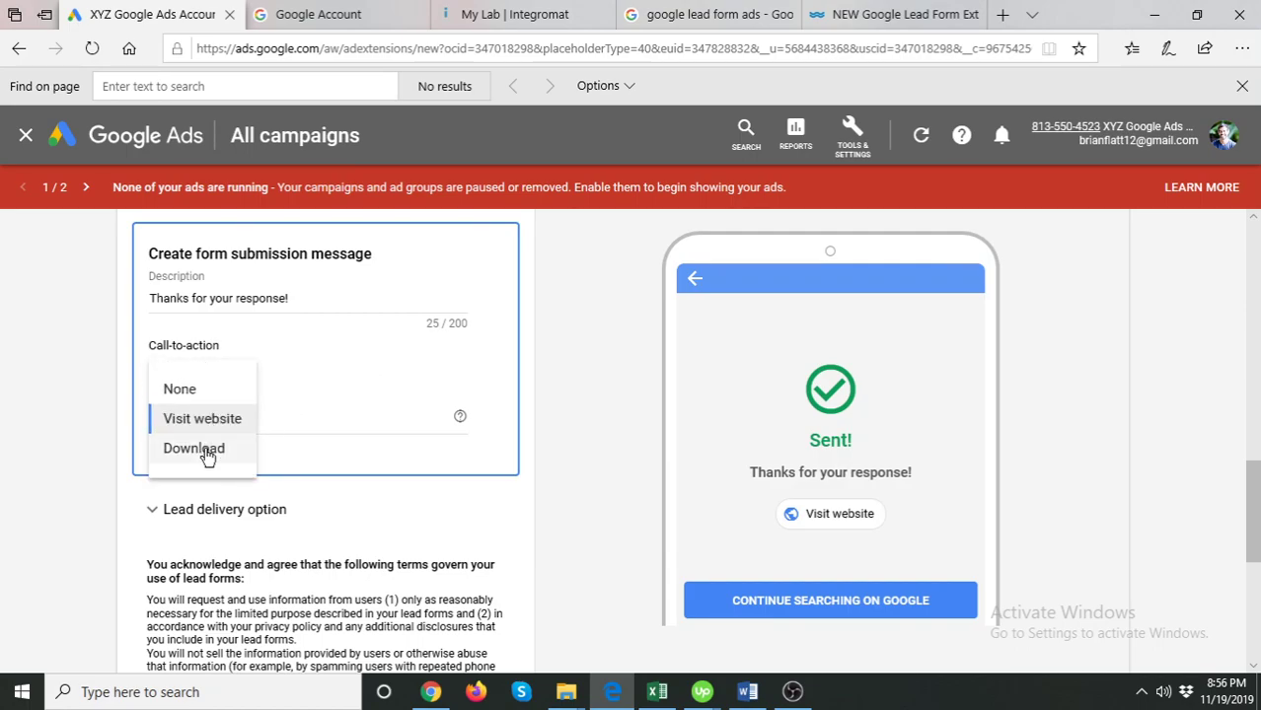
pyautogui.click(76, 403)
pyautogui.click(178, 419)
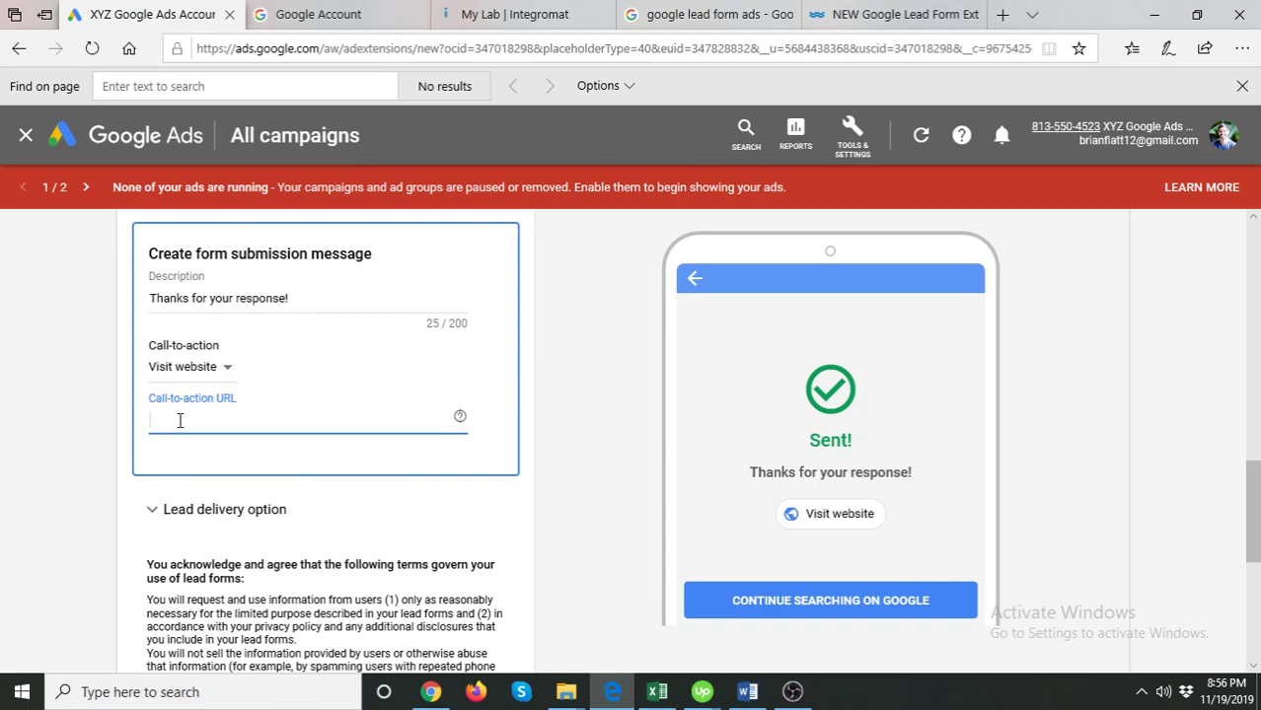
pyautogui.write('xyz.com')
pyautogui.click(60, 470)
# - Expand the Lead delivery option and highlight 'optional' in the webhook heading
pyautogui.scroll(-3, 282, 429)
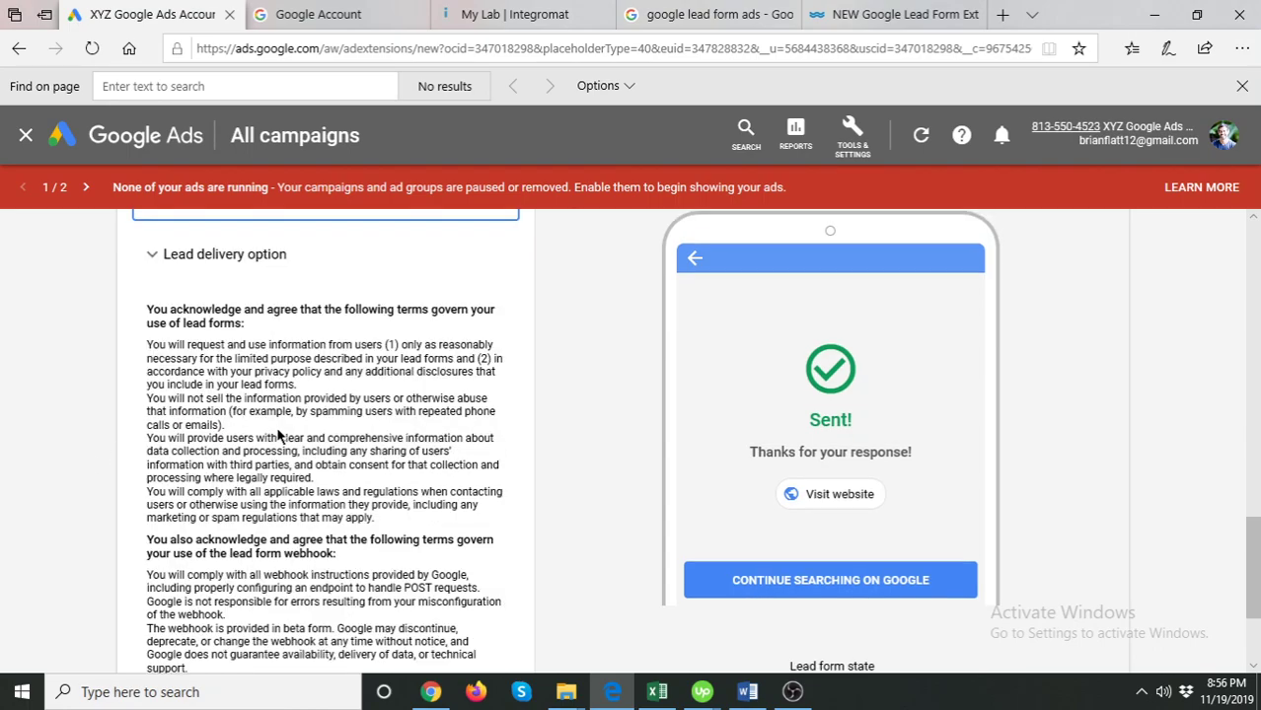
pyautogui.scroll(1, 165, 367)
pyautogui.click(155, 340)
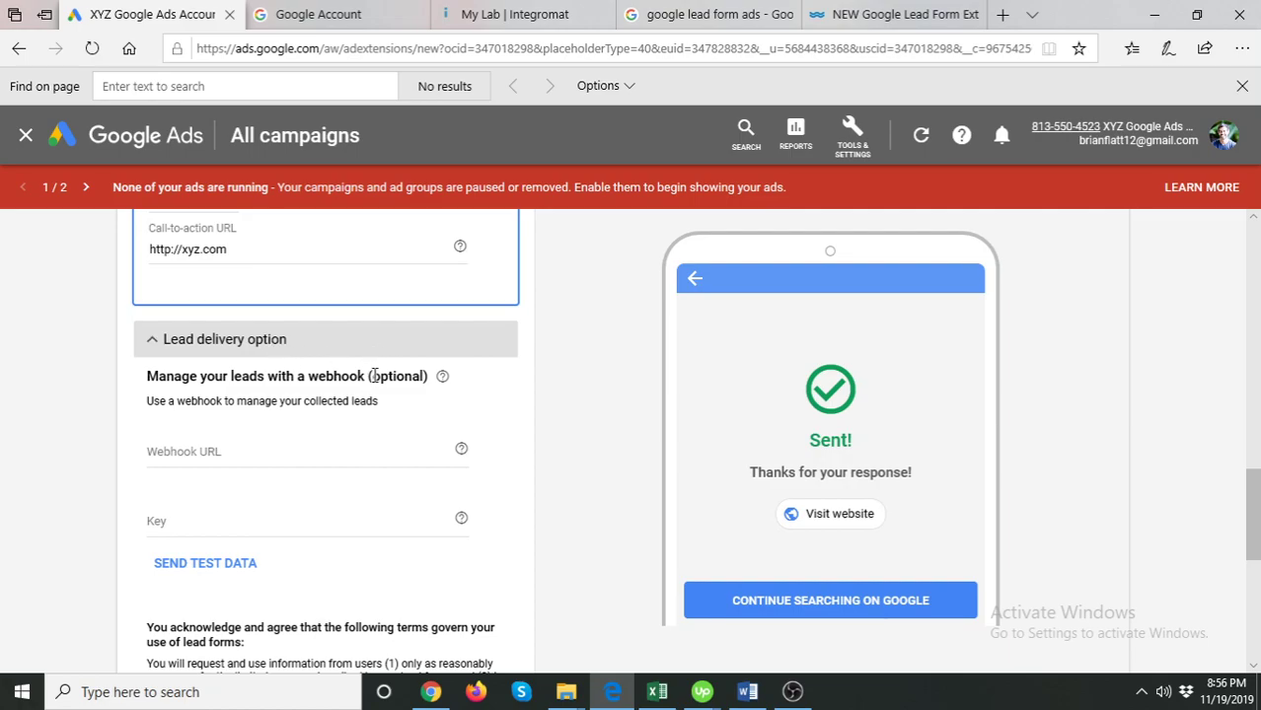
pyautogui.moveTo(371, 376); pyautogui.dragTo(427, 376)
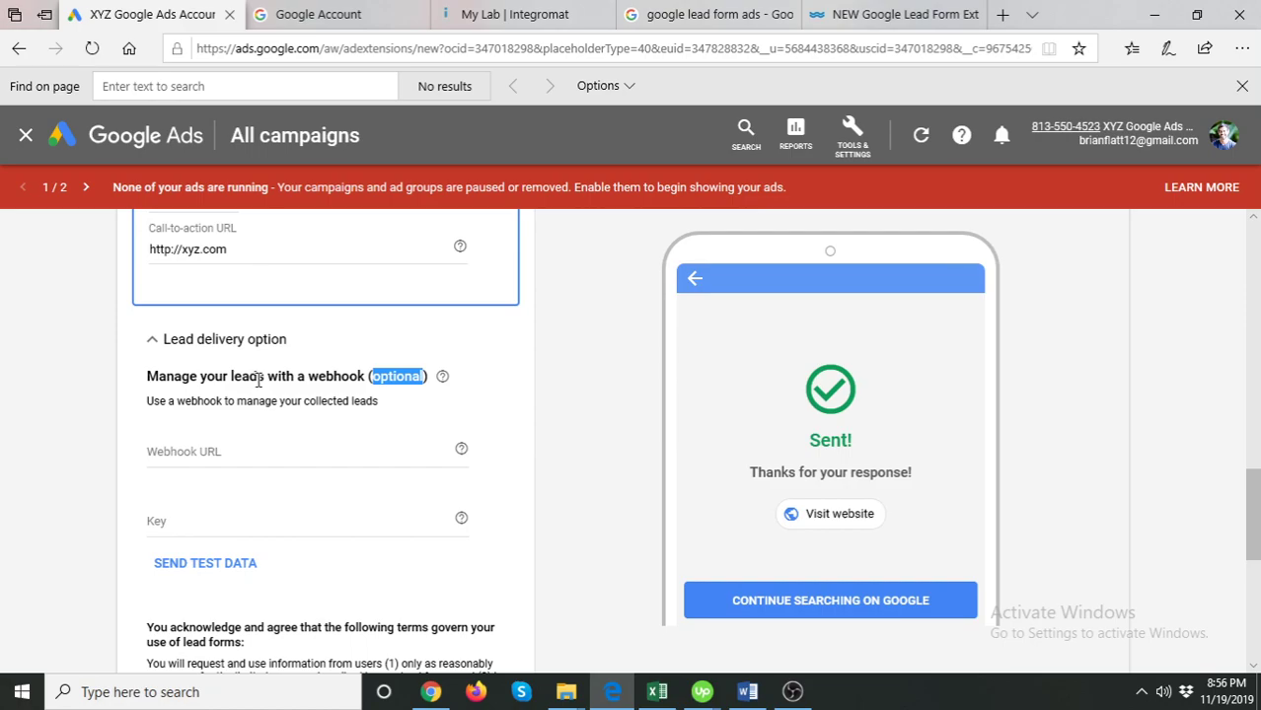
pyautogui.click(258, 380)
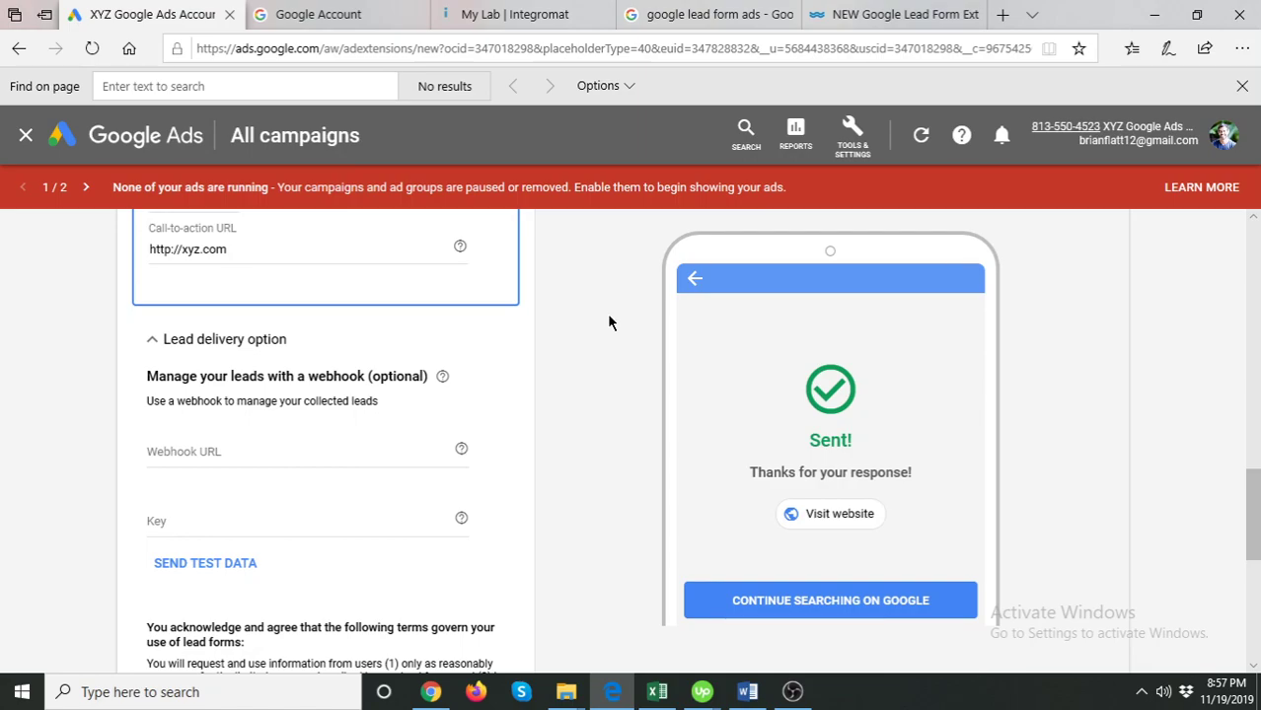
# - In the My Lab | Integromat tab, dismiss the Scenarios tip and begin a new scenario
pyautogui.click(528, 10)
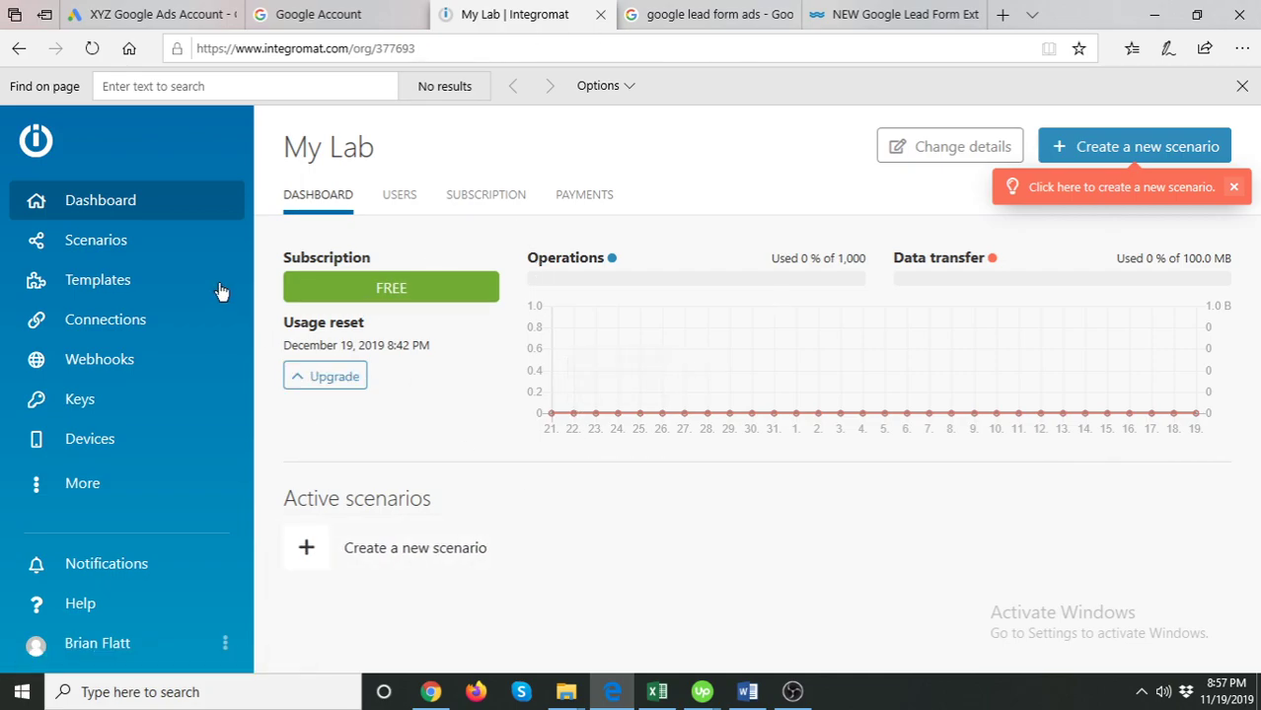
pyautogui.click(201, 253)
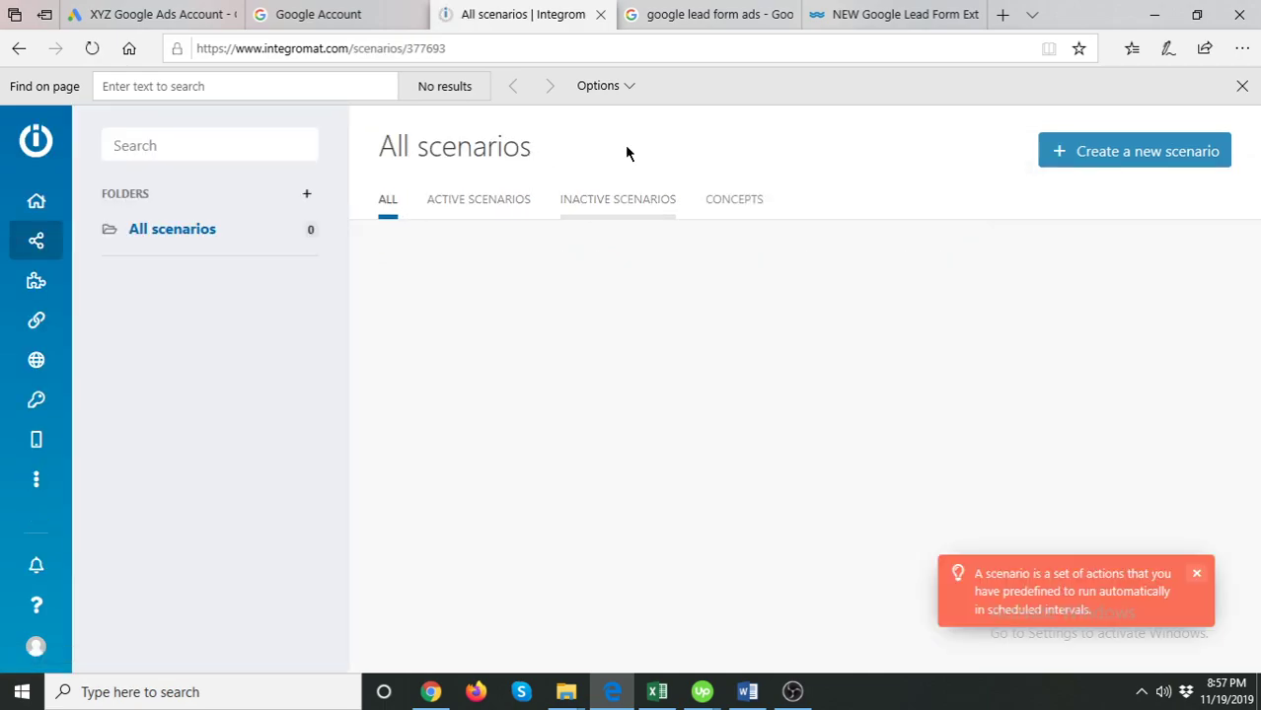
pyautogui.click(1196, 572)
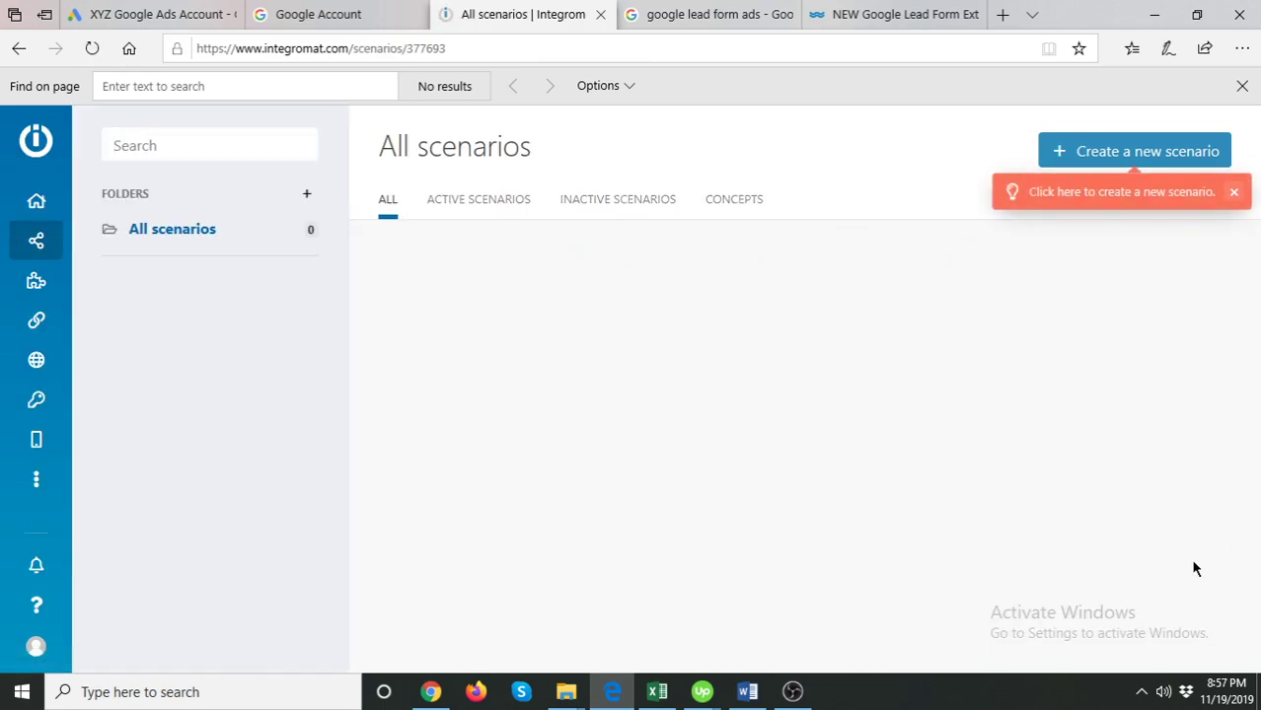
pyautogui.click(1140, 153)
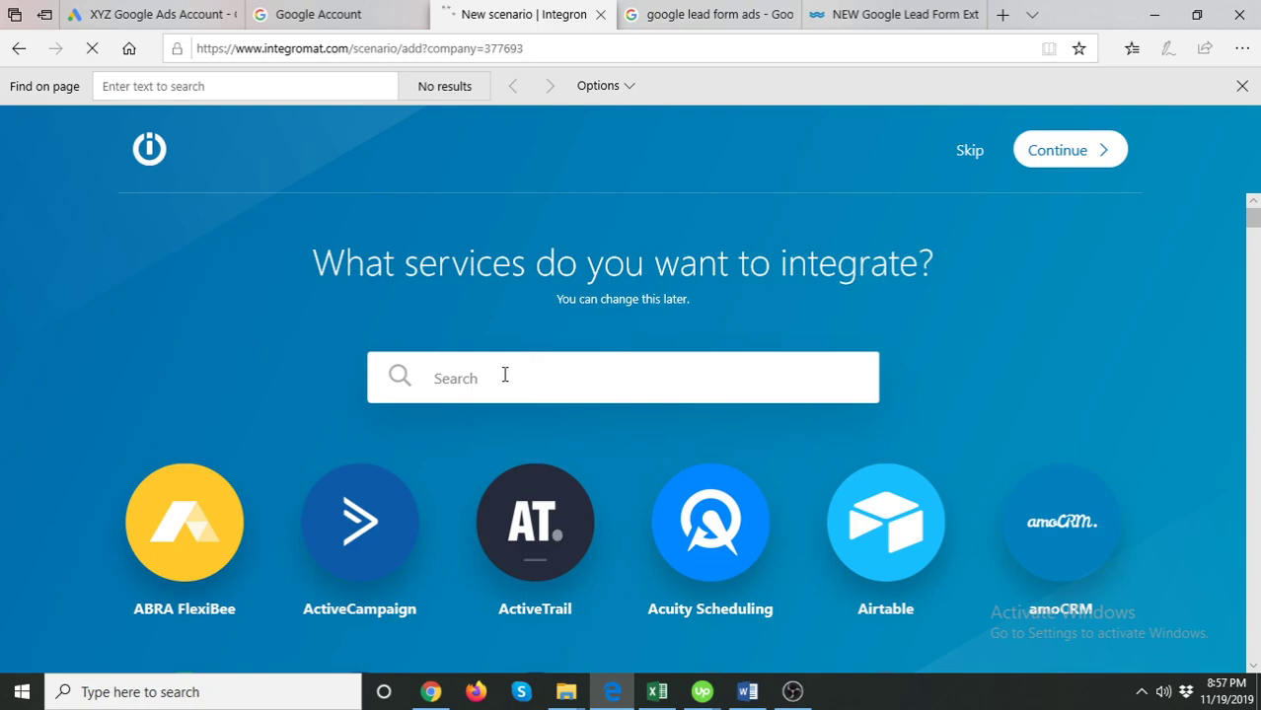
# - Search for and select Webhooks and Email as the services, then continue to the editor
pyautogui.click(521, 382)
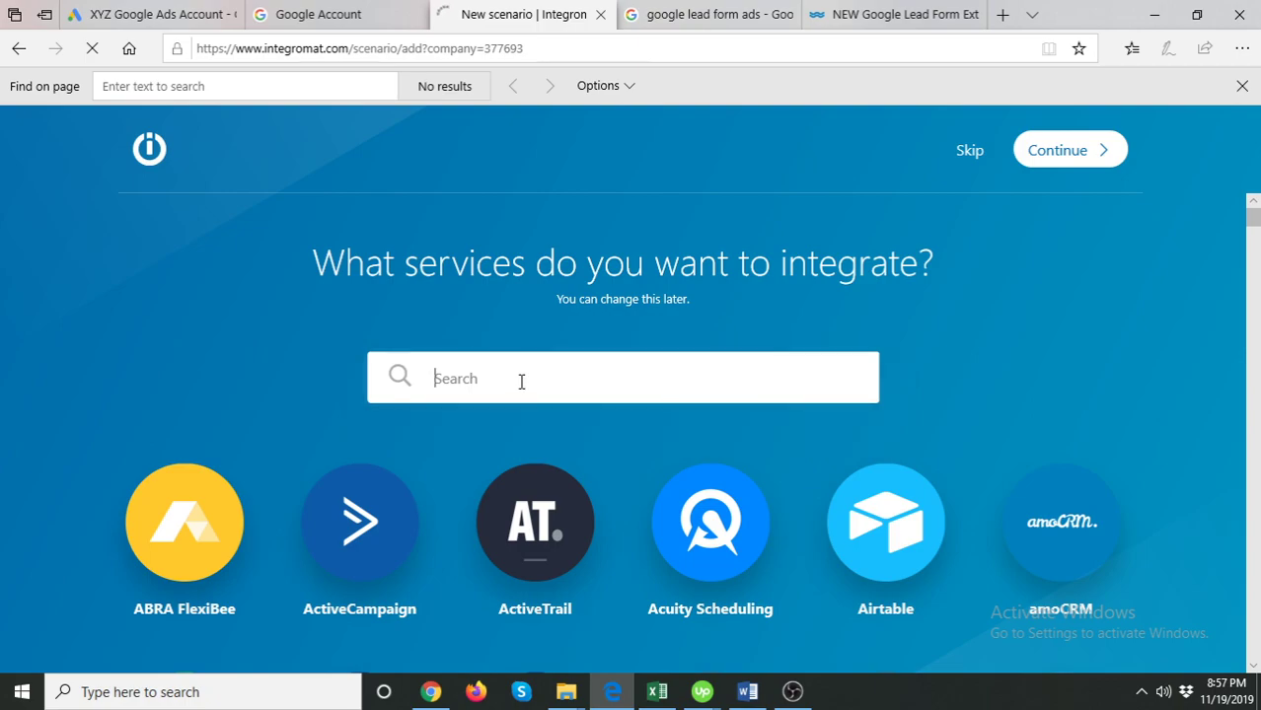
pyautogui.write('webhook')
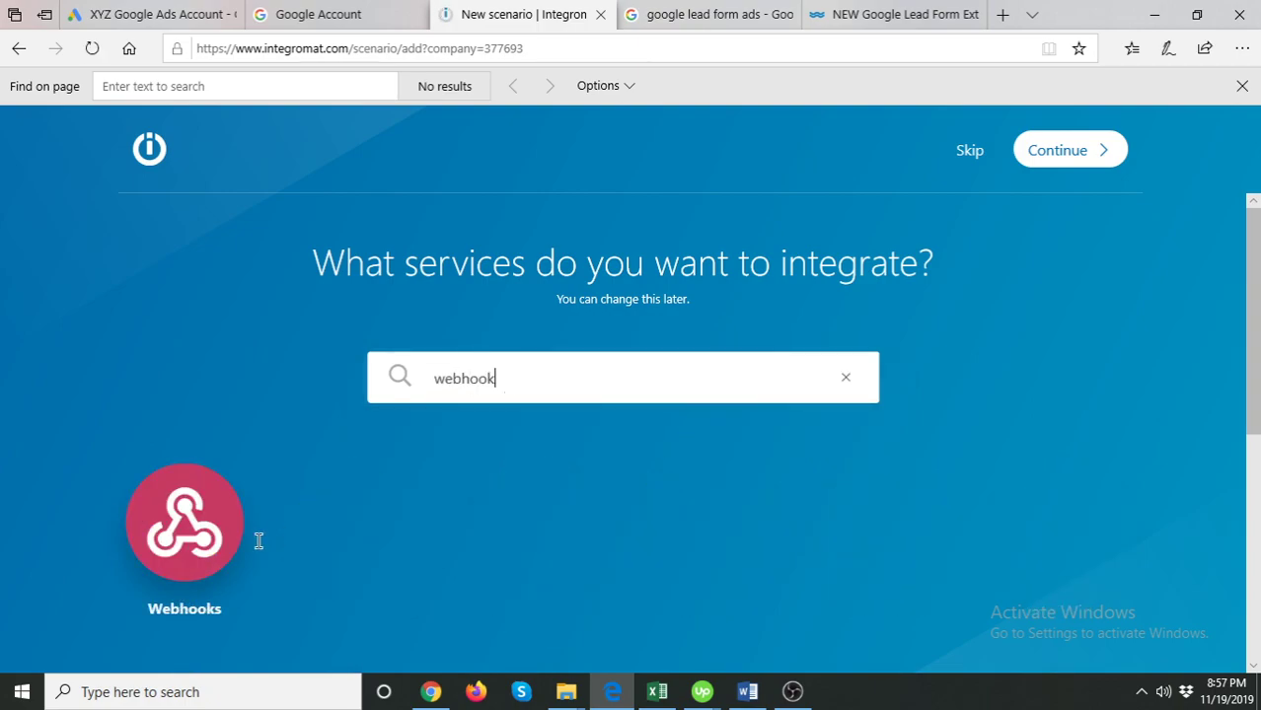
pyautogui.click(187, 523)
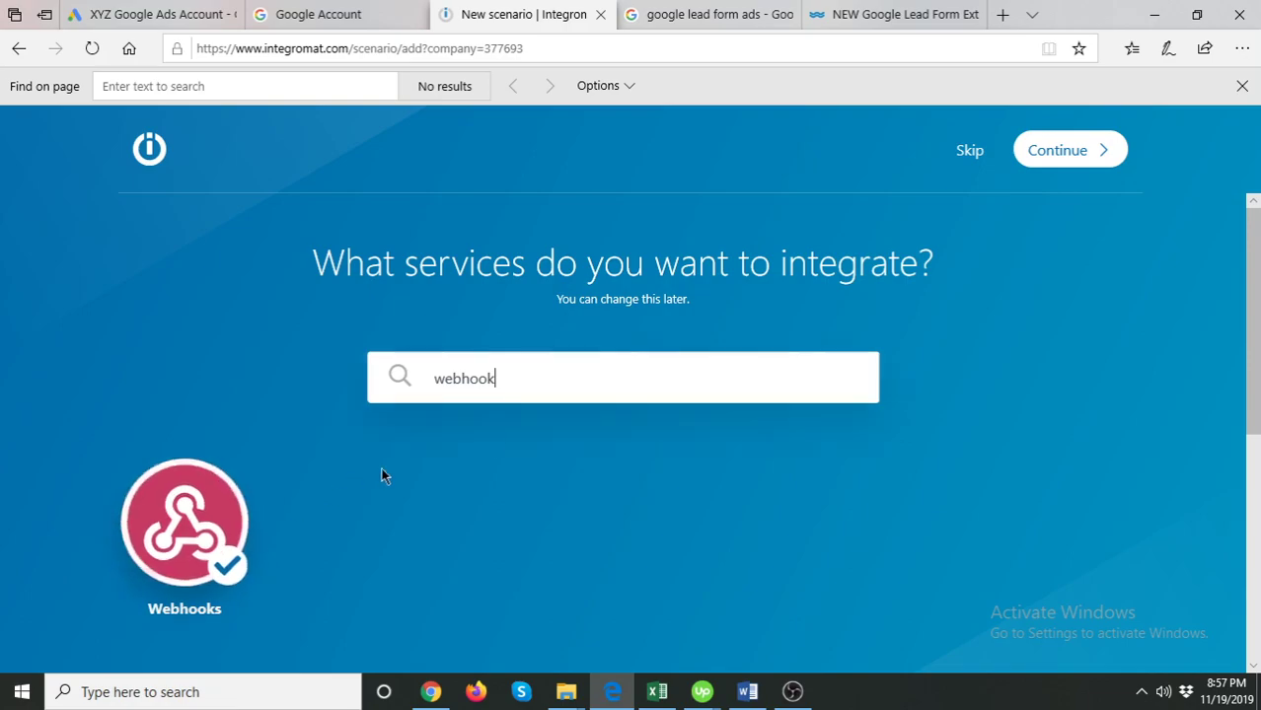
pyautogui.doubleClick(605, 375)
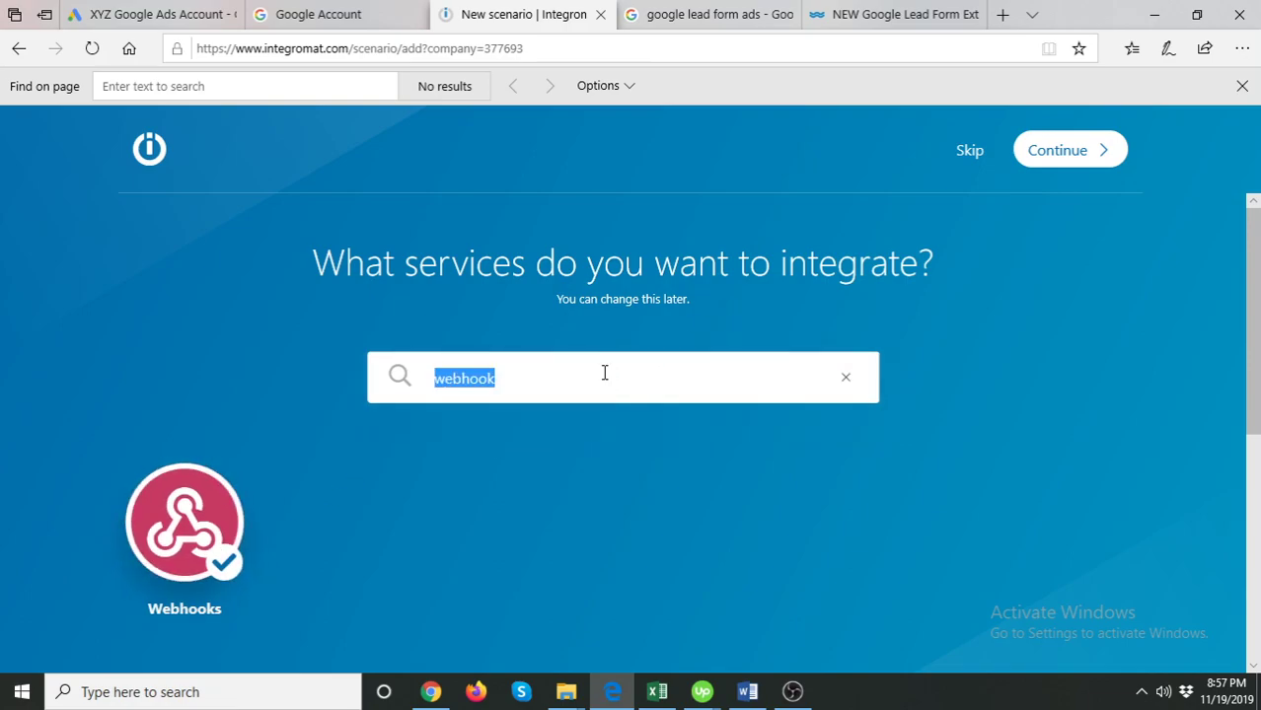
pyautogui.write('email')
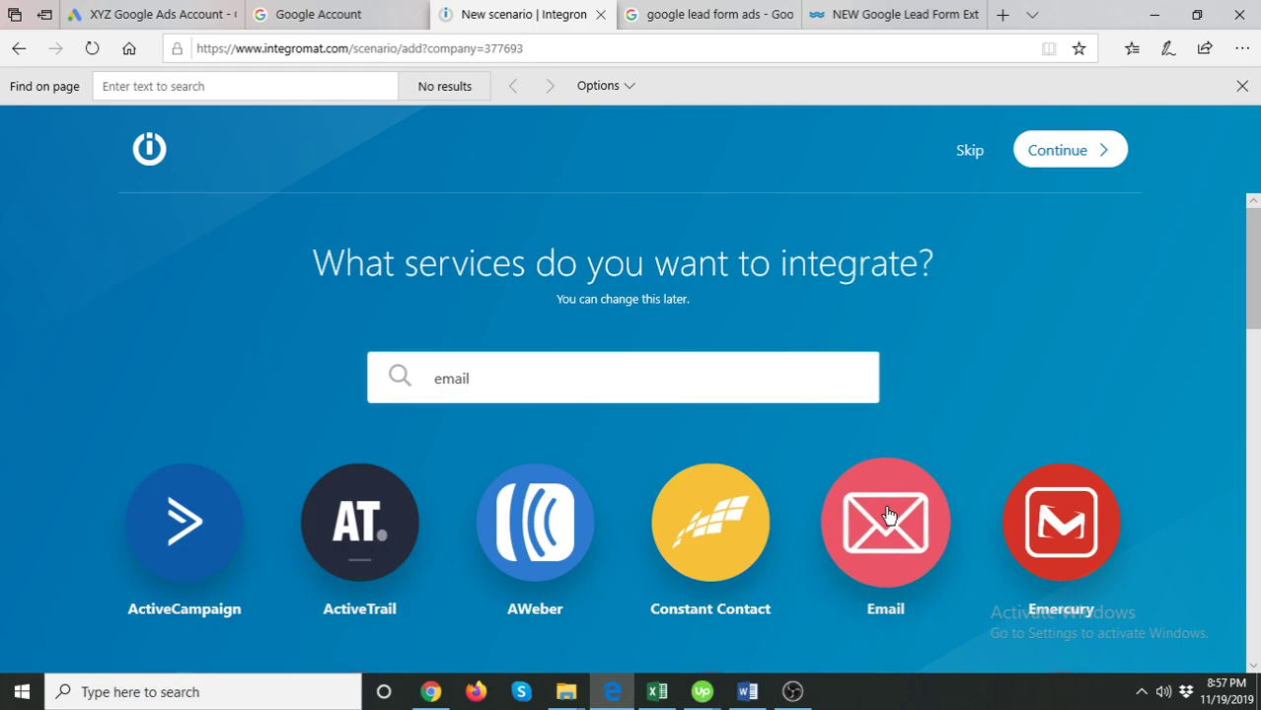
pyautogui.click(885, 521)
pyautogui.click(1064, 150)
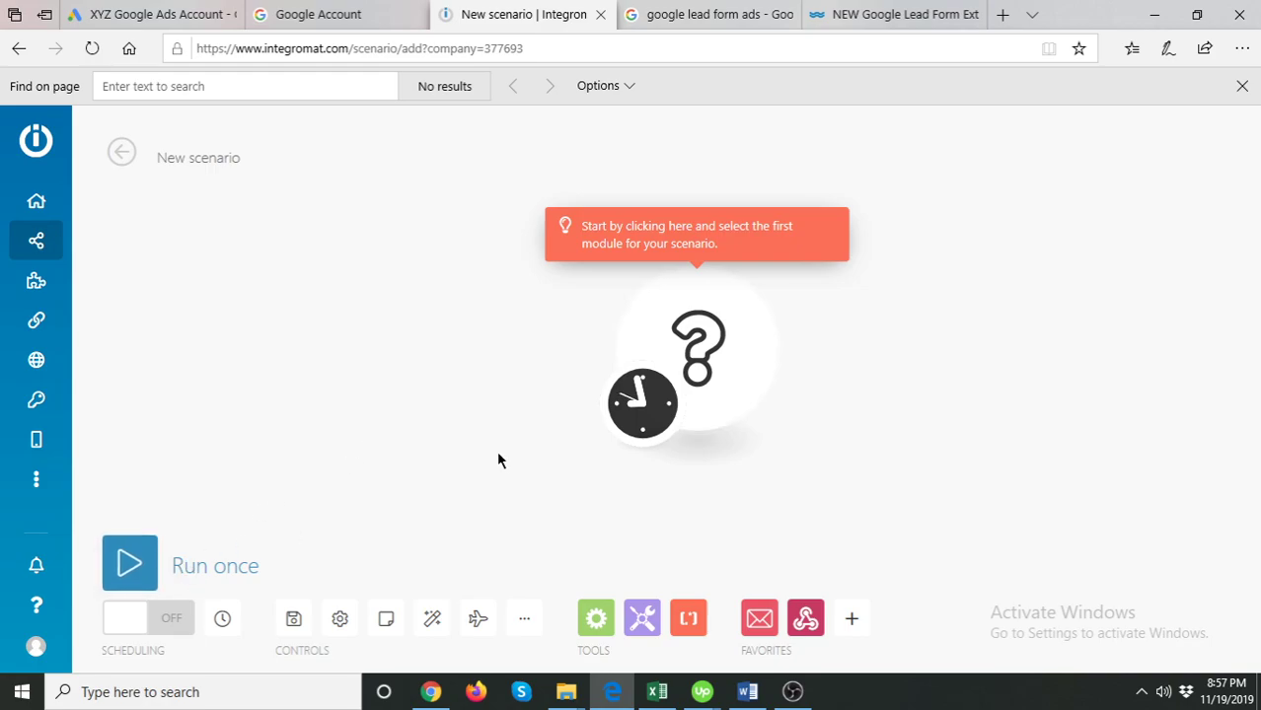
# - Set the first module to a Webhooks Custom webhook and save a new hook named 'Google Ads'
pyautogui.click(711, 320)
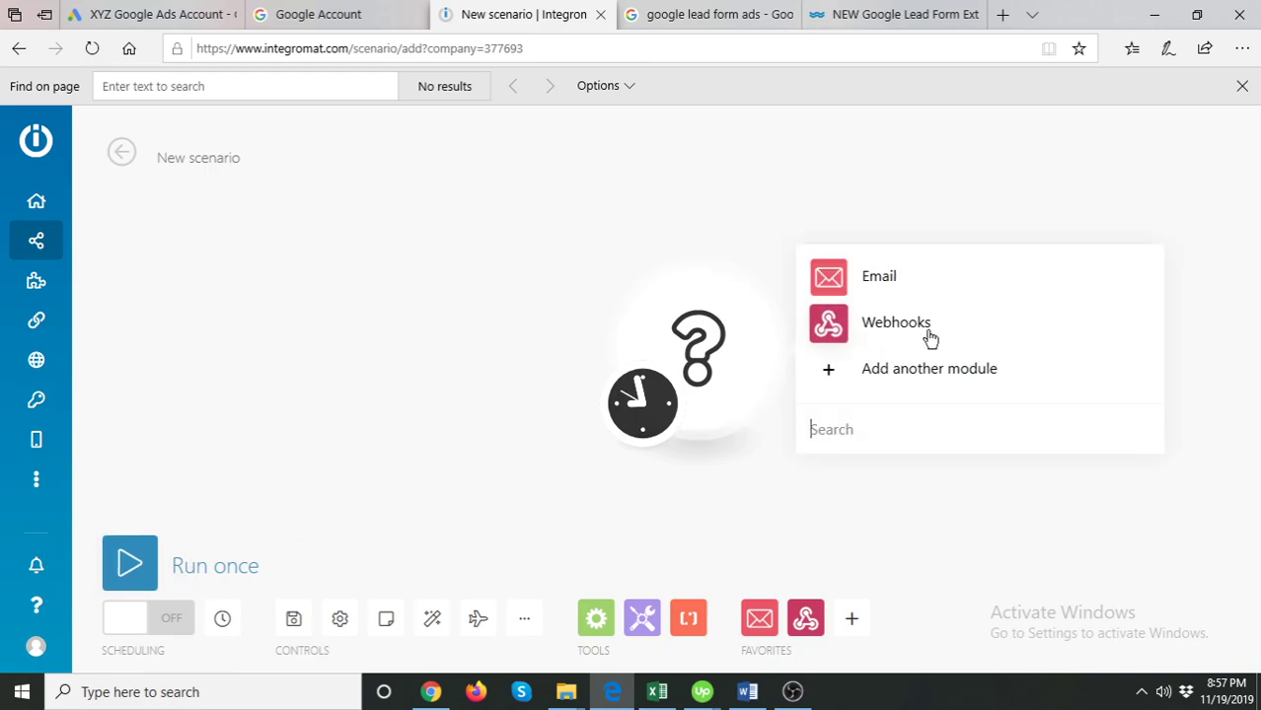
pyautogui.click(884, 325)
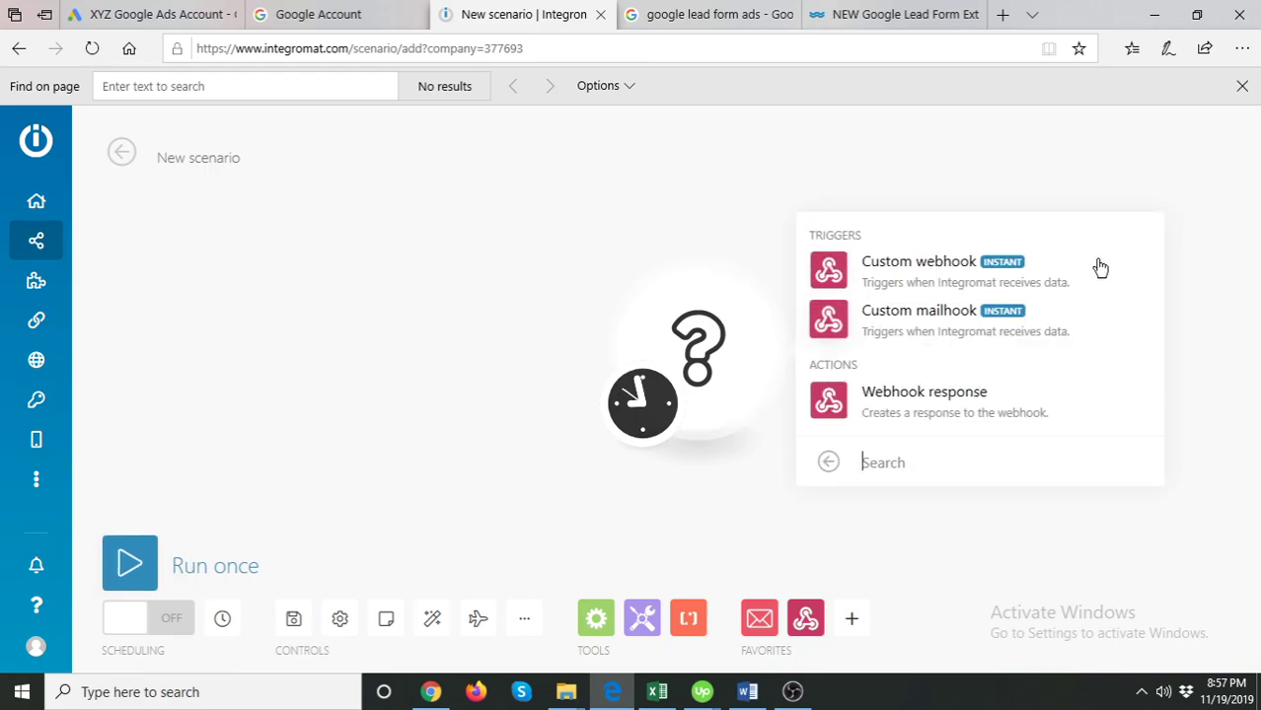
pyautogui.click(940, 264)
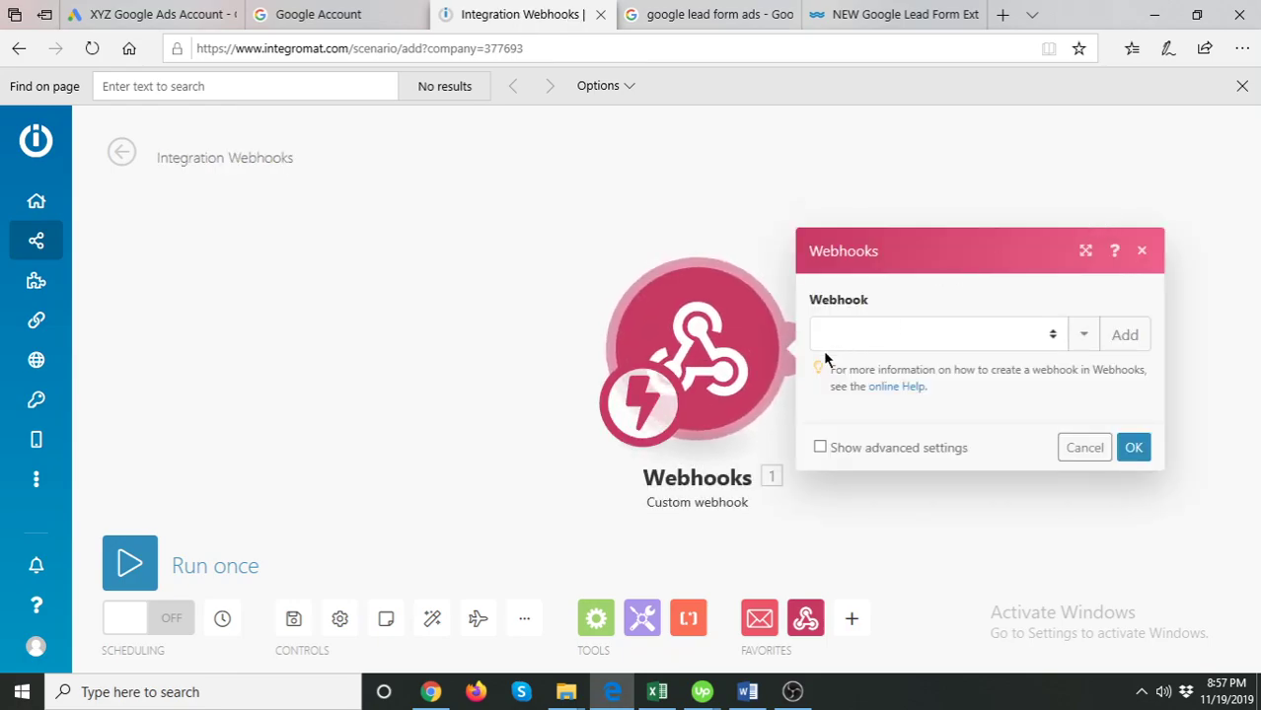
pyautogui.click(1121, 337)
pyautogui.tripleClick(523, 272)
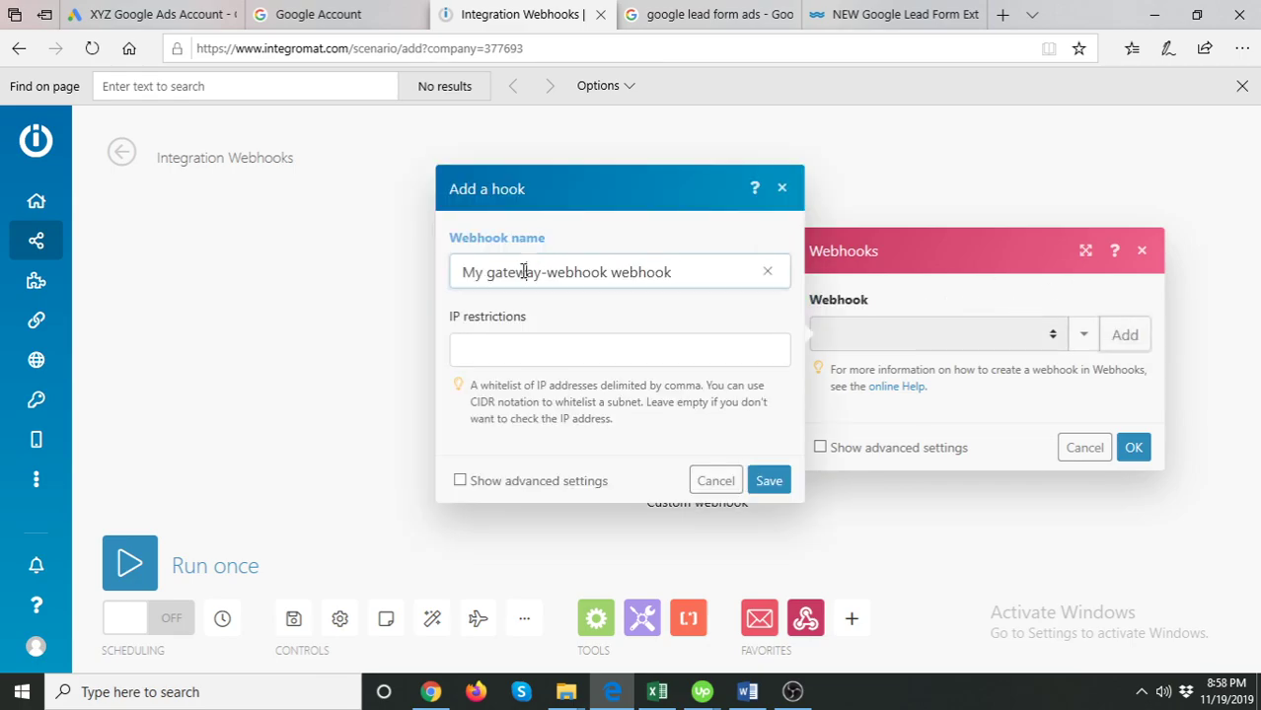
pyautogui.write('Google Ads')
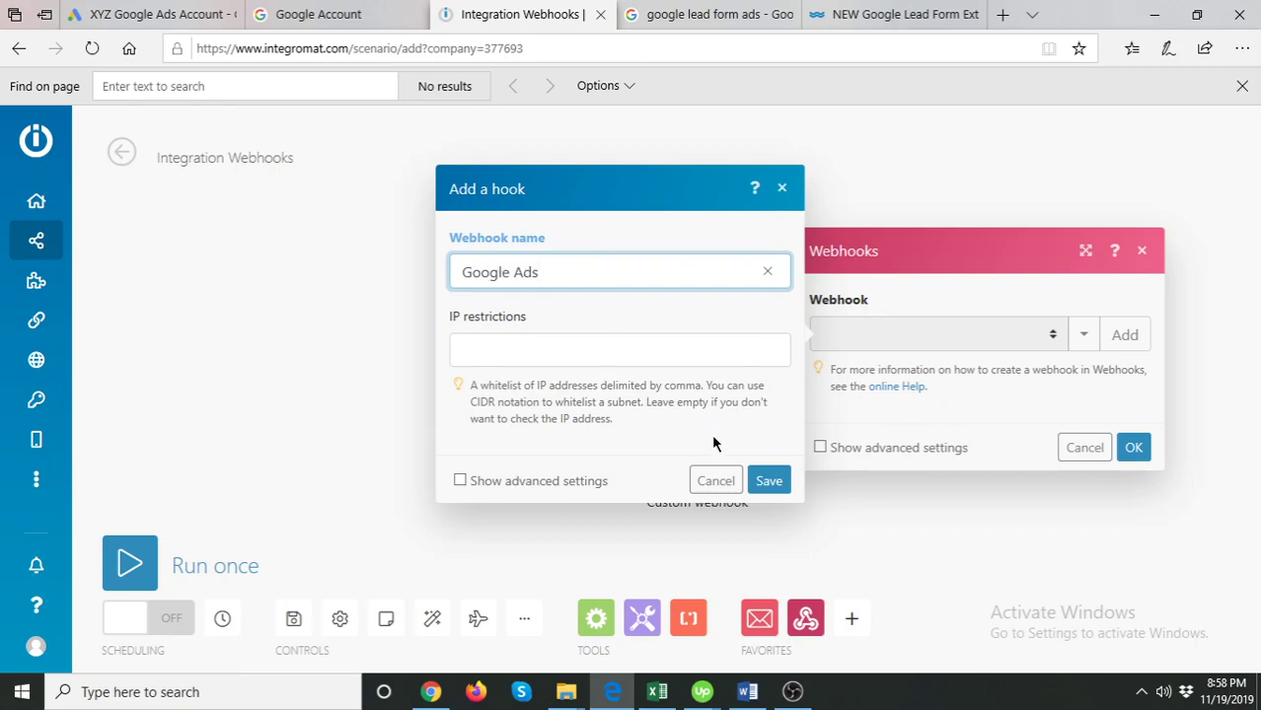
pyautogui.click(766, 480)
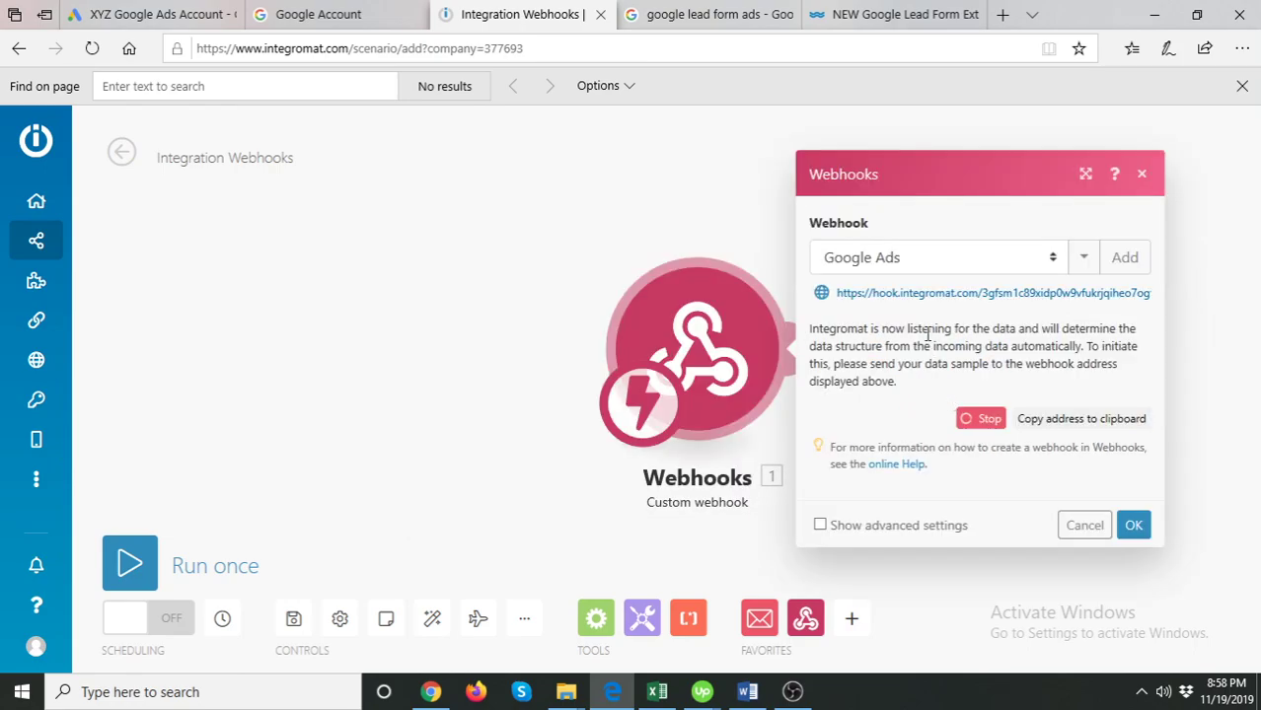
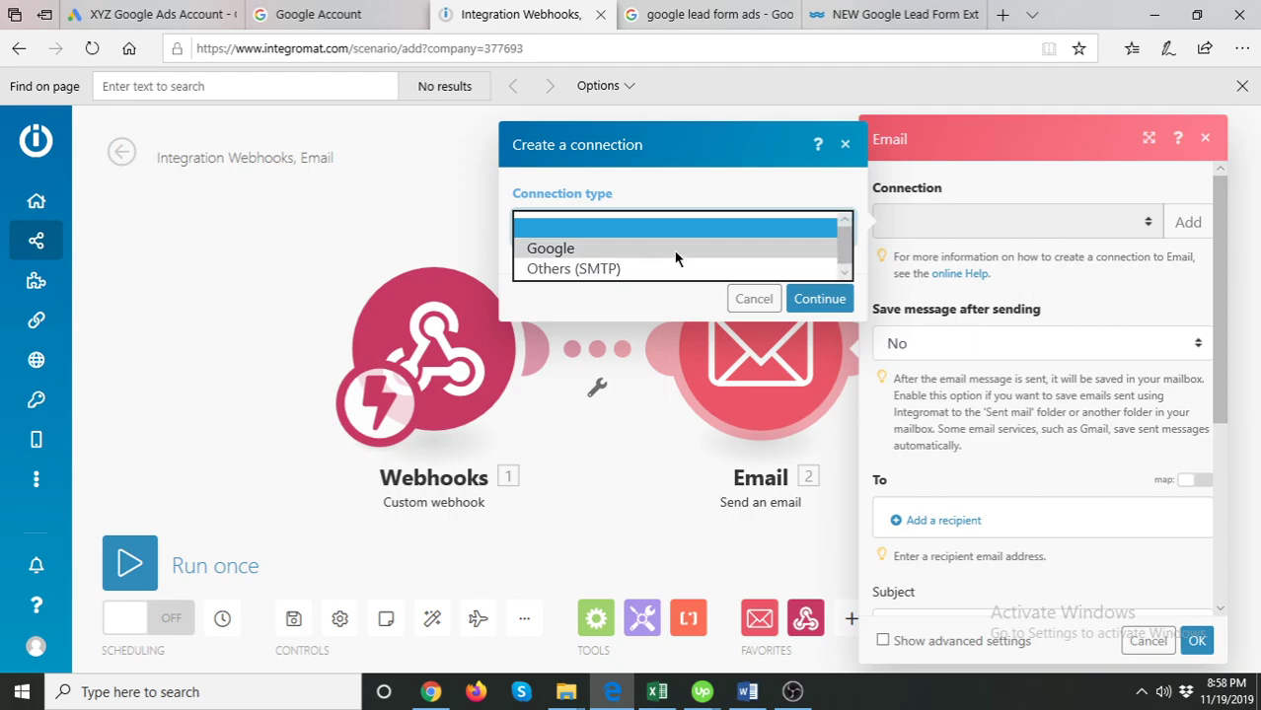
# - Choose Google as the connection type, keep the name 'My Google connection', and continue to Google sign-in
pyautogui.click(673, 249)
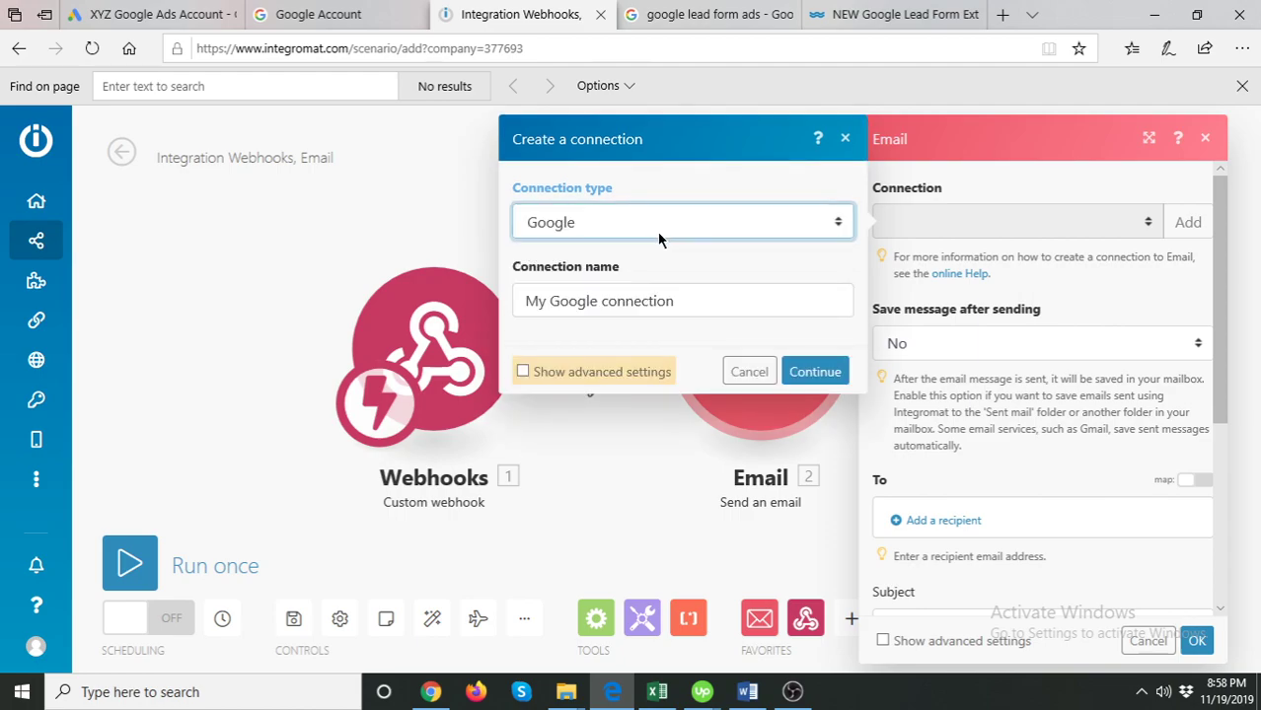
pyautogui.click(746, 222)
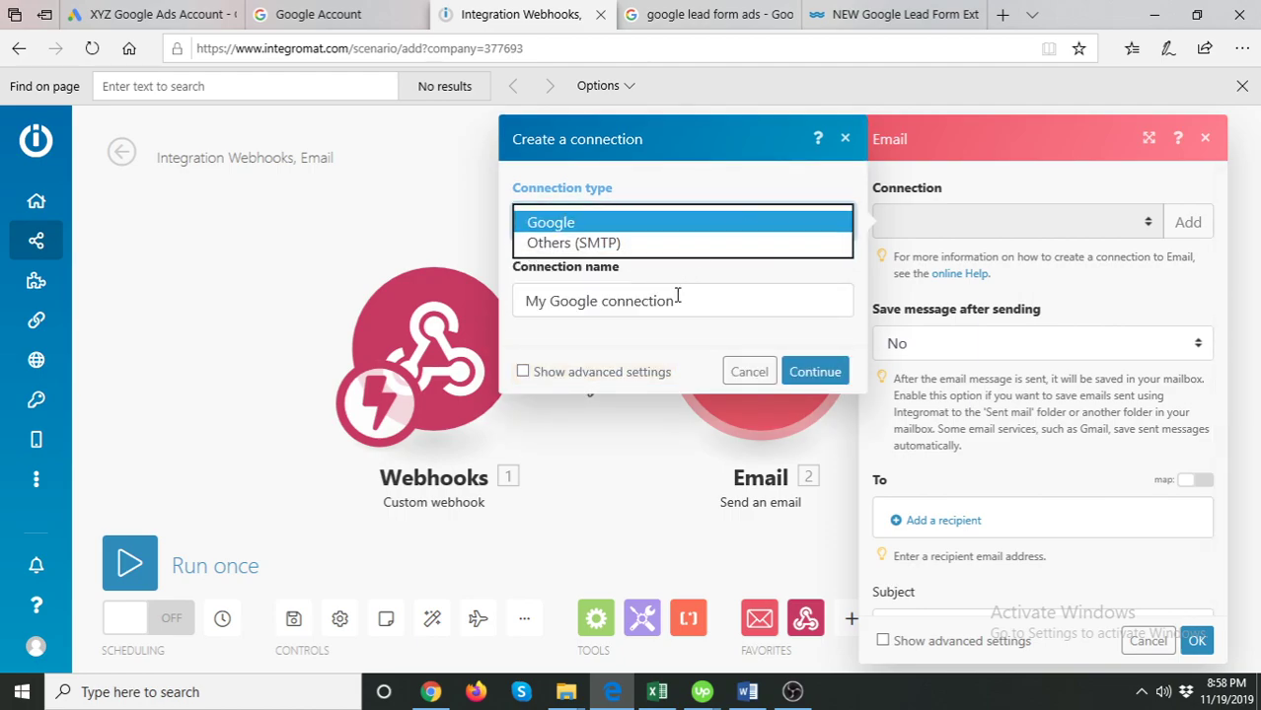
pyautogui.click(816, 223)
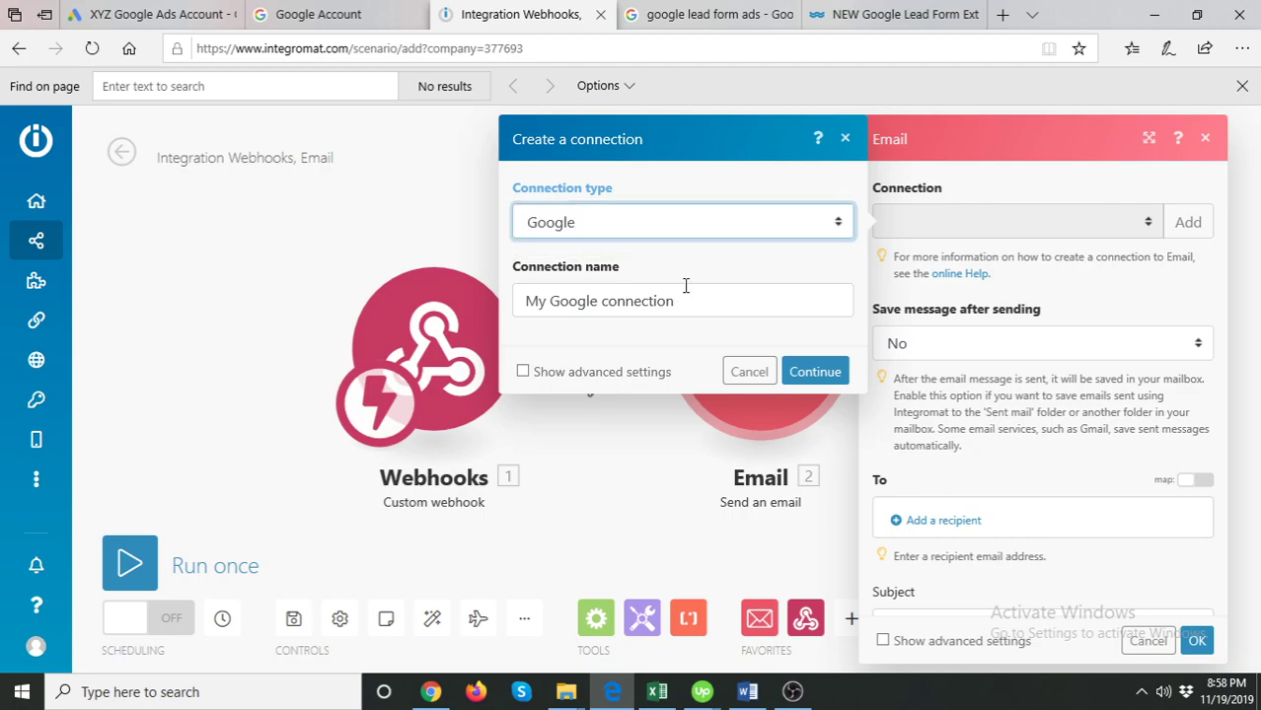
pyautogui.click(816, 372)
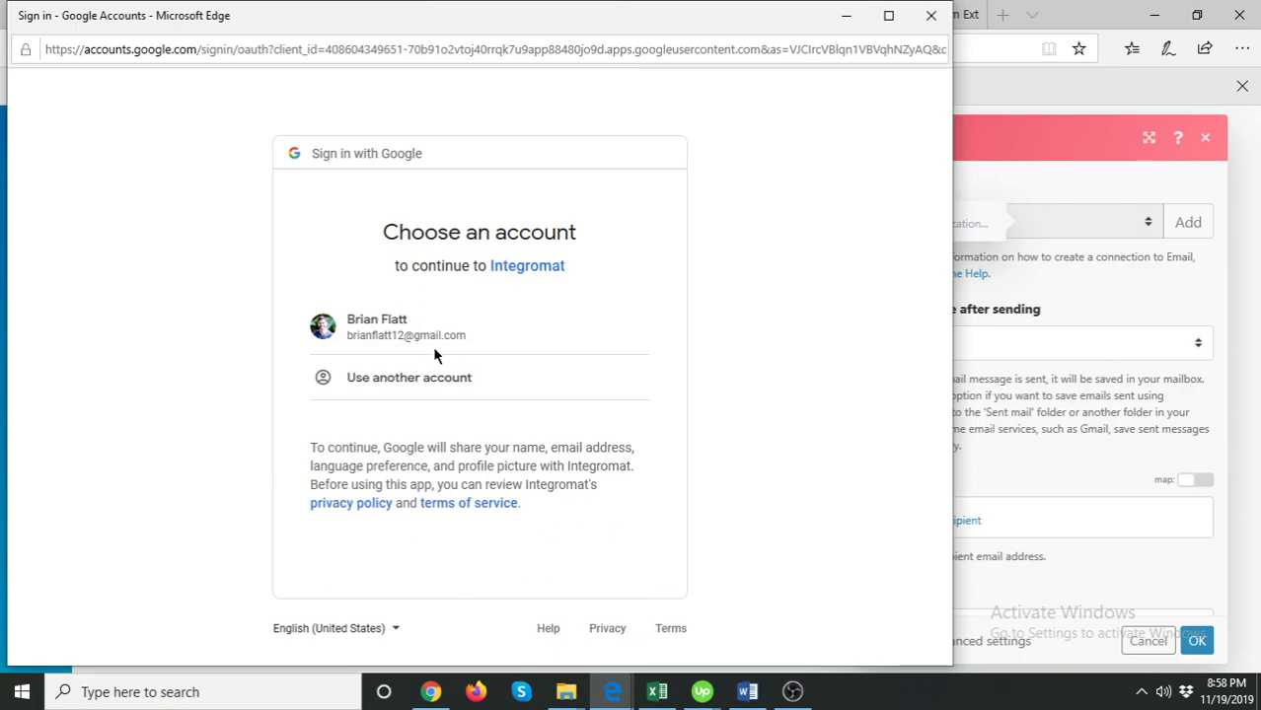
# - Maximize the sign-in window, pick the listed Google account, and allow Integromat's Gmail access
pyautogui.click(888, 16)
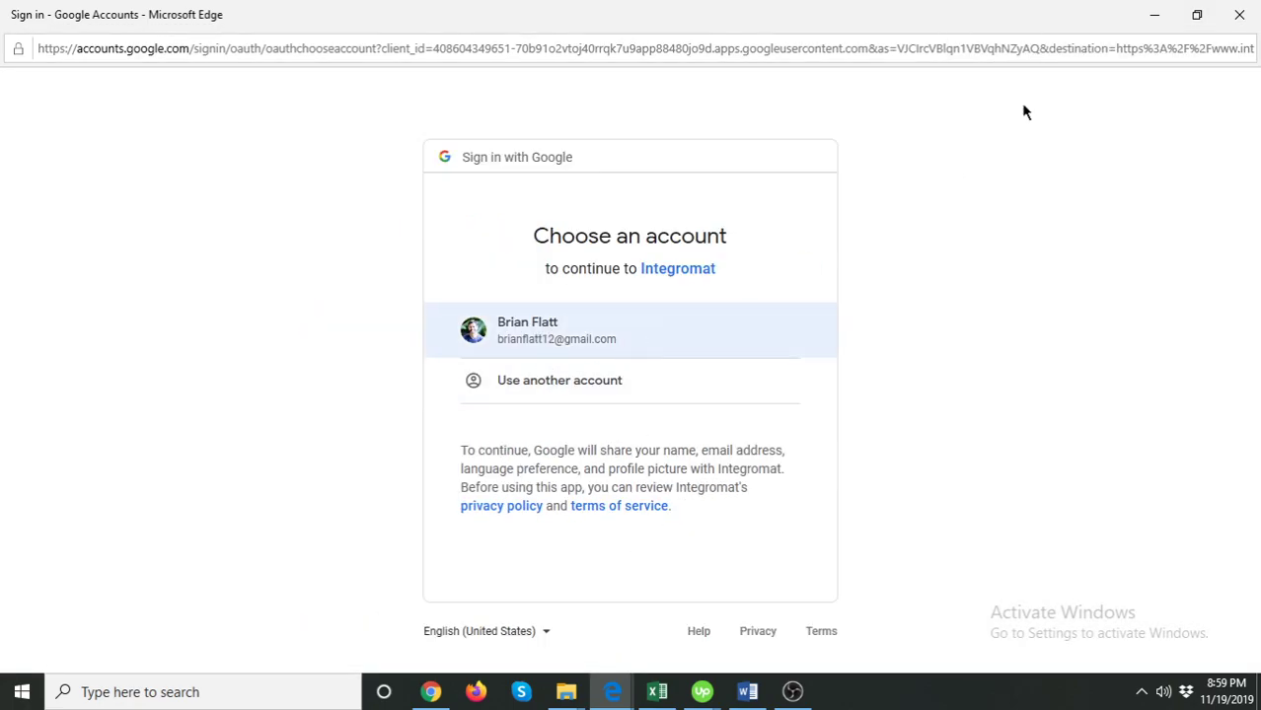
pyautogui.click(1197, 15)
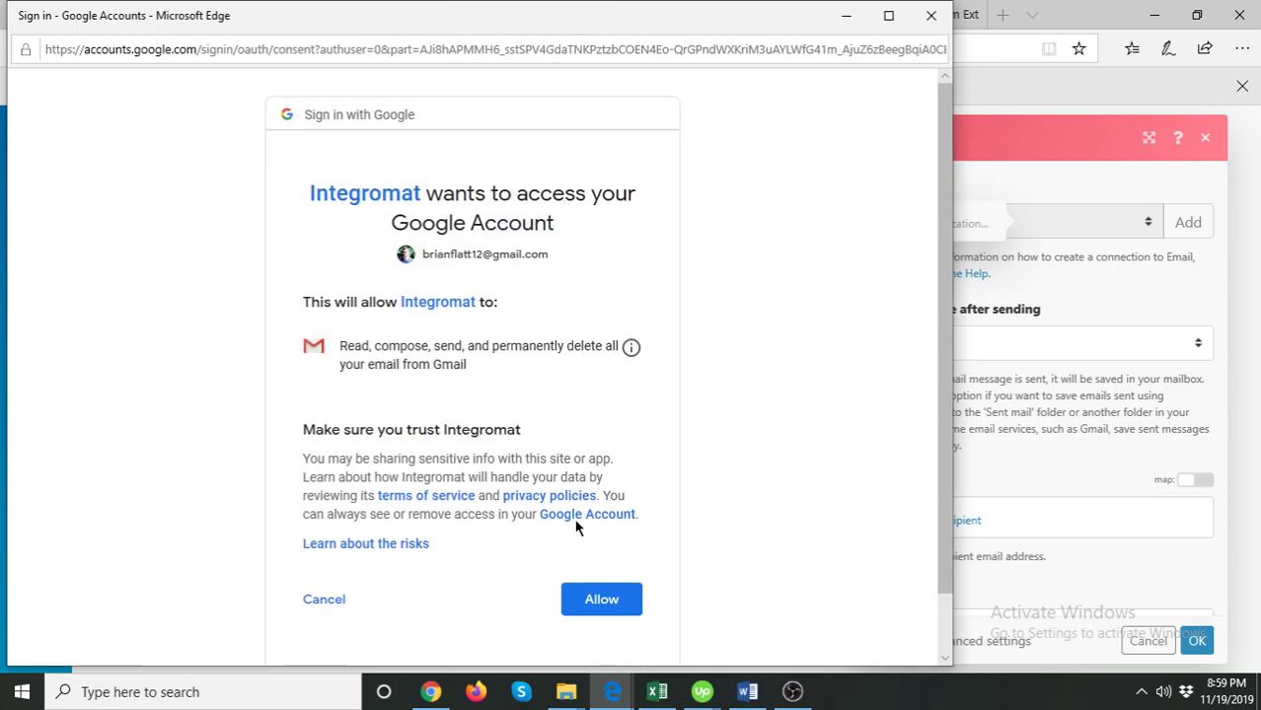
pyautogui.click(594, 604)
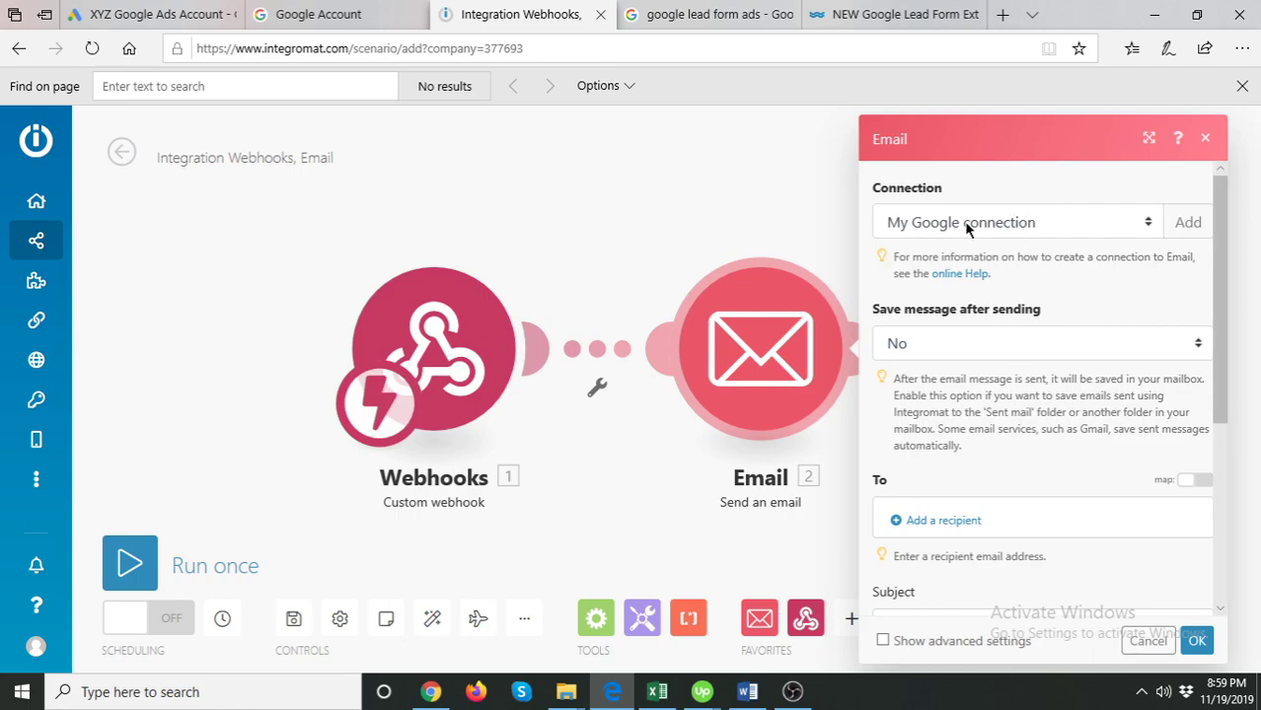
# - Add a recipient e-mail address to the email's To list
pyautogui.scroll(-2, 1078, 298)
pyautogui.click(940, 392)
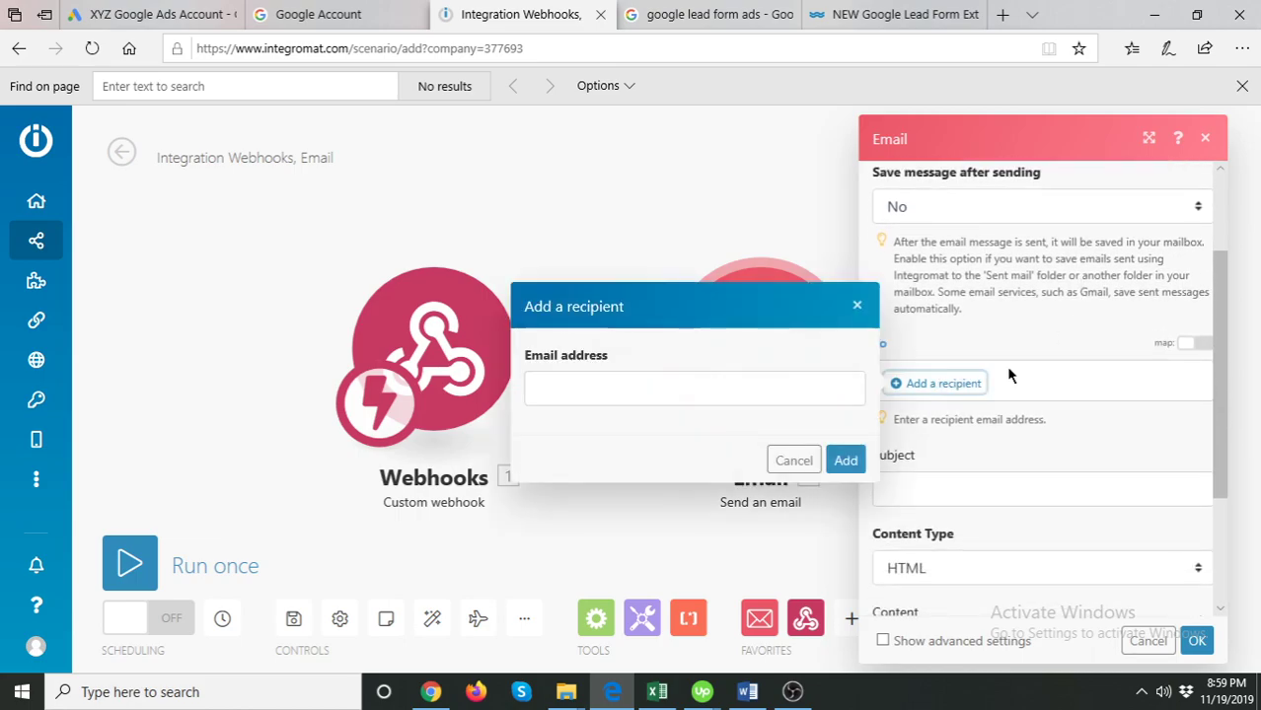
pyautogui.click(717, 388)
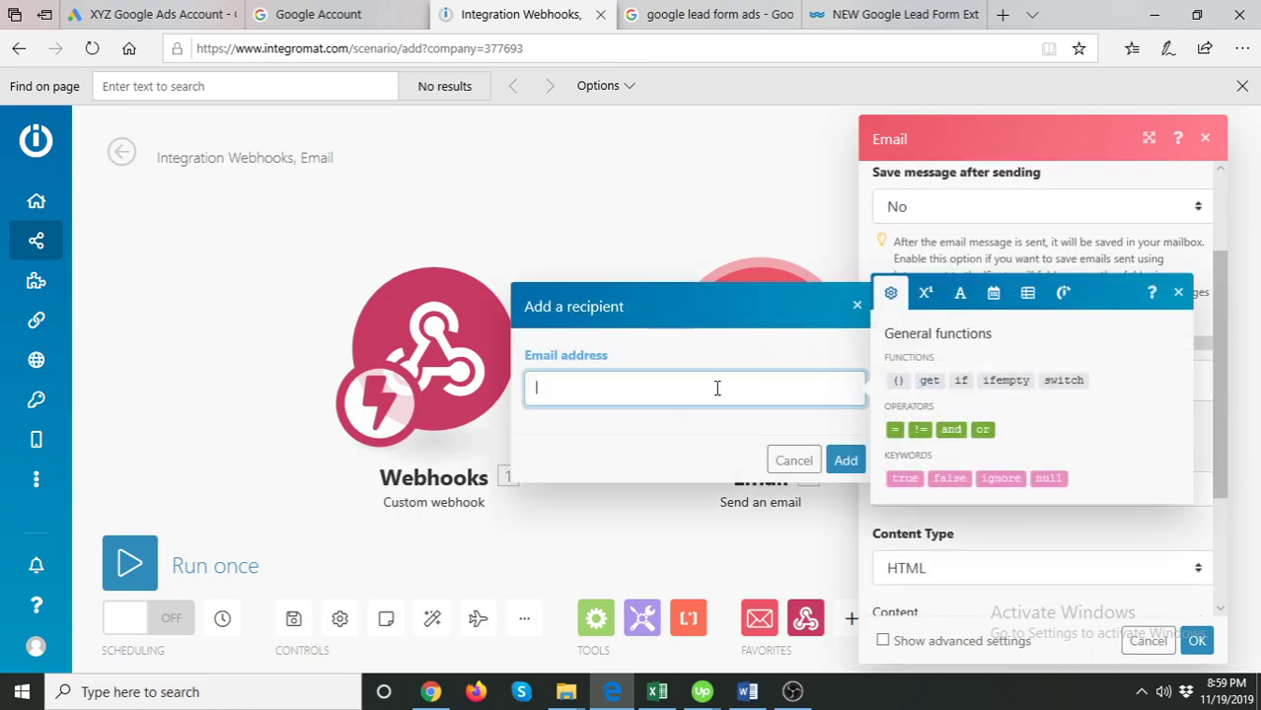
pyautogui.write('x')
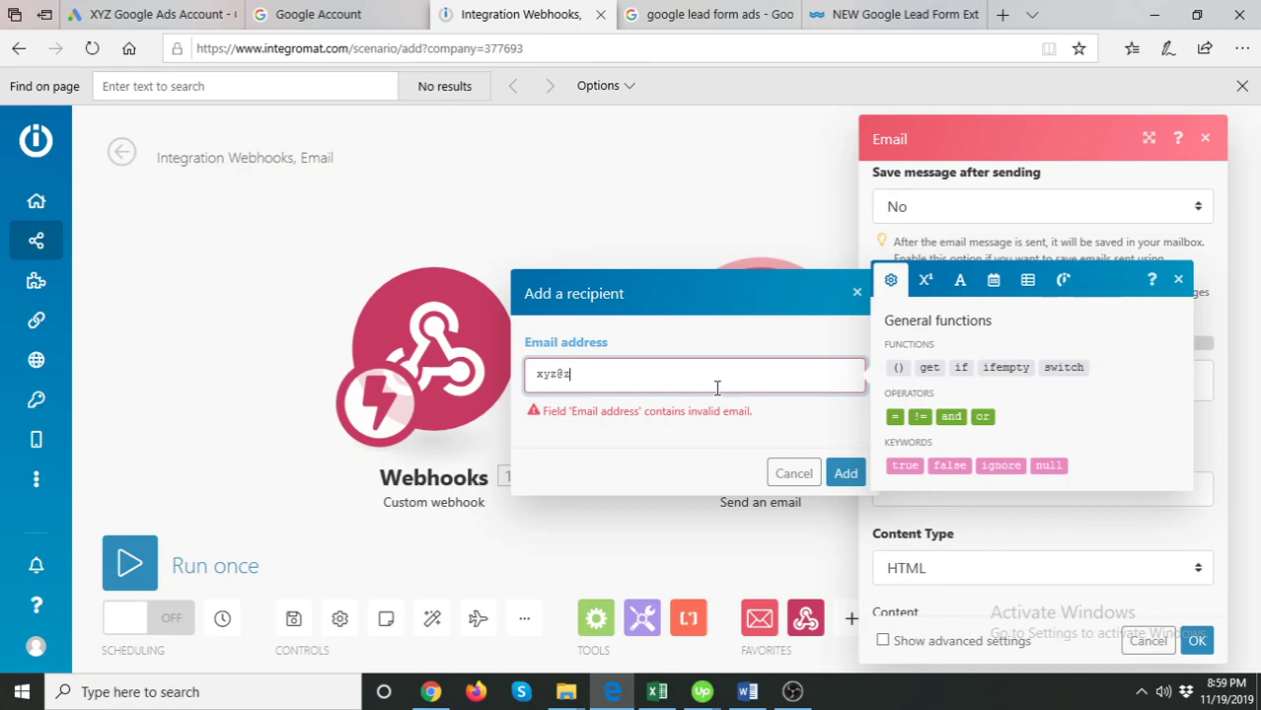
pyautogui.write('yz@xyz.com')
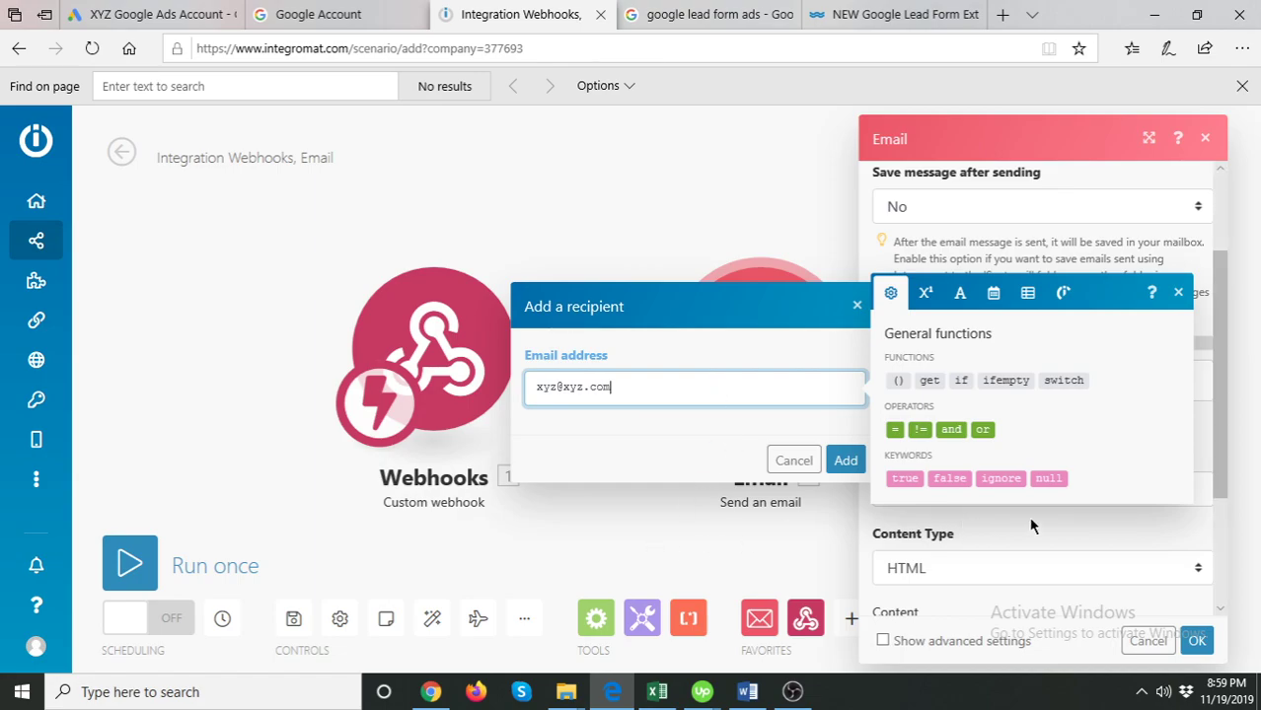
pyautogui.click(1018, 495)
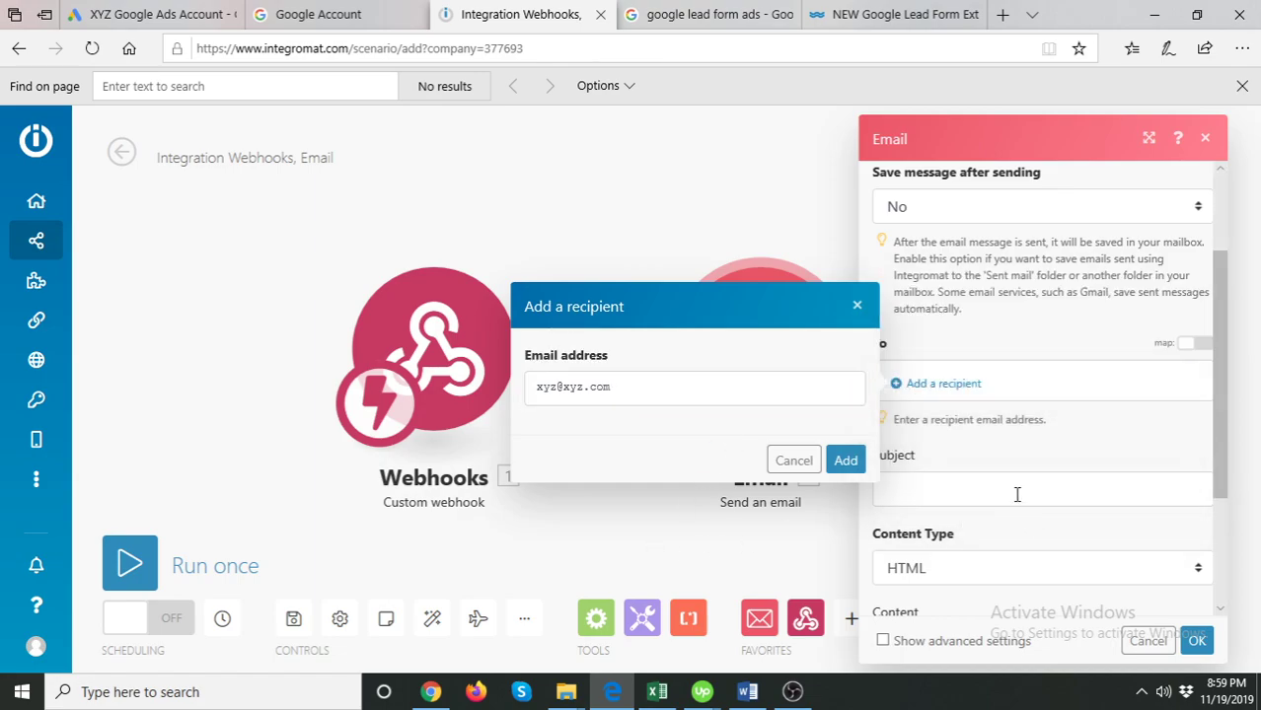
pyautogui.click(845, 461)
pyautogui.scroll(-1, 979, 434)
# - Set the email subject to 'Google Ads Lead' and close the Email module settings
pyautogui.click(944, 446)
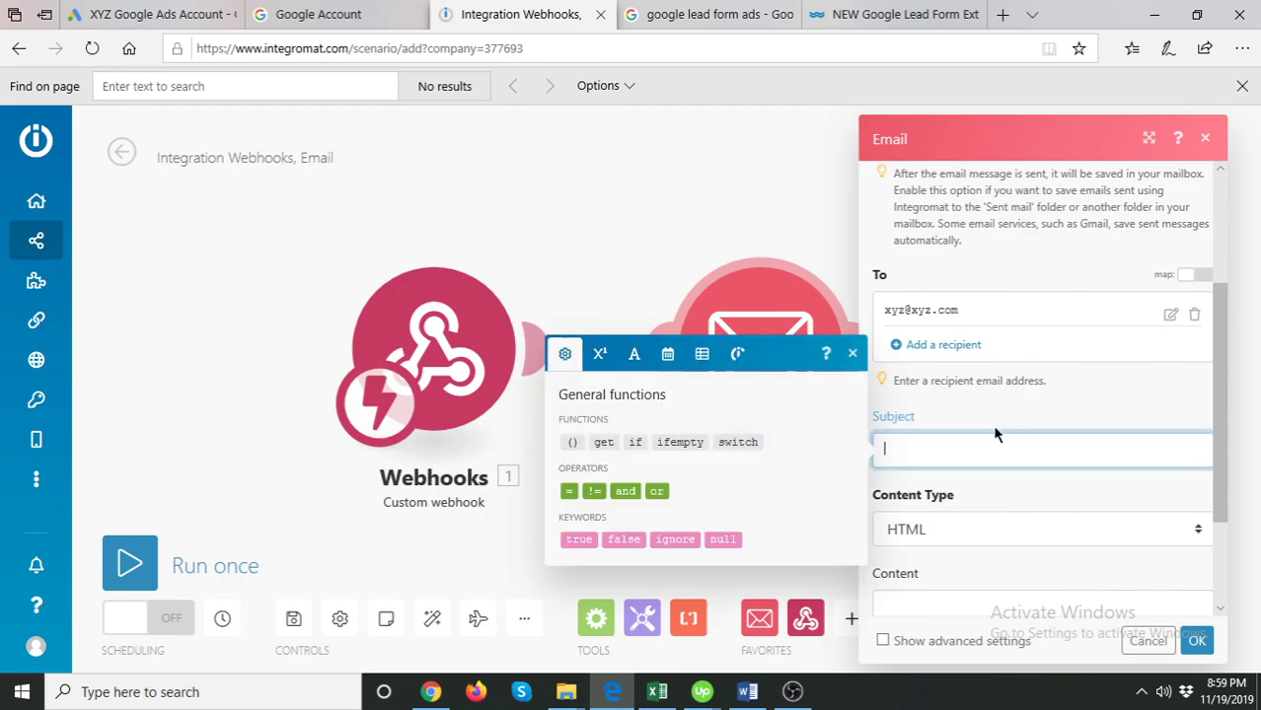
pyautogui.scroll(-2, 1018, 412)
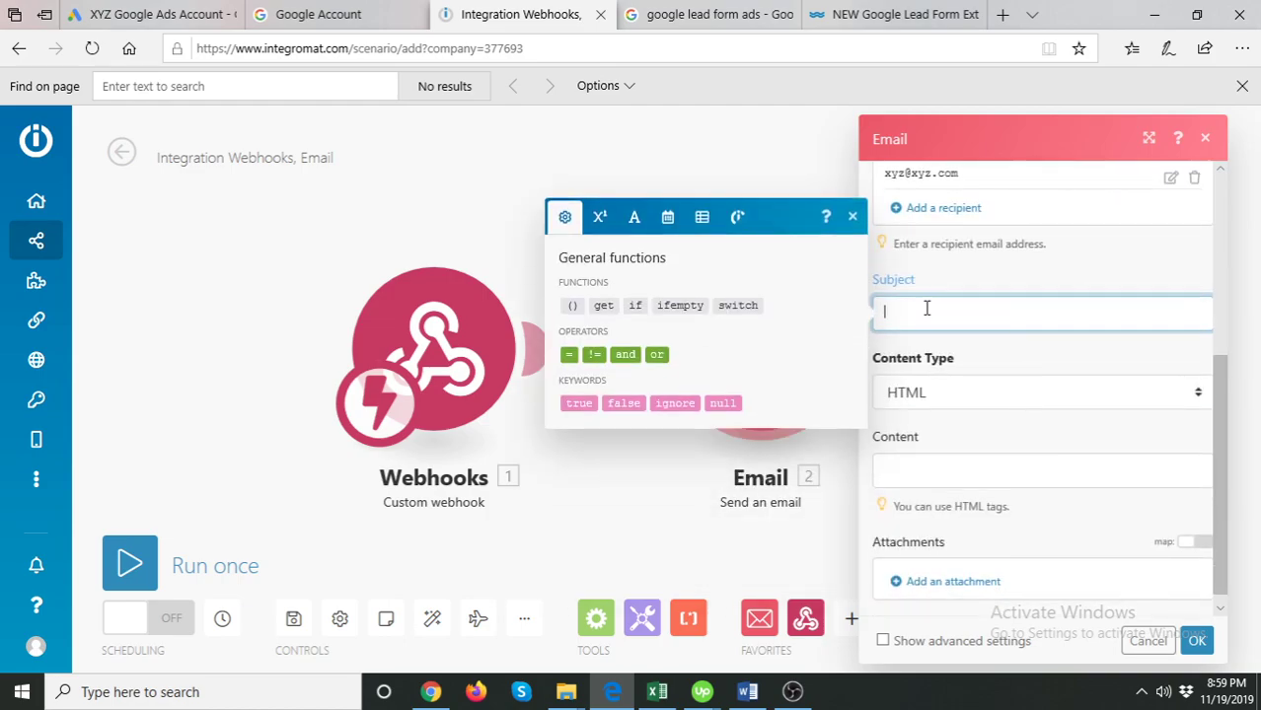
pyautogui.write('Goo')
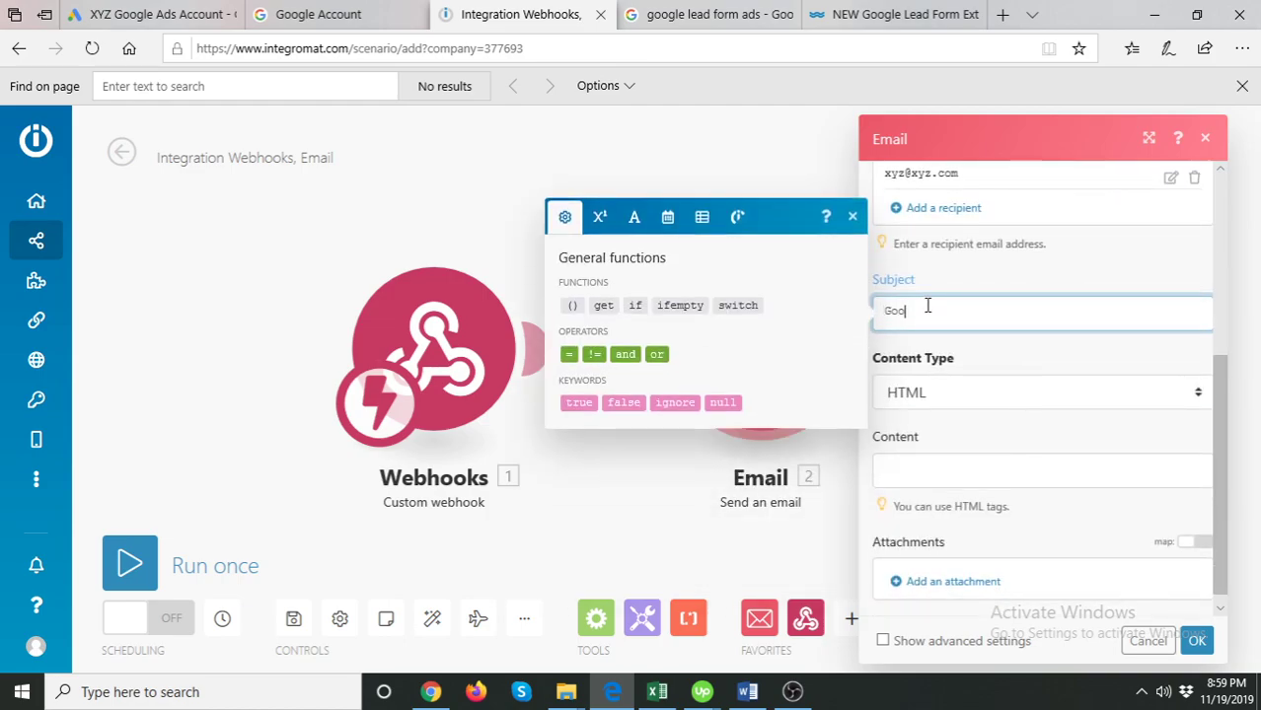
pyautogui.write('gle Ads Lead')
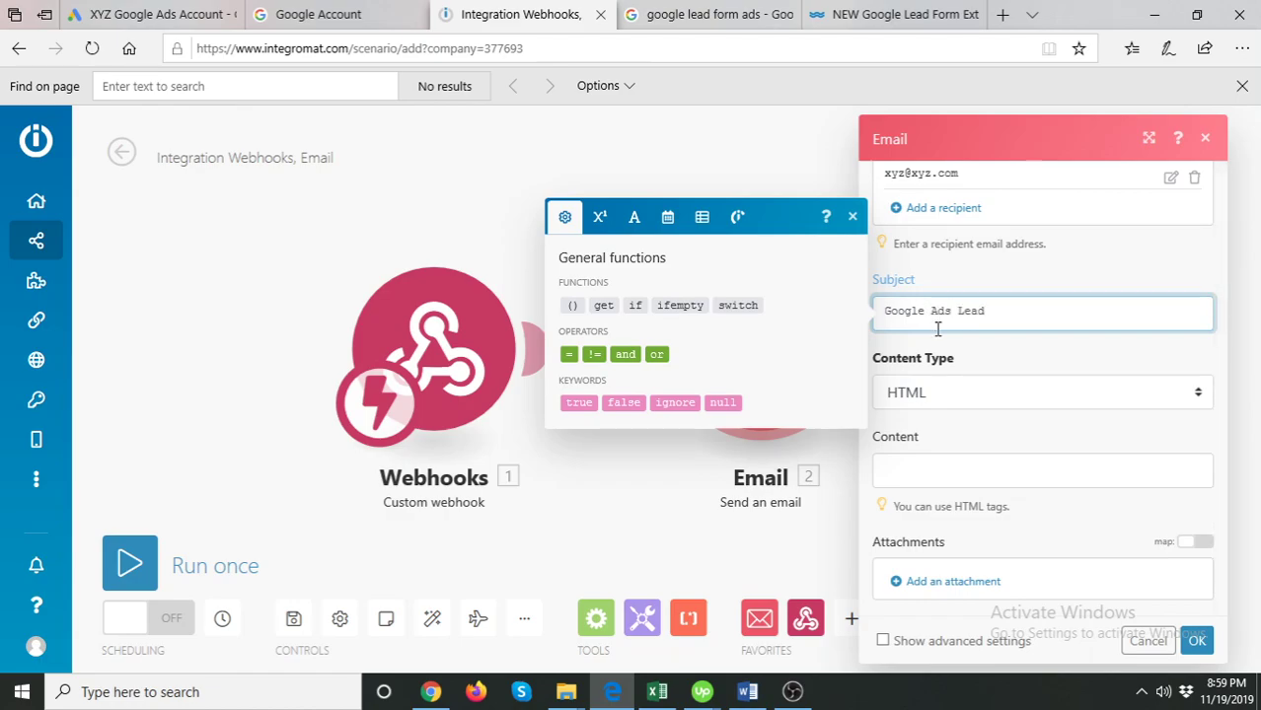
pyautogui.click(975, 359)
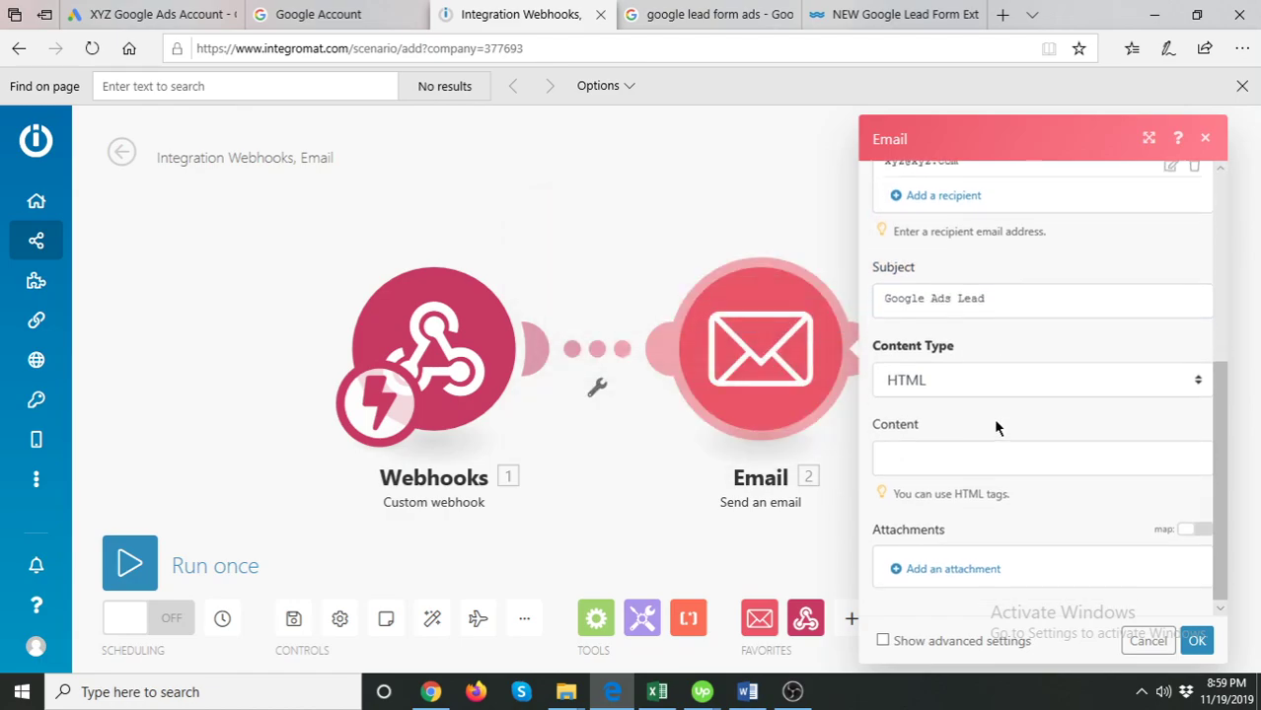
pyautogui.click(925, 452)
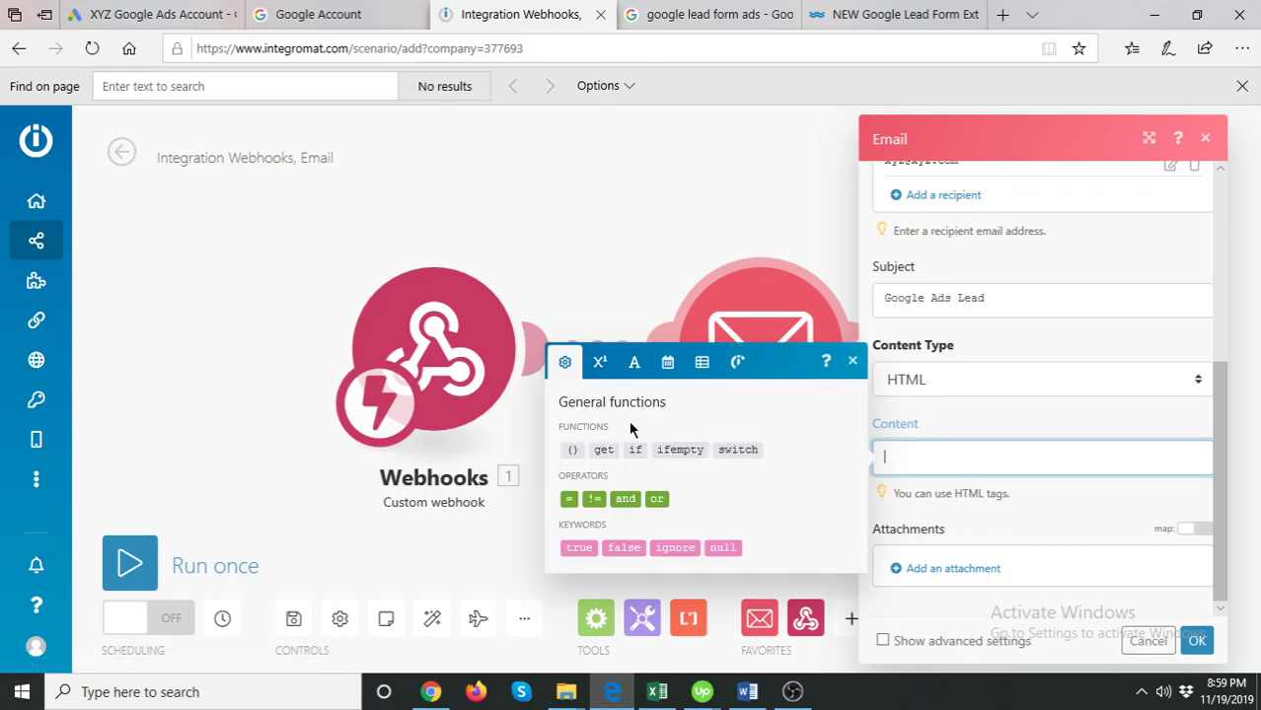
pyautogui.click(576, 250)
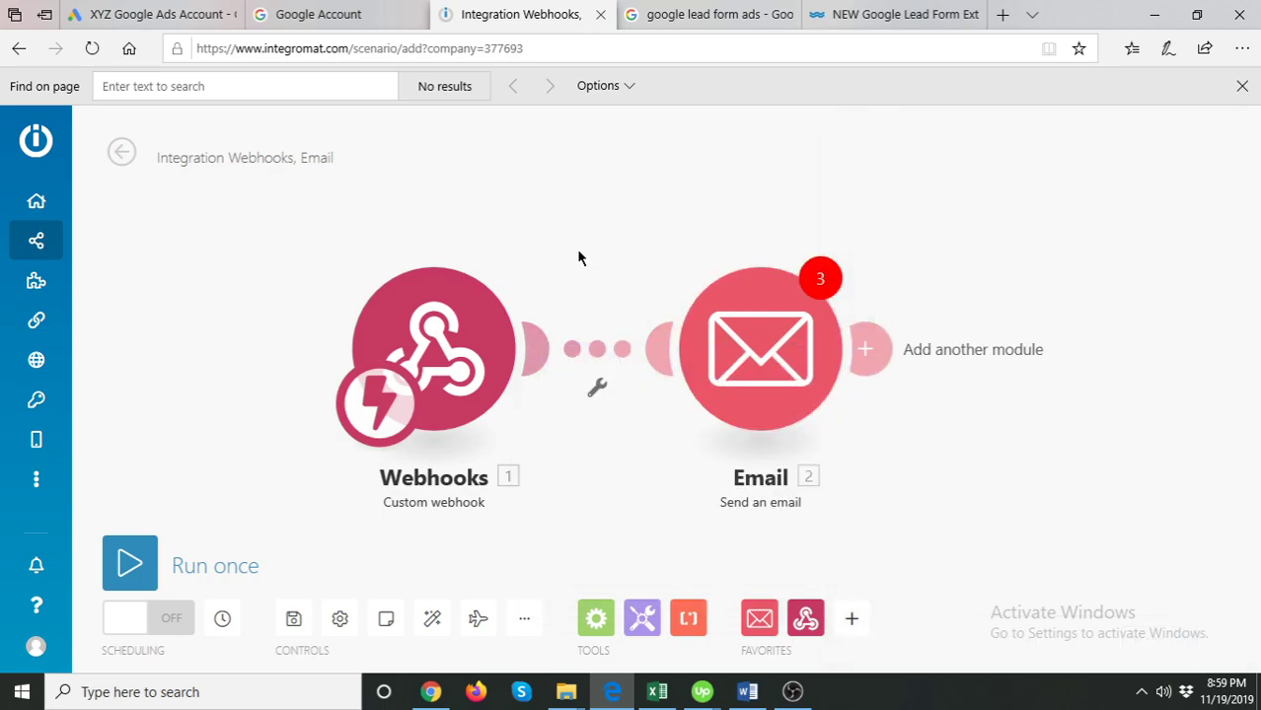
# - Dismiss the configuration errors notice and run the scenario once
pyautogui.moveTo(816, 332)
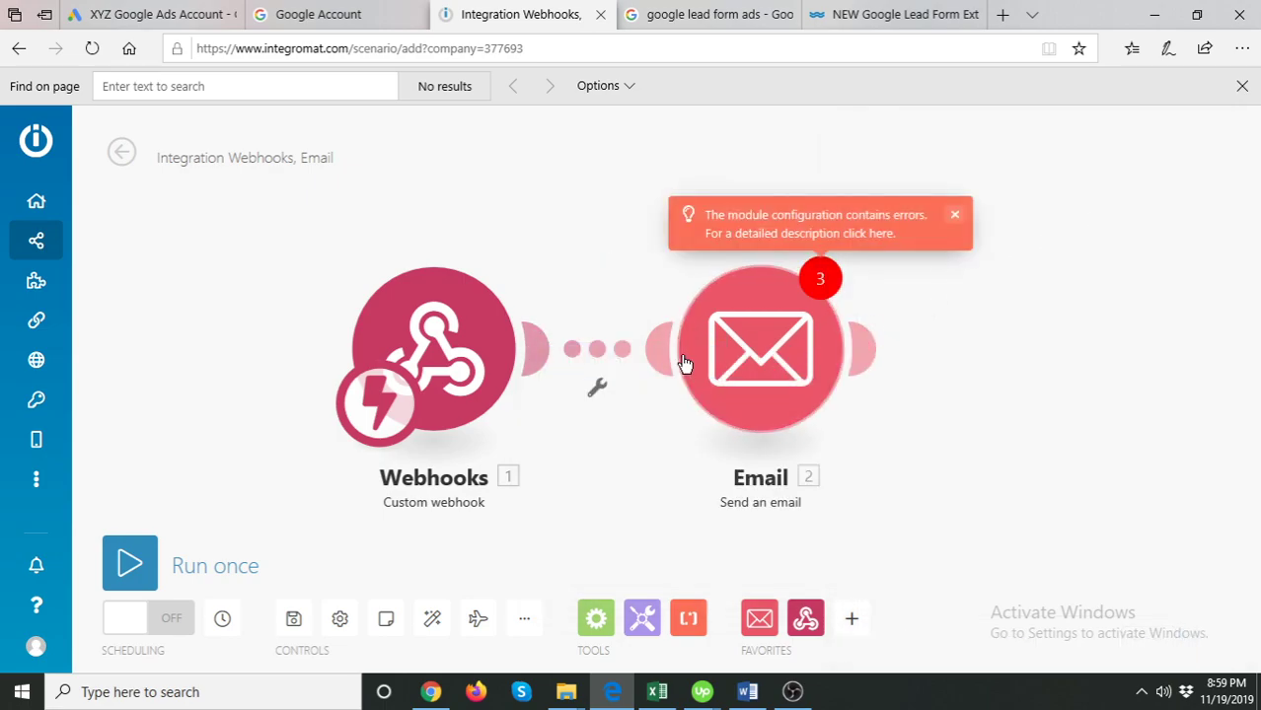
pyautogui.click(954, 214)
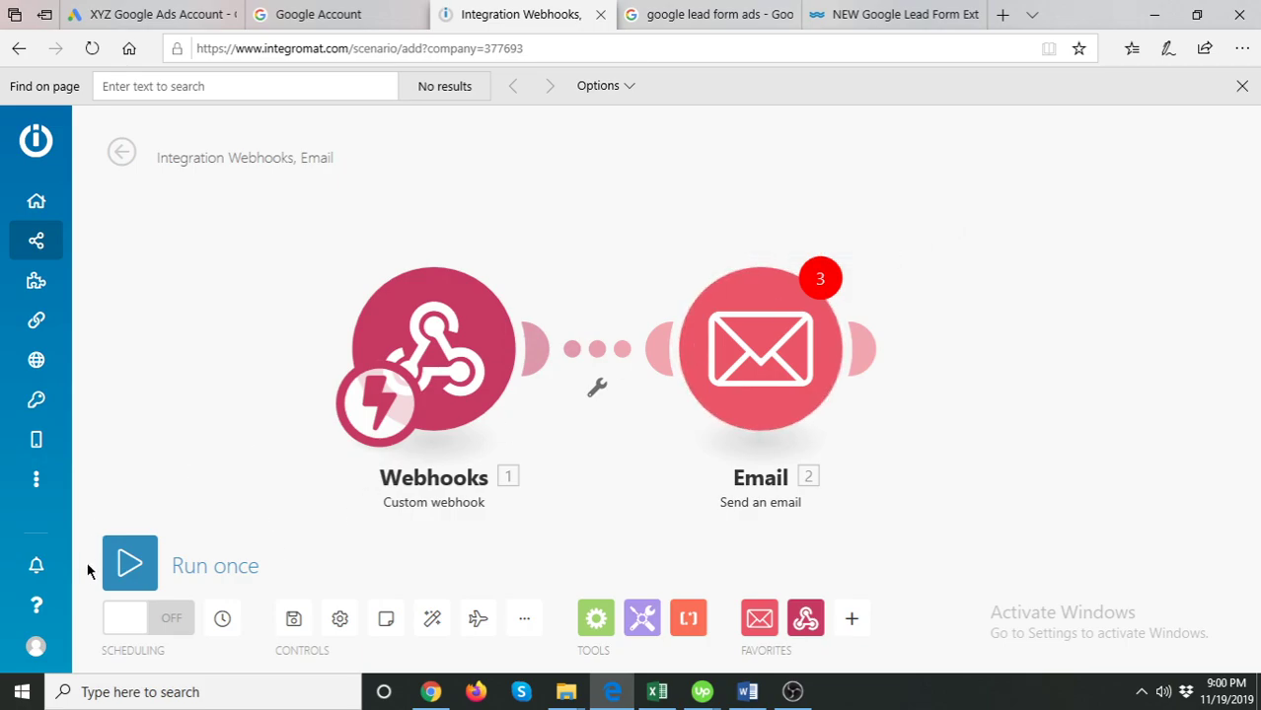
pyautogui.click(188, 8)
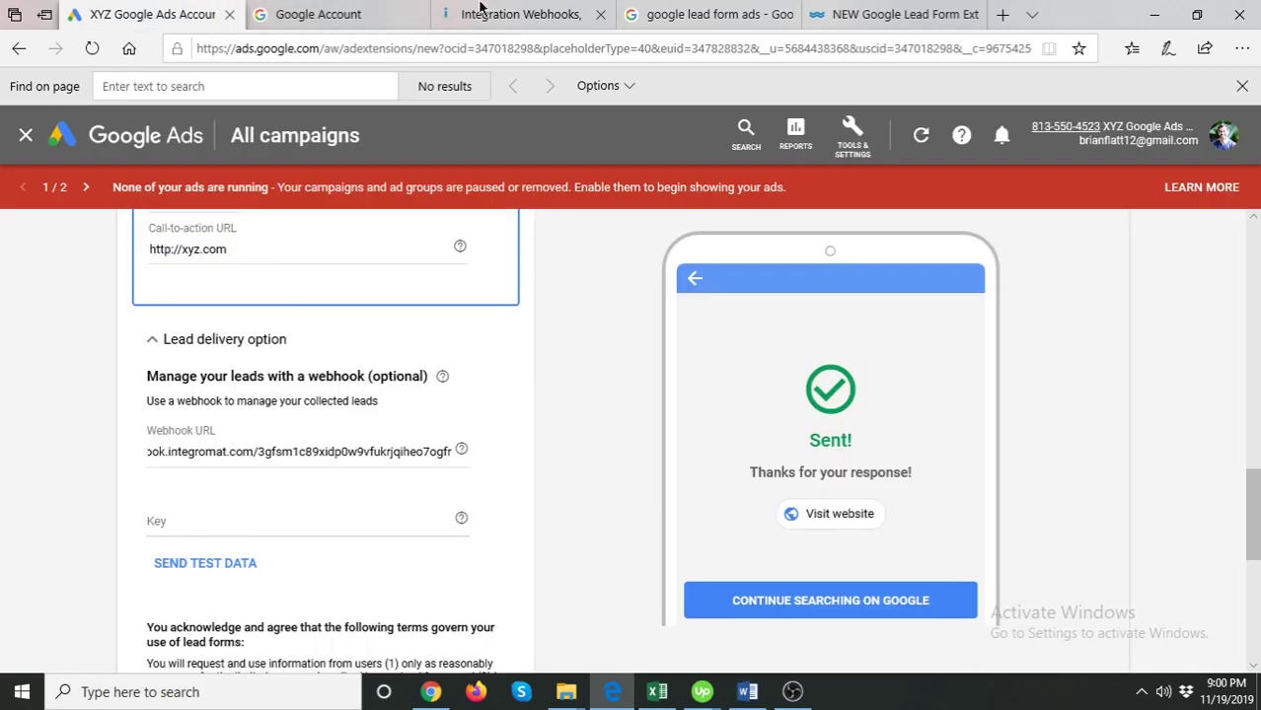
pyautogui.click(460, 12)
pyautogui.click(129, 566)
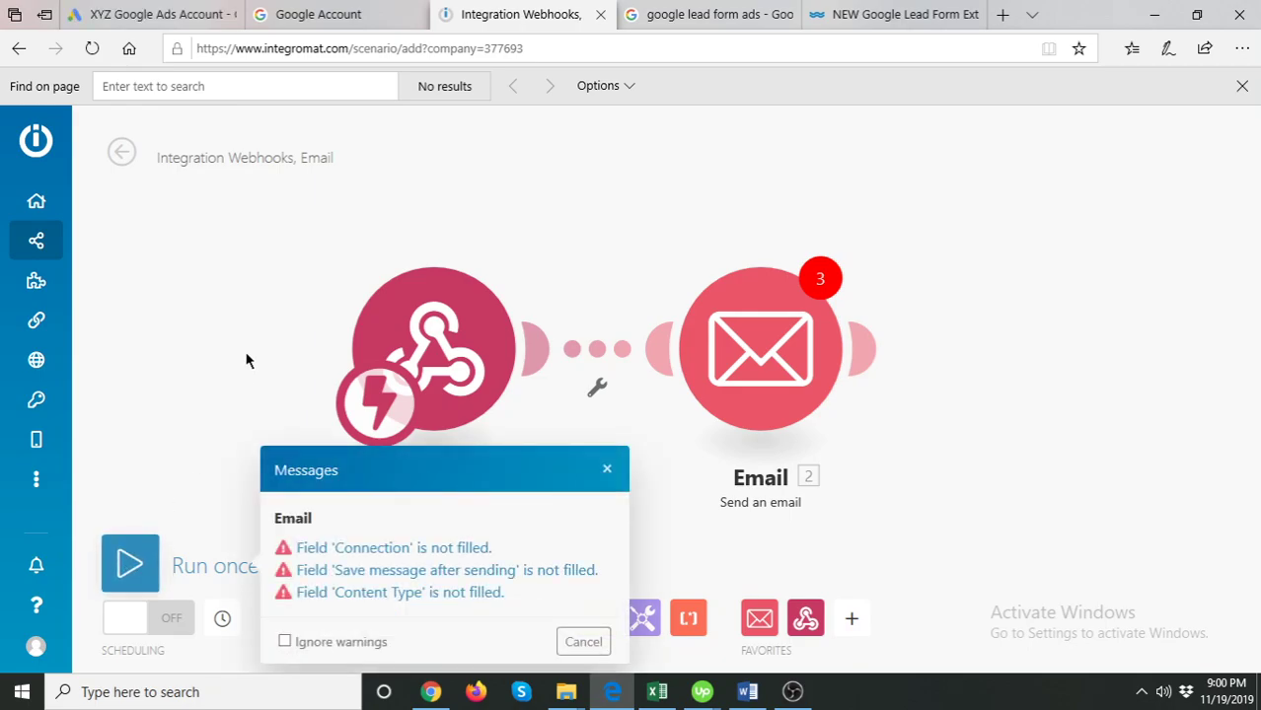
# - Close the unfilled-fields list and delete the Email module from the scenario
pyautogui.click(606, 470)
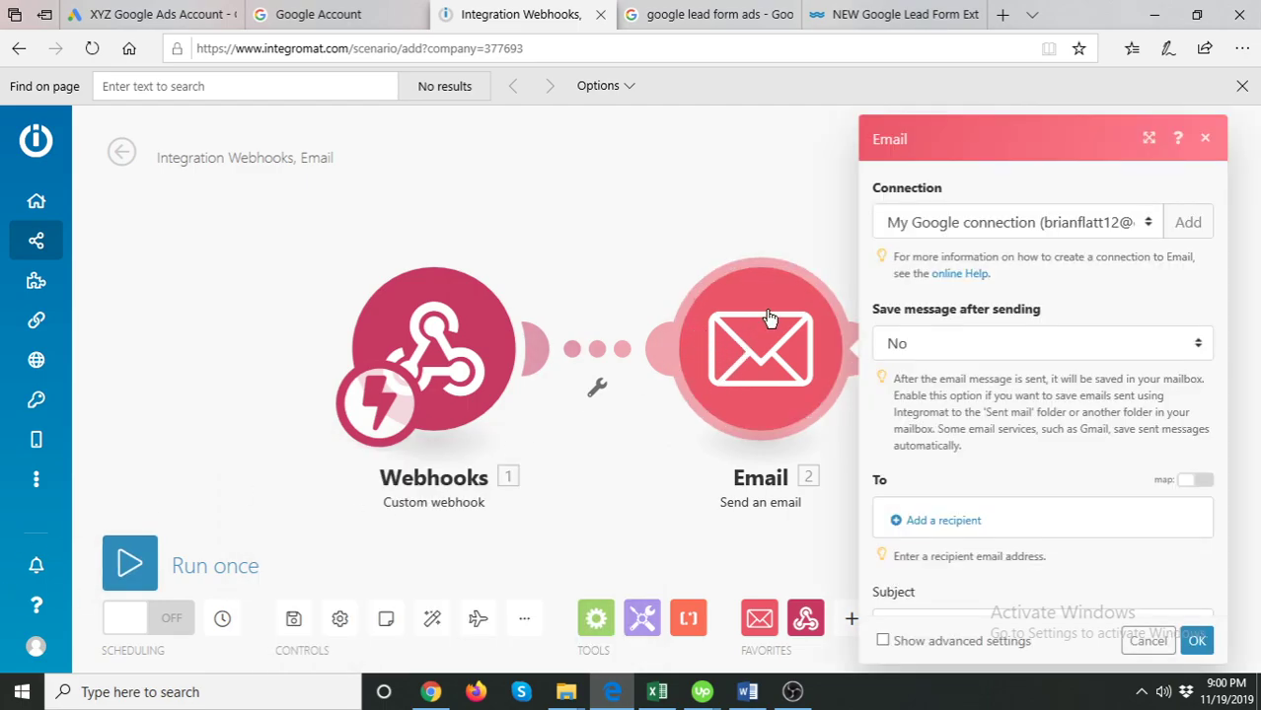
pyautogui.click(1210, 139)
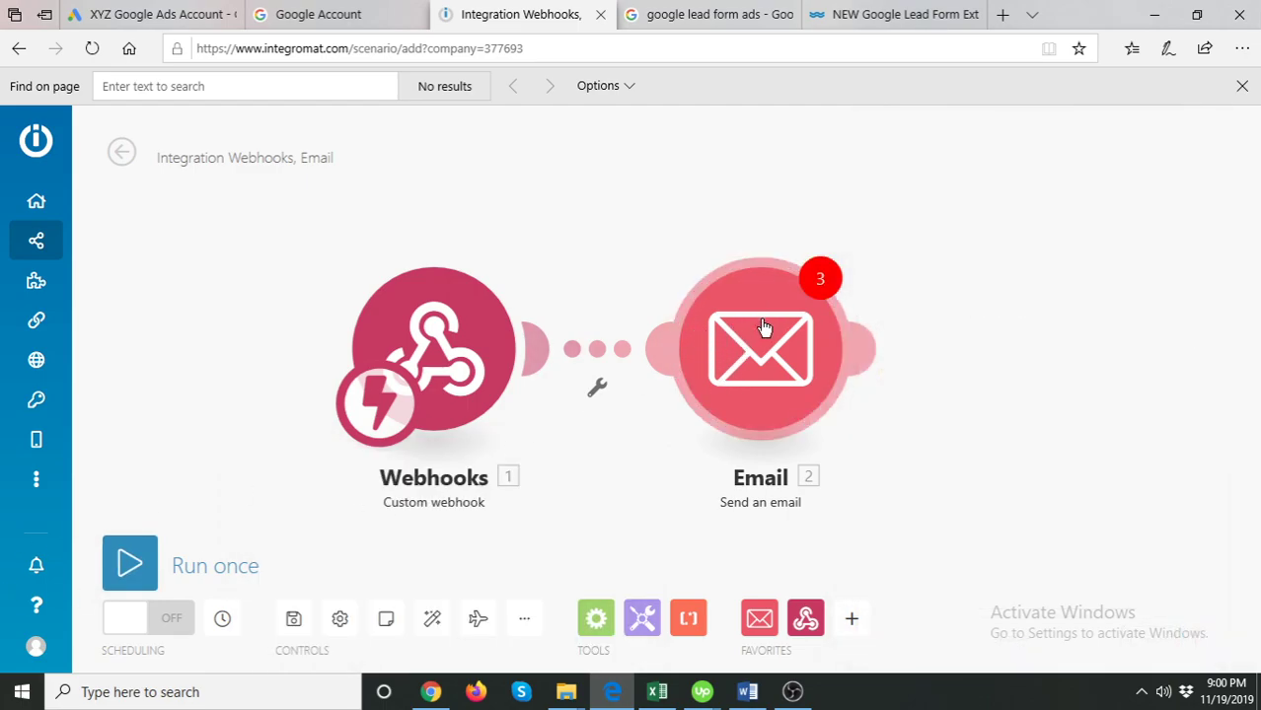
pyautogui.rightClick(760, 334)
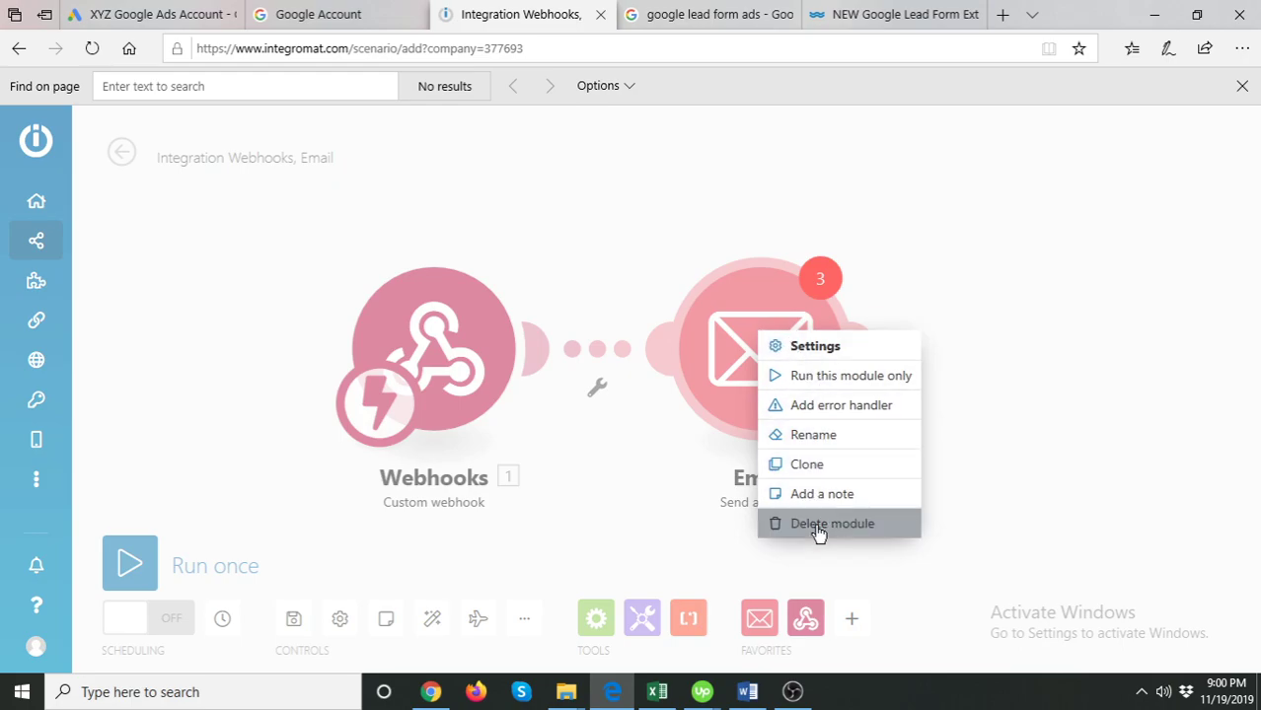
pyautogui.click(819, 524)
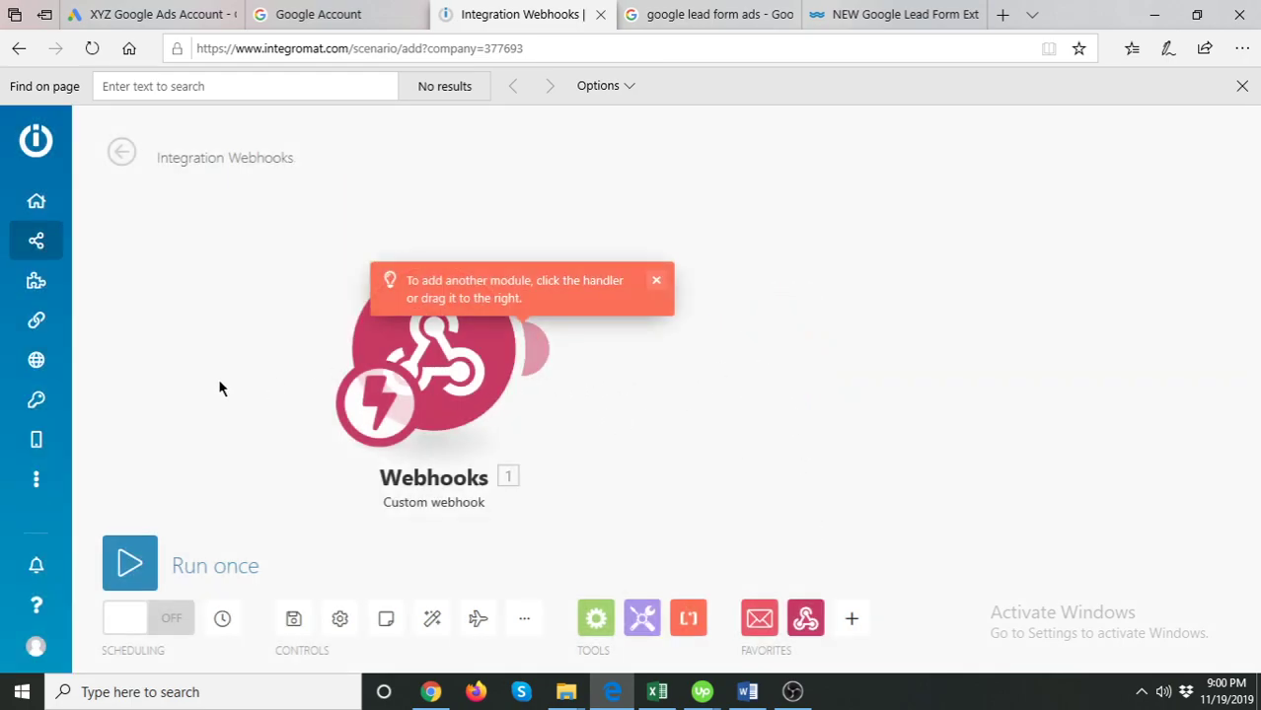
# - Run the scenario once while sending Google Ads test lead data to the webhook
pyautogui.click(195, 10)
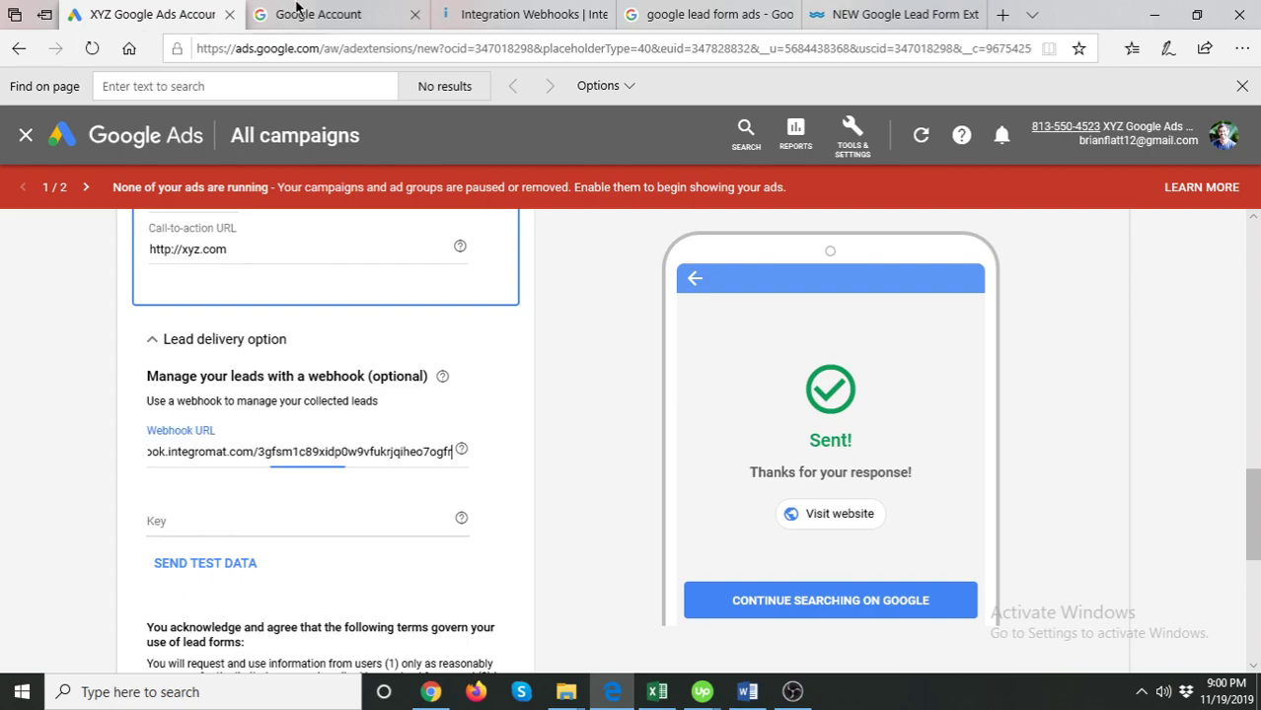
pyautogui.click(194, 564)
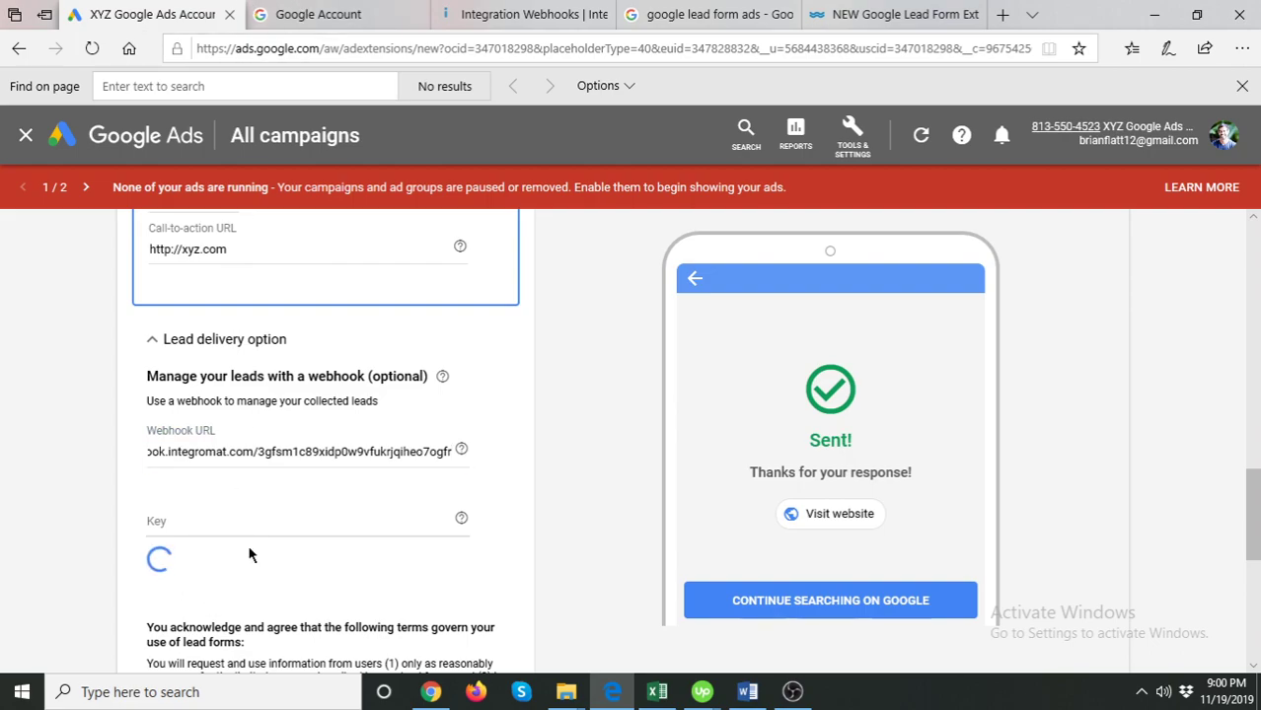
pyautogui.click(471, 10)
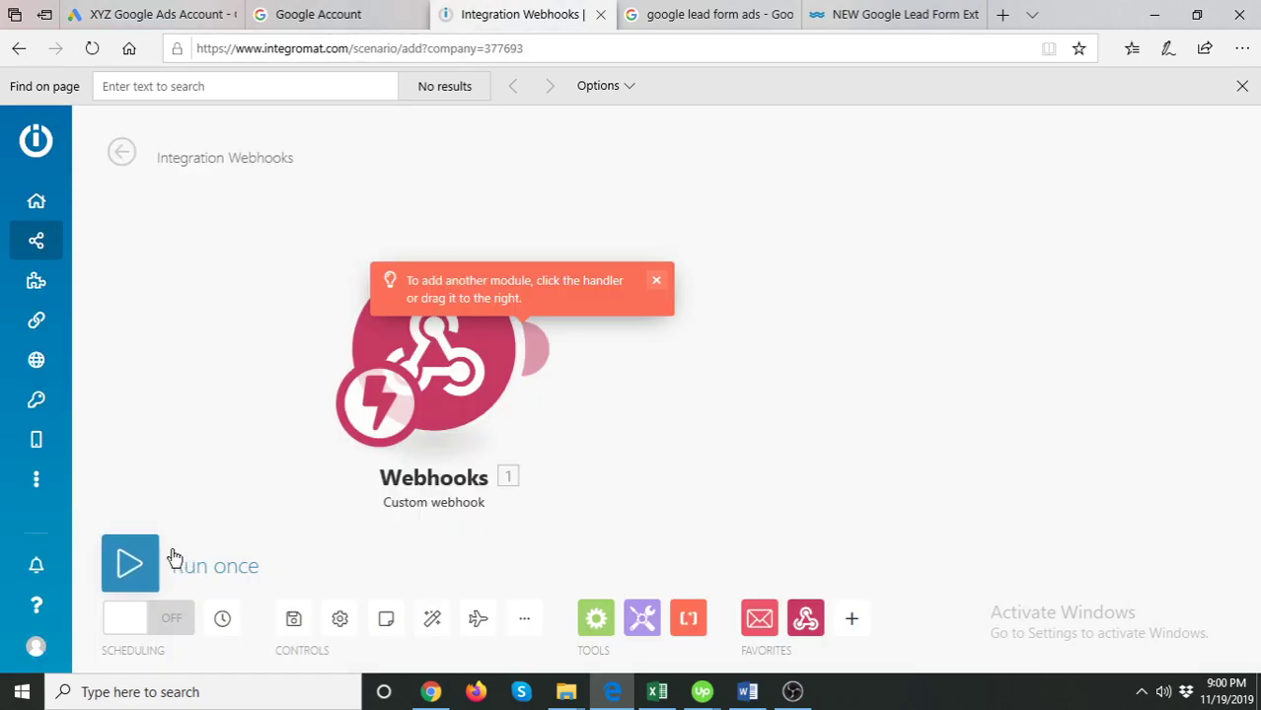
pyautogui.click(167, 559)
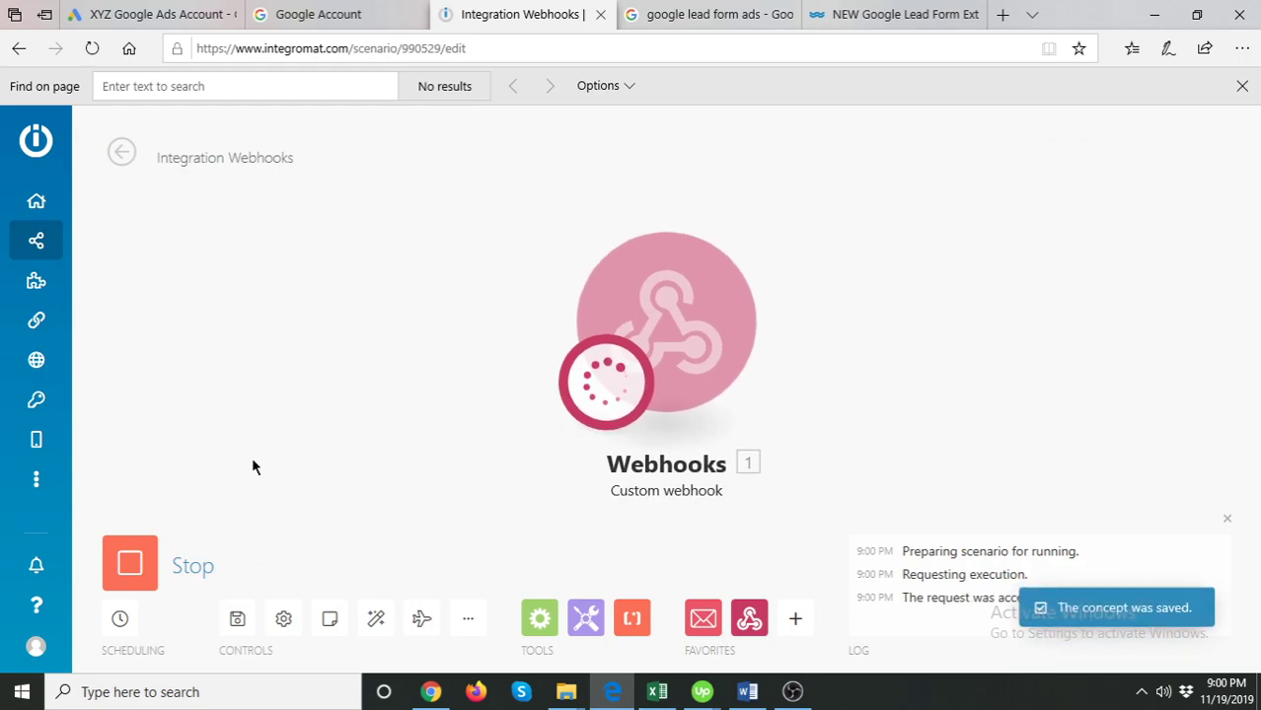
pyautogui.click(175, 12)
pyautogui.click(169, 567)
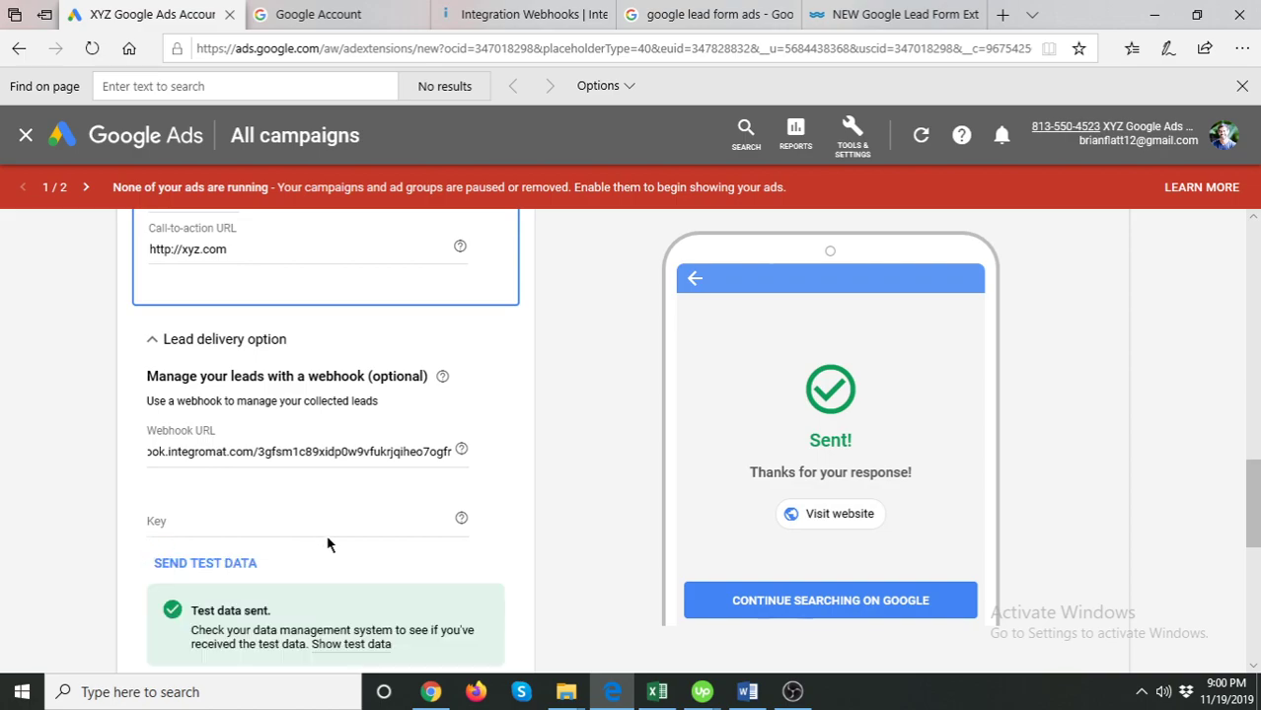
pyautogui.scroll(-1, 286, 601)
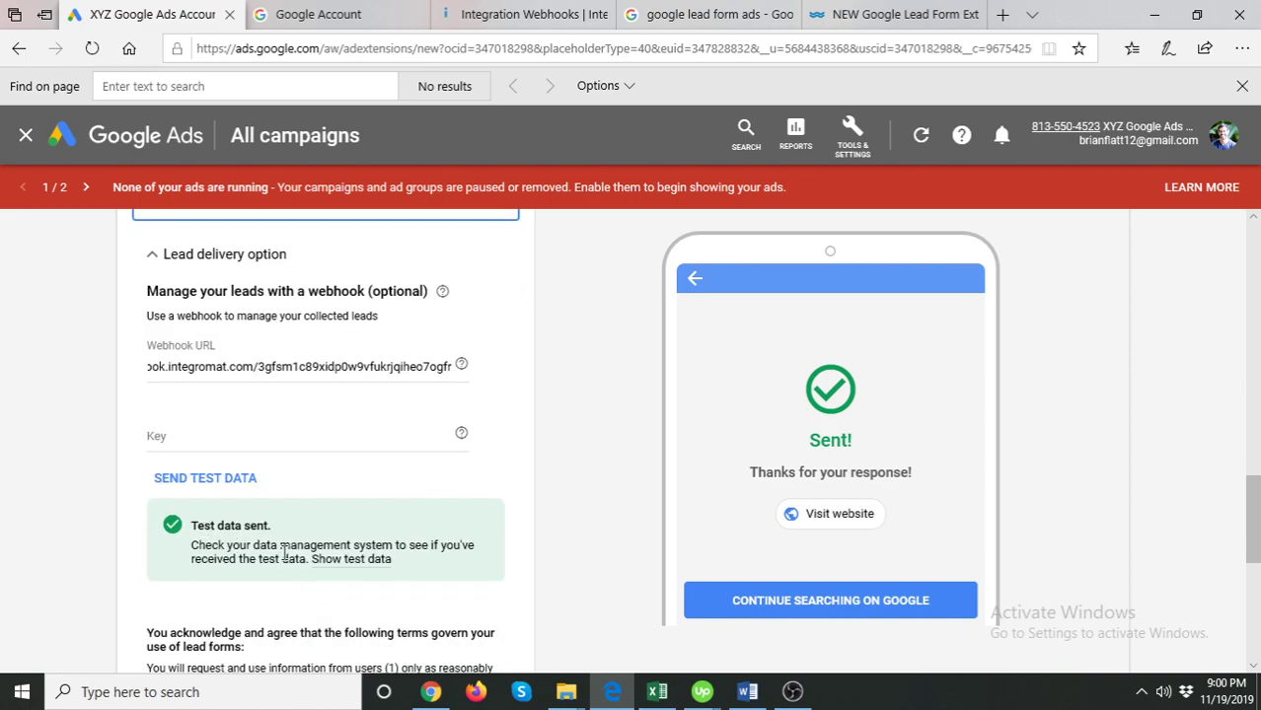
pyautogui.click(483, 14)
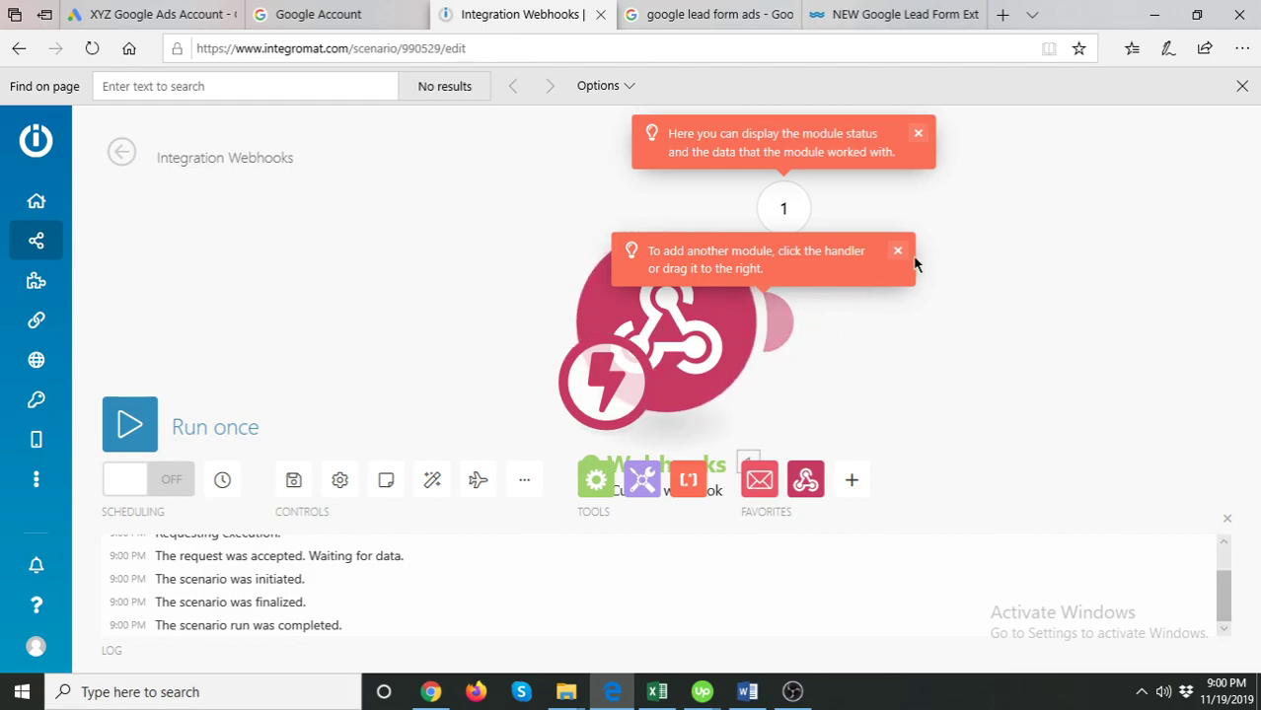
# - Add an Email > Send an email module after the webhook
pyautogui.click(897, 251)
pyautogui.click(916, 136)
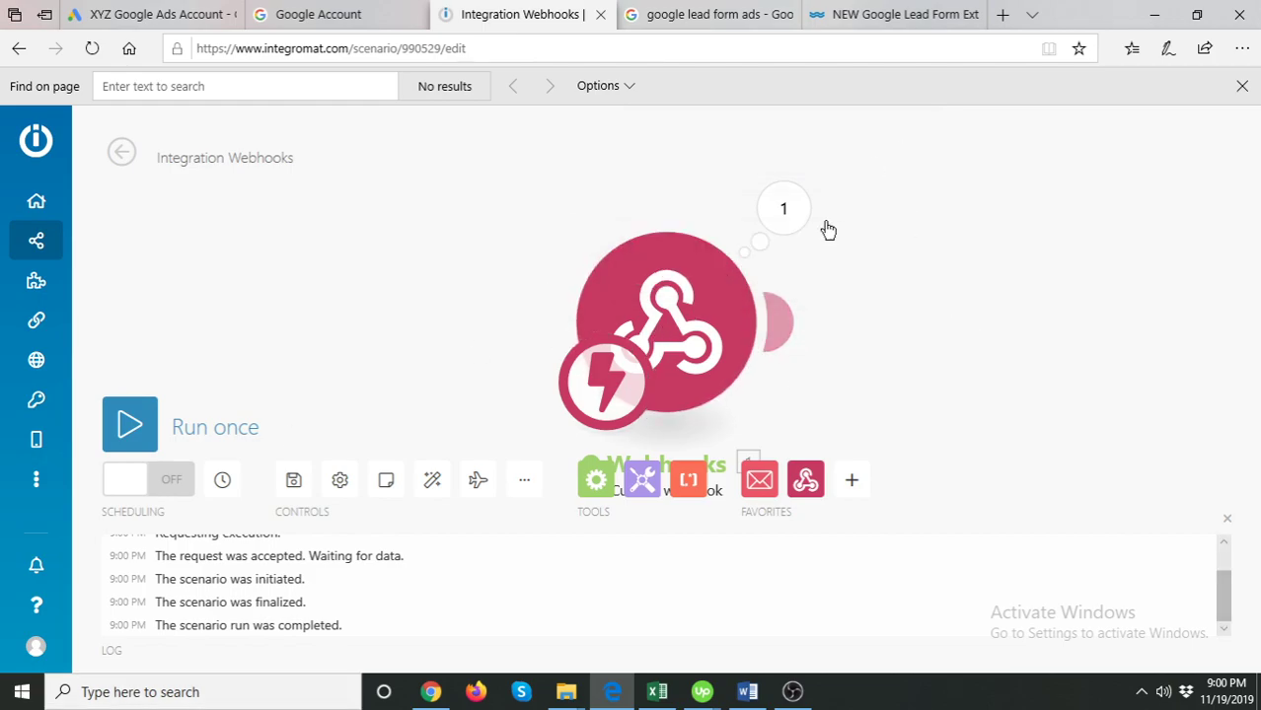
pyautogui.click(785, 326)
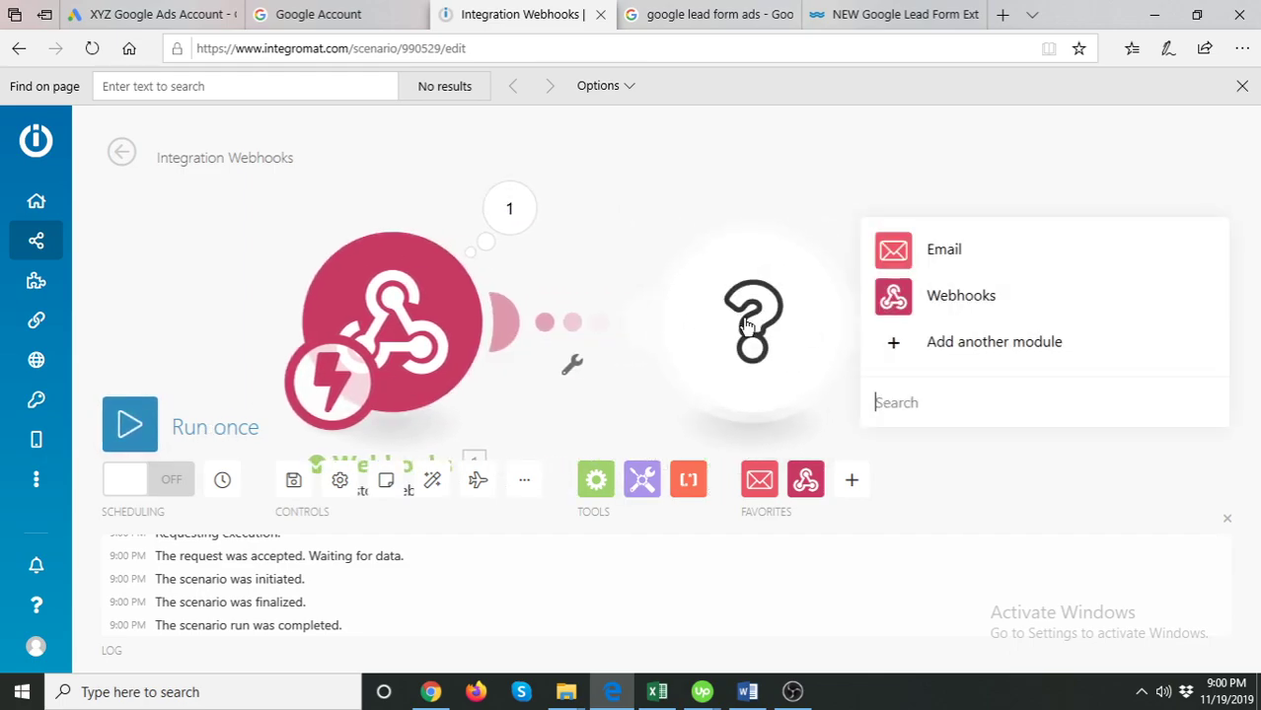
pyautogui.click(888, 252)
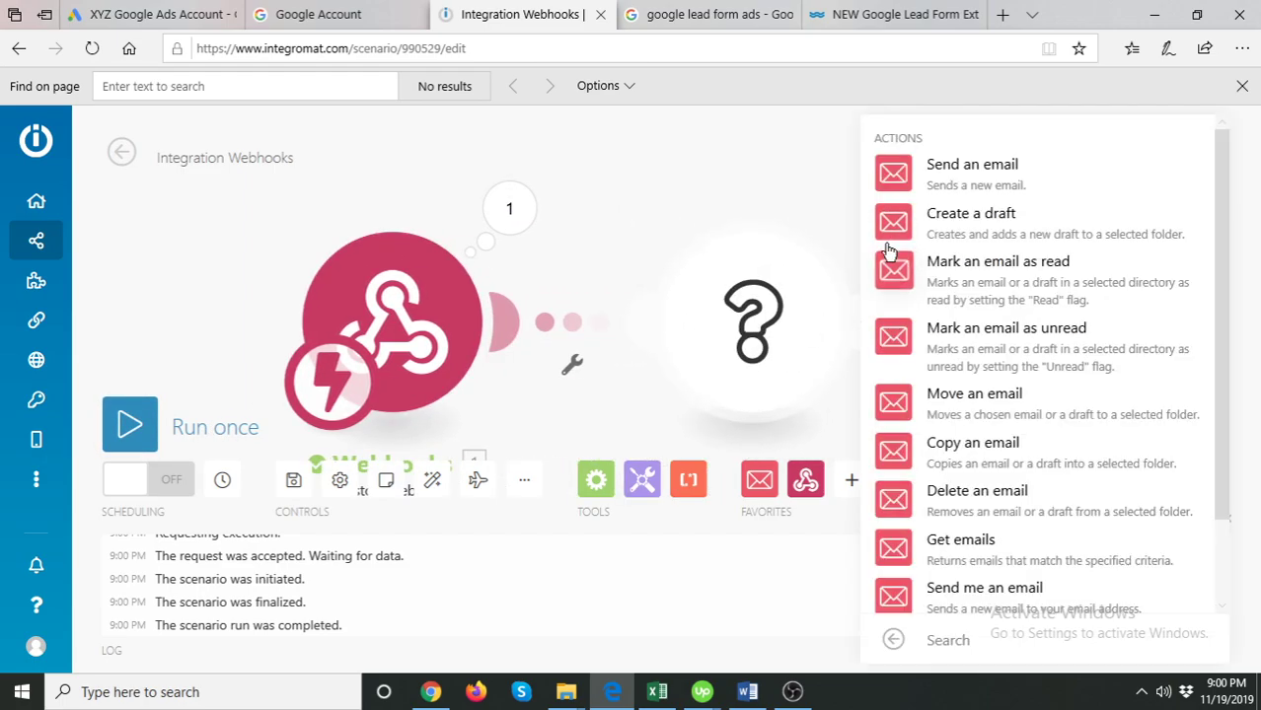
pyautogui.click(977, 172)
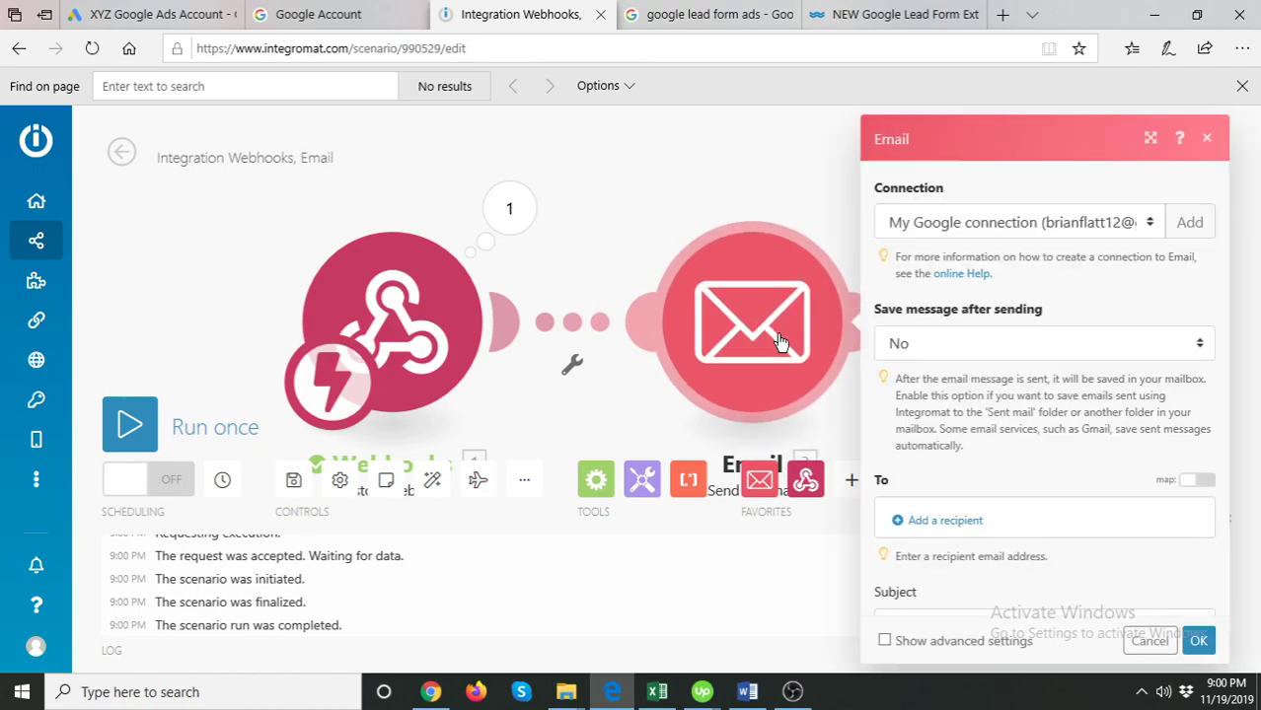
pyautogui.scroll(-4, 986, 442)
pyautogui.scroll(-1, 1002, 400)
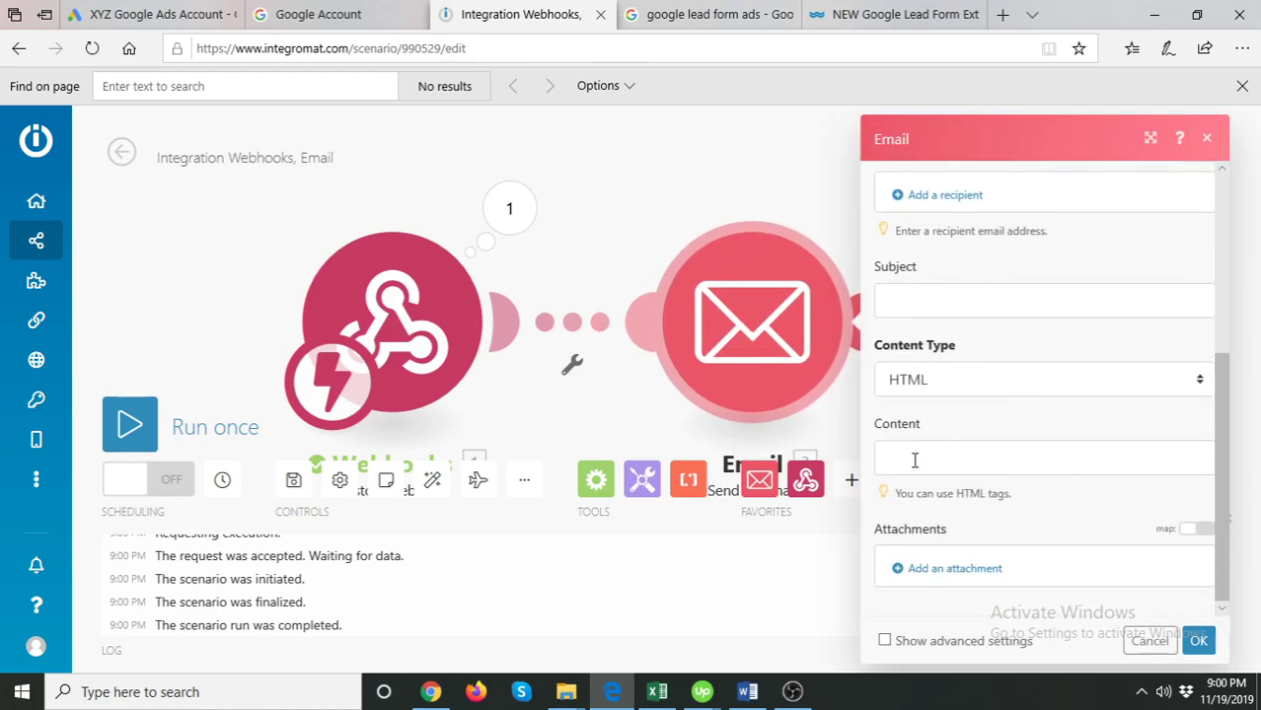
# - Start the email content with 'Name:' mapped to user_column_data[1]: column_name, then a new line
pyautogui.click(914, 457)
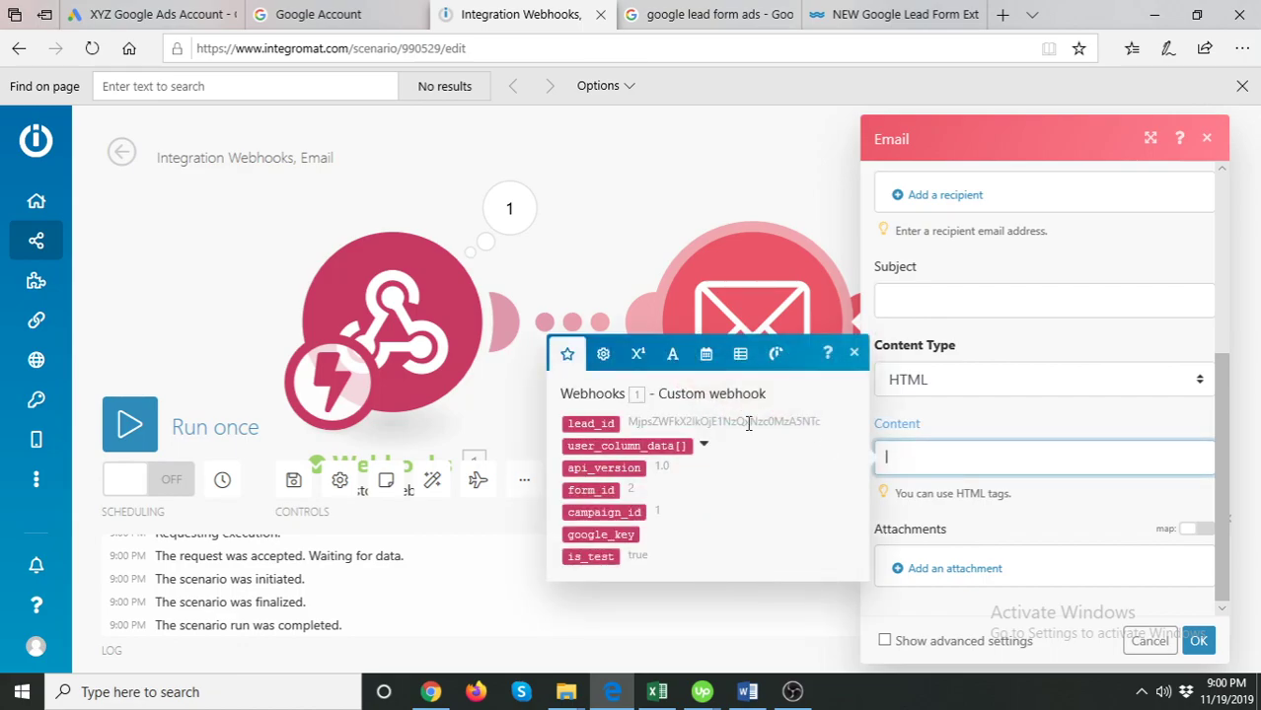
pyautogui.click(703, 448)
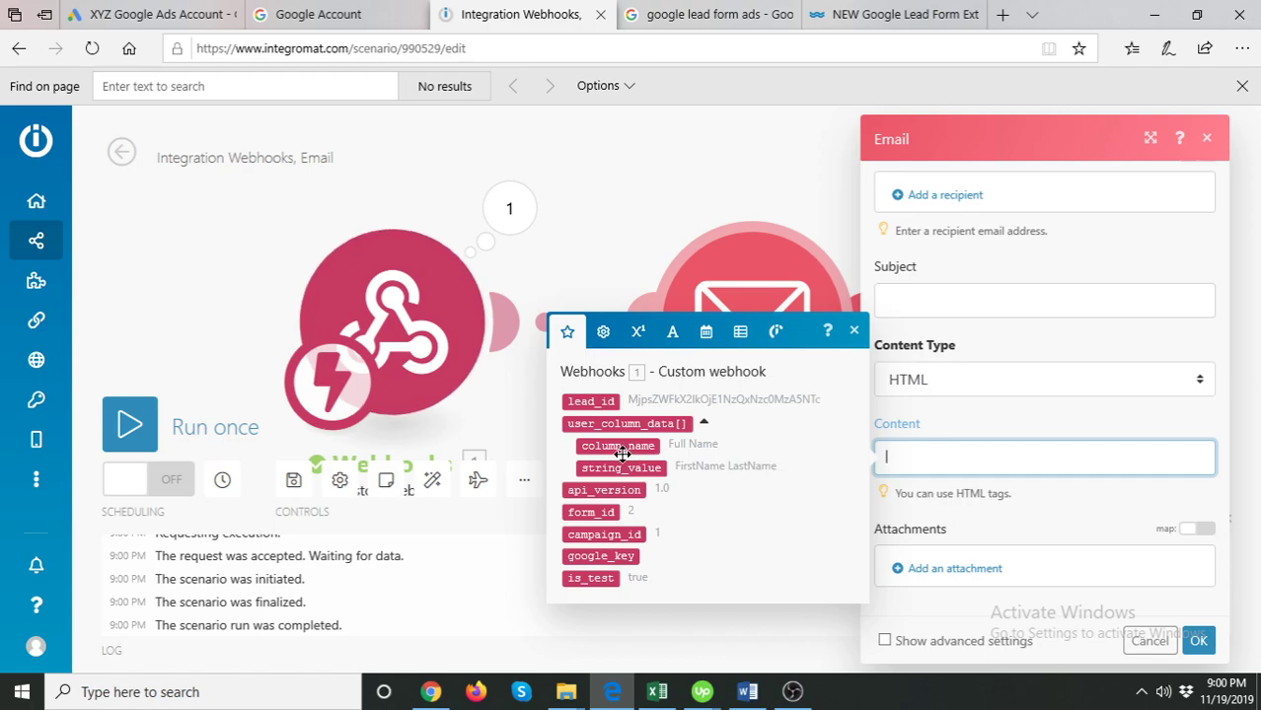
pyautogui.moveTo(623, 451); pyautogui.dragTo(656, 447)
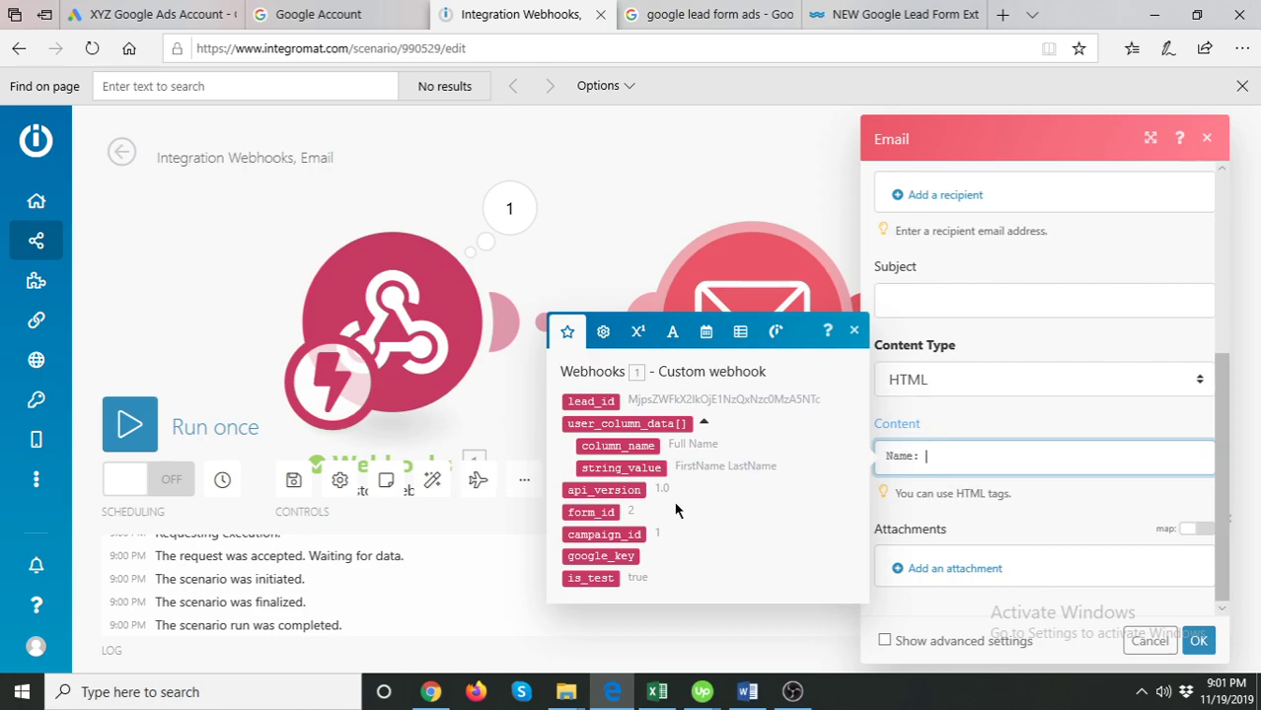
pyautogui.click(640, 445)
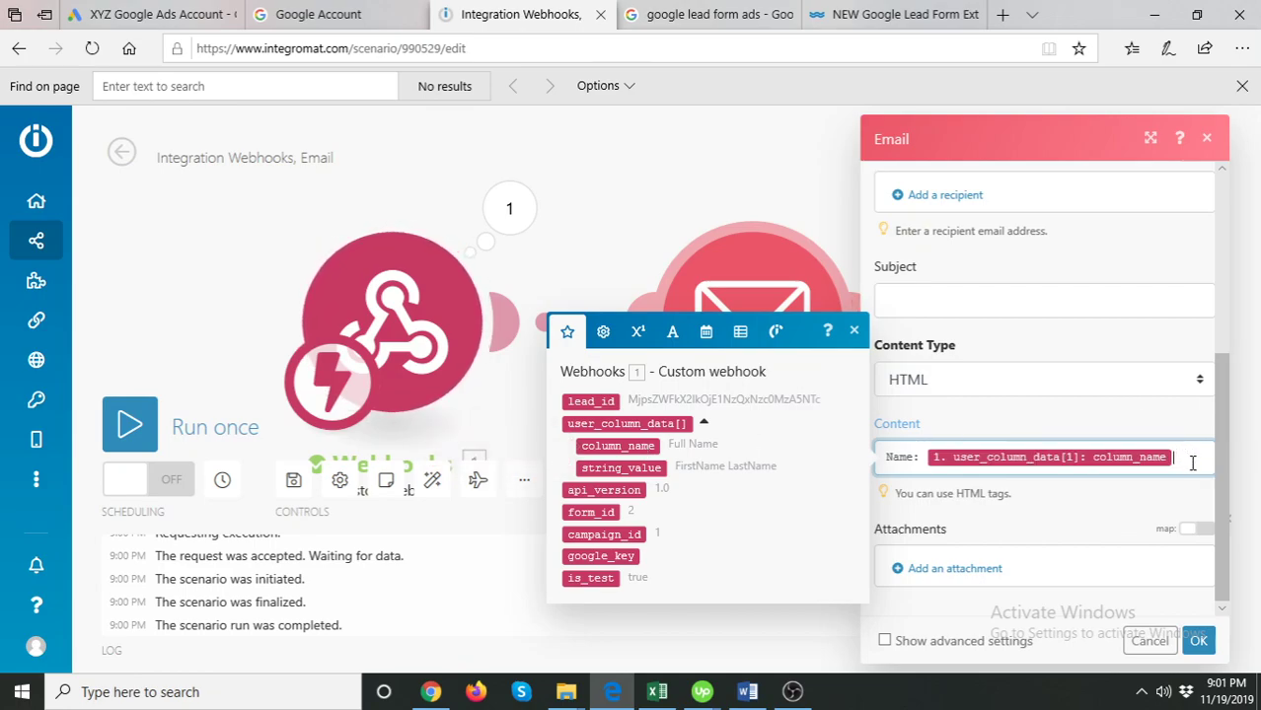
pyautogui.press('Return')
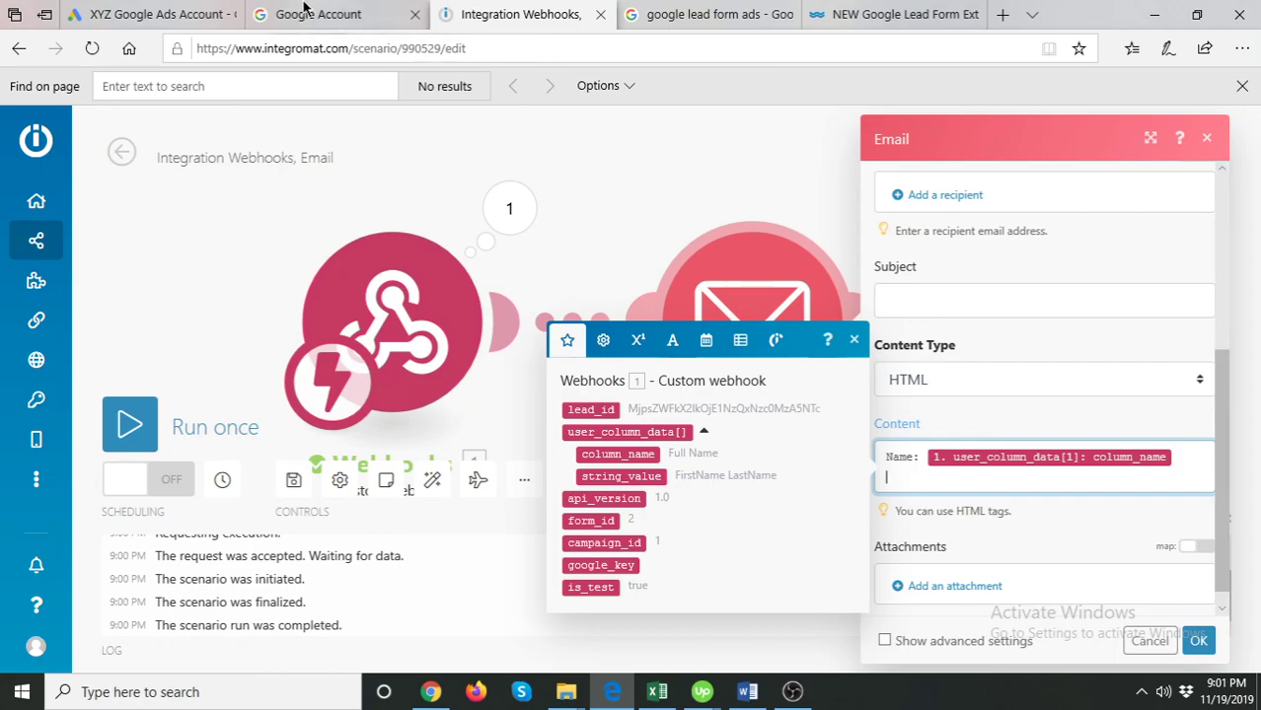
pyautogui.click(187, 14)
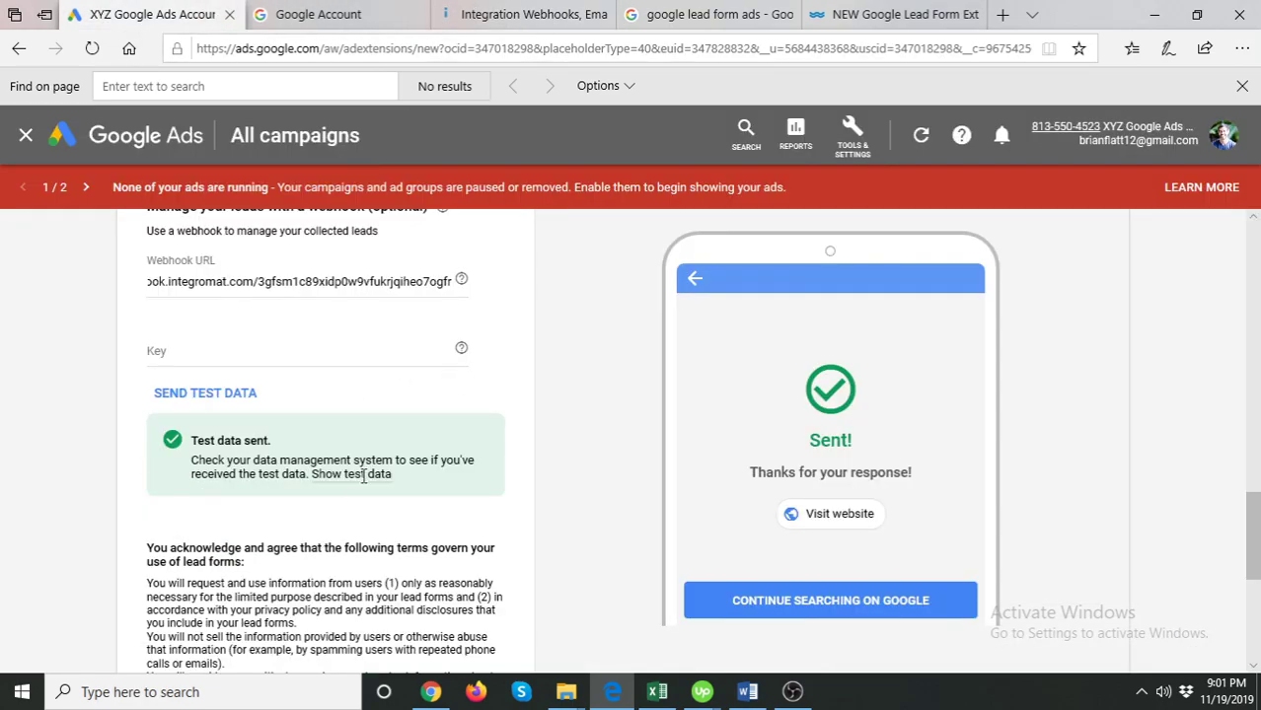
# - Show the sent test data and inspect its Full Name, User Email, User Phone and Postal Code columns
pyautogui.click(366, 474)
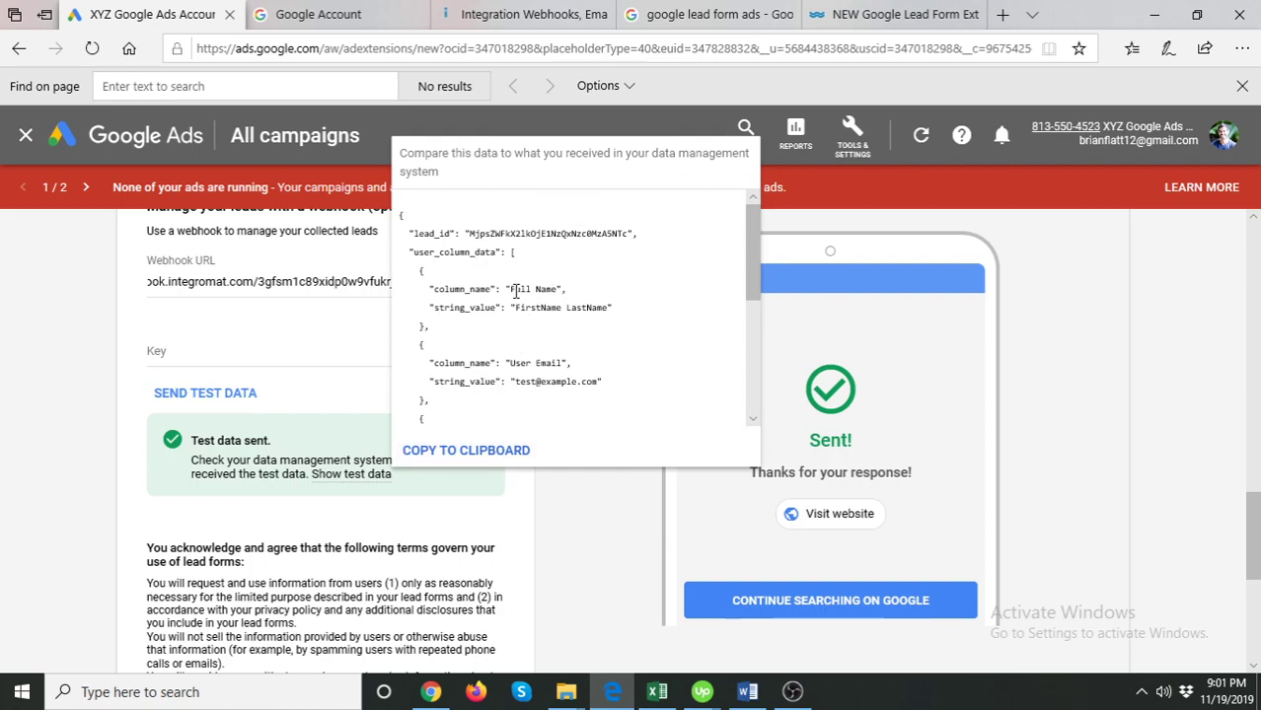
pyautogui.moveTo(510, 289); pyautogui.dragTo(560, 292)
pyautogui.scroll(-1, 566, 352)
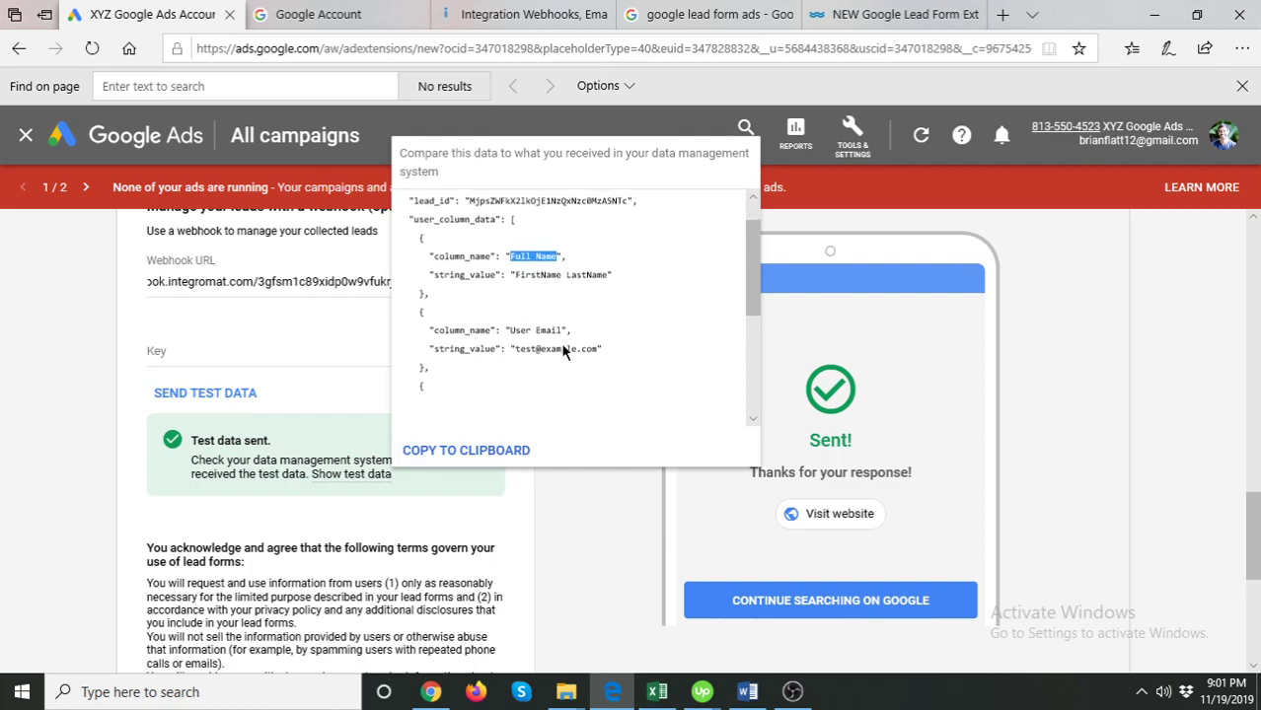
pyautogui.moveTo(510, 328); pyautogui.dragTo(528, 354)
pyautogui.scroll(-1, 578, 341)
pyautogui.scroll(-2, 534, 369)
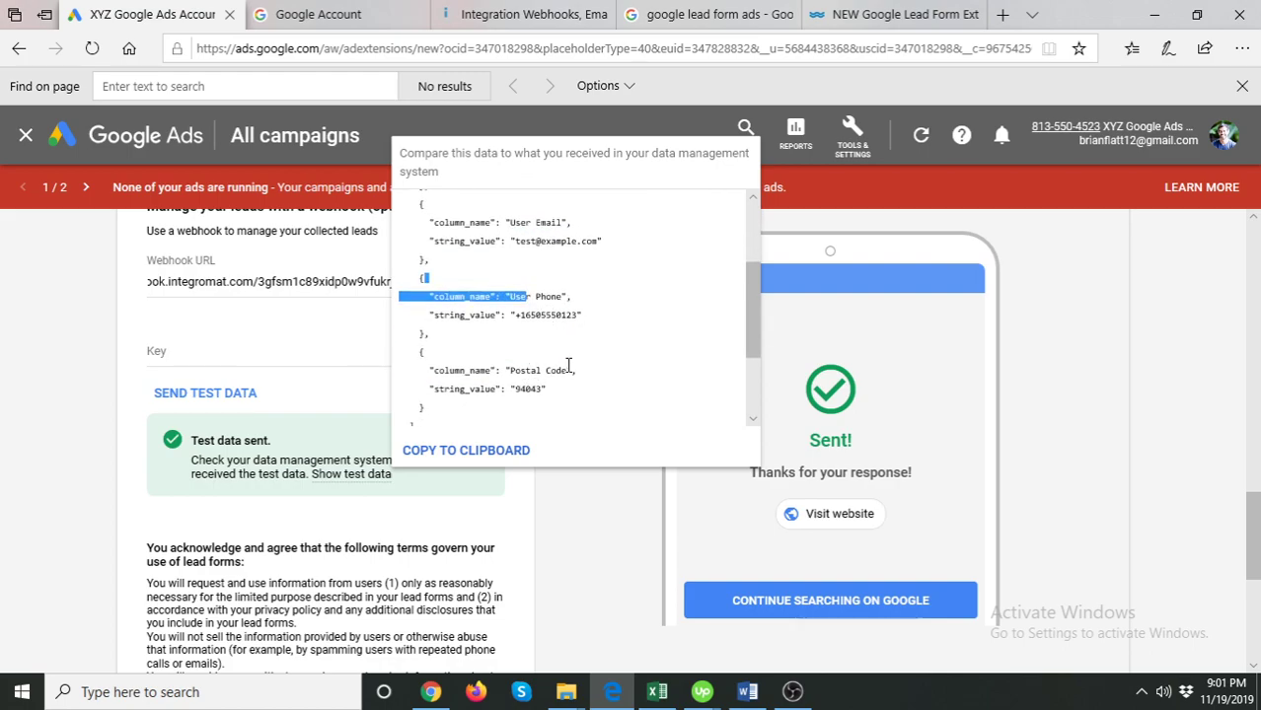
pyautogui.click(367, 12)
pyautogui.click(510, 11)
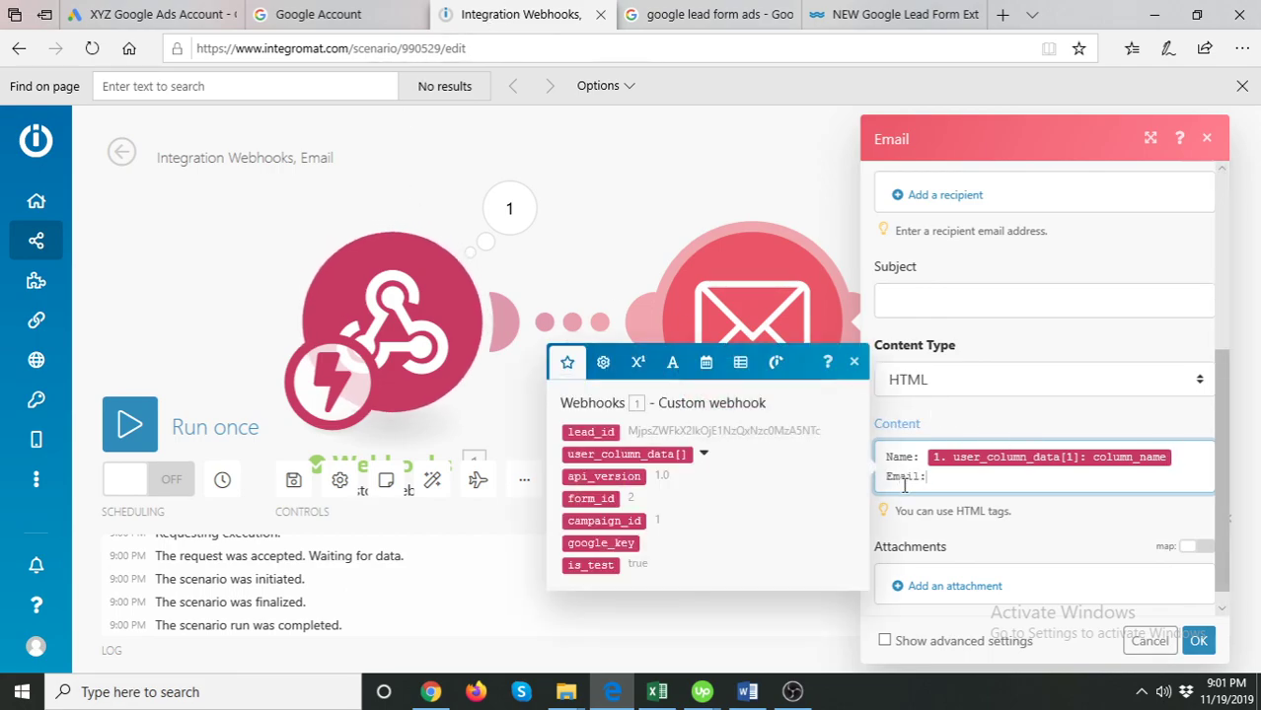
# - Insert a user_column_data field on the Email line and set its item to 2
pyautogui.click(704, 459)
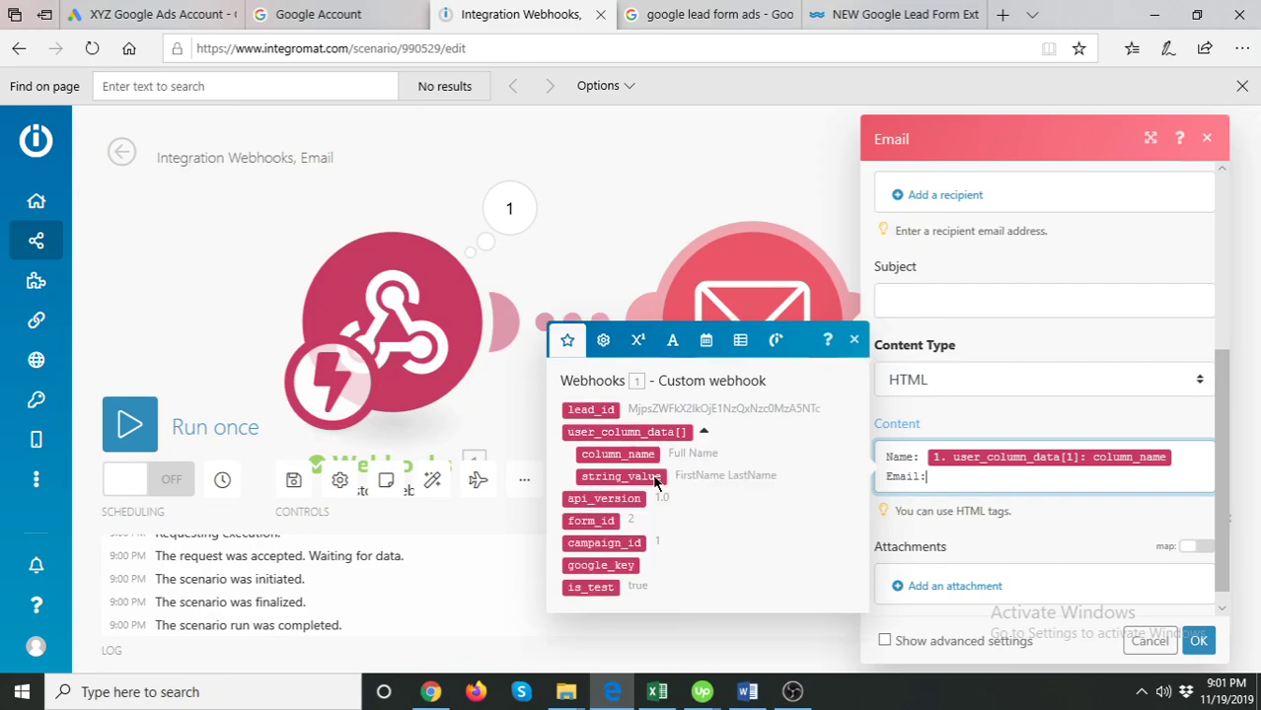
pyautogui.click(617, 455)
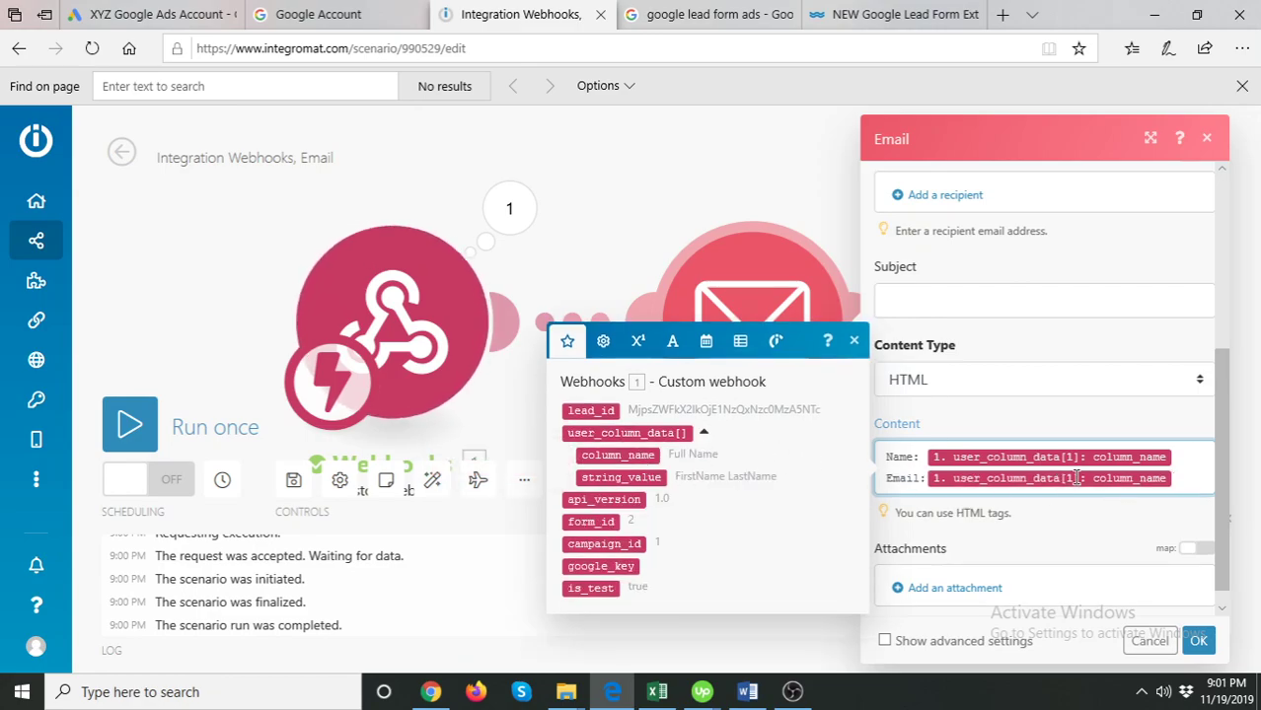
pyautogui.moveTo(1085, 457)
pyautogui.click(1115, 436)
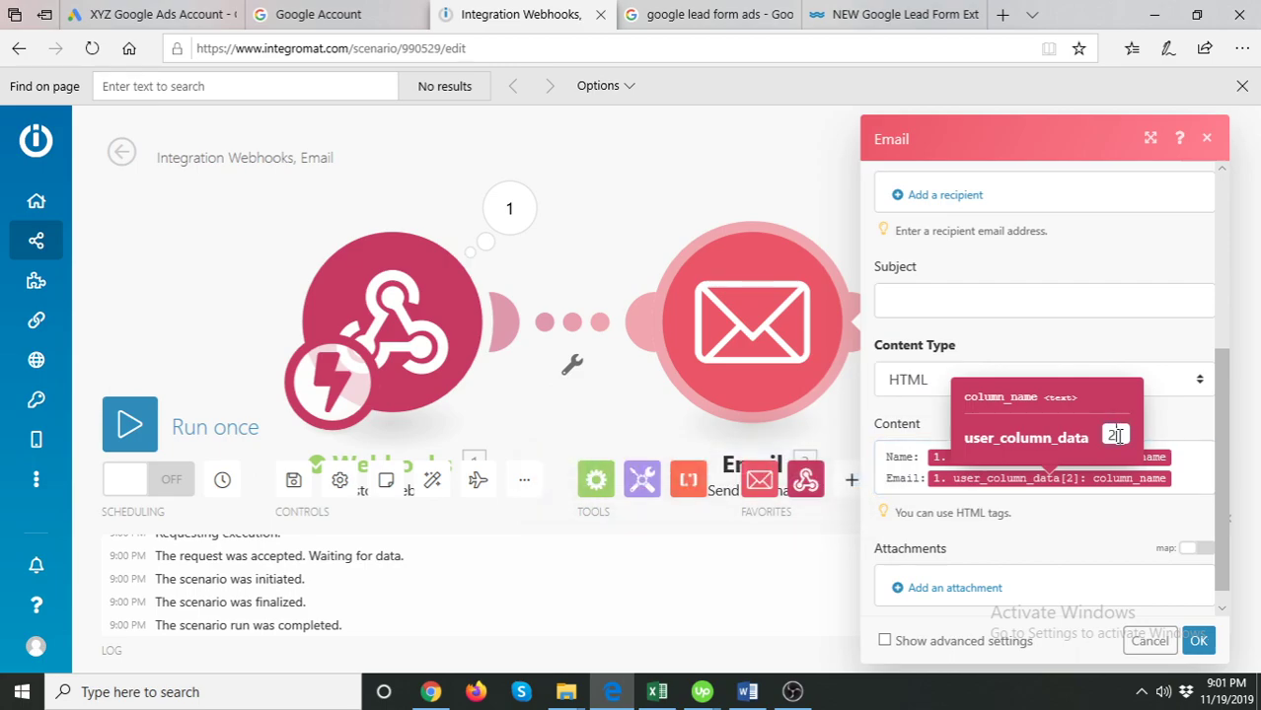
pyautogui.click(1187, 480)
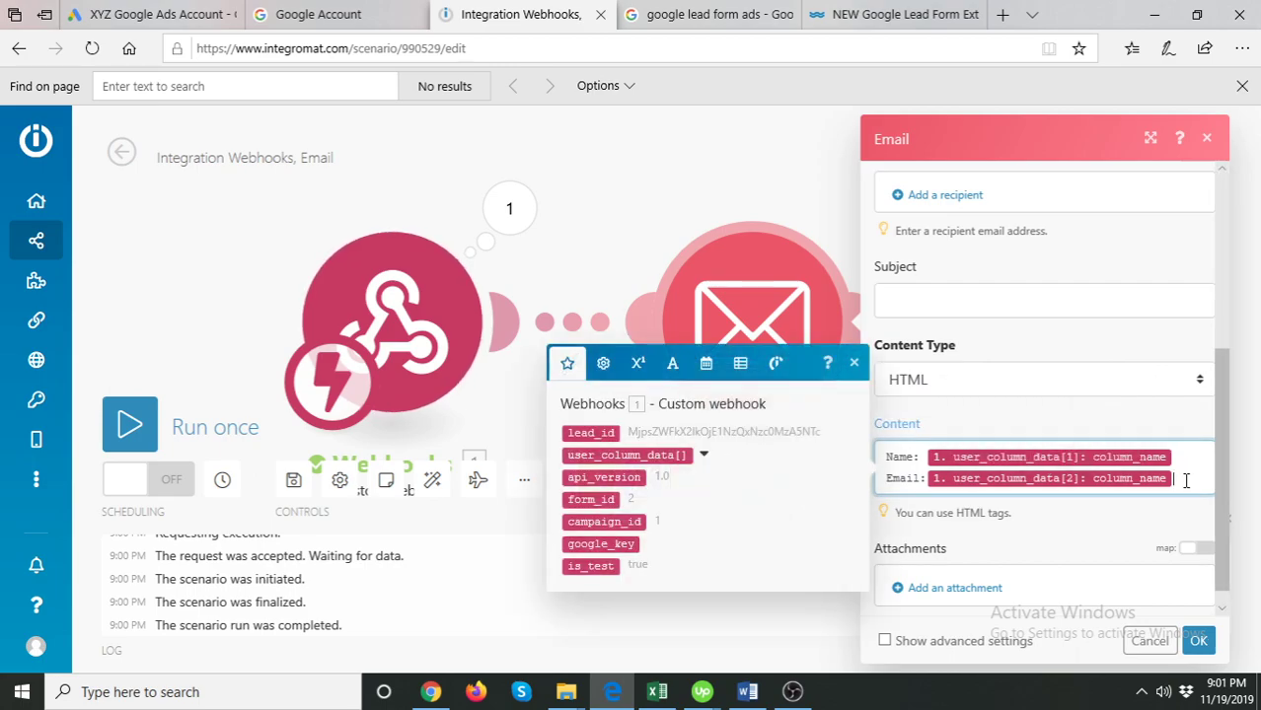
# - Replace the Name line's column_name token with user_column_data[1]: string_value
pyautogui.click(703, 455)
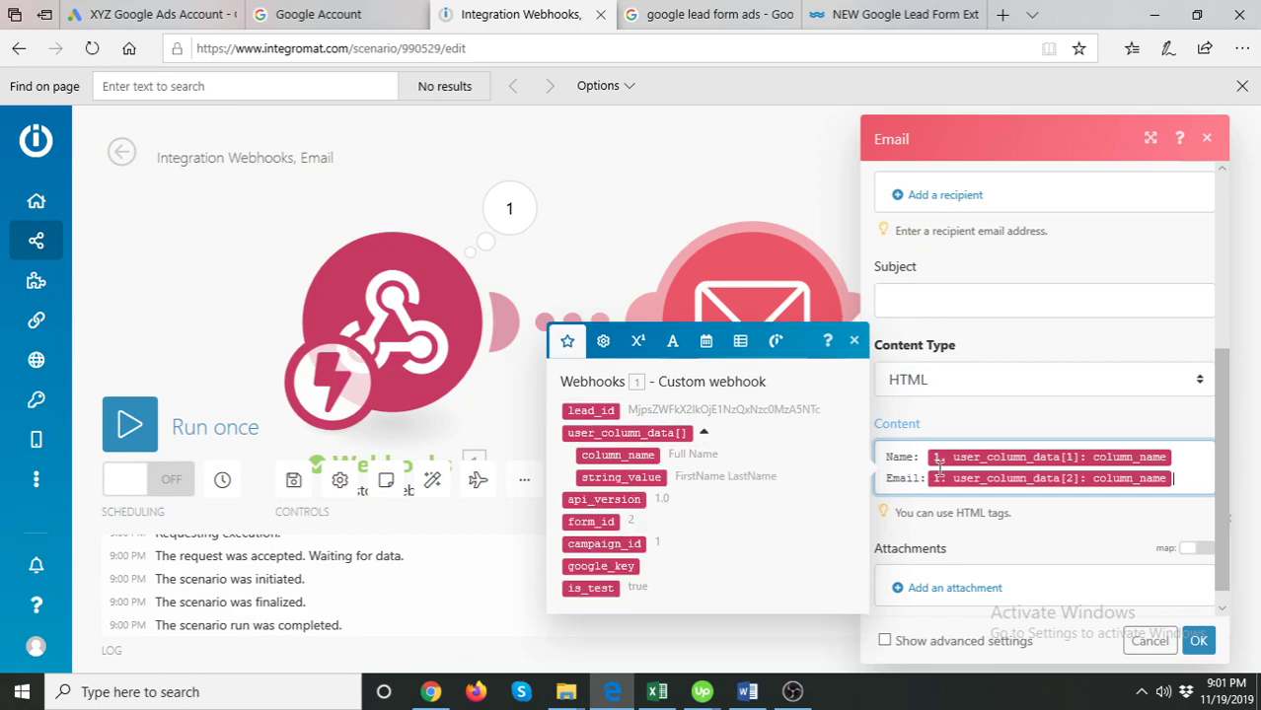
pyautogui.click(1182, 451)
pyautogui.press('BackSpace')
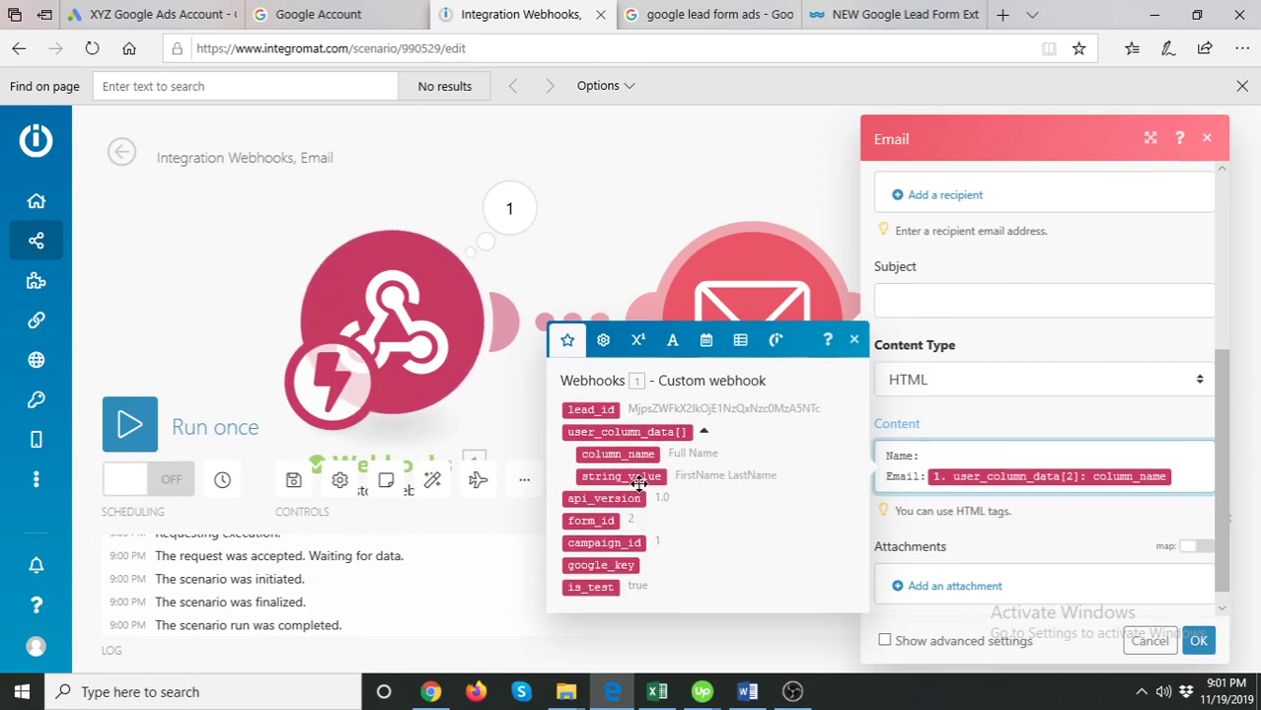
pyautogui.click(639, 478)
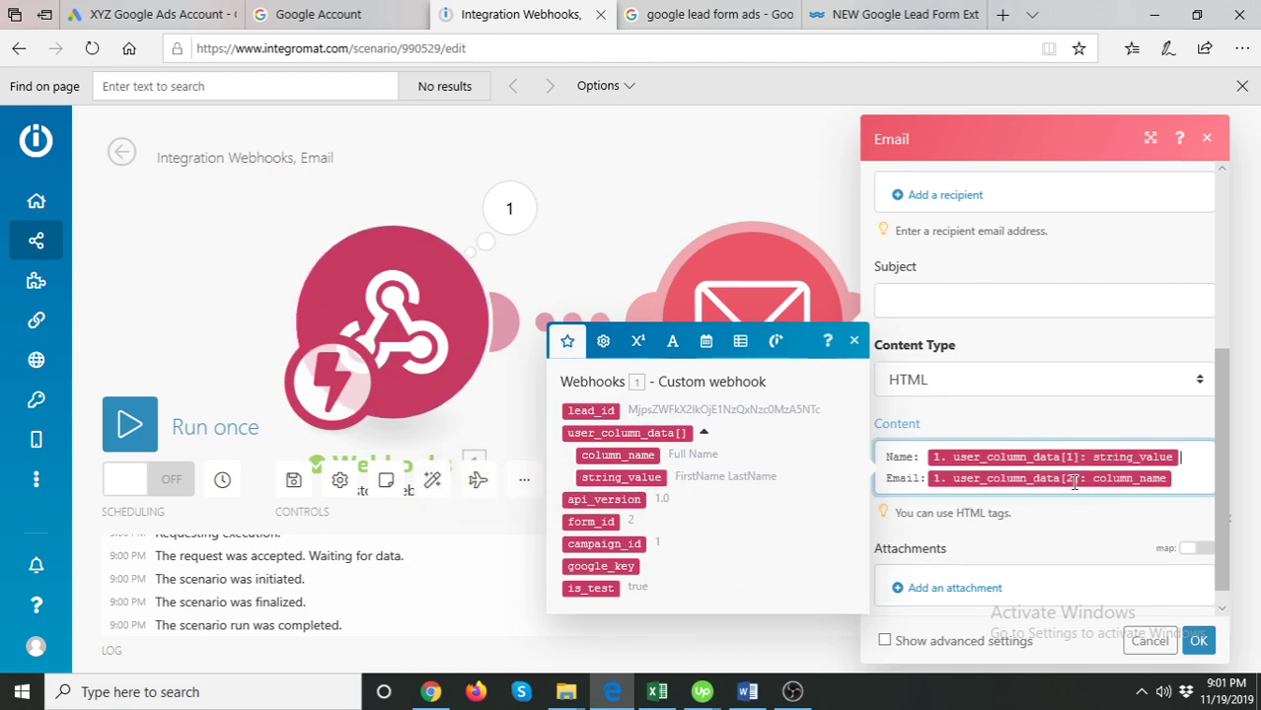
pyautogui.write('2')
# - Replace the Email line's token with user_column_data[2]: string_value
pyautogui.click(1186, 481)
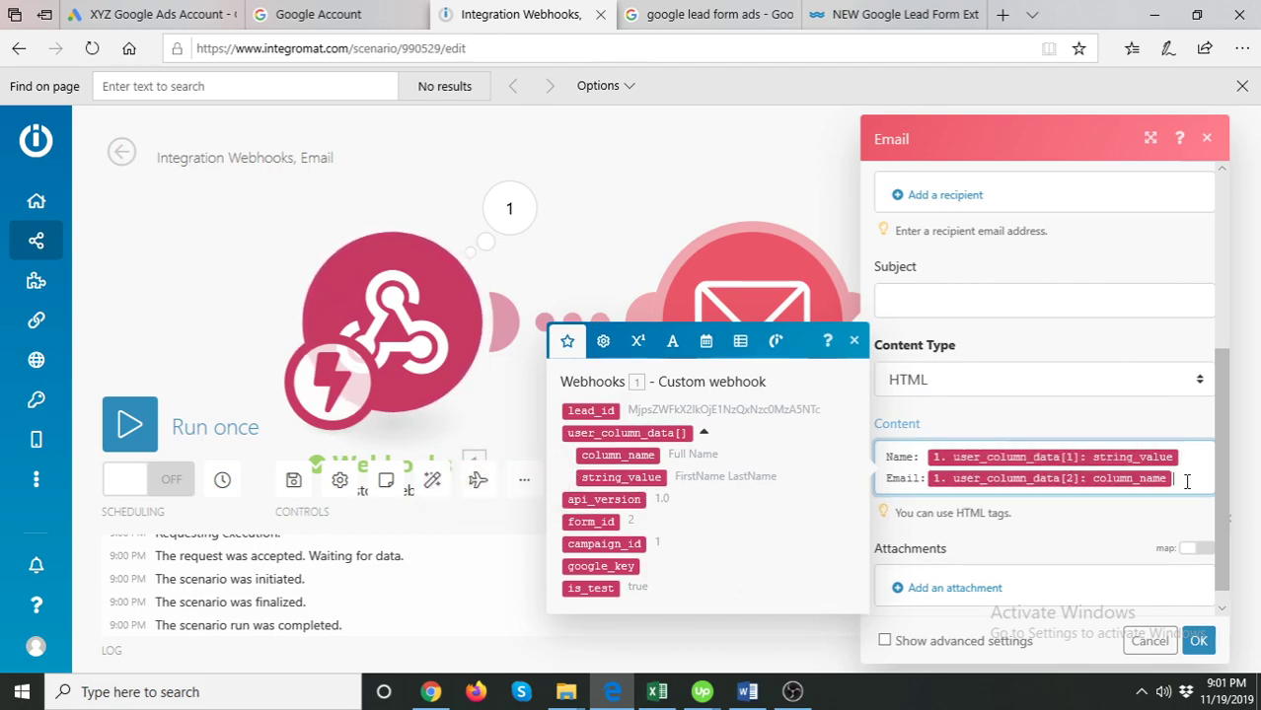
pyautogui.press('BackSpace')
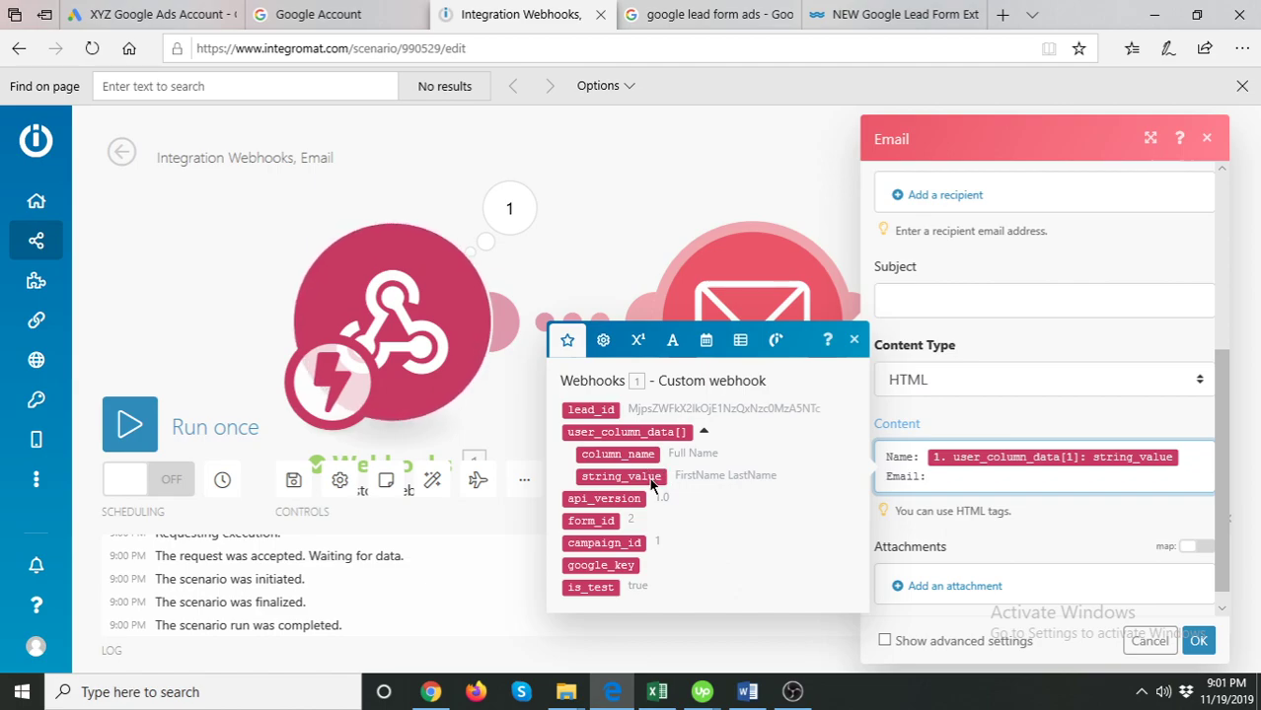
pyautogui.click(621, 477)
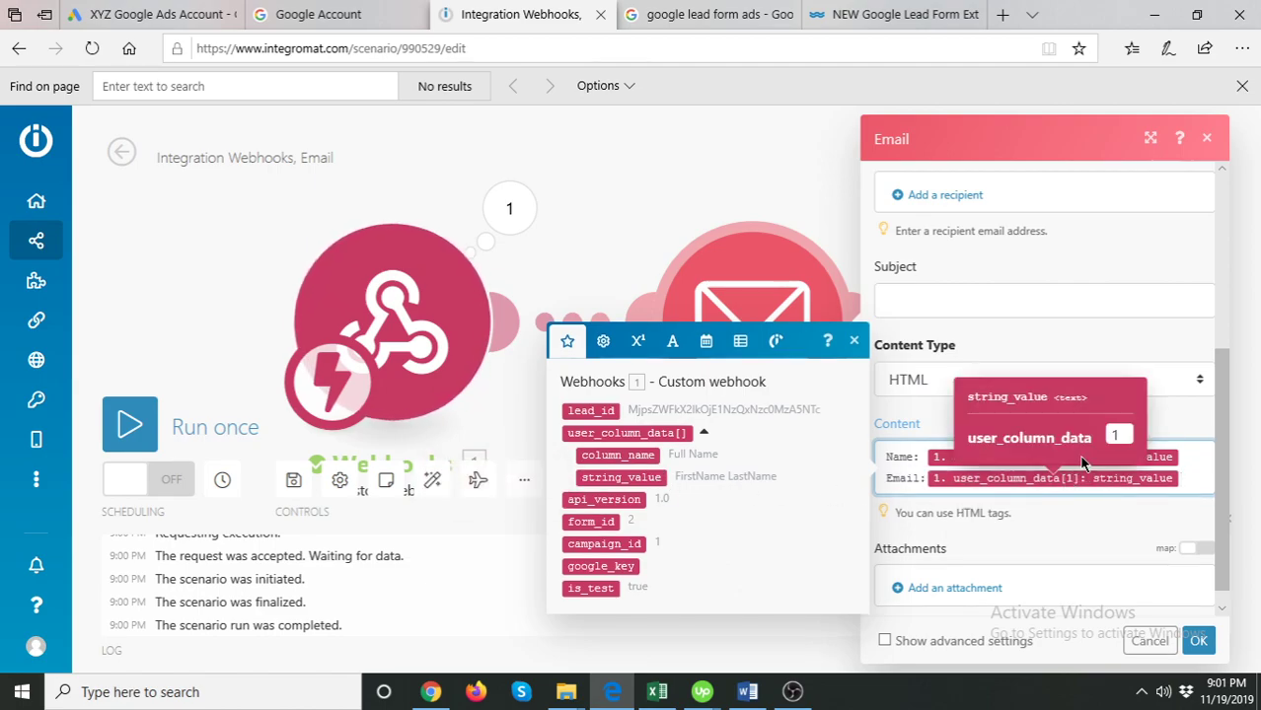
pyautogui.click(1118, 432)
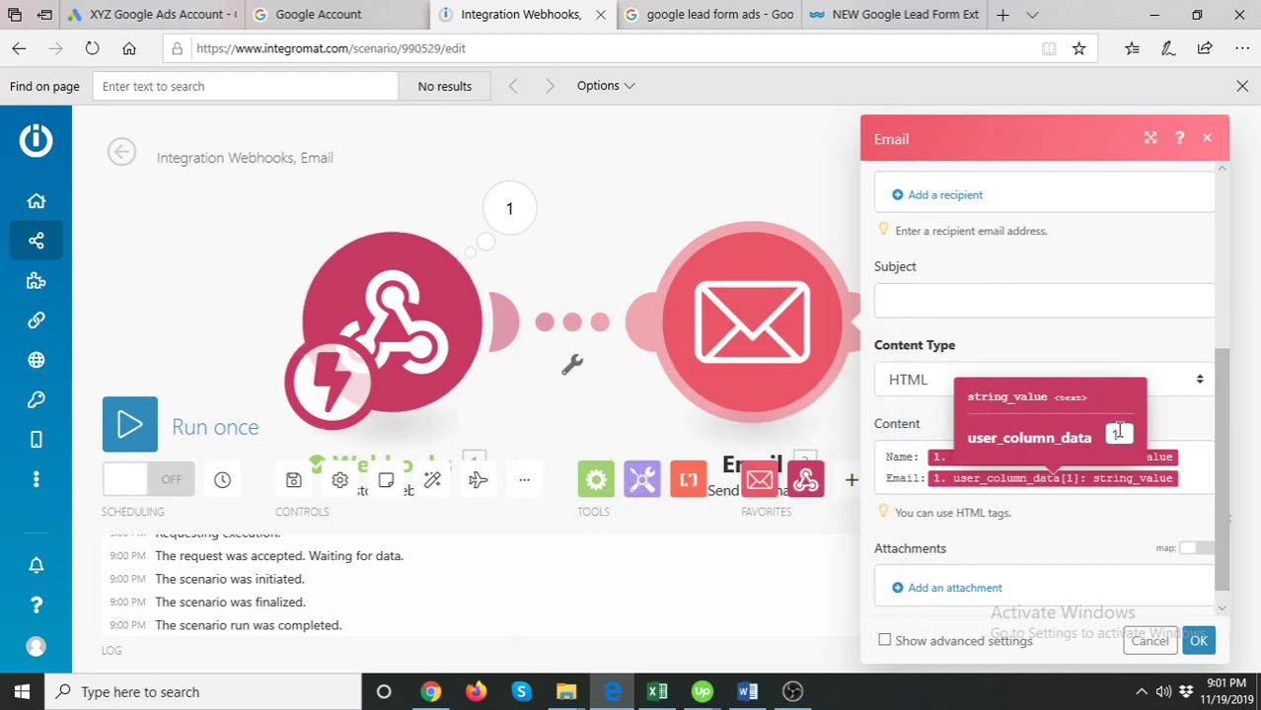
pyautogui.write('2')
pyautogui.click(1195, 479)
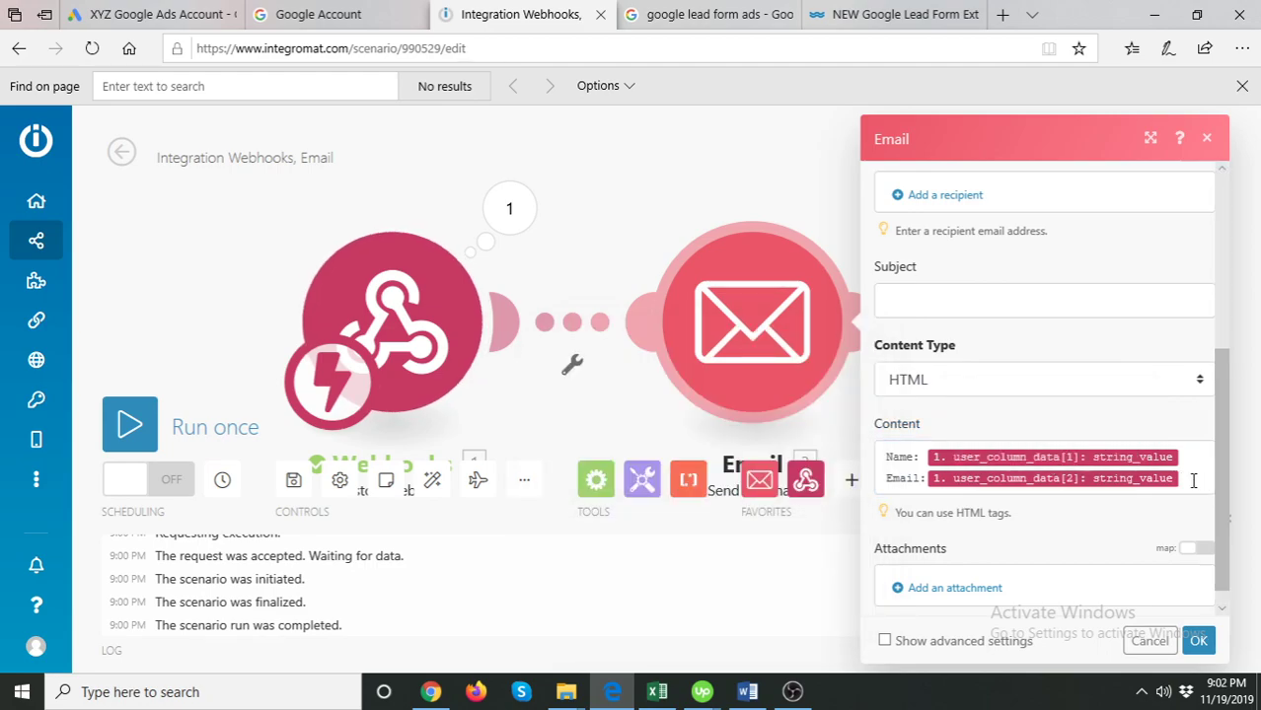
# - Add a 'Phone:' line mapped to user_column_data[3]: string_value
pyautogui.press('Return')
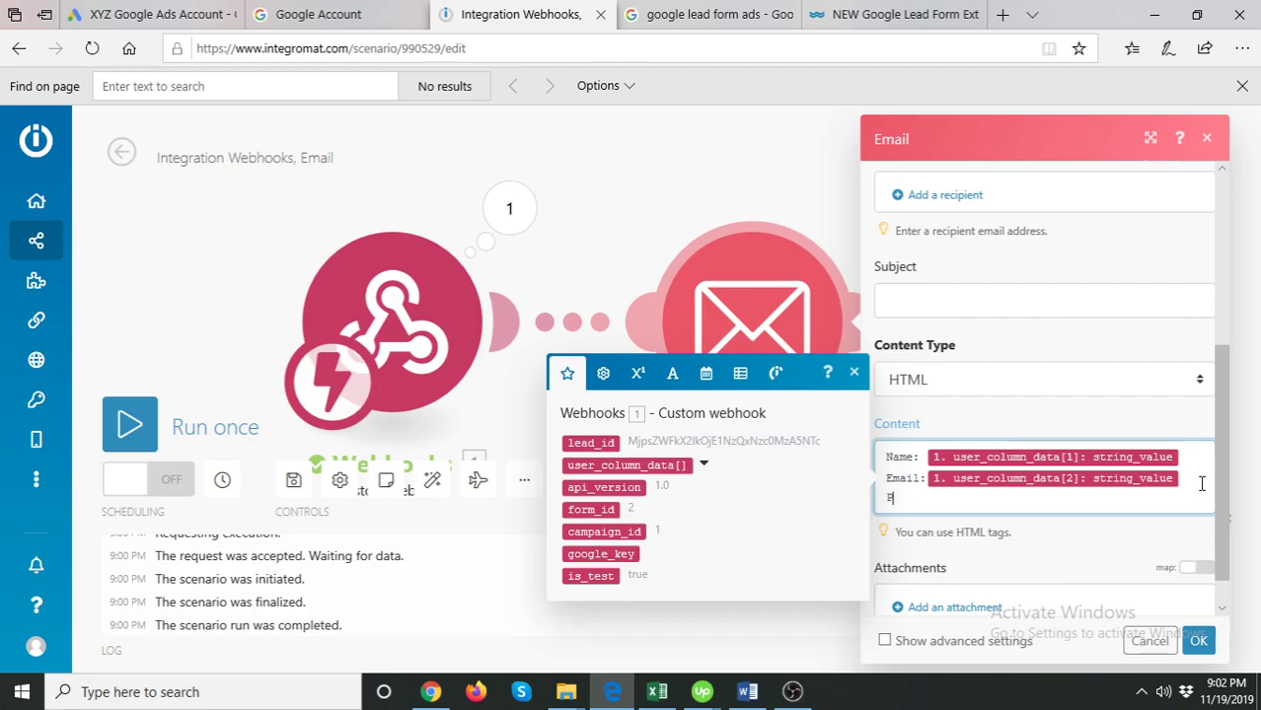
pyautogui.write('Phone:')
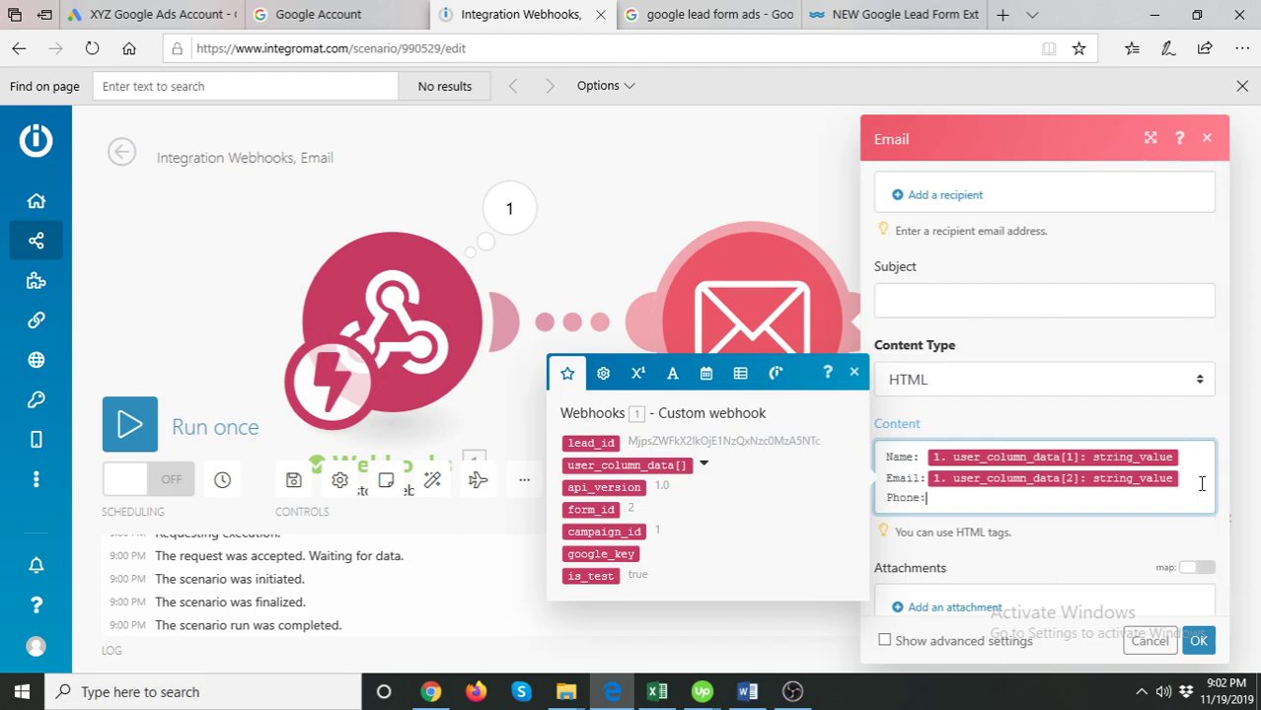
pyautogui.click(704, 464)
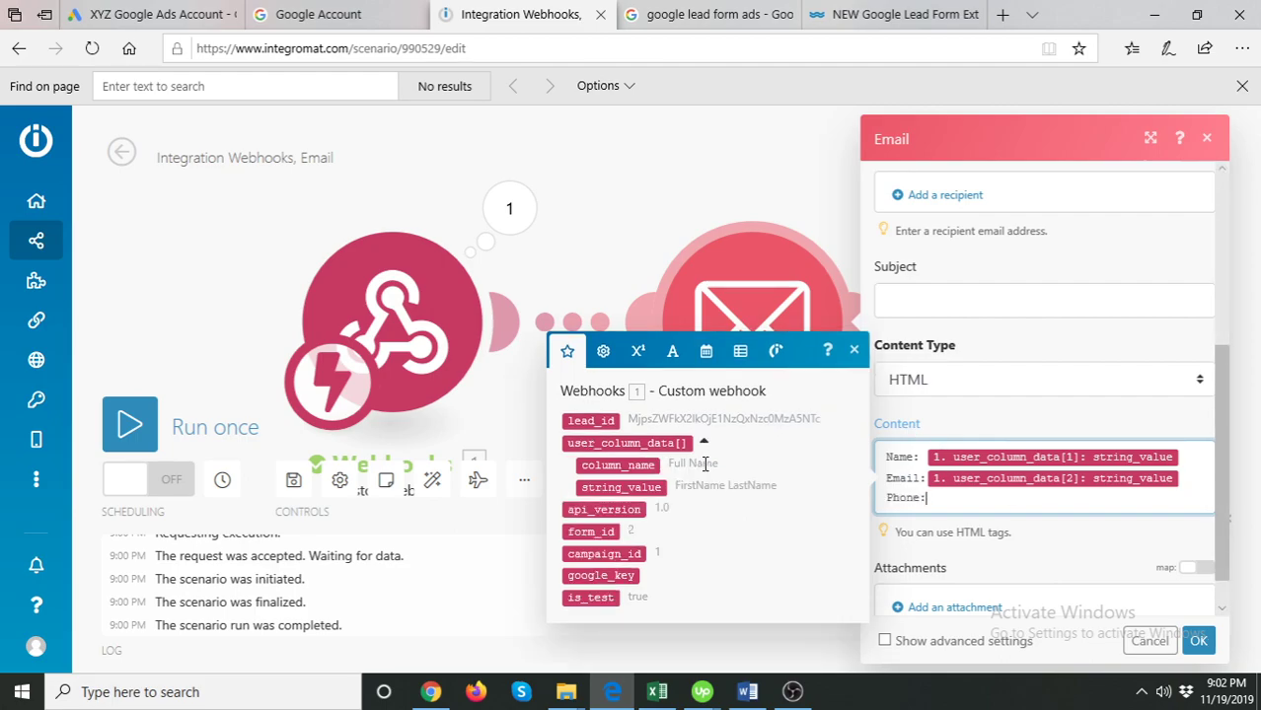
pyautogui.click(646, 487)
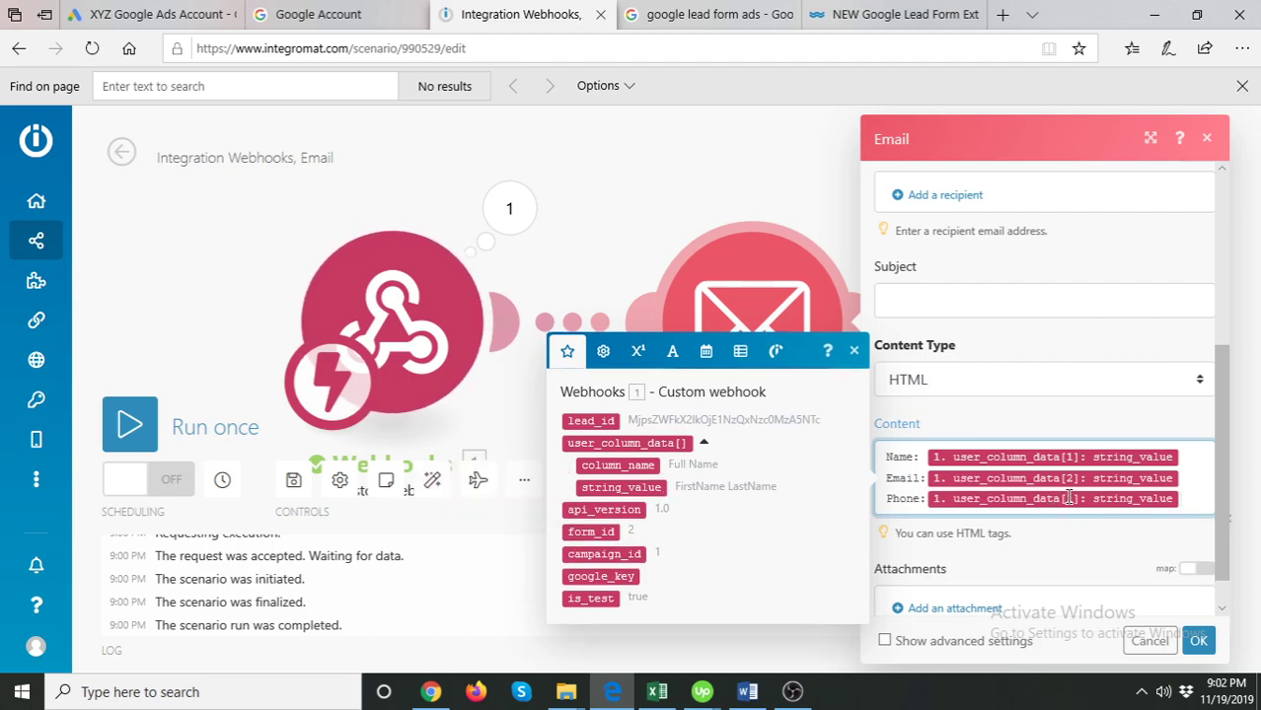
pyautogui.click(1090, 499)
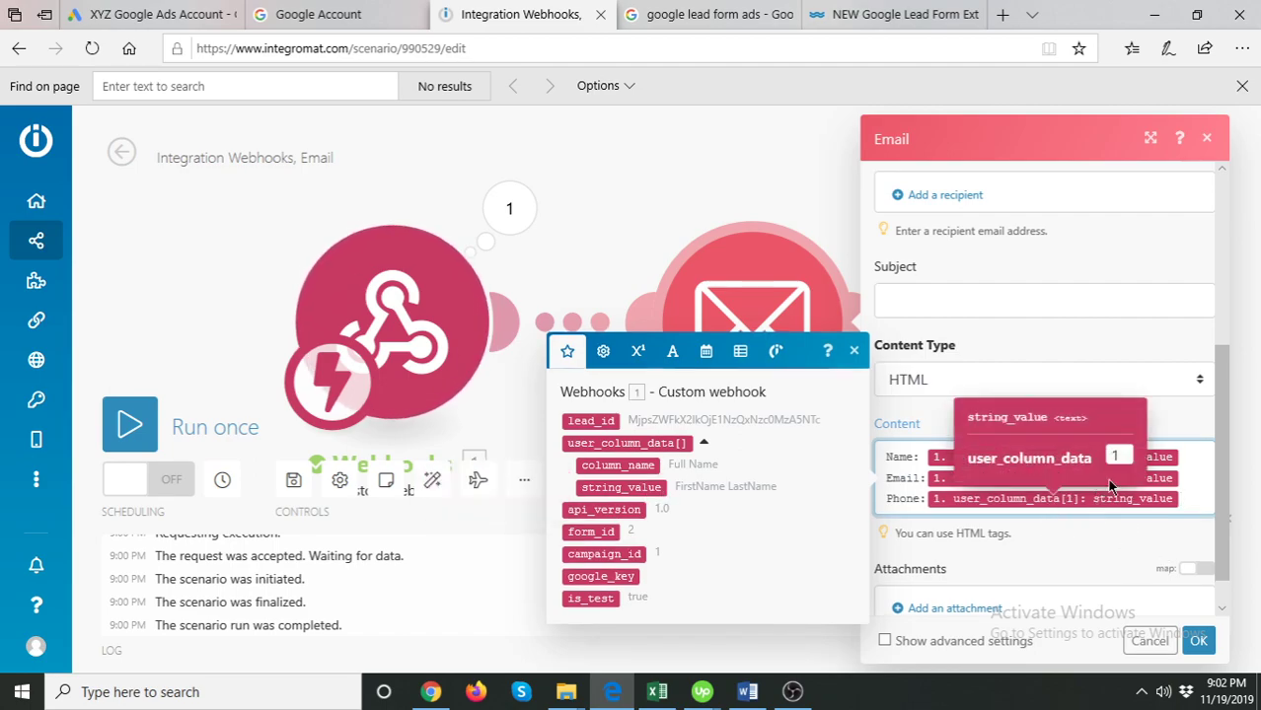
pyautogui.click(1122, 457)
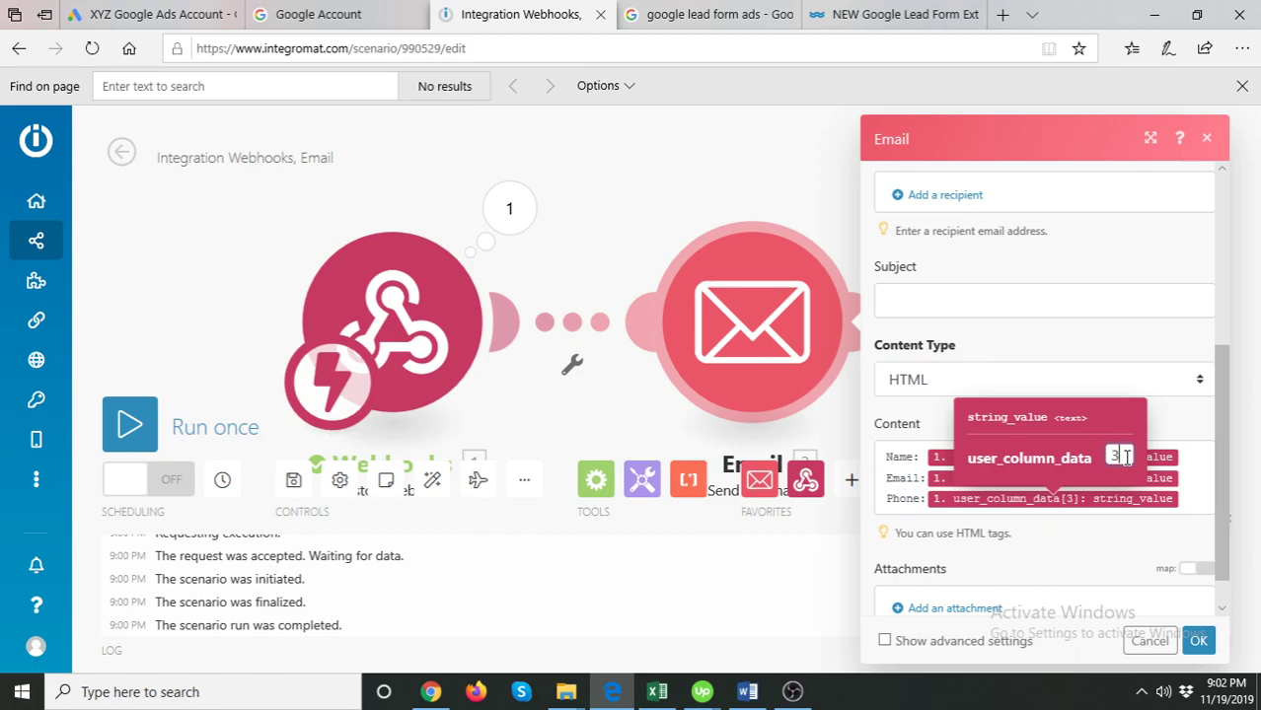
pyautogui.write('3')
pyautogui.click(1184, 497)
# - Add a 'Postal Code:' line mapped to user_column_data[4]: string_value
pyautogui.press('Return')
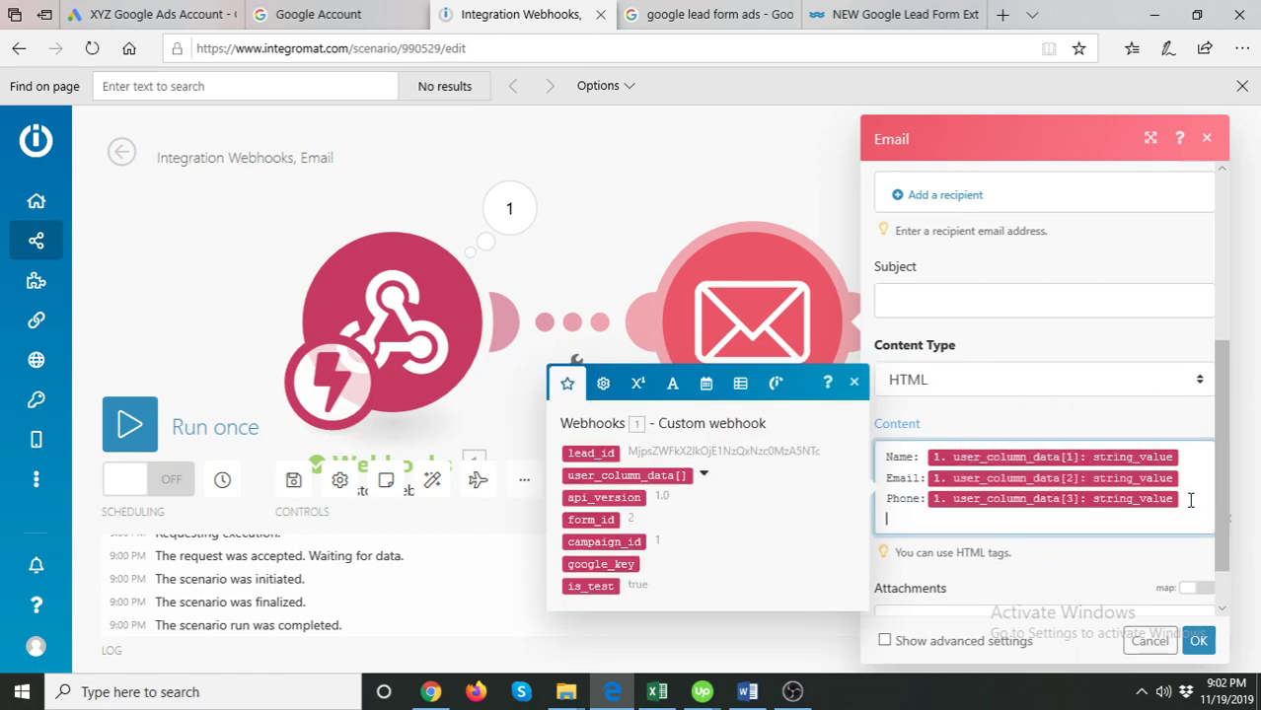
pyautogui.write('Postal Code:')
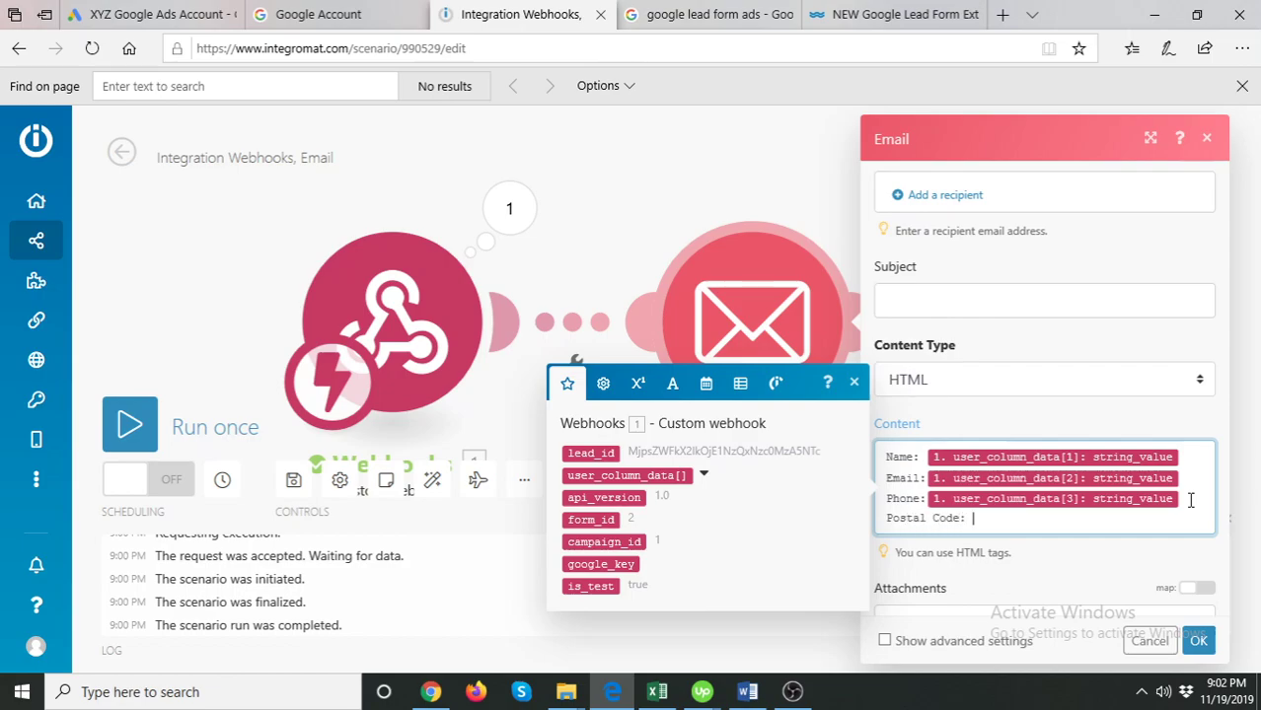
pyautogui.click(704, 474)
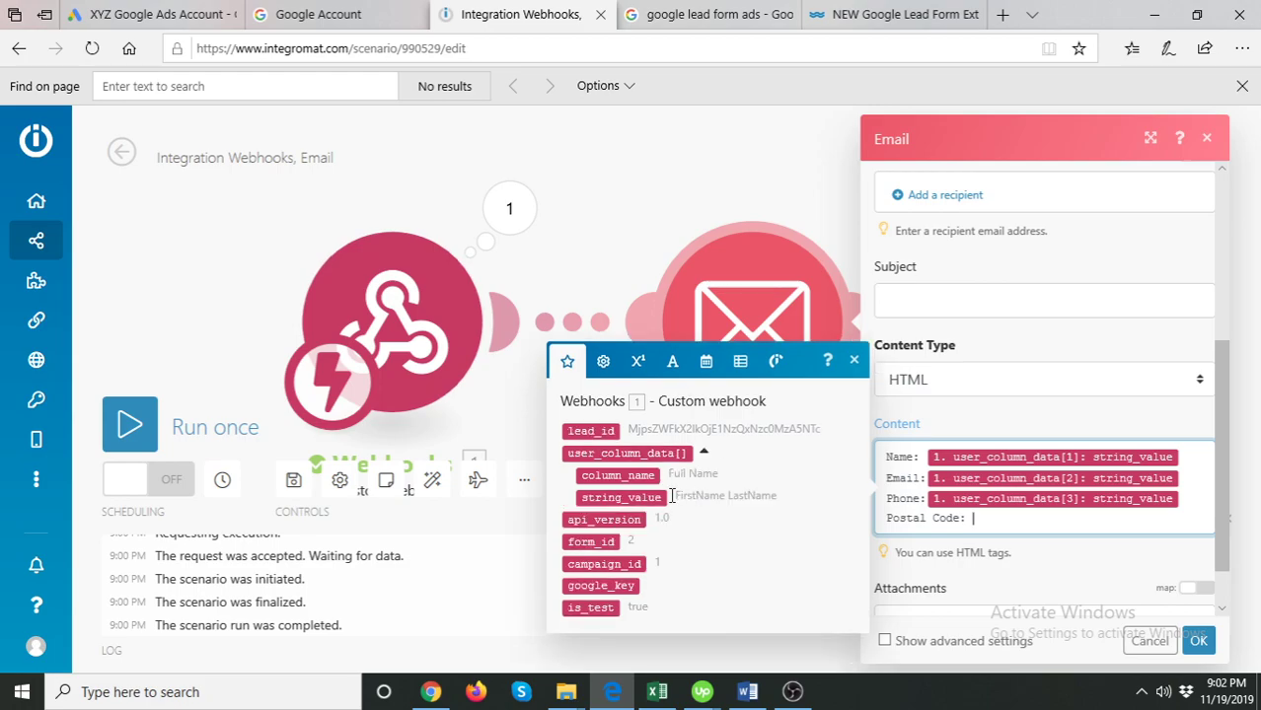
pyautogui.click(636, 498)
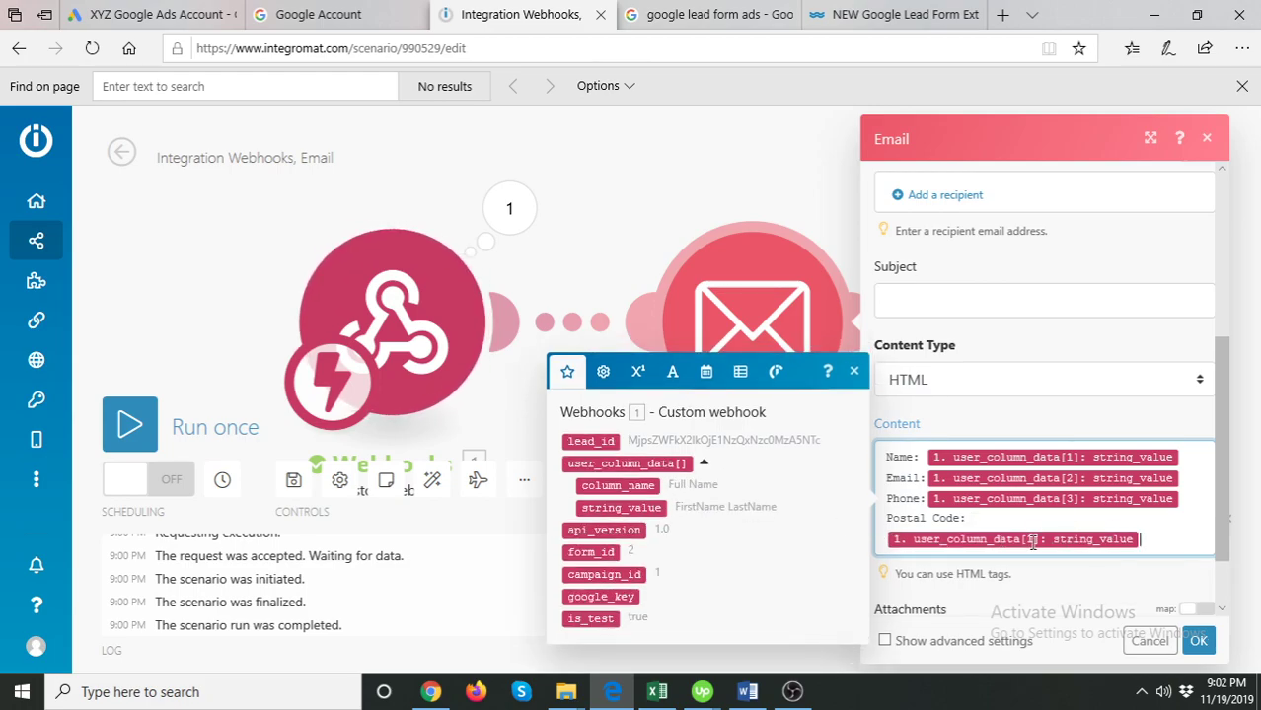
pyautogui.click(1033, 541)
pyautogui.click(1081, 496)
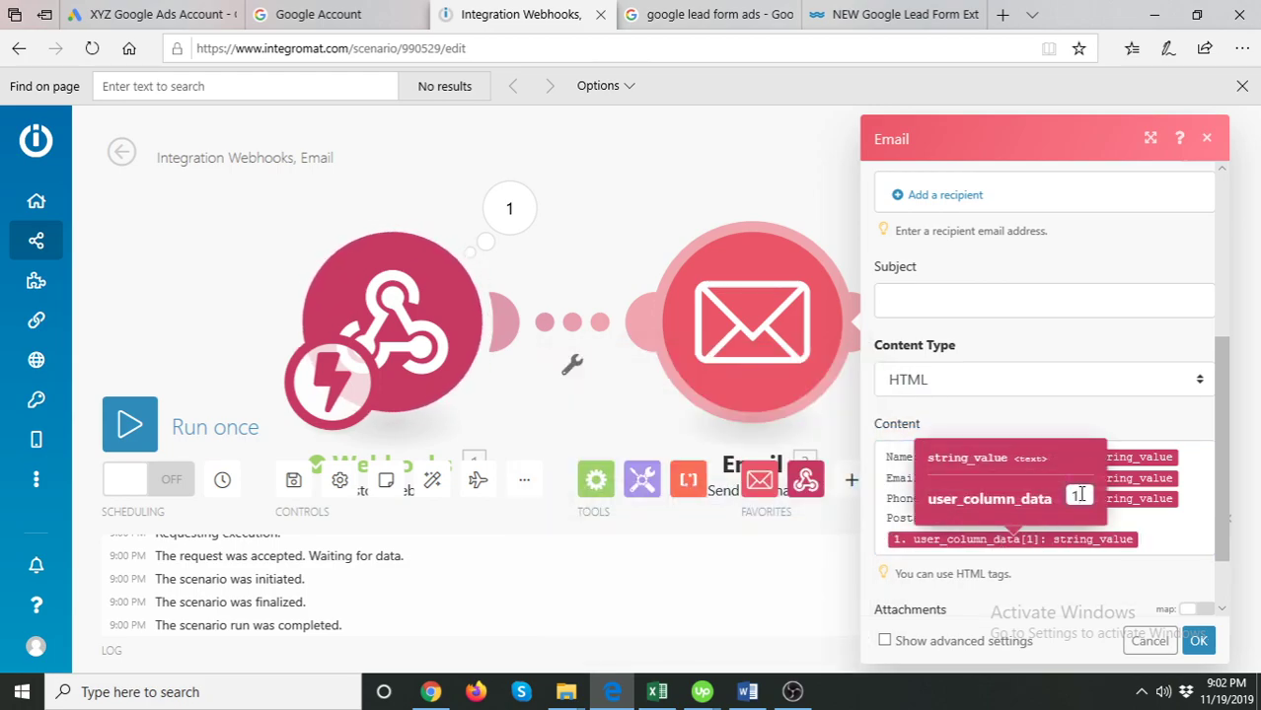
pyautogui.write('4')
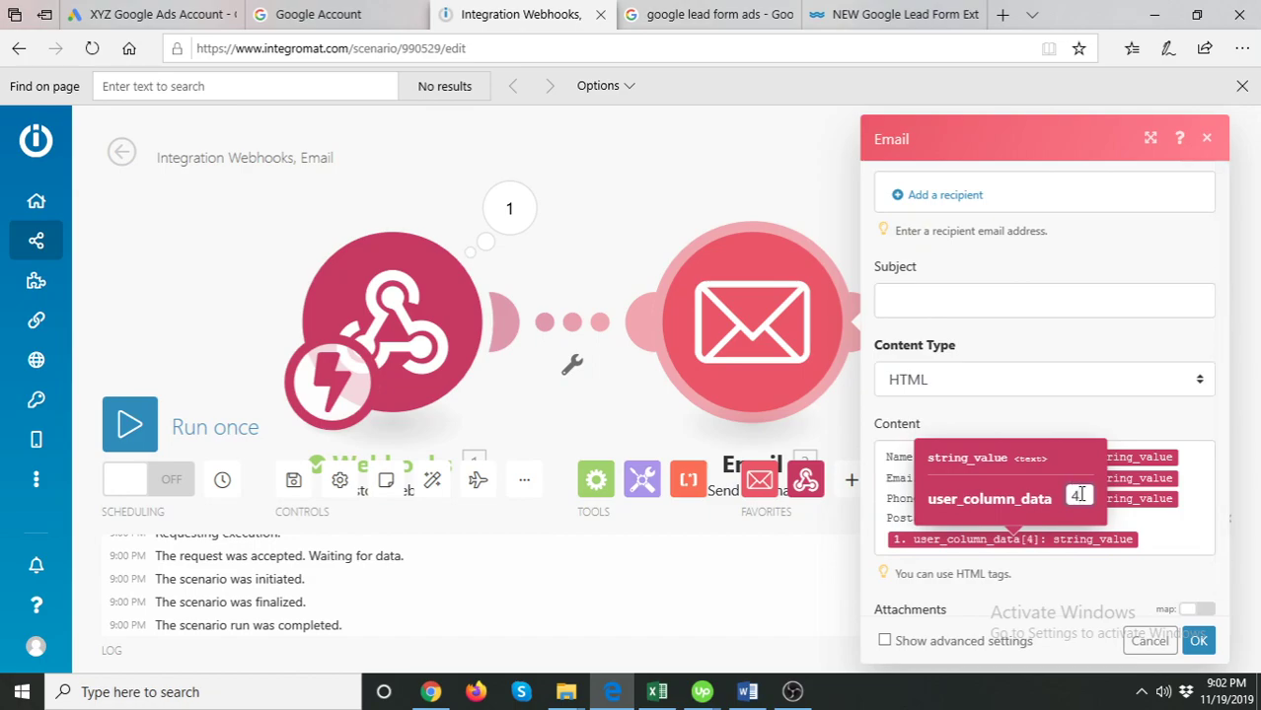
pyautogui.click(1050, 392)
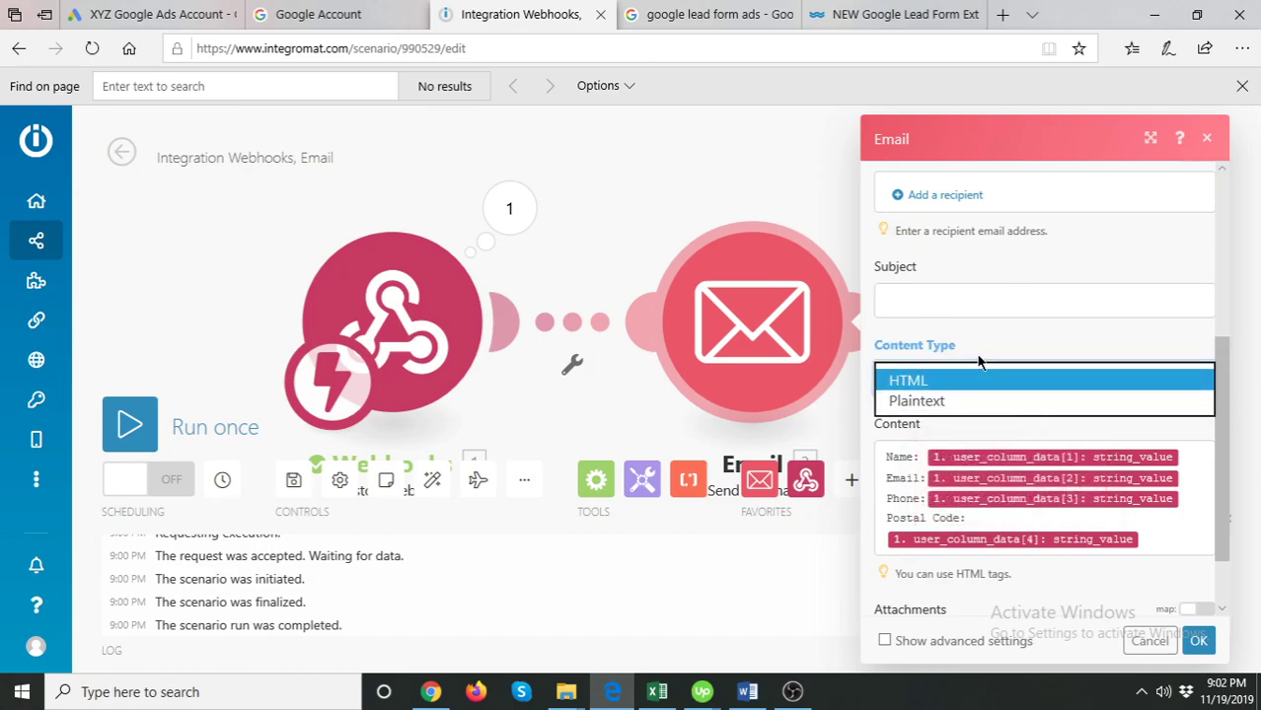
# - Keep HTML content type and add a placeholder recipient e-mail address to the To list
pyautogui.click(945, 195)
pyautogui.click(942, 196)
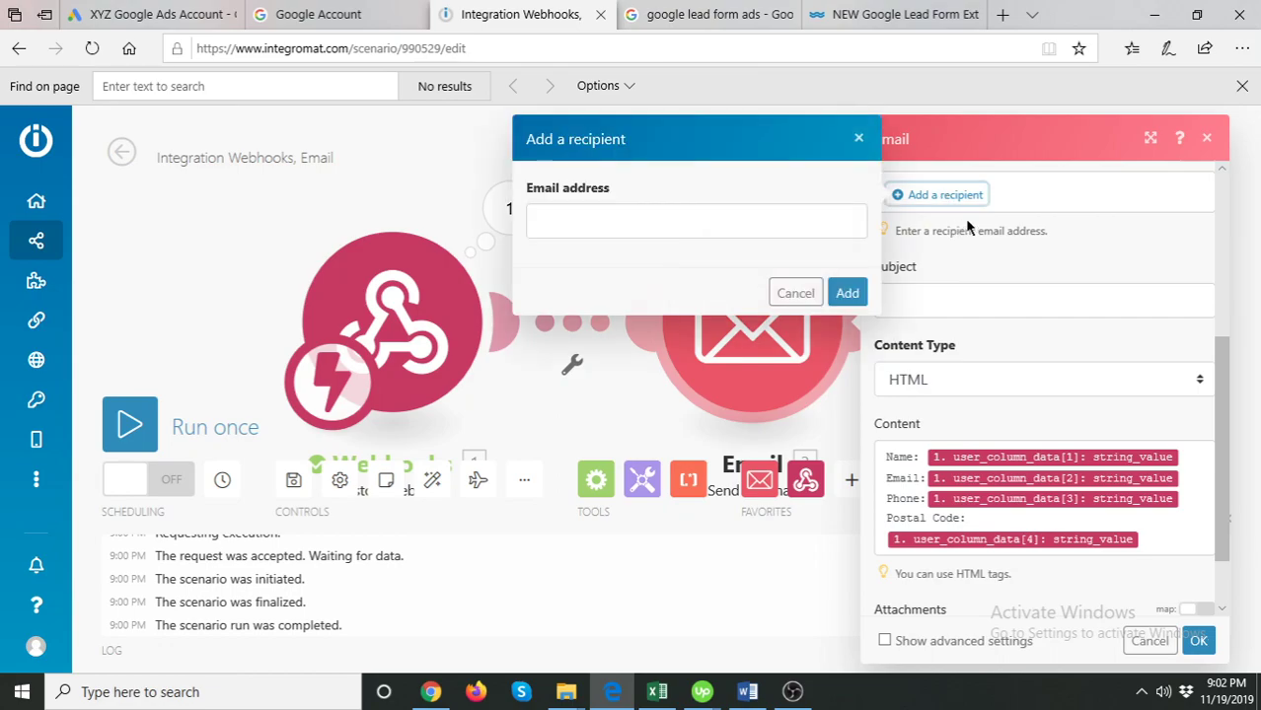
pyautogui.click(730, 220)
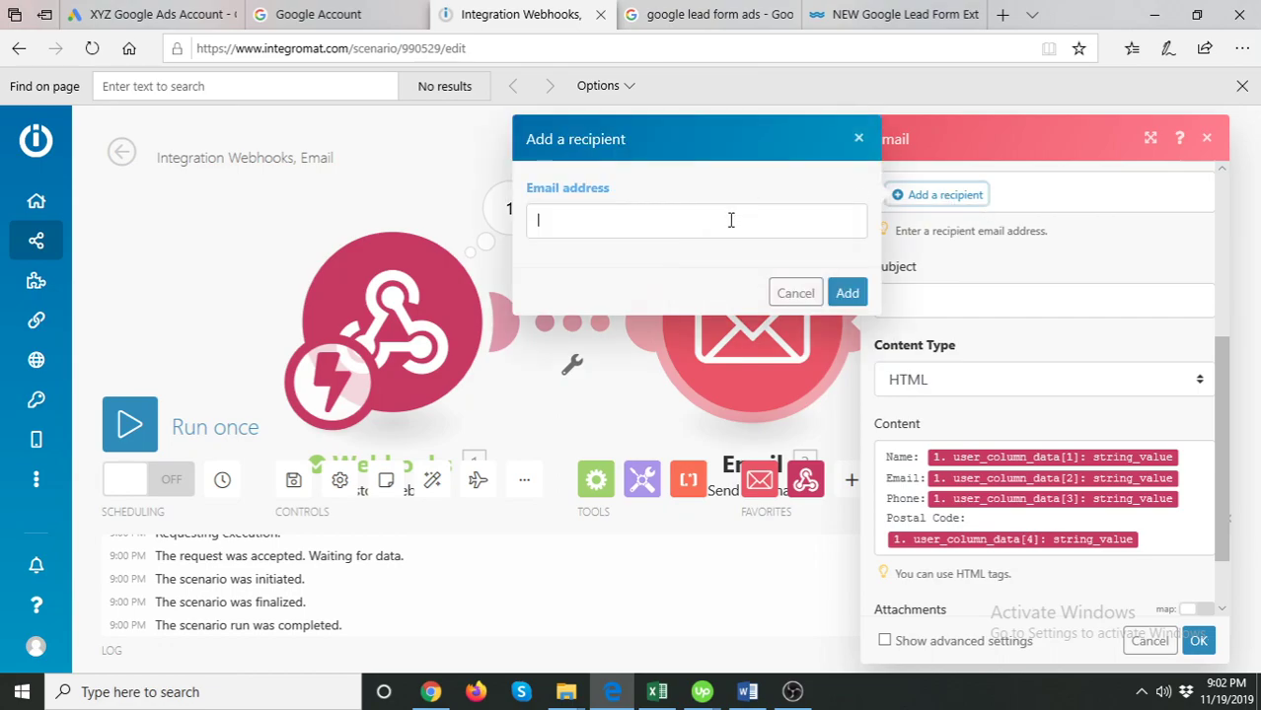
pyautogui.click(1125, 390)
pyautogui.scroll(3, 1130, 400)
pyautogui.click(1130, 403)
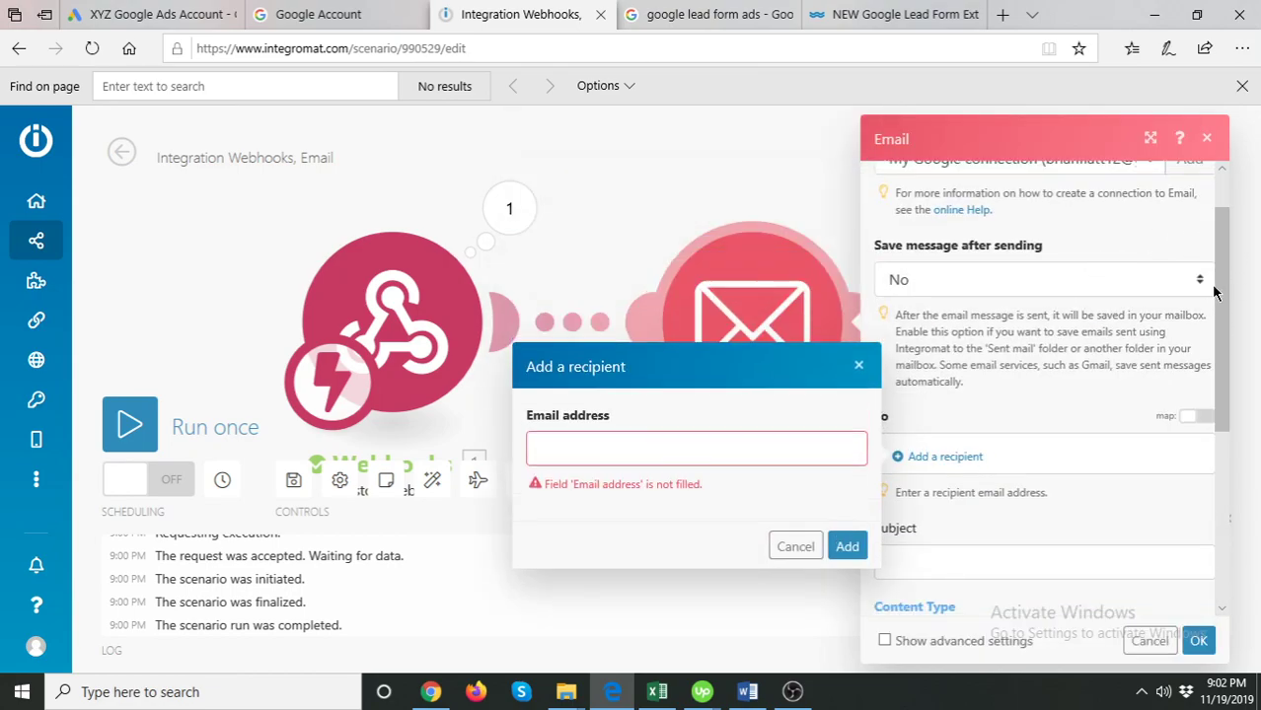
pyautogui.scroll(1, 1213, 292)
pyautogui.scroll(-2, 1093, 263)
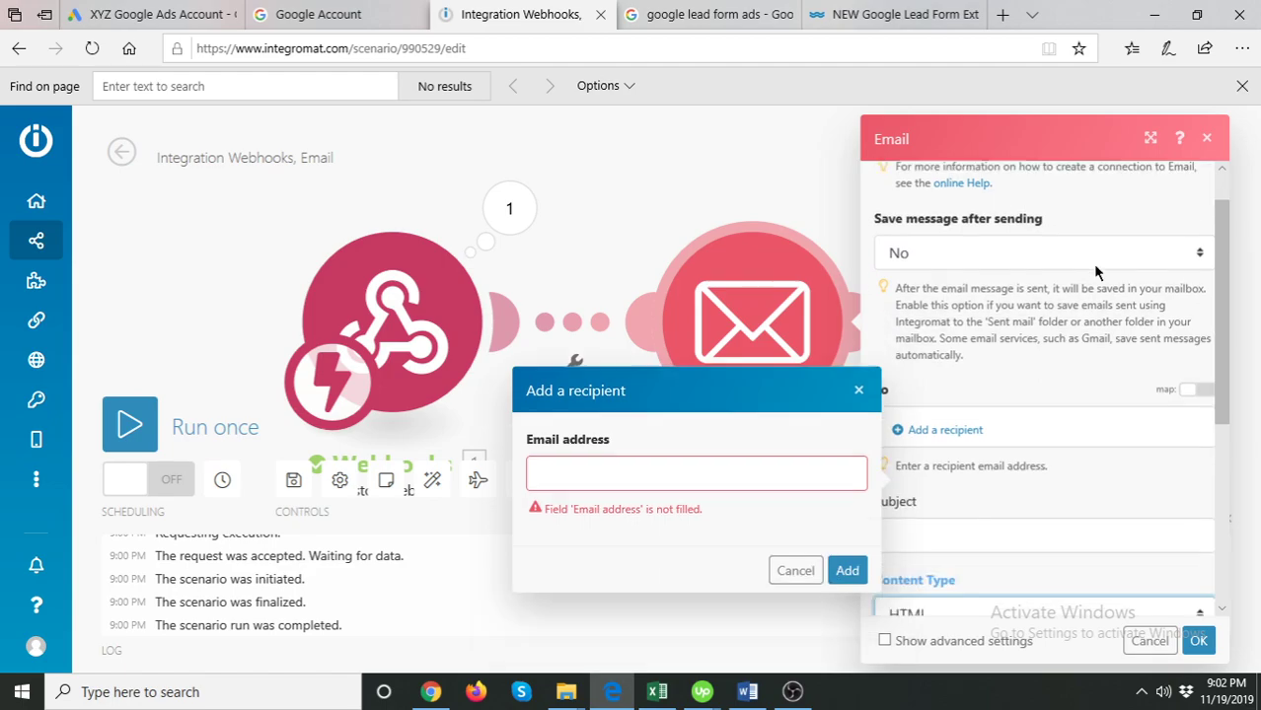
pyautogui.click(678, 385)
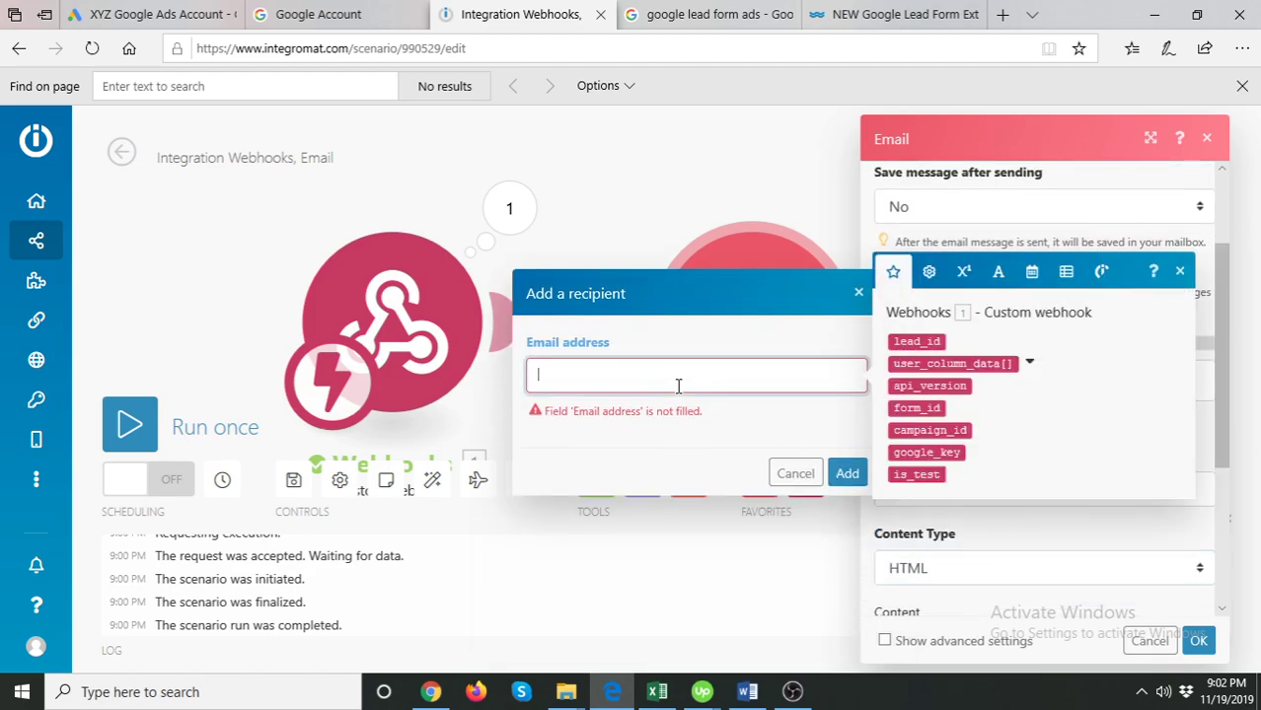
pyautogui.write('xyz@')
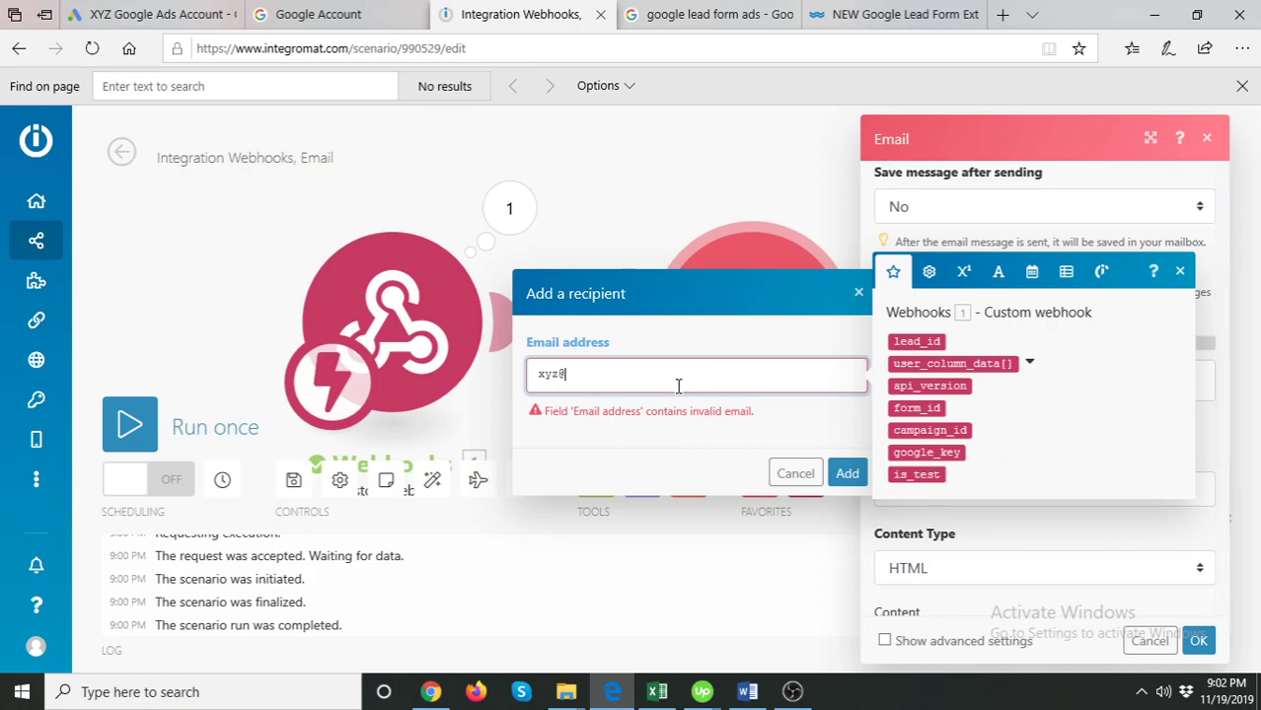
pyautogui.write('xyz.com')
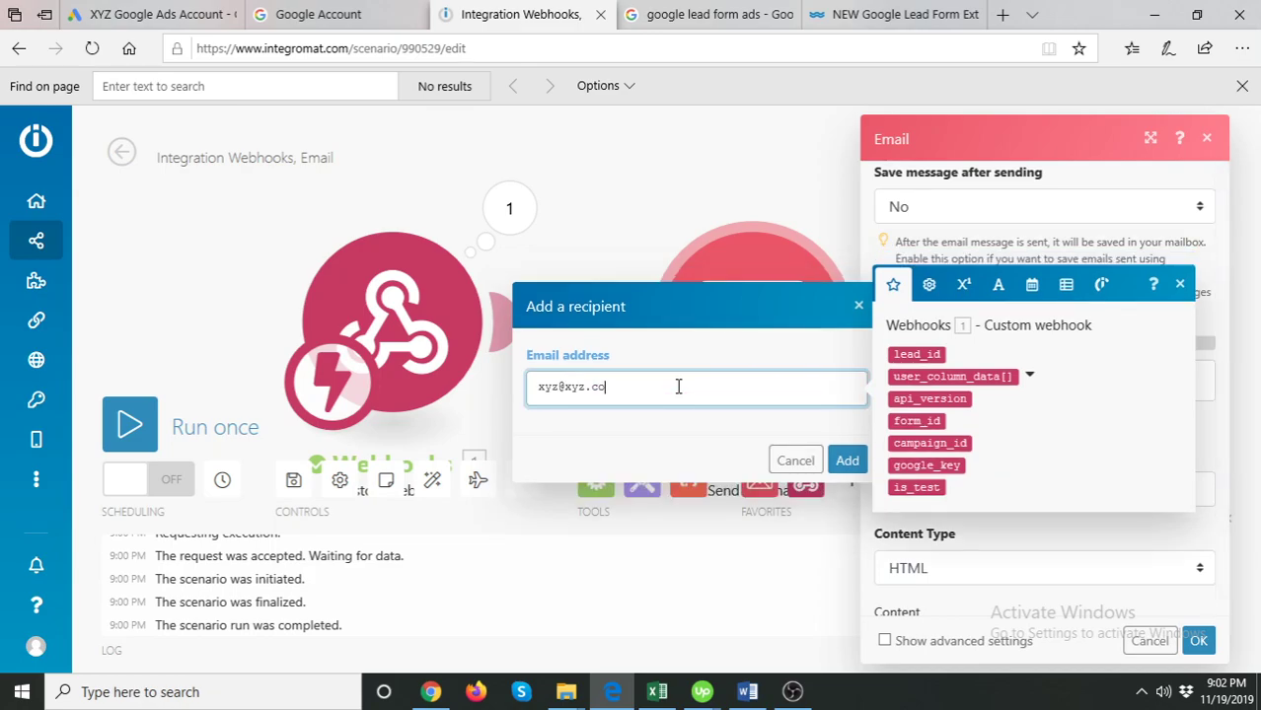
pyautogui.click(847, 460)
pyautogui.scroll(-1, 996, 425)
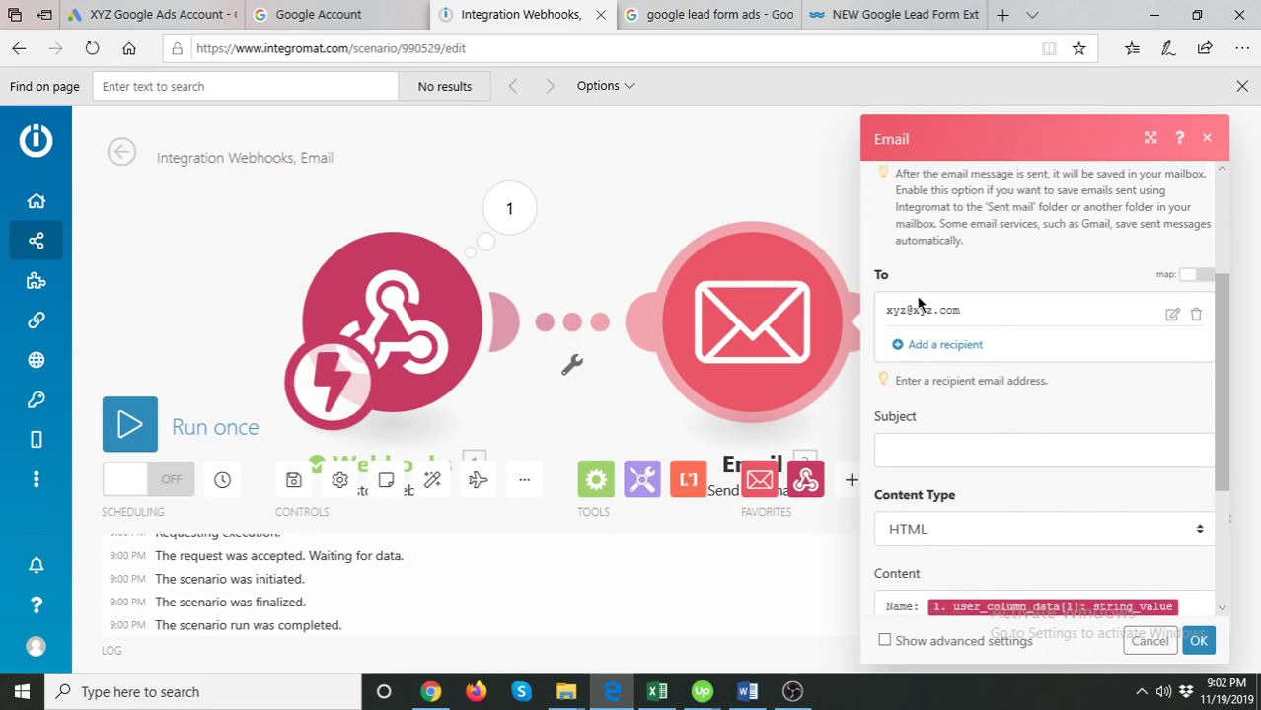
# - Keep the My Google connection and replace the recipient with the Gmail account's own address
pyautogui.scroll(3, 950, 309)
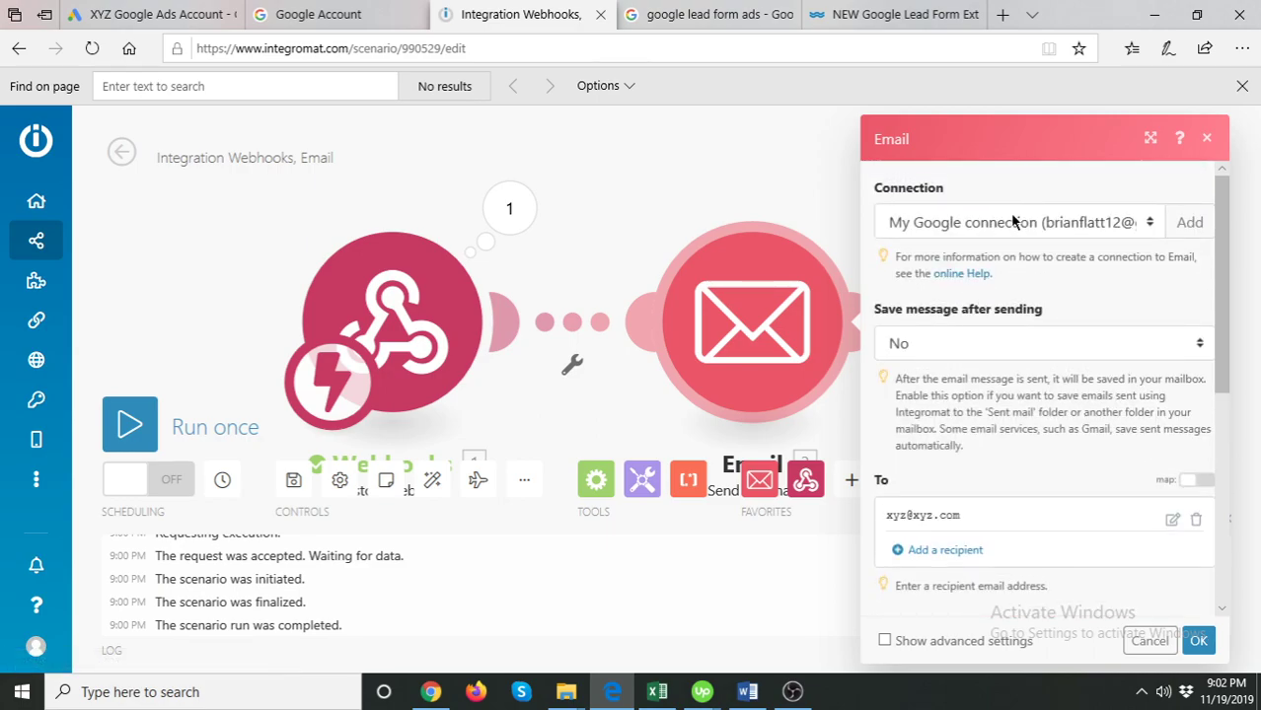
pyautogui.click(1108, 225)
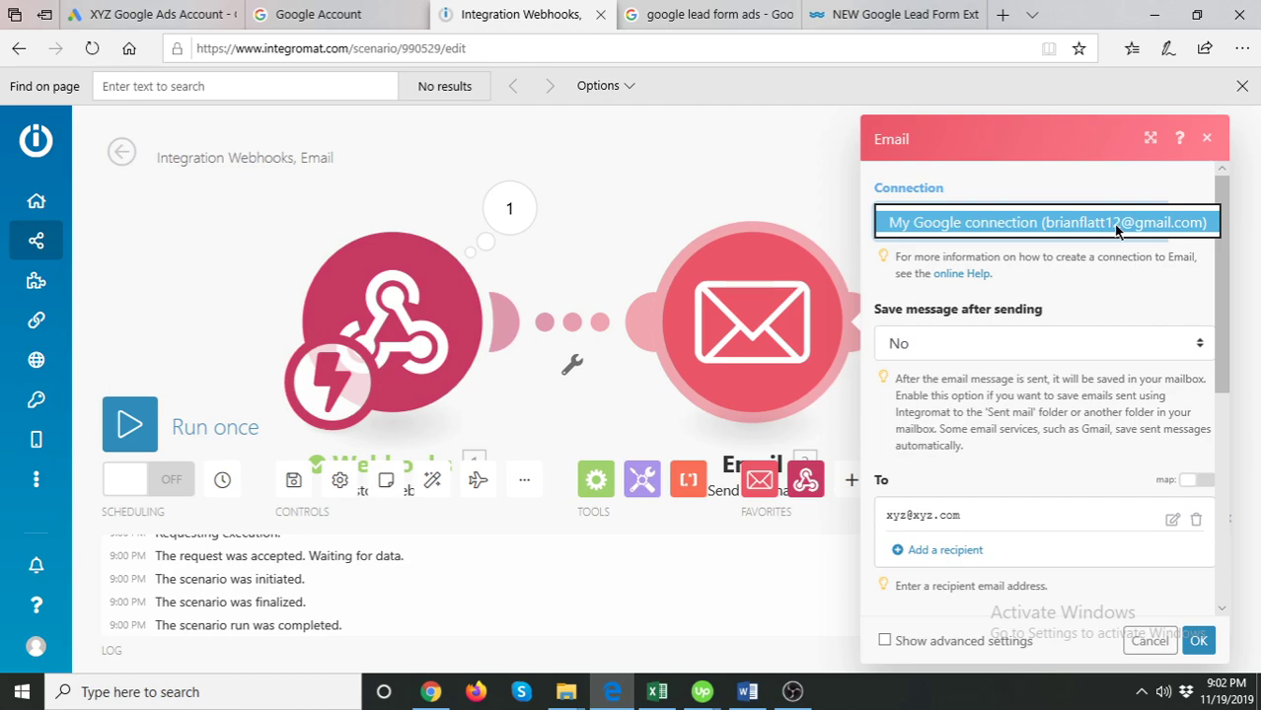
pyautogui.click(1051, 227)
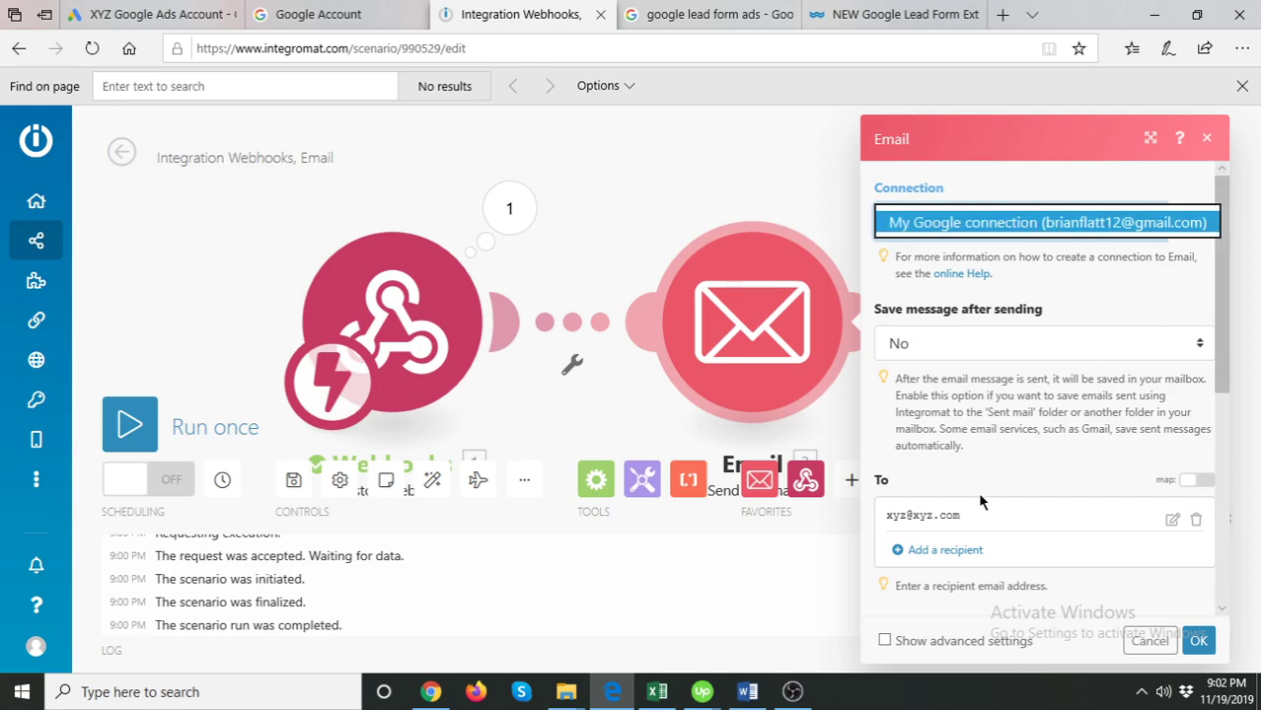
pyautogui.click(935, 514)
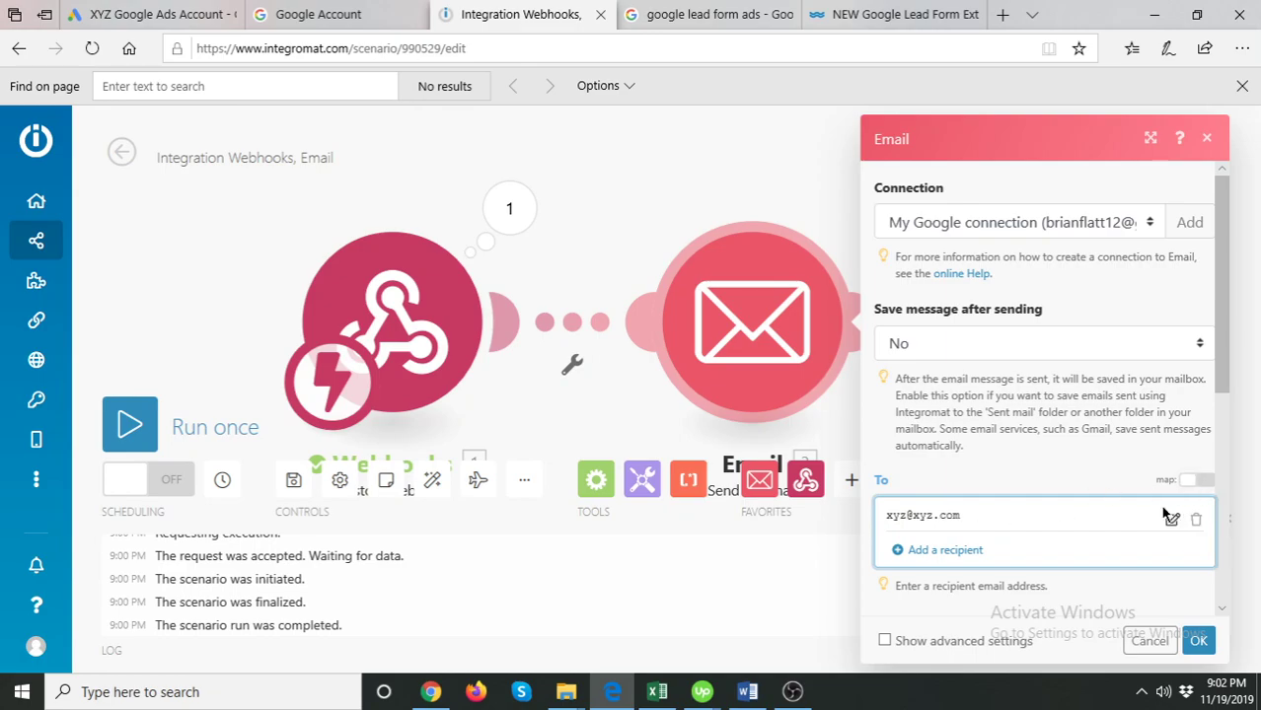
pyautogui.click(1171, 517)
pyautogui.tripleClick(640, 524)
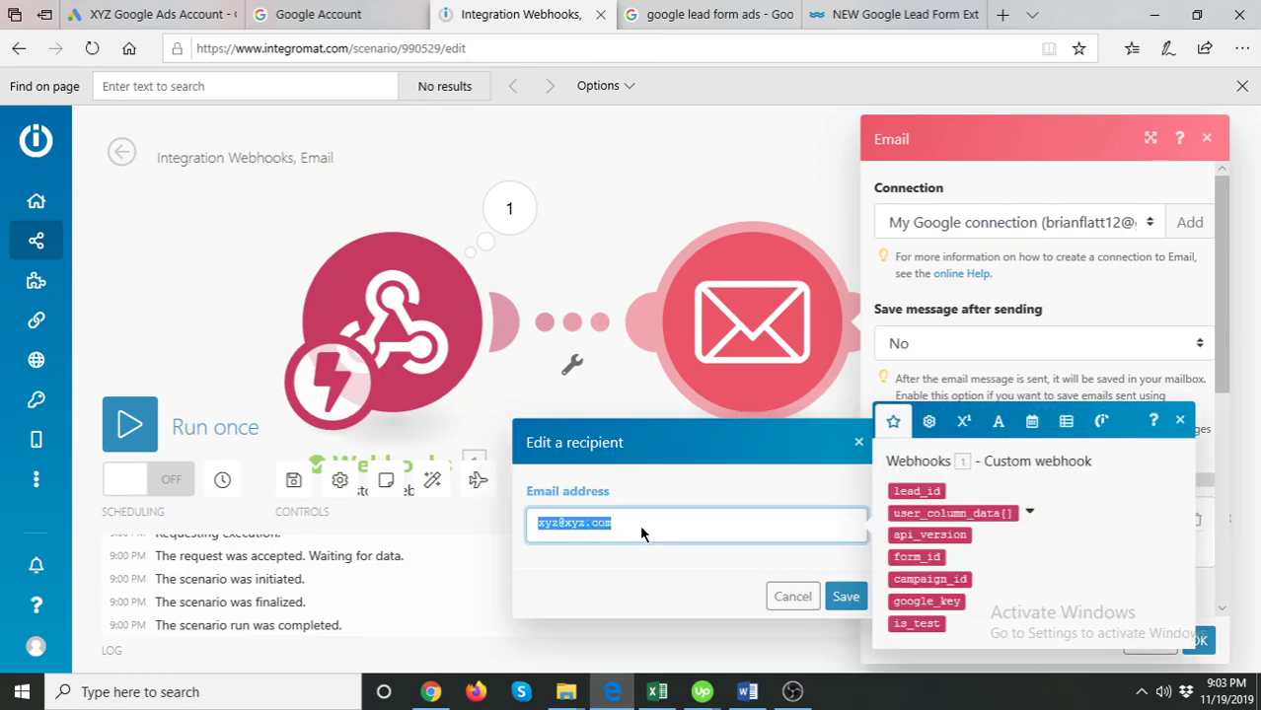
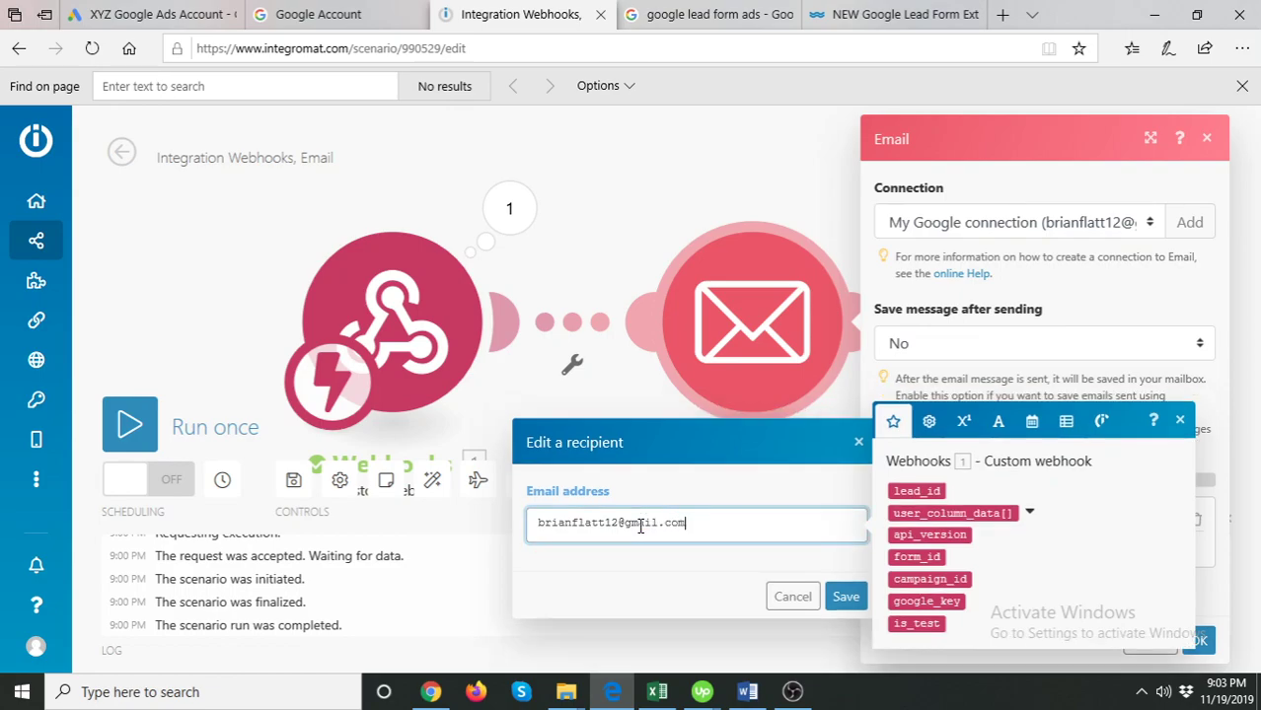
pyautogui.click(1151, 287)
pyautogui.scroll(-3, 1036, 494)
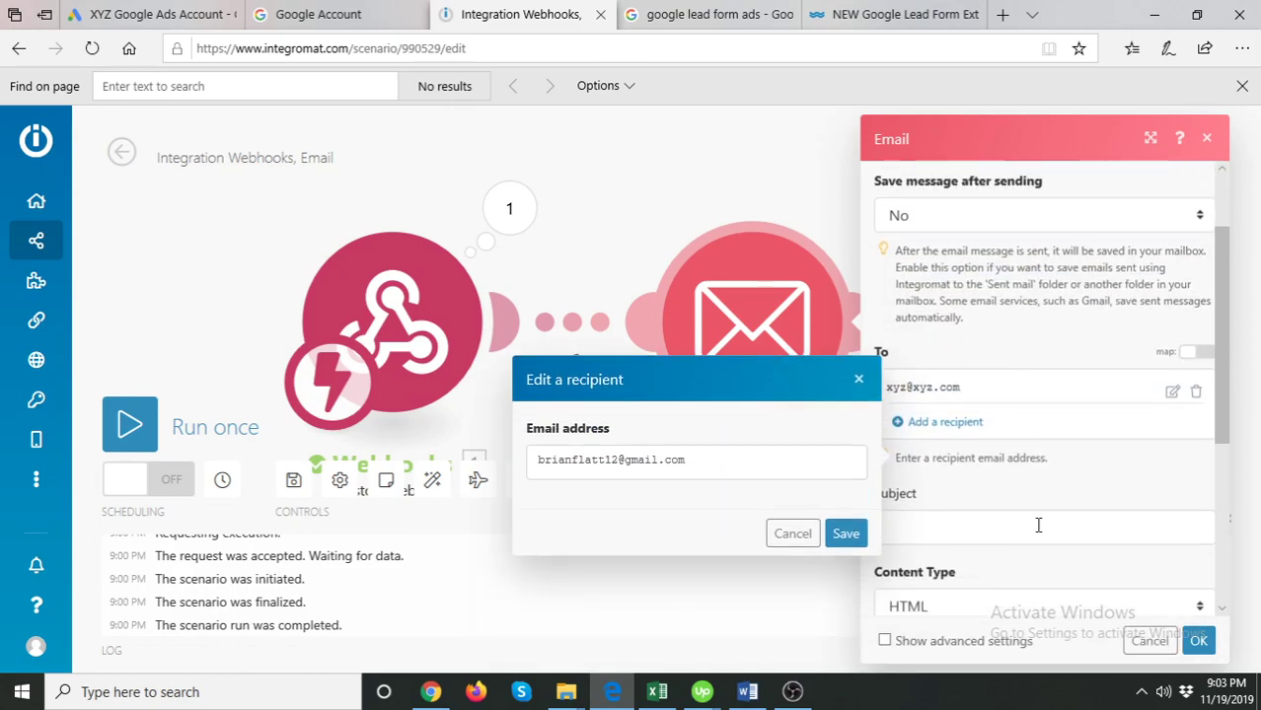
pyautogui.click(846, 390)
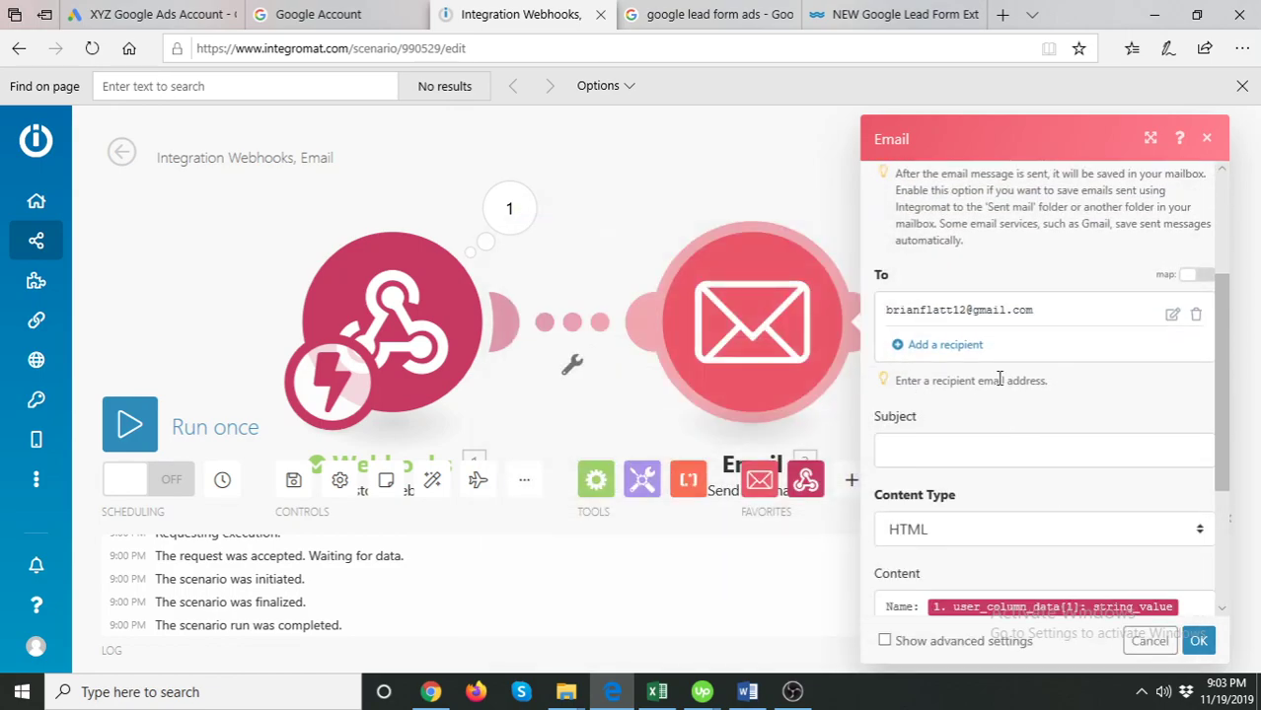
# - Set the email subject to 'Google Ads Lead' and save the Email module settings
pyautogui.scroll(-3, 1017, 415)
pyautogui.scroll(2, 987, 394)
pyautogui.click(945, 358)
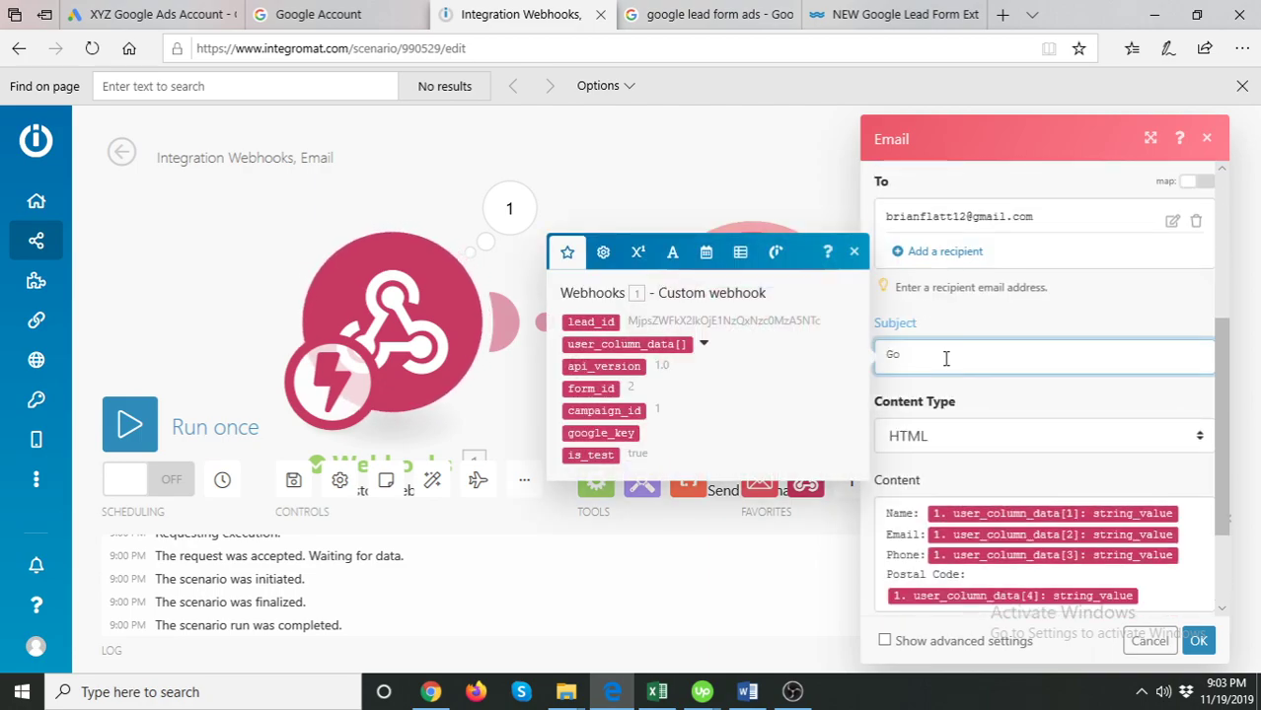
pyautogui.write('Google Ads Lead')
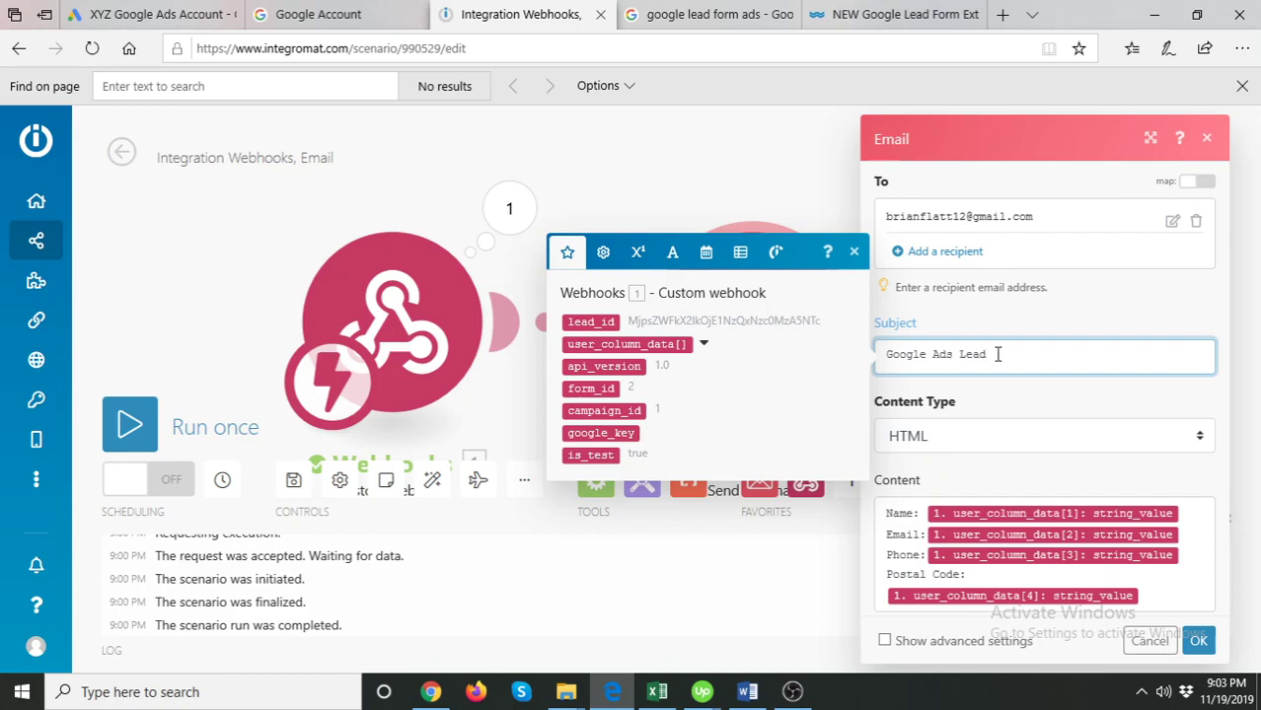
pyautogui.scroll(-2, 999, 353)
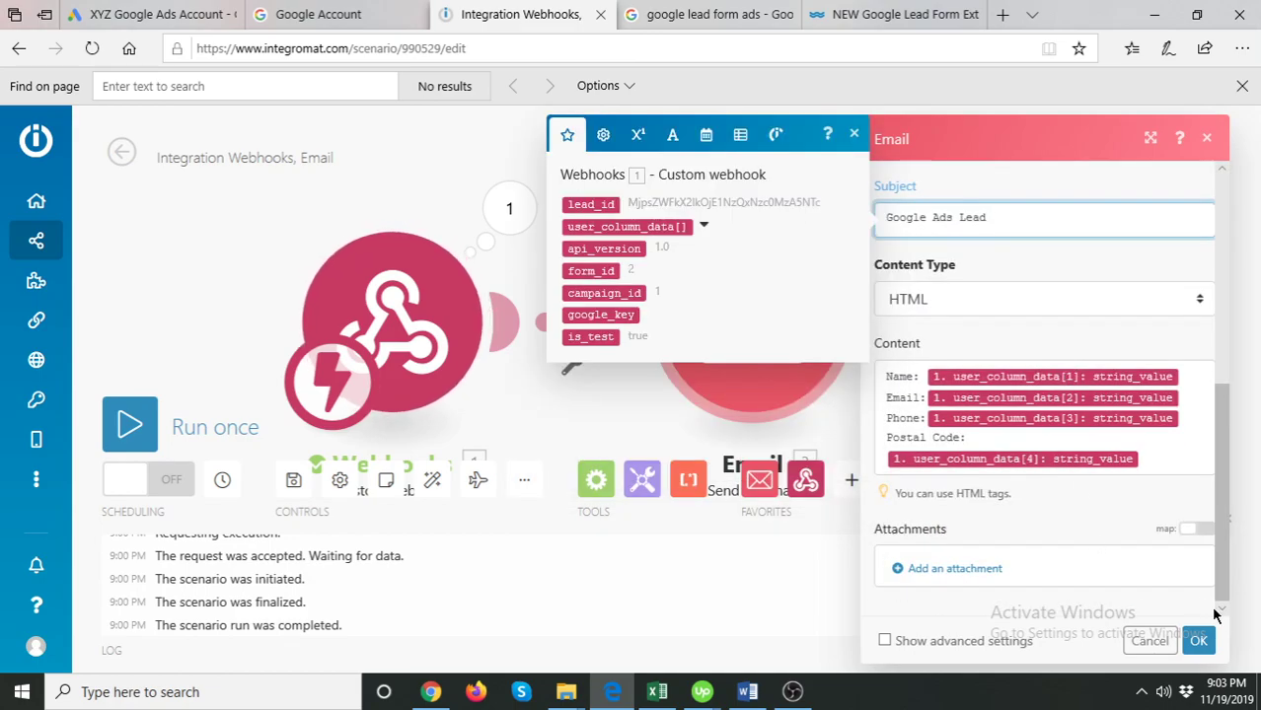
pyautogui.click(1198, 641)
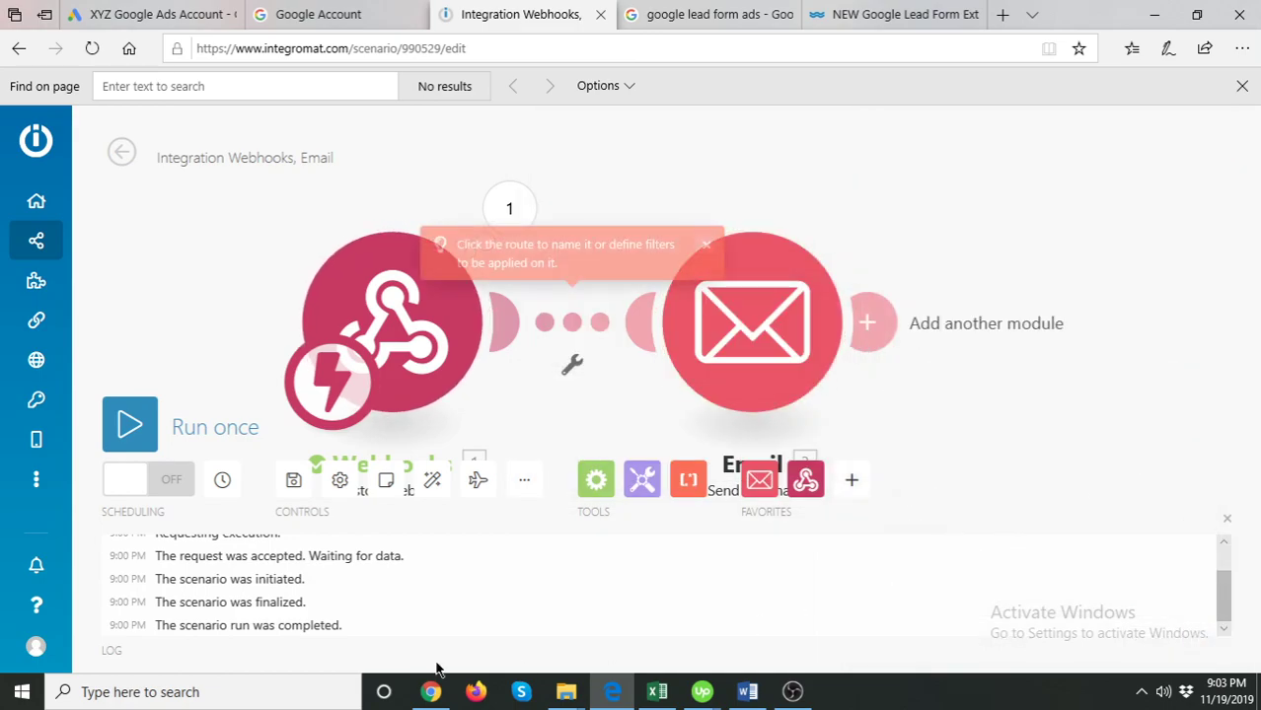
# - Run the scenario once and send the Google Ads lead form's test data to the waiting webhook
pyautogui.click(143, 420)
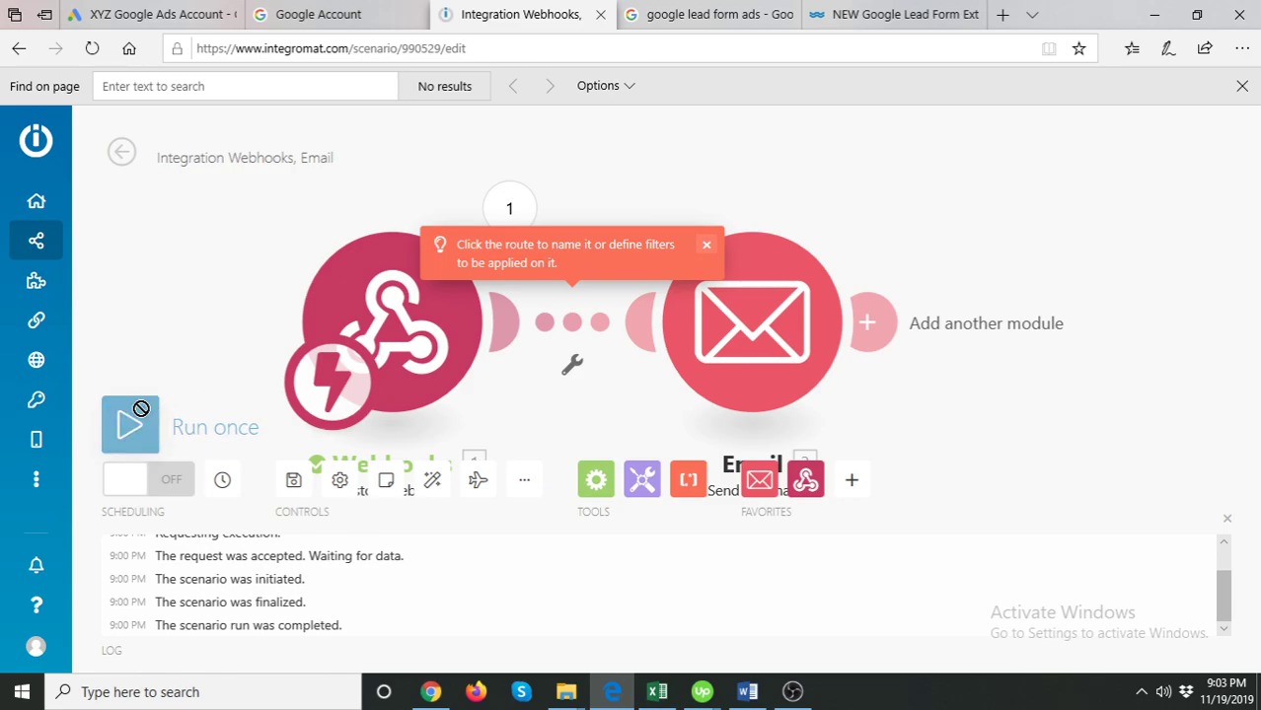
pyautogui.click(163, 14)
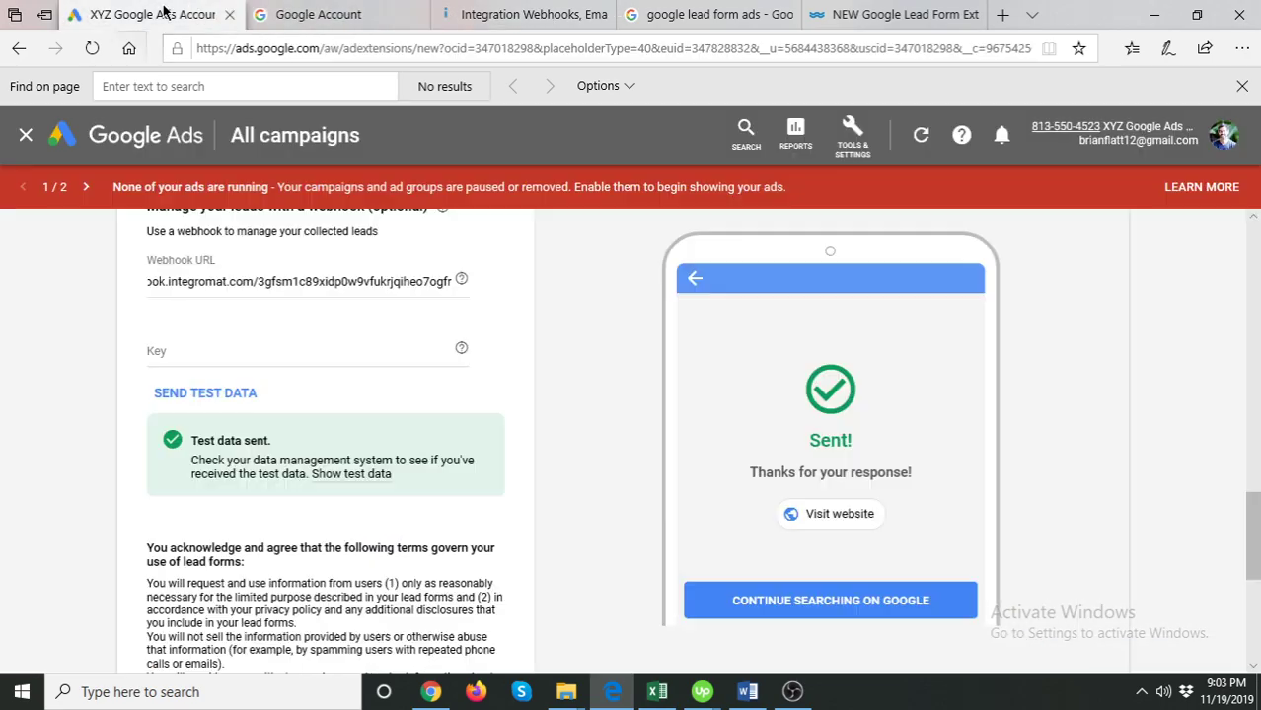
pyautogui.click(252, 392)
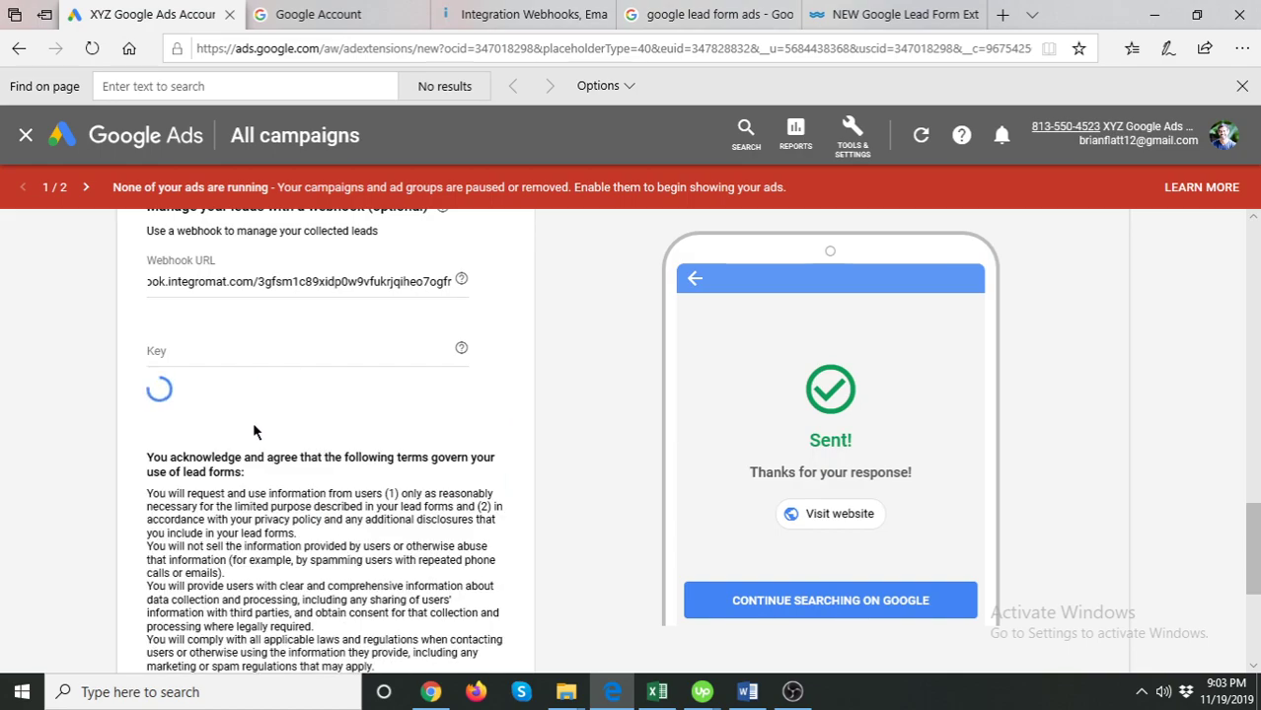
pyautogui.click(378, 10)
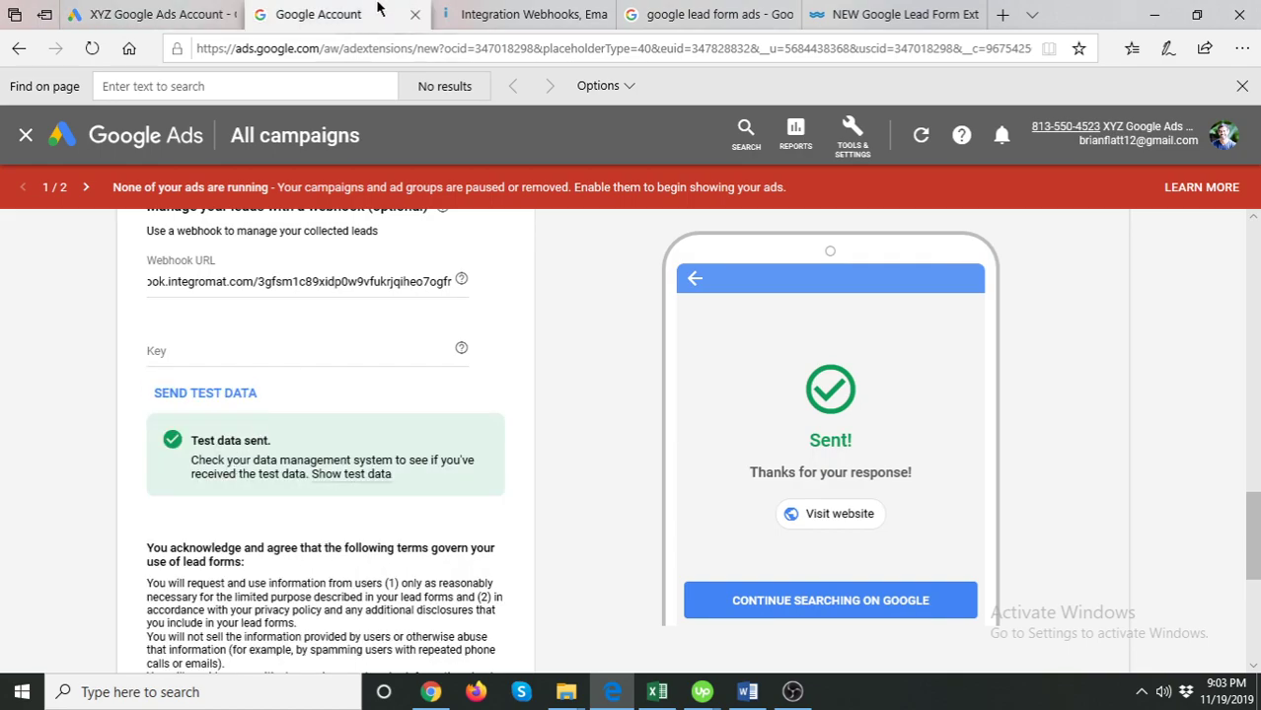
pyautogui.click(523, 12)
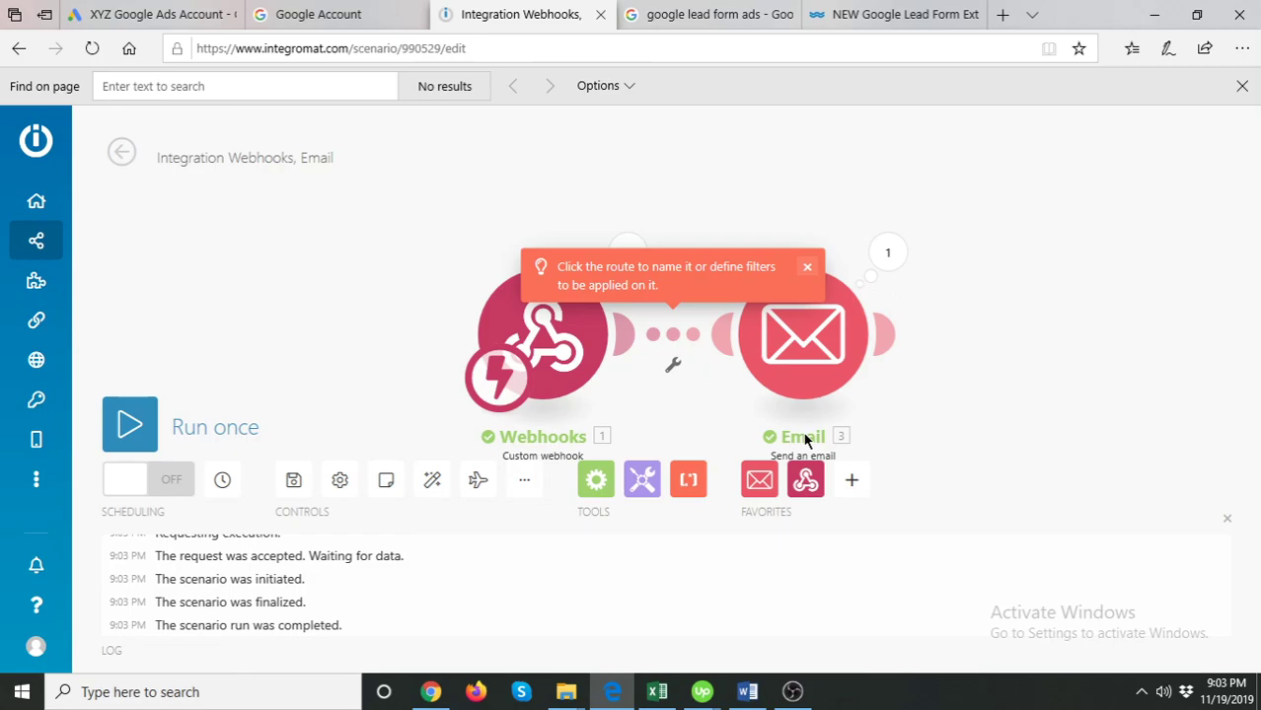
pyautogui.click(808, 266)
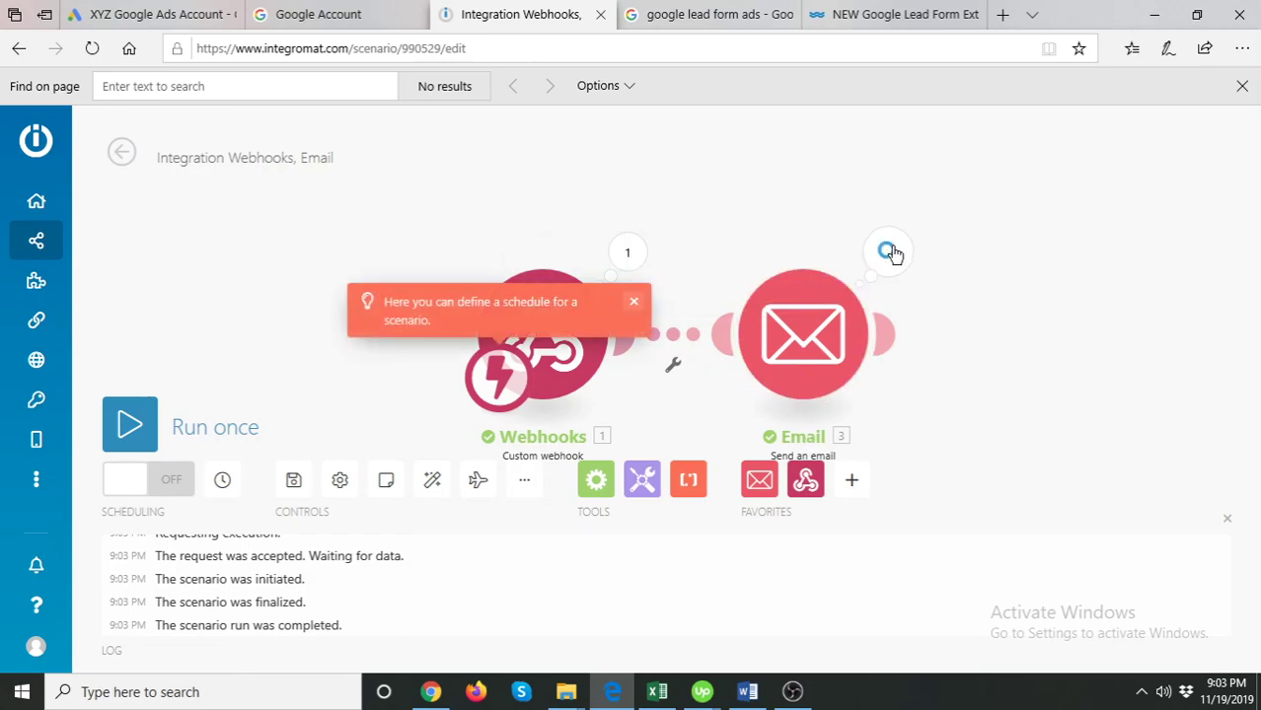
# - Open the Gmail inbox in a new browser tab
pyautogui.click(1002, 14)
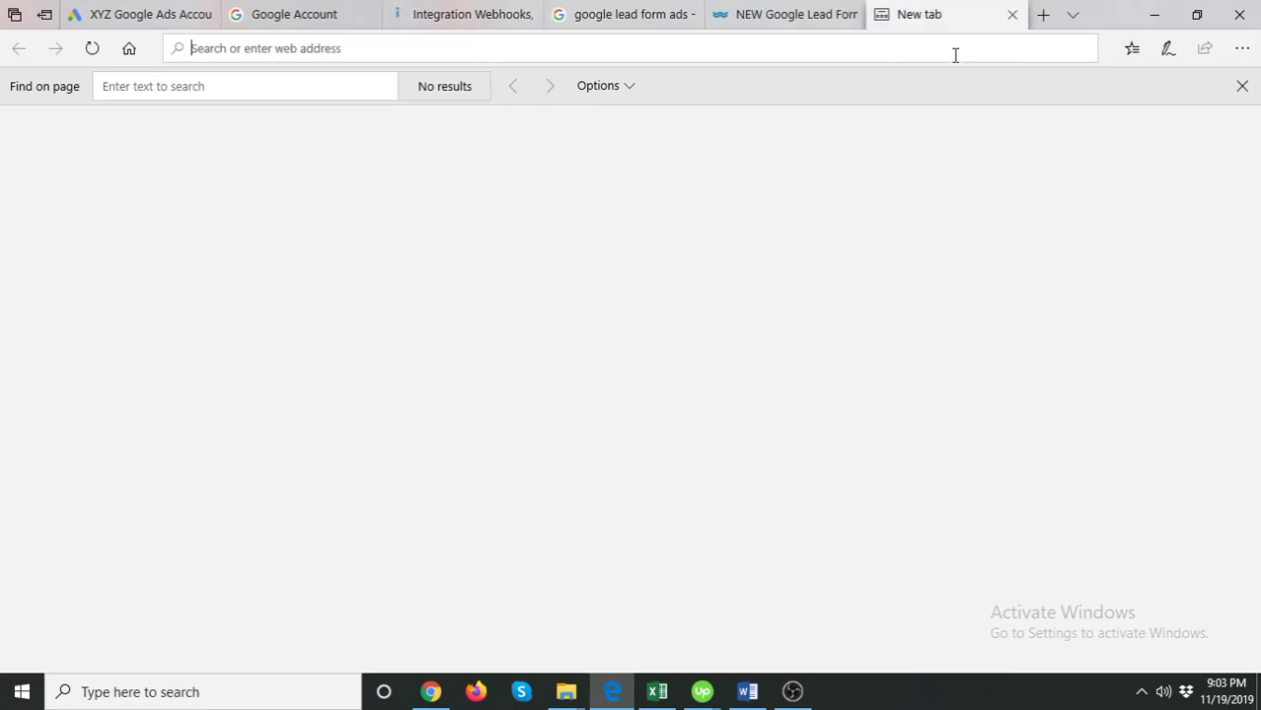
pyautogui.write('g')
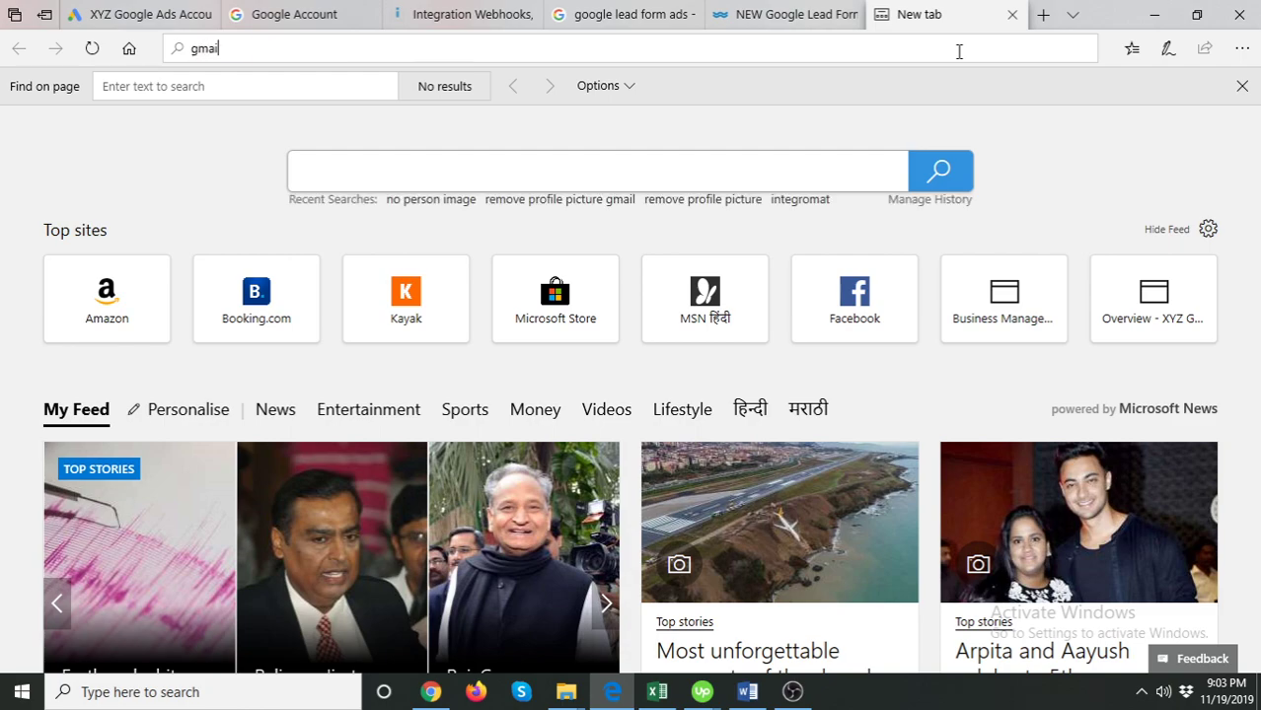
pyautogui.write('mail')
pyautogui.press('Return')
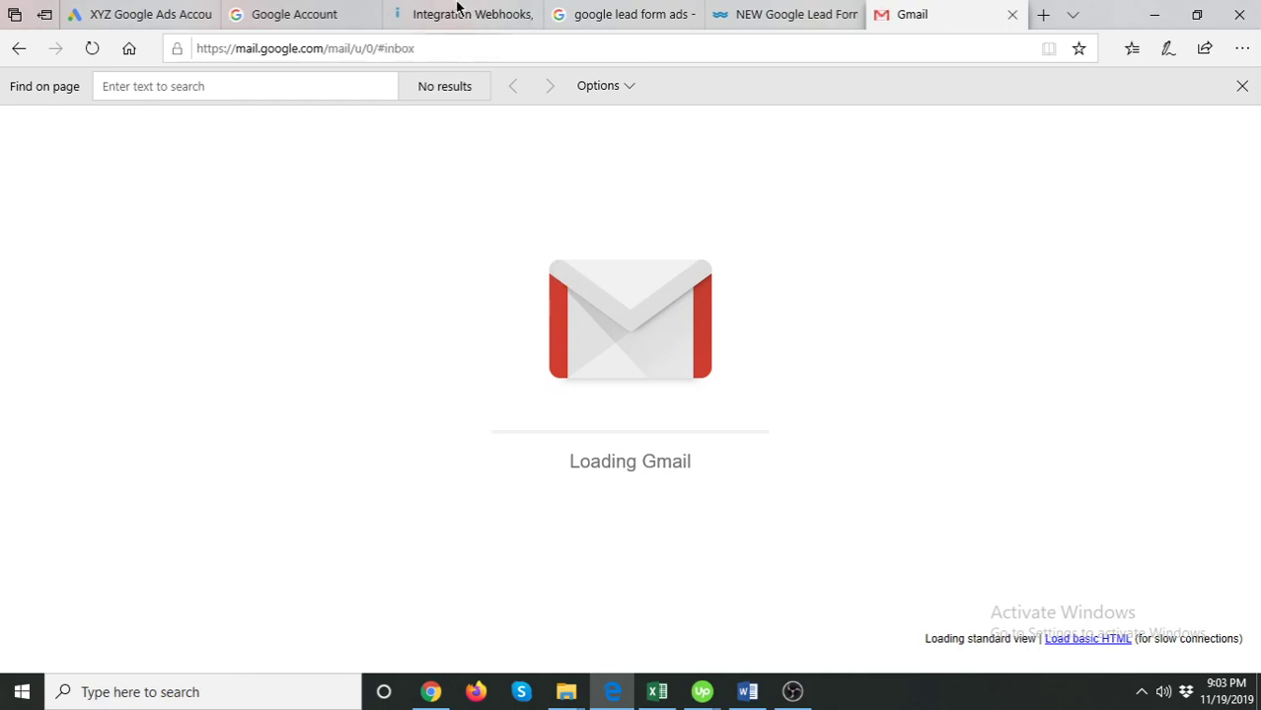
pyautogui.click(808, 12)
pyautogui.click(932, 14)
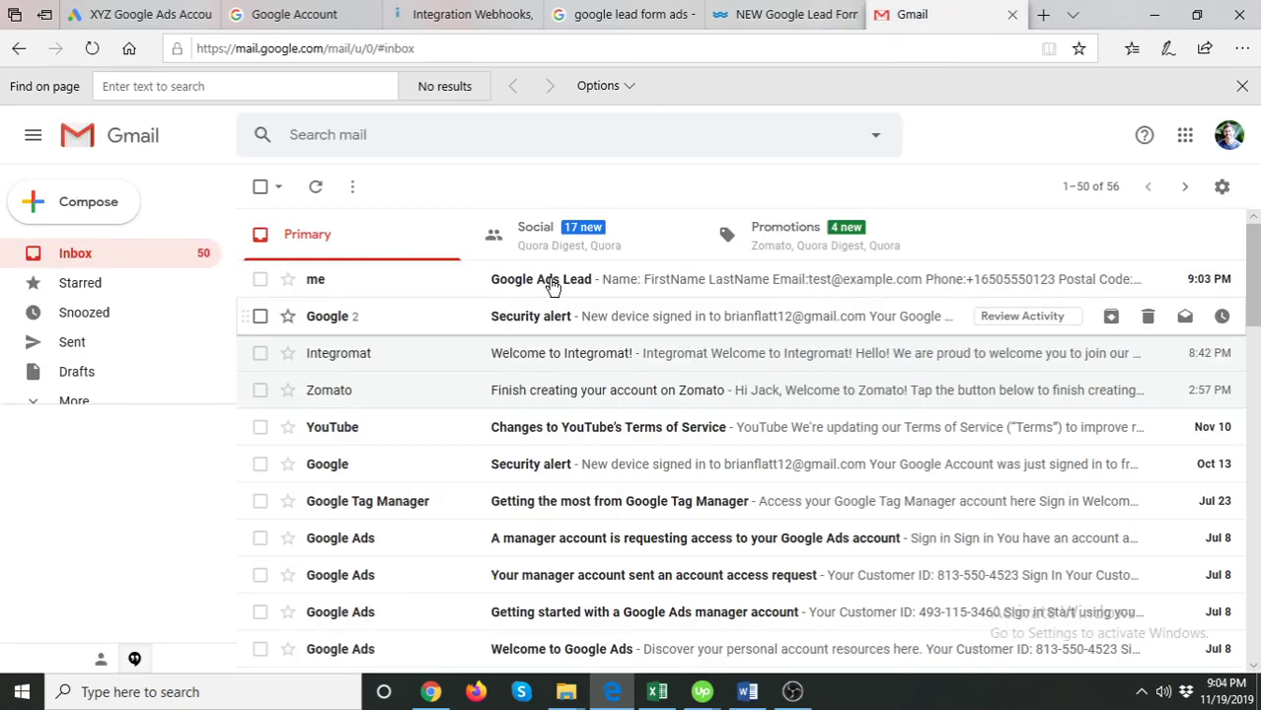
# - Open the 'Google Ads Lead' email and check the test lead's details in the body
pyautogui.click(612, 277)
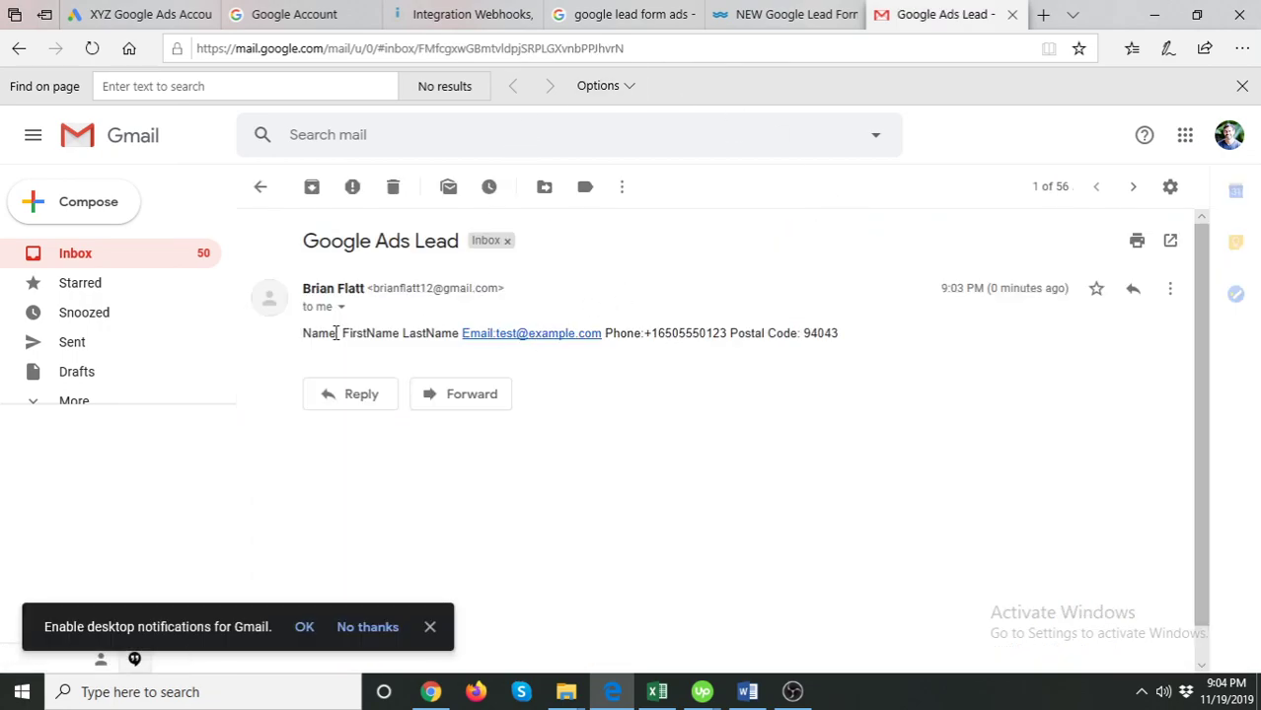
pyautogui.doubleClick(310, 334)
pyautogui.moveTo(486, 345); pyautogui.dragTo(586, 340)
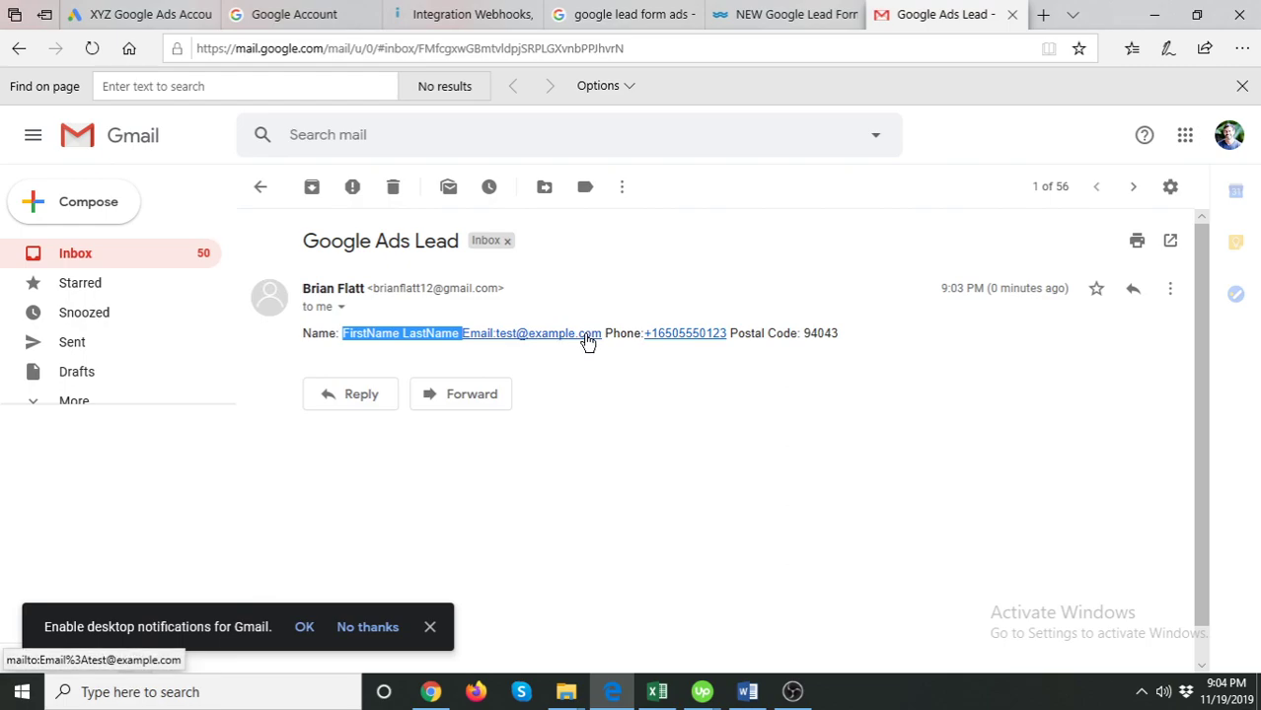
pyautogui.click(811, 332)
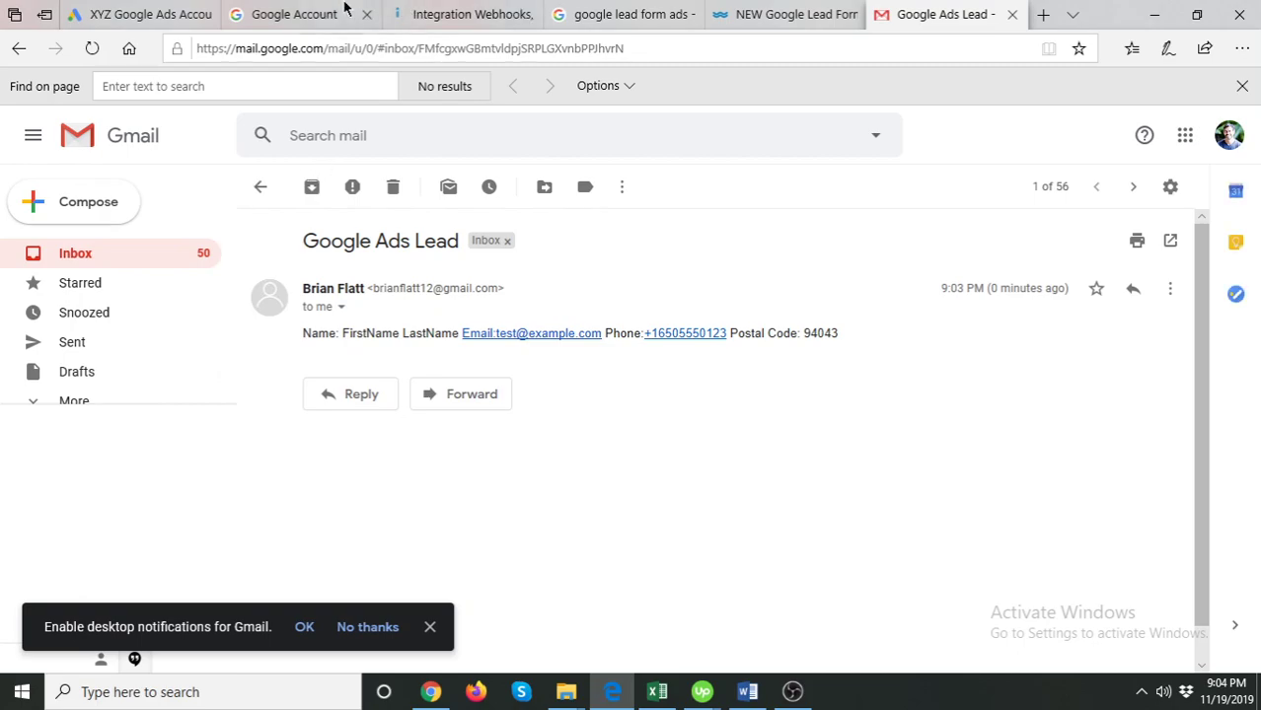
pyautogui.click(428, 10)
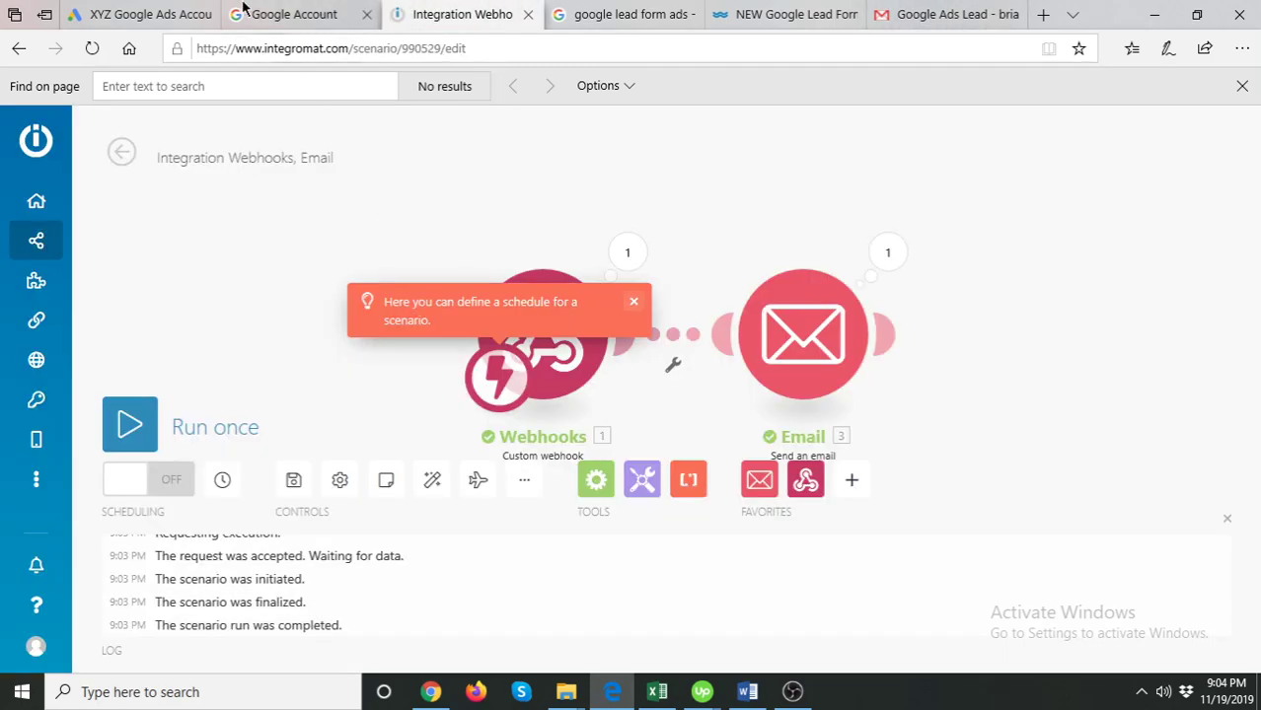
# - Enter 'none' as the lead form's webhook key and try saving the lead form extension
pyautogui.click(185, 12)
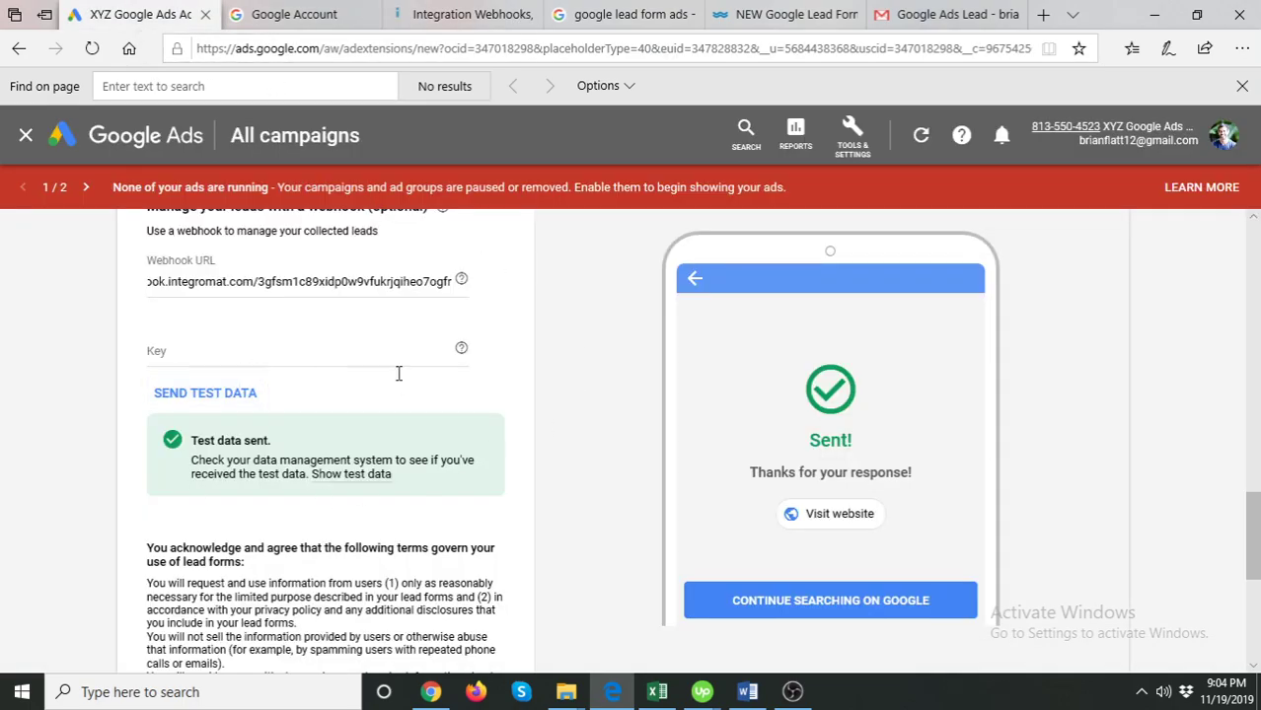
pyautogui.scroll(-4, 395, 372)
pyautogui.scroll(1, 392, 371)
pyautogui.scroll(3, 346, 384)
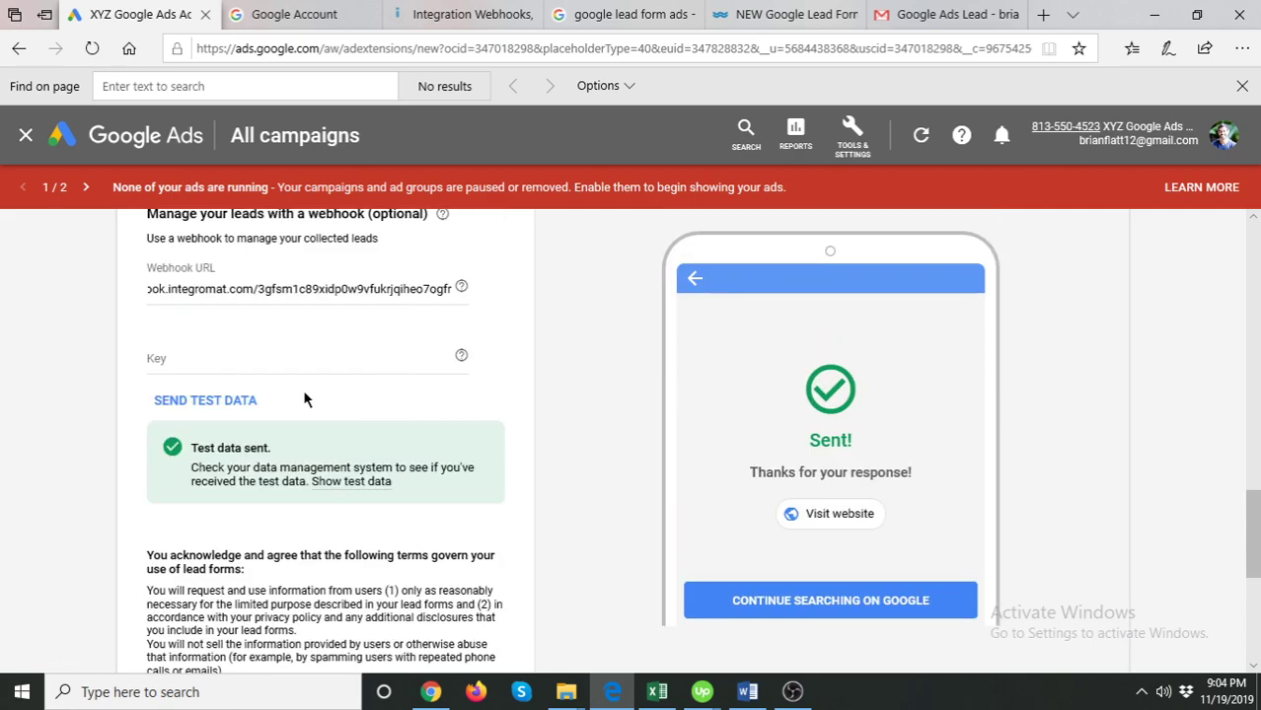
pyautogui.click(225, 357)
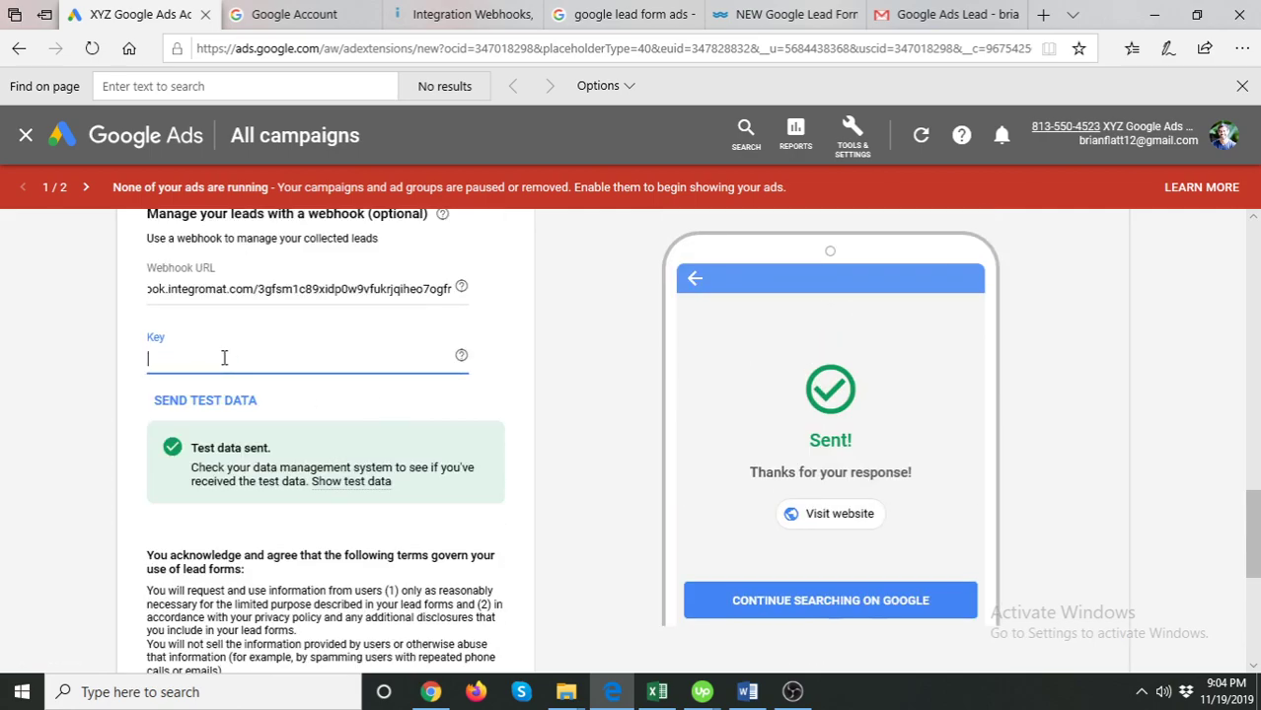
pyautogui.write('none')
pyautogui.click(51, 358)
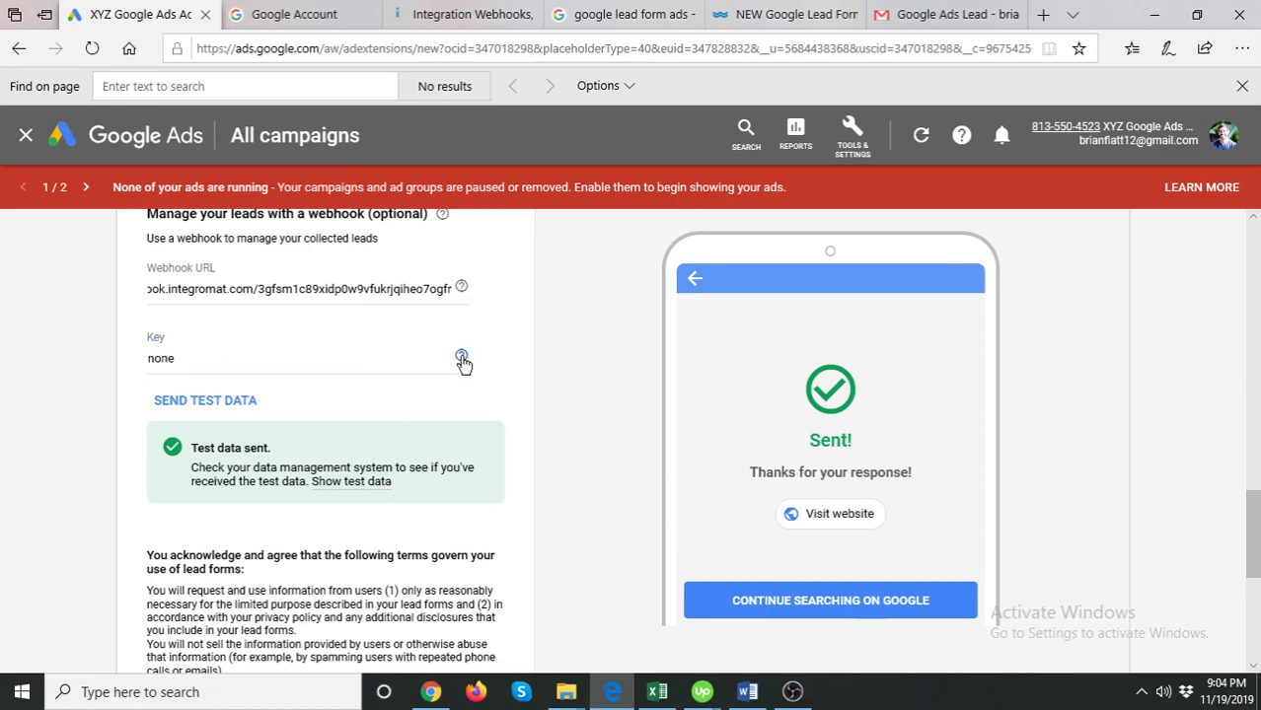
pyautogui.moveTo(463, 358)
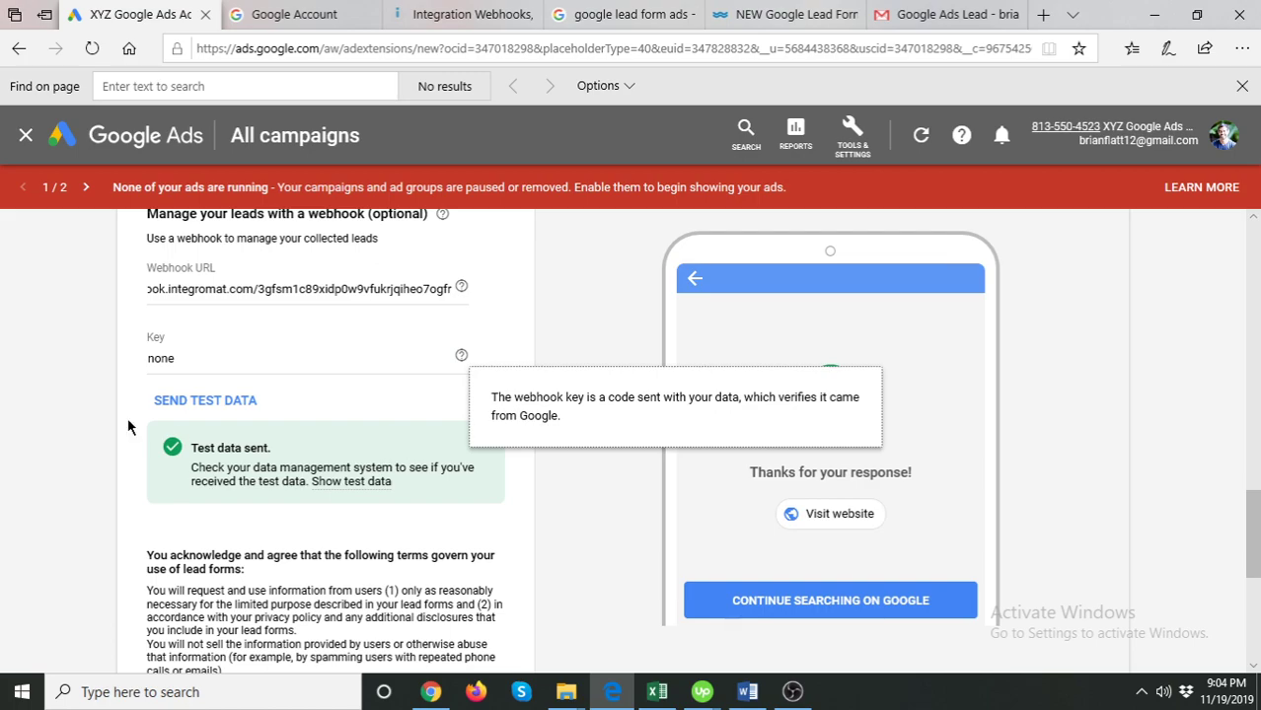
pyautogui.click(420, 345)
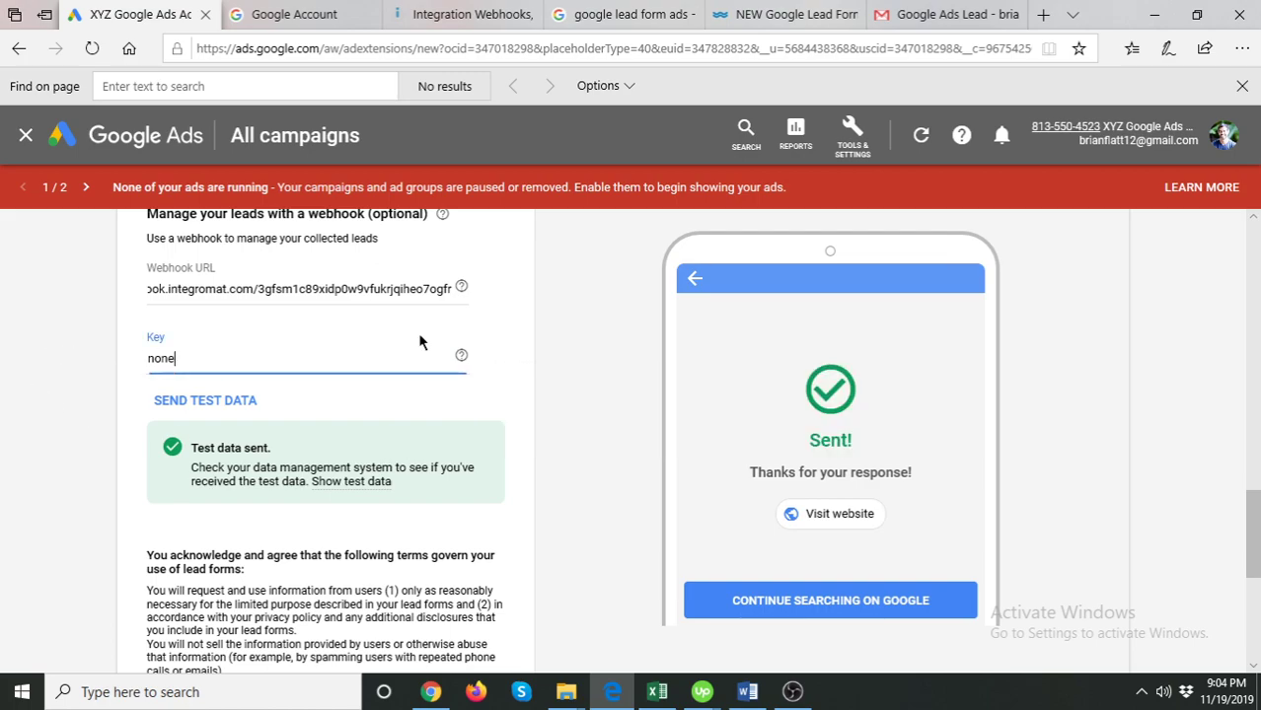
pyautogui.click(536, 373)
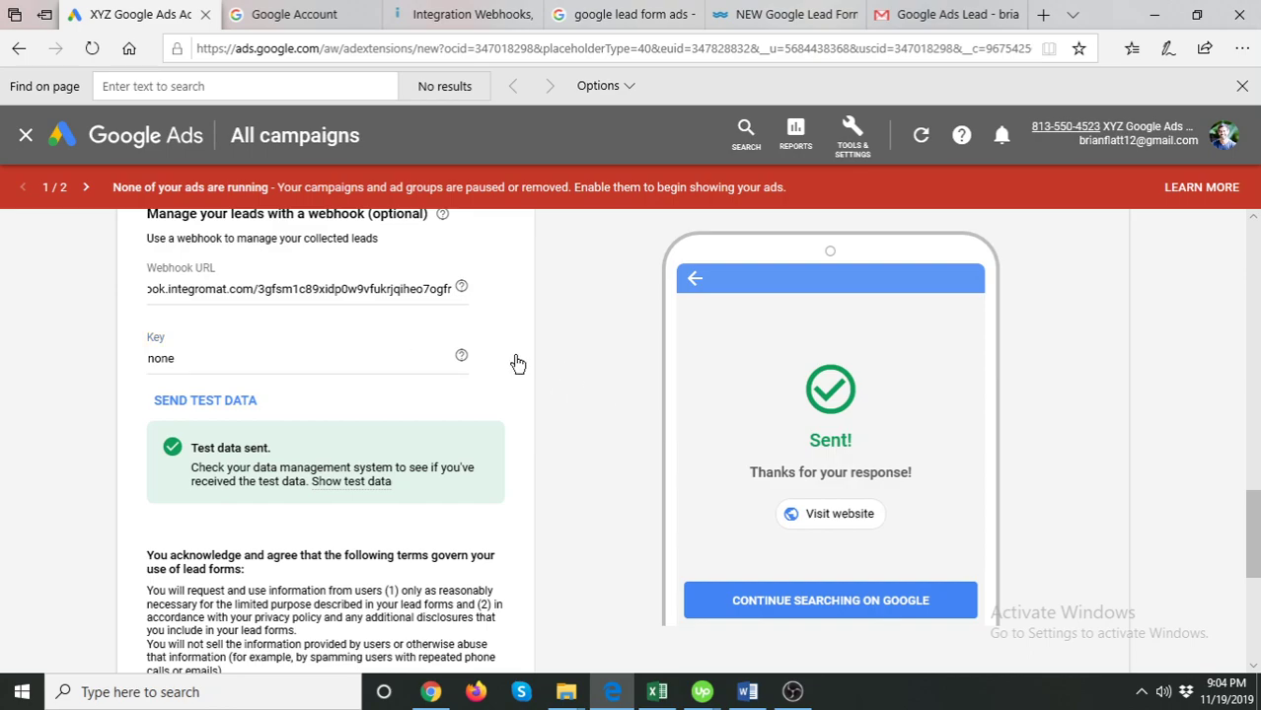
pyautogui.scroll(-5, 507, 395)
pyautogui.click(150, 590)
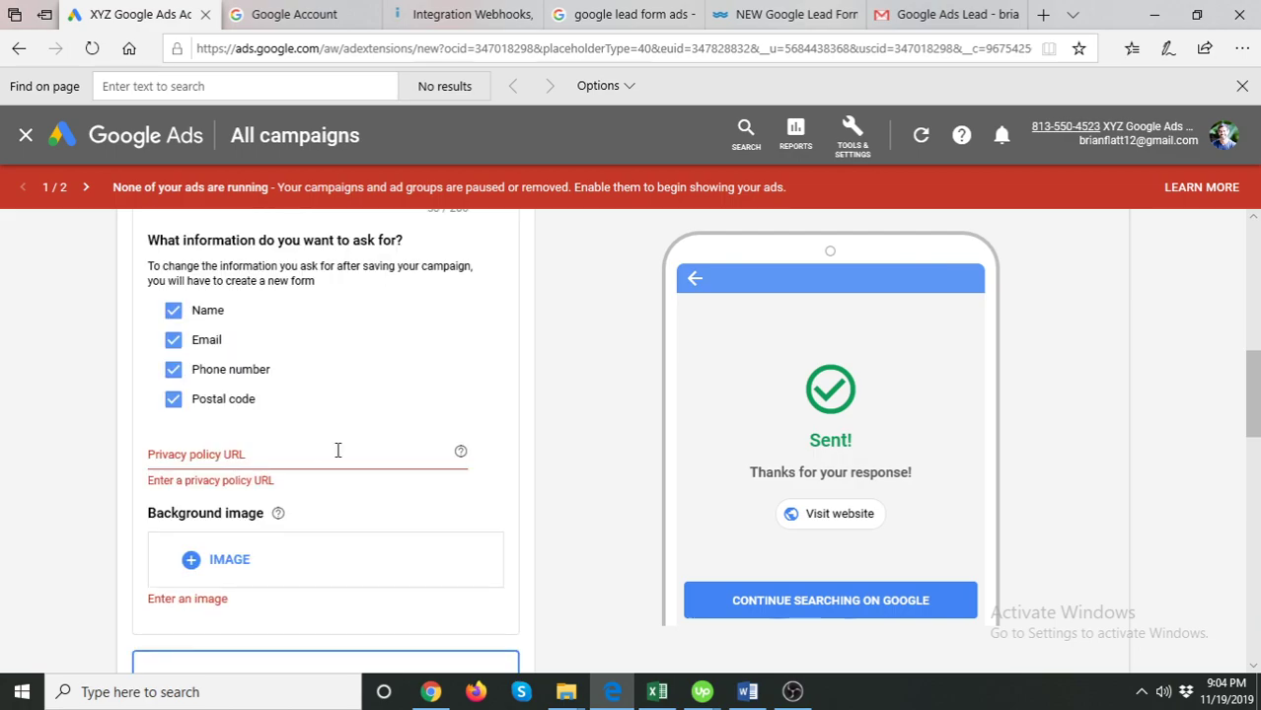
# - Enter 'xyz.com/privacy' as the privacy policy URL and start adding a background image
pyautogui.scroll(-2, 316, 453)
pyautogui.click(212, 289)
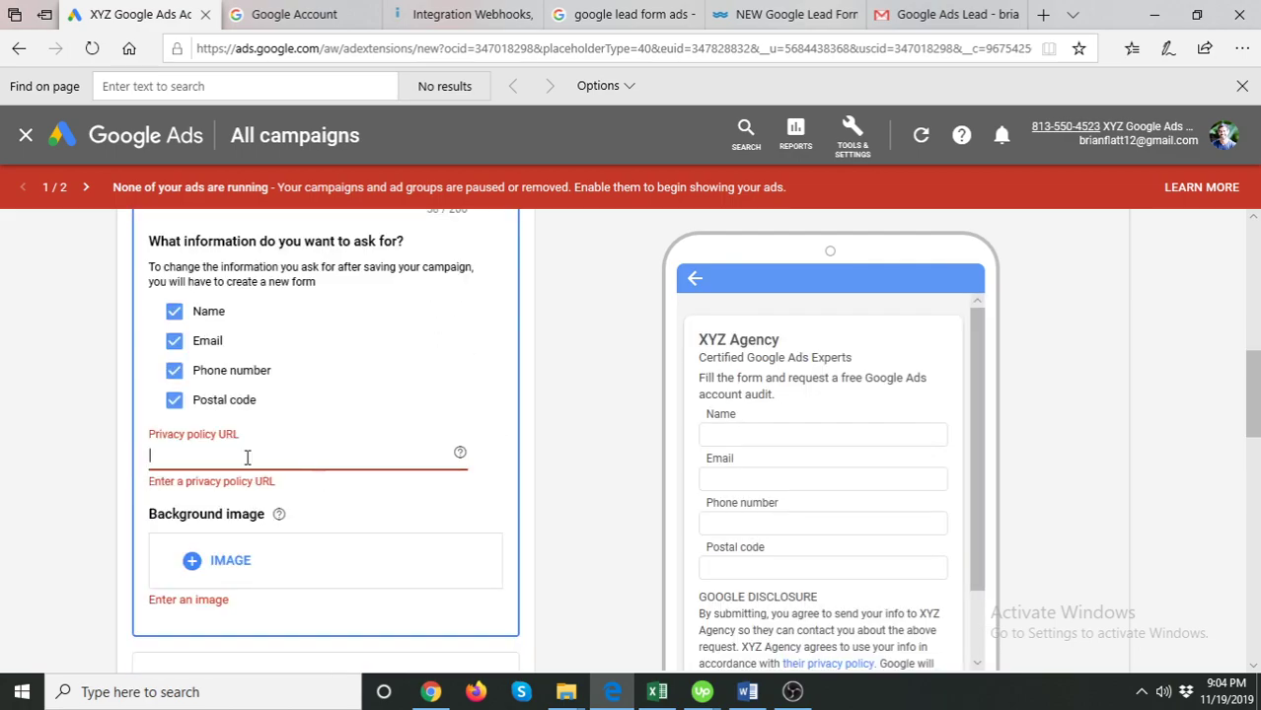
pyautogui.write('xyz.com/privacy')
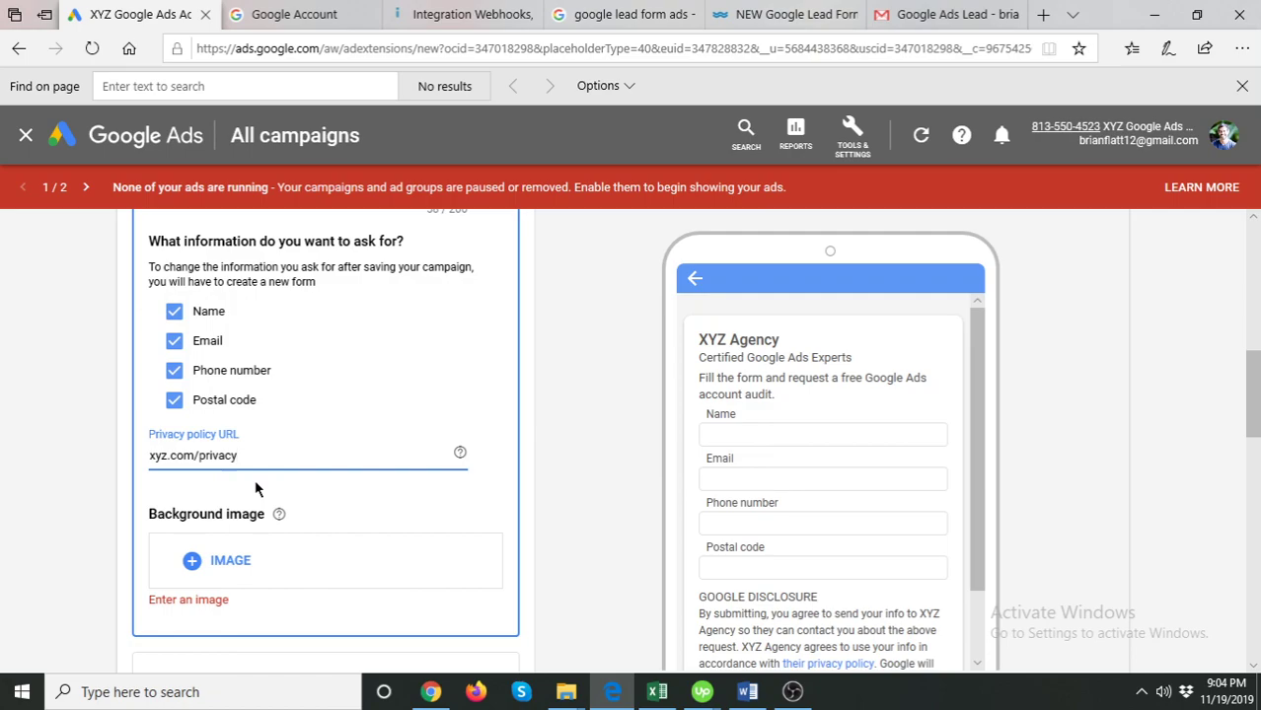
pyautogui.scroll(-1, 254, 488)
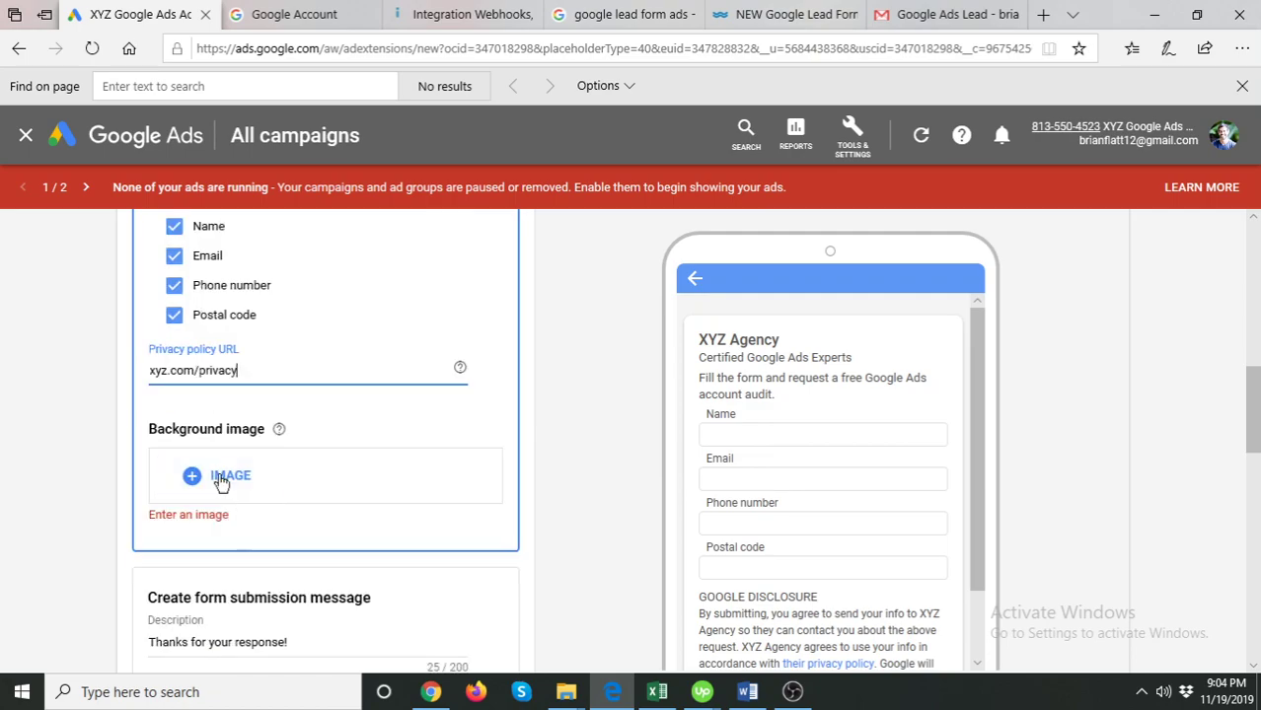
pyautogui.click(221, 476)
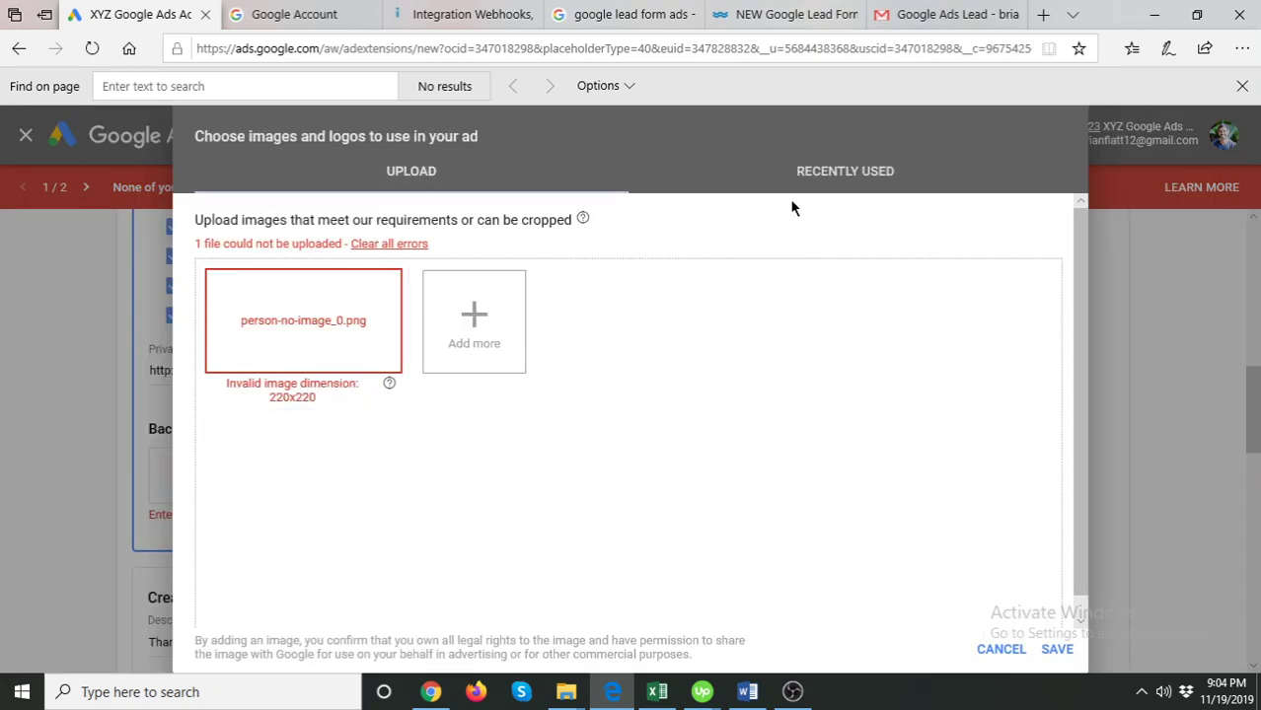
# - Upload the Desktop Screenshot file, crop it landscape 1.91:1, and save it as background image
pyautogui.click(790, 170)
pyautogui.click(389, 169)
pyautogui.click(690, 217)
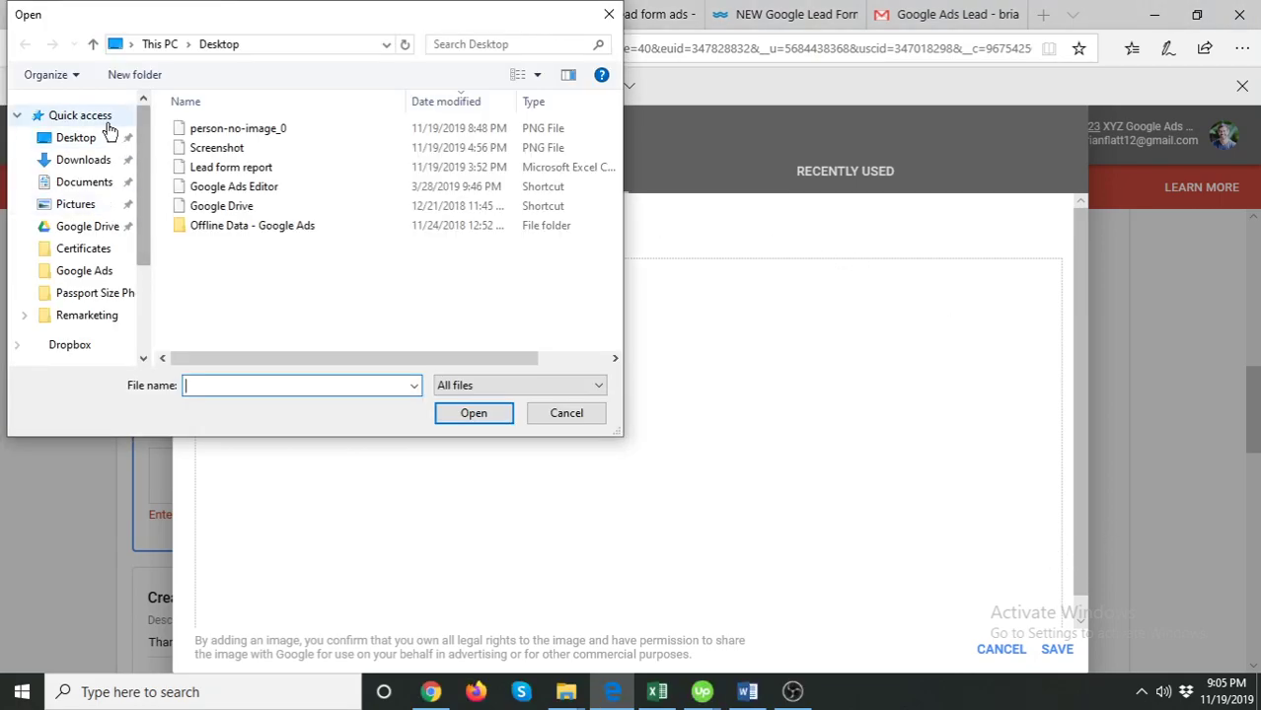
pyautogui.click(106, 140)
pyautogui.click(229, 148)
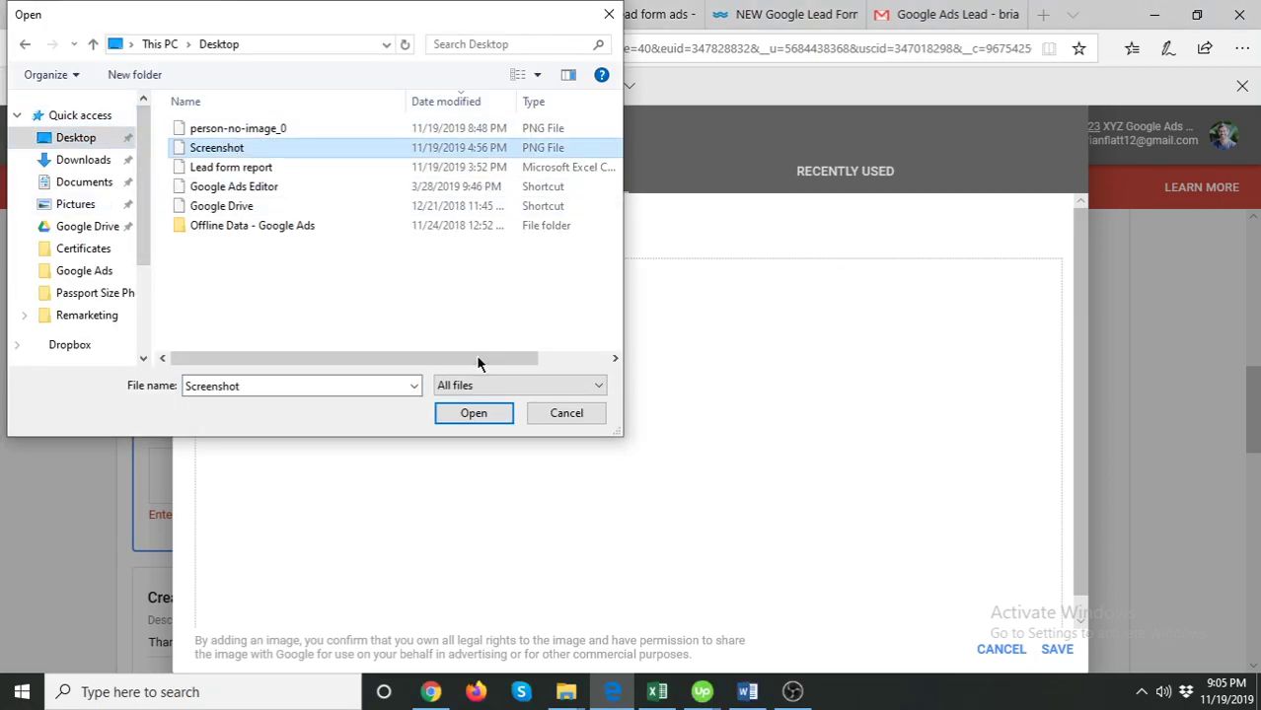
pyautogui.click(475, 415)
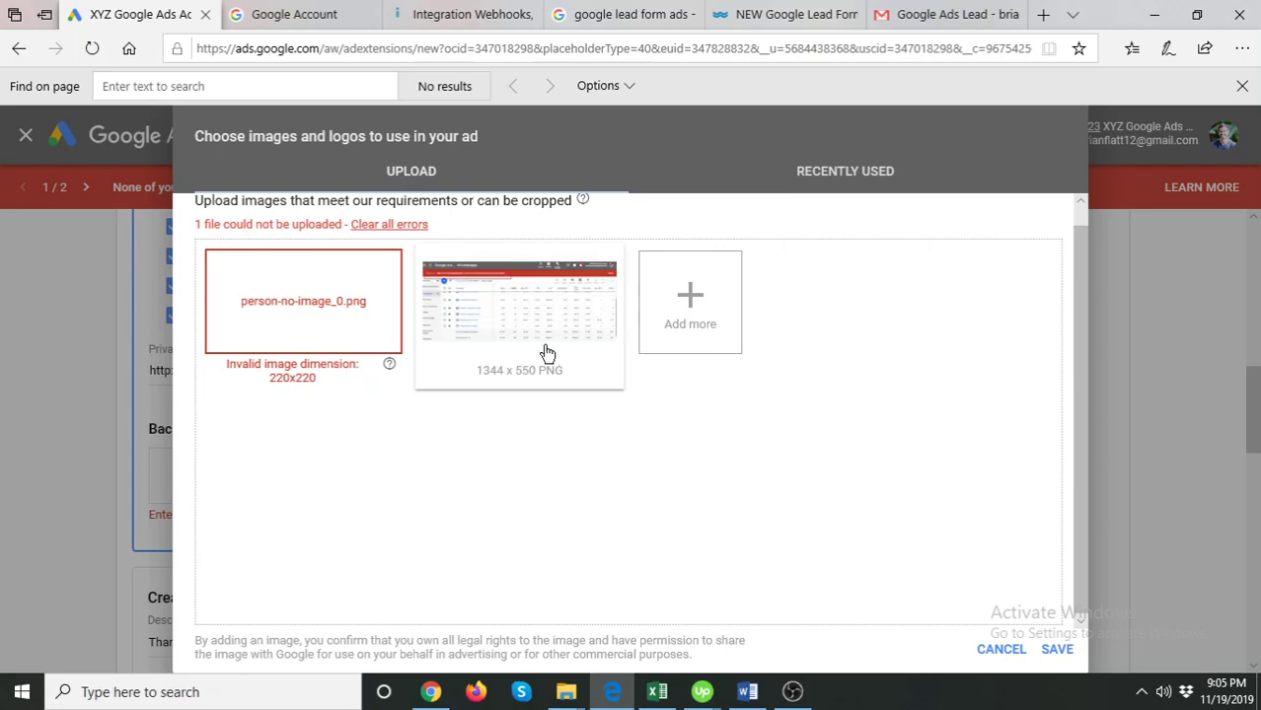
pyautogui.click(545, 351)
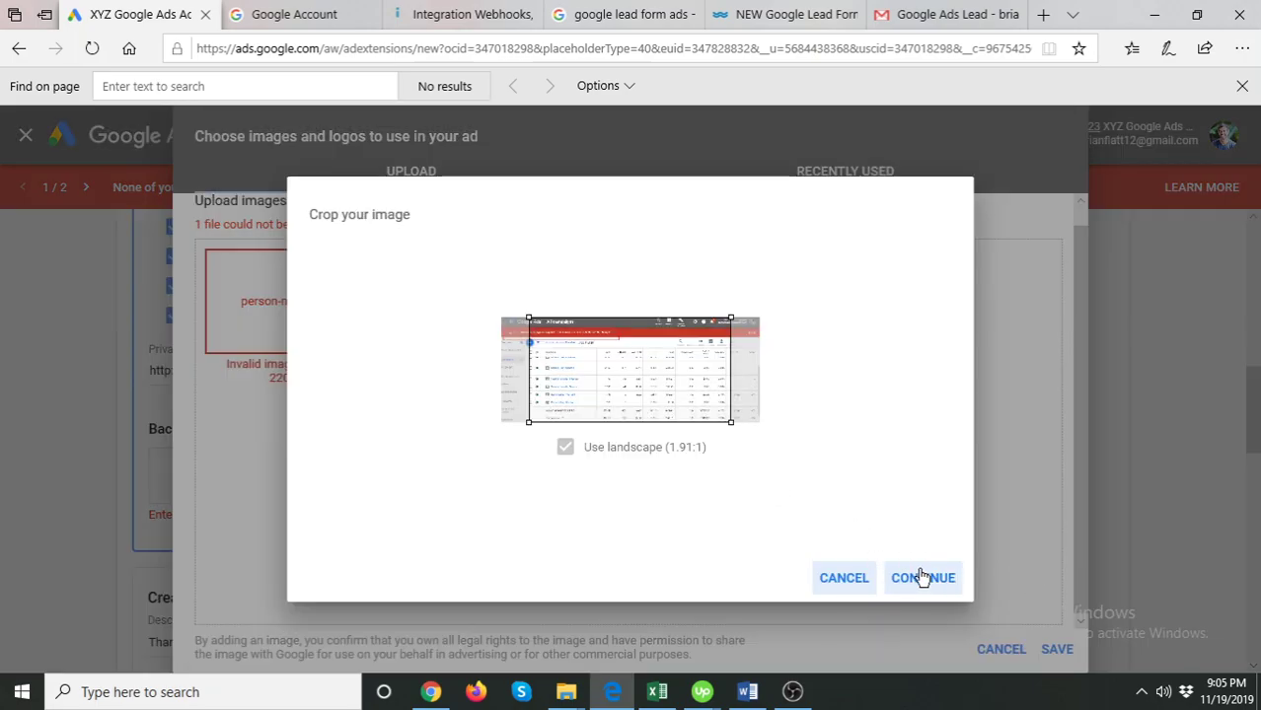
pyautogui.click(921, 578)
pyautogui.click(1057, 649)
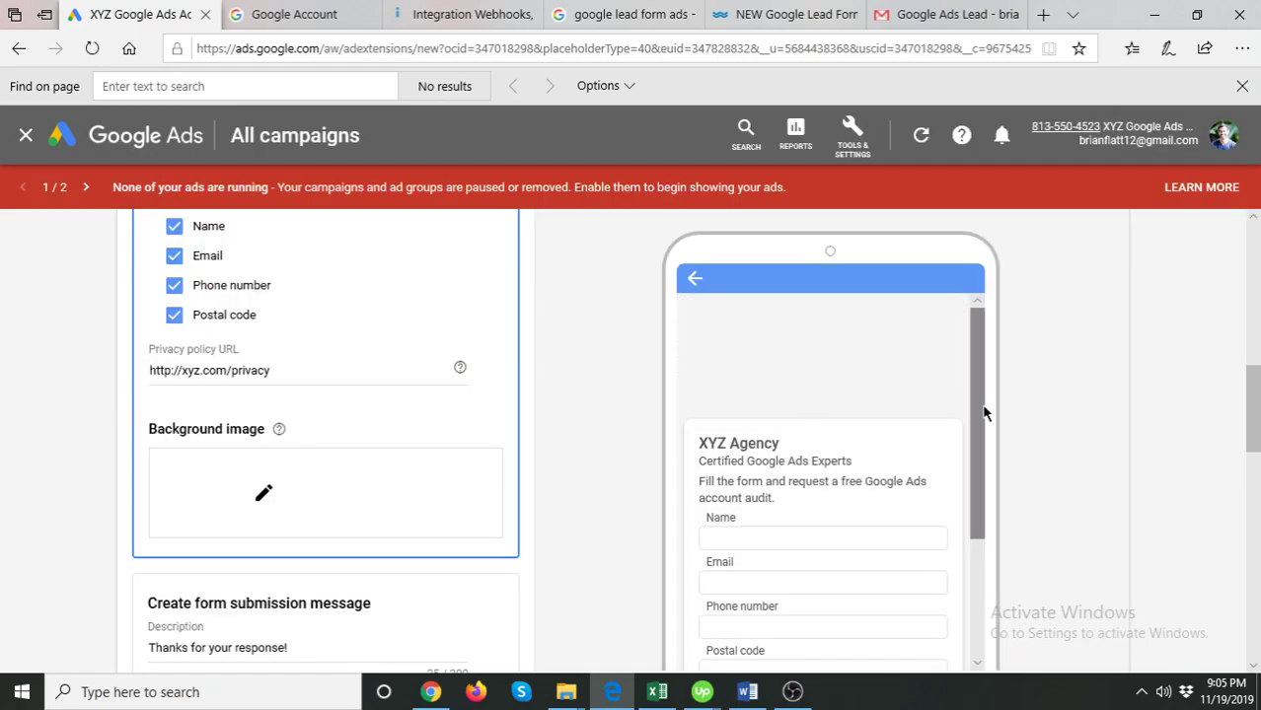
# - Save the completed lead form and review it in the Extensions list as Under review
pyautogui.scroll(-3, 829, 476)
pyautogui.scroll(2, 849, 444)
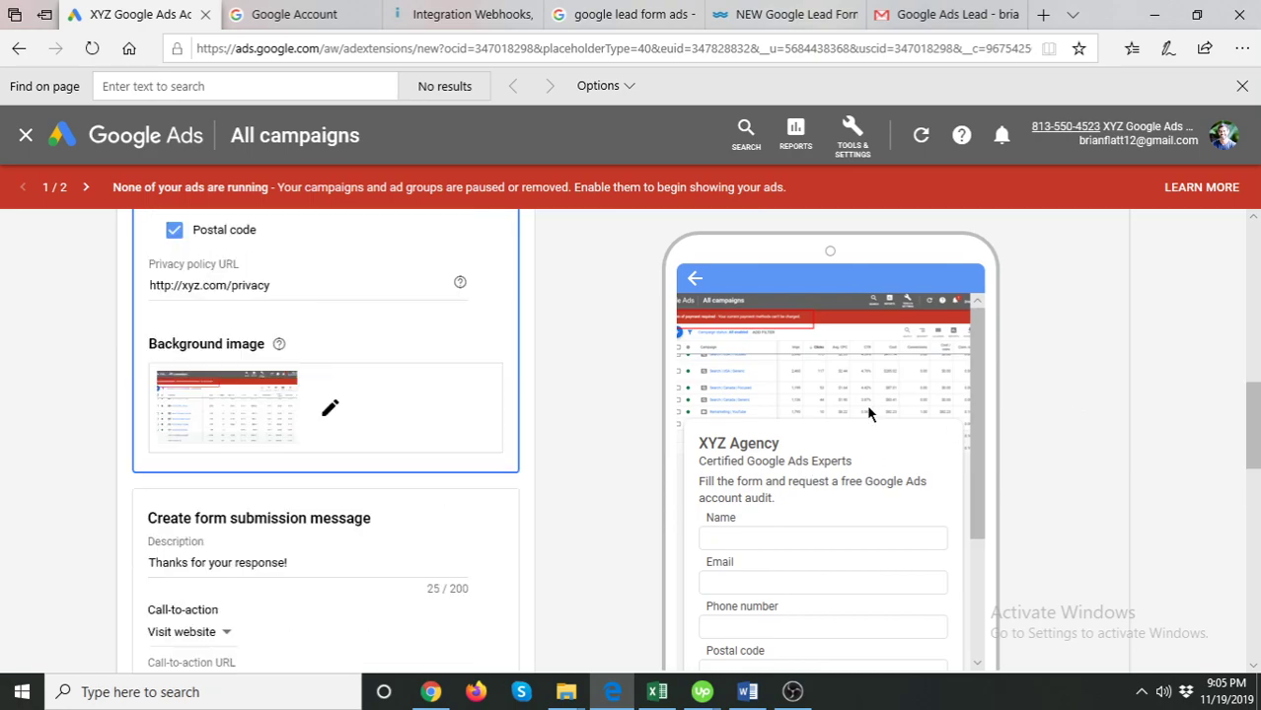
pyautogui.scroll(-5, 942, 383)
pyautogui.scroll(-10, 1234, 407)
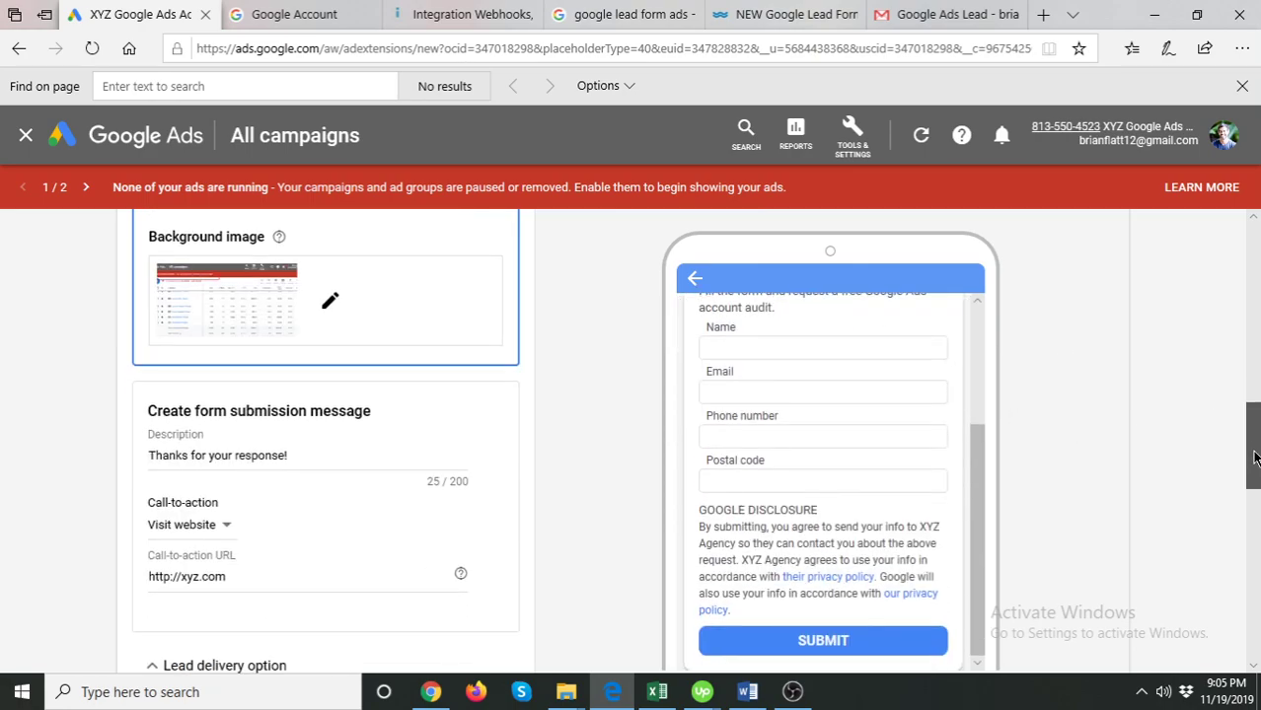
pyautogui.click(139, 594)
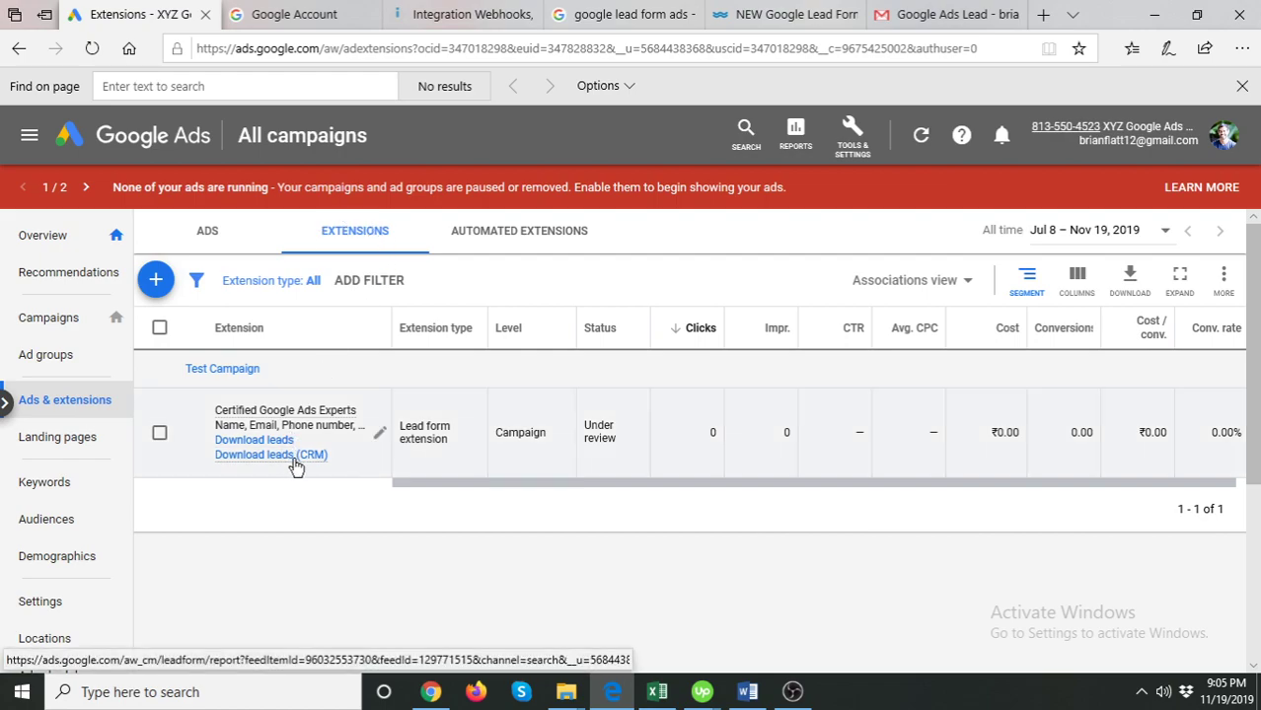
pyautogui.moveTo(296, 467)
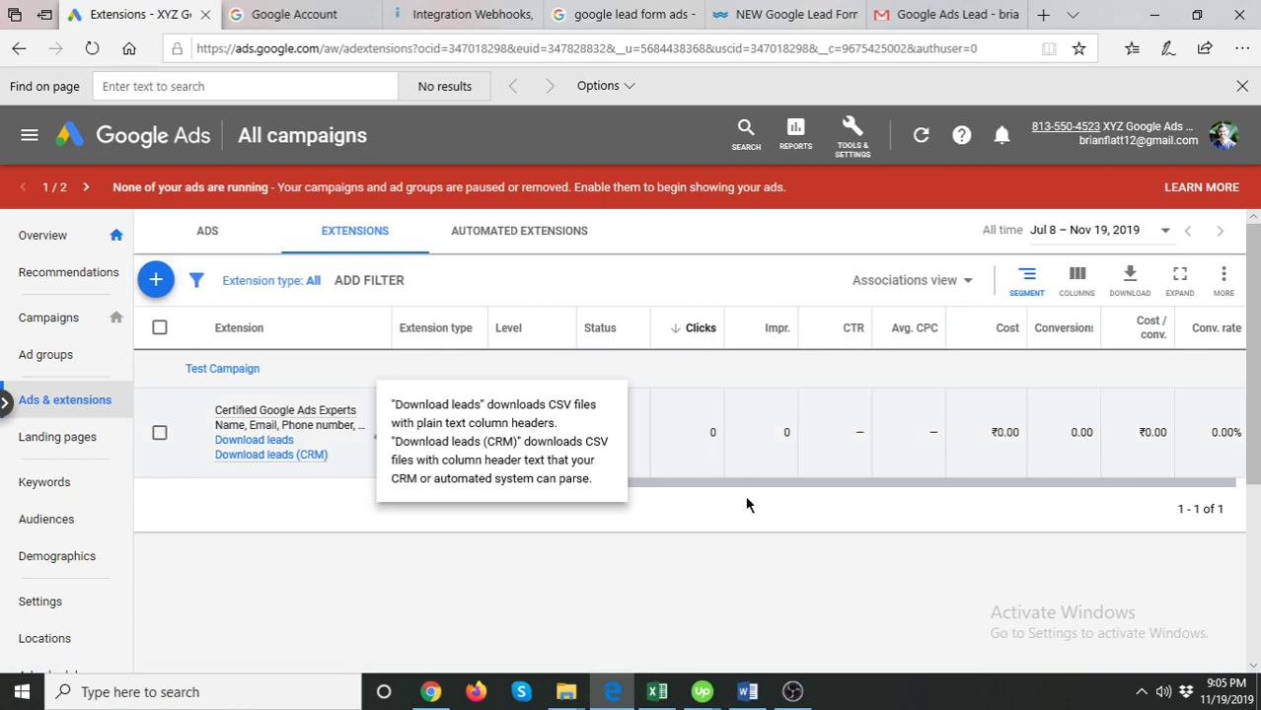
pyautogui.moveTo(681, 485); pyautogui.dragTo(544, 502)
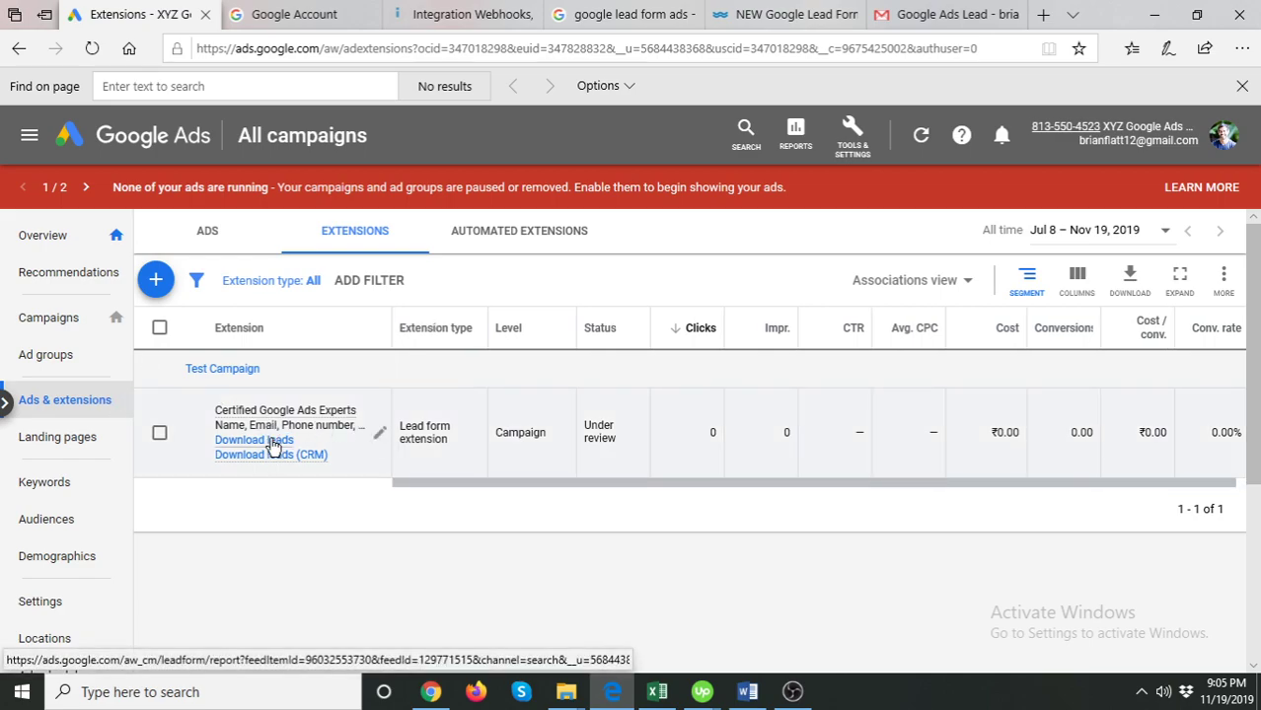